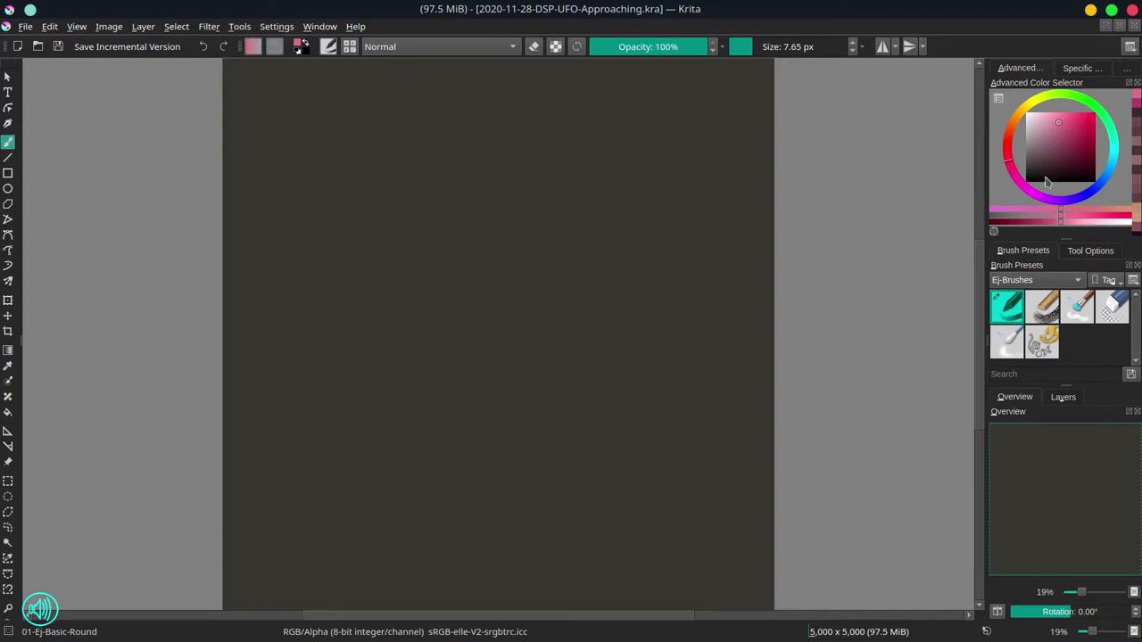
# Step: Pick black and sketch a small standing girl seen from behind, using the basic round brush at about 11 px
pyautogui.moveTo(1045, 173); pyautogui.dragTo(1026, 182)
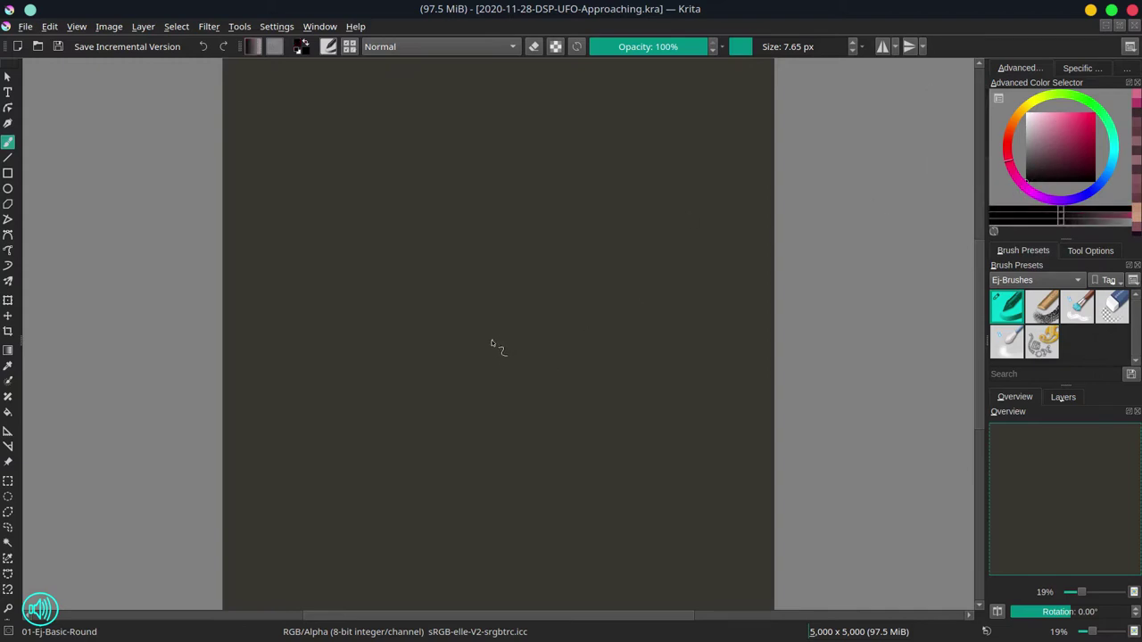
pyautogui.moveTo(492, 375)
pyautogui.mouseDown()
pyautogui.moveTo(523, 367)
pyautogui.moveTo(604, 291)
pyautogui.mouseUp()
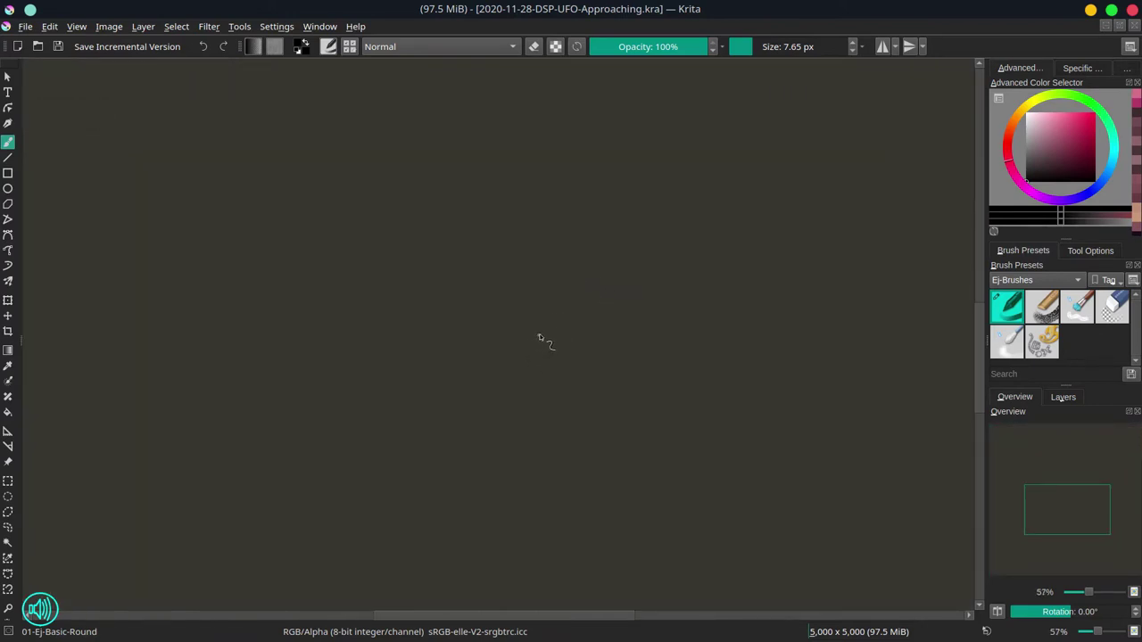
pyautogui.moveTo(545, 327); pyautogui.dragTo(548, 328)
pyautogui.click(440, 287)
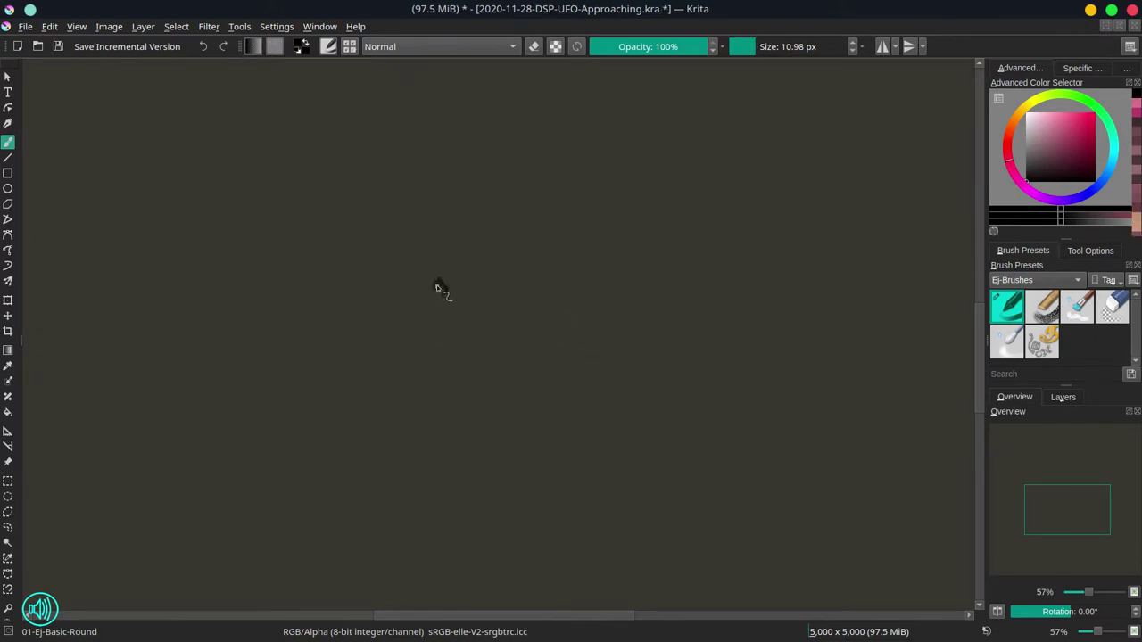
pyautogui.moveTo(440, 299)
pyautogui.mouseDown()
pyautogui.moveTo(451, 328)
pyautogui.moveTo(435, 279)
pyautogui.moveTo(450, 289)
pyautogui.moveTo(441, 301)
pyautogui.moveTo(453, 331)
pyautogui.moveTo(435, 303)
pyautogui.moveTo(434, 332)
pyautogui.moveTo(457, 320)
pyautogui.moveTo(453, 307)
pyautogui.moveTo(460, 320)
pyautogui.moveTo(448, 336)
pyautogui.moveTo(430, 303)
pyautogui.moveTo(435, 333)
pyautogui.moveTo(434, 312)
pyautogui.moveTo(422, 320)
pyautogui.moveTo(453, 316)
pyautogui.mouseUp()
pyautogui.moveTo(446, 276)
pyautogui.mouseDown()
pyautogui.moveTo(431, 289)
pyautogui.moveTo(433, 301)
pyautogui.moveTo(446, 295)
pyautogui.moveTo(435, 314)
pyautogui.moveTo(449, 281)
pyautogui.moveTo(451, 324)
pyautogui.moveTo(432, 349)
pyautogui.moveTo(452, 353)
pyautogui.moveTo(436, 355)
pyautogui.moveTo(438, 373)
pyautogui.moveTo(452, 362)
pyautogui.moveTo(454, 382)
pyautogui.moveTo(439, 383)
pyautogui.mouseUp()
pyautogui.moveTo(479, 368)
pyautogui.mouseDown()
pyautogui.moveTo(483, 325)
pyautogui.moveTo(493, 329)
pyautogui.mouseUp()
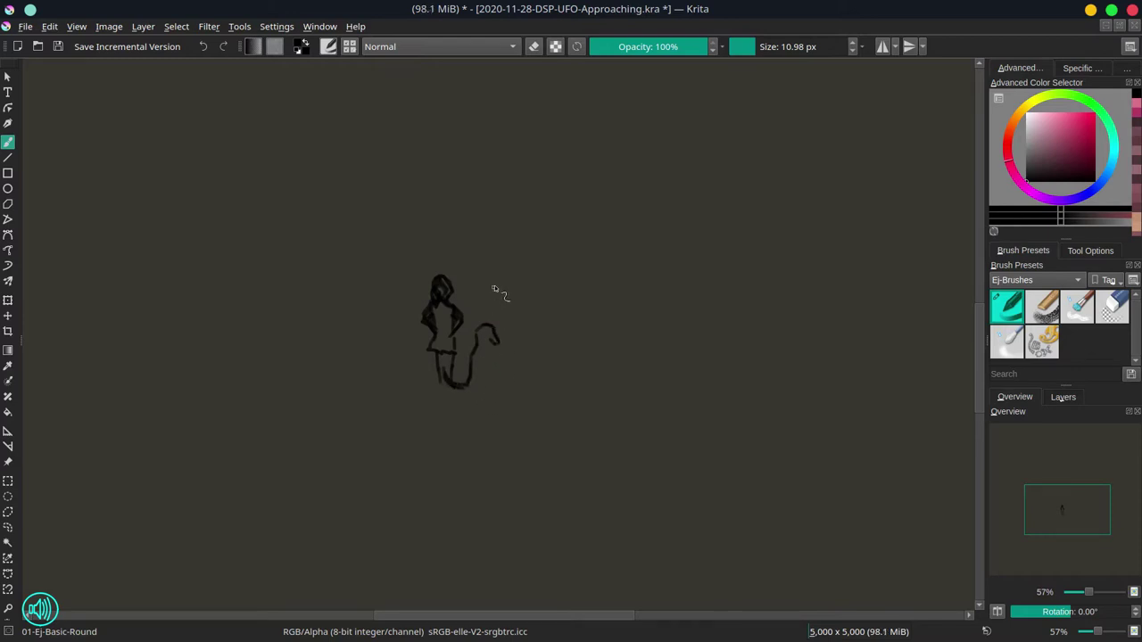
pyautogui.hotkey('ctrl', 'z')
pyautogui.moveTo(468, 331)
pyautogui.mouseDown()
pyautogui.moveTo(503, 333)
pyautogui.moveTo(498, 317)
pyautogui.moveTo(502, 371)
pyautogui.mouseUp()
pyautogui.moveTo(496, 359); pyautogui.dragTo(499, 384)
pyautogui.hotkey('ctrl', 'z')
pyautogui.hotkey('ctrl', 'z')
pyautogui.hotkey('ctrl', 'z')
# Step: Outline a seated animal beside the girl and erase its right side with the circle eraser at about 108 px
pyautogui.moveTo(562, 376); pyautogui.dragTo(687, 379)
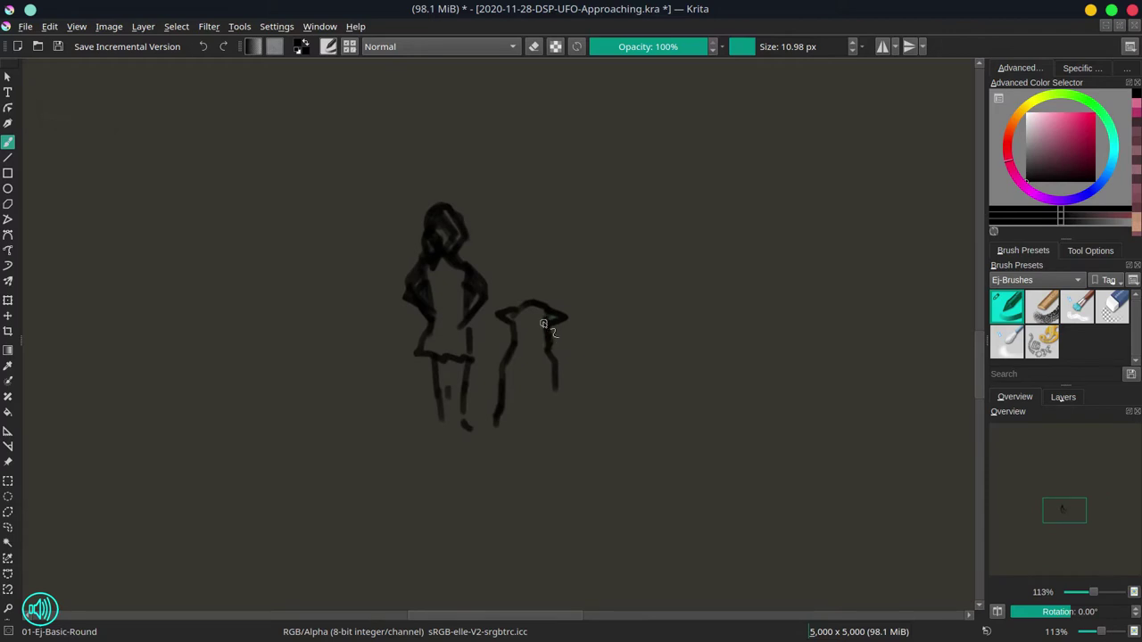
pyautogui.click(1112, 307)
pyautogui.moveTo(658, 324); pyautogui.dragTo(587, 300)
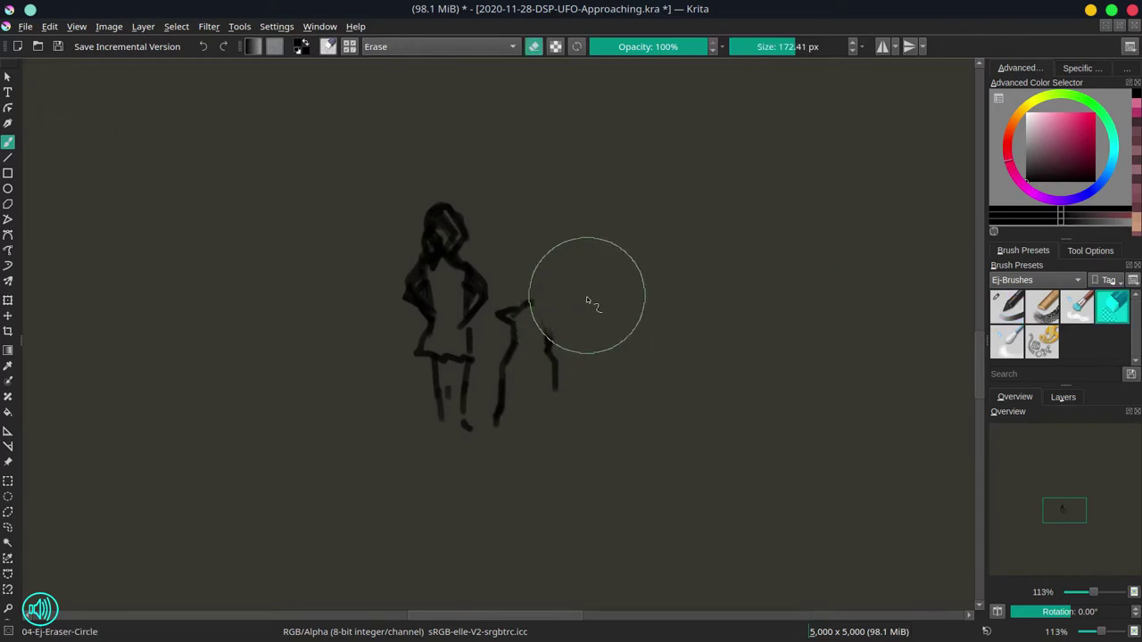
pyautogui.moveTo(631, 349)
pyautogui.keyDown('shift'); pyautogui.mouseDown()
pyautogui.moveTo(588, 329)
pyautogui.moveTo(572, 355)
pyautogui.mouseUp(); pyautogui.keyUp('shift')
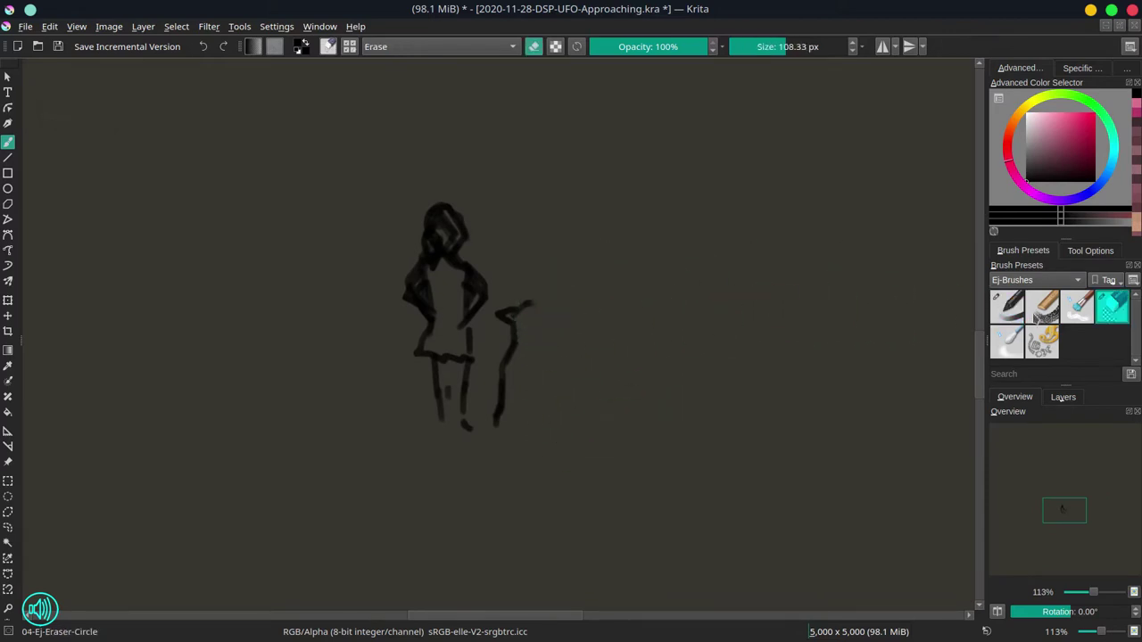
# Step: Redraw the seated animal's right side with the basic round brush, adding its haunches, curled tail and the girl's feet
pyautogui.press('/')
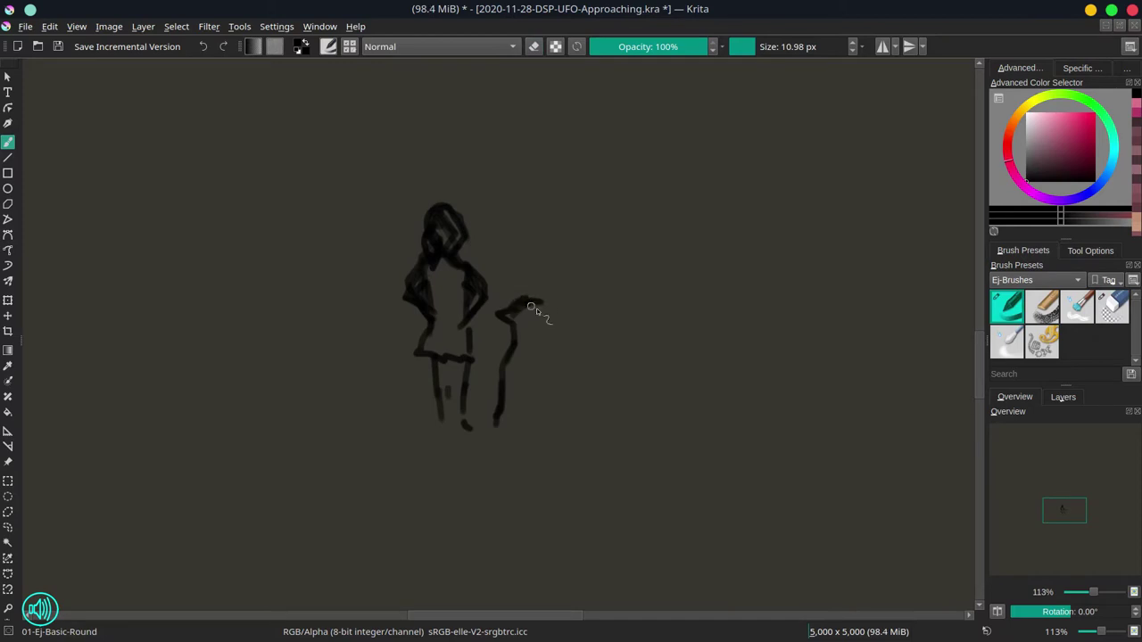
pyautogui.moveTo(531, 307)
pyautogui.mouseDown()
pyautogui.moveTo(549, 311)
pyautogui.moveTo(545, 402)
pyautogui.moveTo(536, 388)
pyautogui.moveTo(545, 393)
pyautogui.moveTo(495, 387)
pyautogui.moveTo(493, 418)
pyautogui.mouseUp()
pyautogui.moveTo(542, 386)
pyautogui.mouseDown()
pyautogui.moveTo(552, 429)
pyautogui.moveTo(491, 429)
pyautogui.moveTo(450, 402)
pyautogui.moveTo(457, 423)
pyautogui.moveTo(538, 435)
pyautogui.mouseUp()
pyautogui.moveTo(440, 416); pyautogui.dragTo(456, 431)
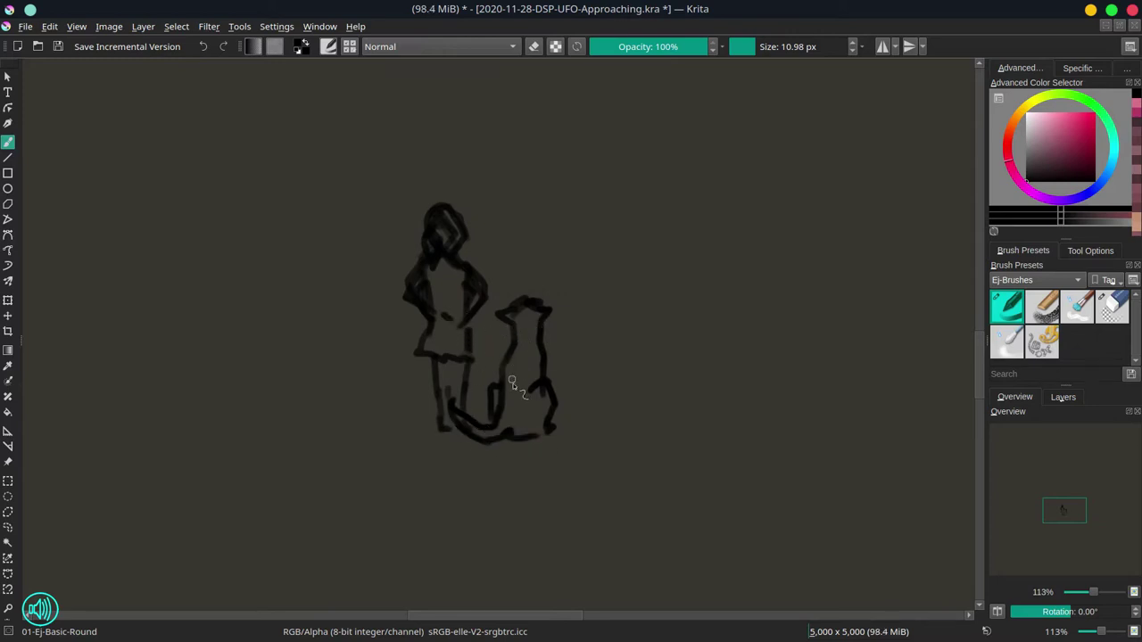
# Step: Sketch a loose cluster of small floating shapes in the sky above the girl and the animal
pyautogui.scroll(-4, 652, 313)
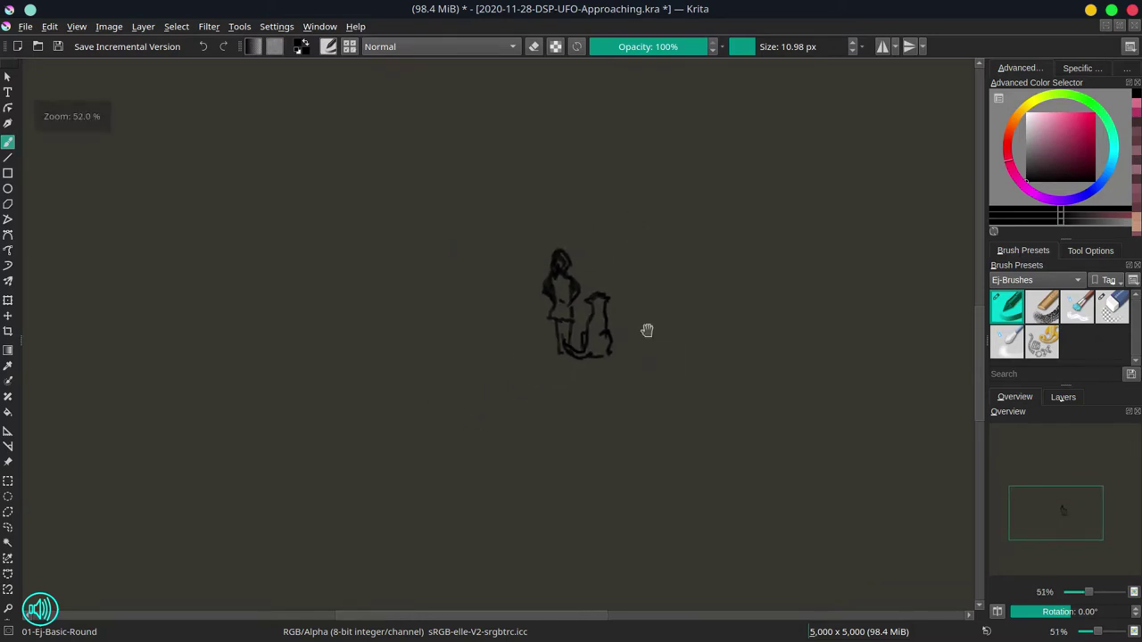
pyautogui.moveTo(671, 288); pyautogui.dragTo(596, 391)
pyautogui.moveTo(652, 313); pyautogui.dragTo(610, 288)
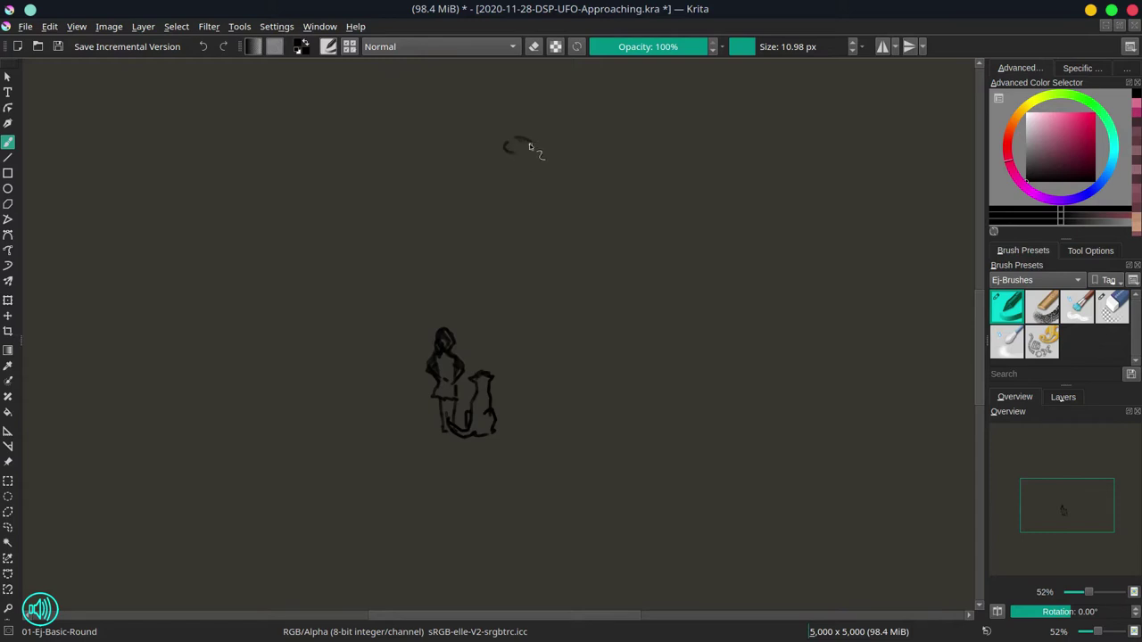
pyautogui.moveTo(529, 147)
pyautogui.mouseDown()
pyautogui.moveTo(485, 152)
pyautogui.moveTo(596, 157)
pyautogui.mouseUp()
pyautogui.moveTo(484, 174); pyautogui.dragTo(462, 181)
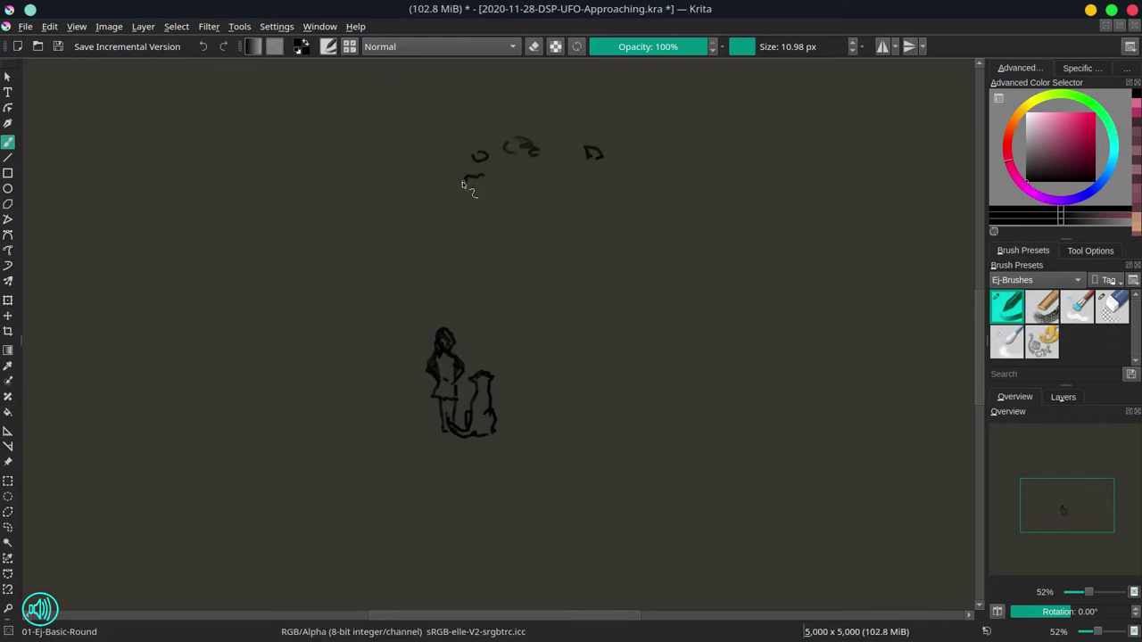
# Step: Sketch rough ground and grass lines on both sides of the girl and the animal
pyautogui.moveTo(351, 398); pyautogui.dragTo(352, 416)
pyautogui.moveTo(604, 418)
pyautogui.mouseDown()
pyautogui.moveTo(637, 427)
pyautogui.moveTo(674, 414)
pyautogui.mouseUp()
pyautogui.moveTo(291, 451); pyautogui.dragTo(312, 444)
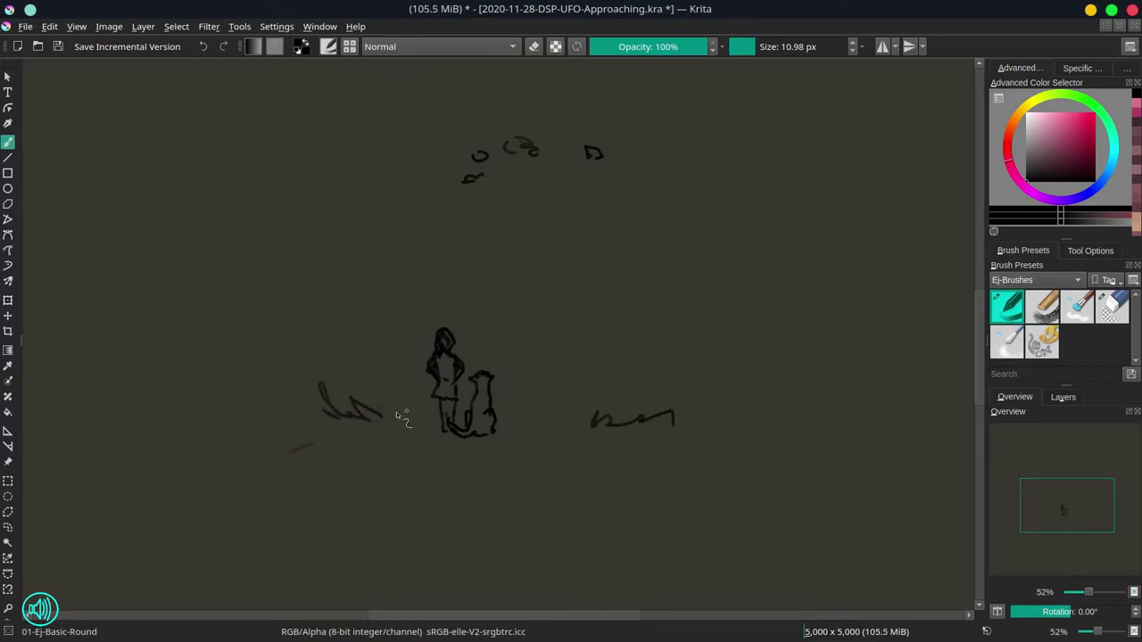
pyautogui.moveTo(396, 412); pyautogui.dragTo(414, 410)
pyautogui.moveTo(524, 398)
pyautogui.mouseDown()
pyautogui.moveTo(570, 407)
pyautogui.moveTo(601, 434)
pyautogui.moveTo(616, 473)
pyautogui.mouseUp()
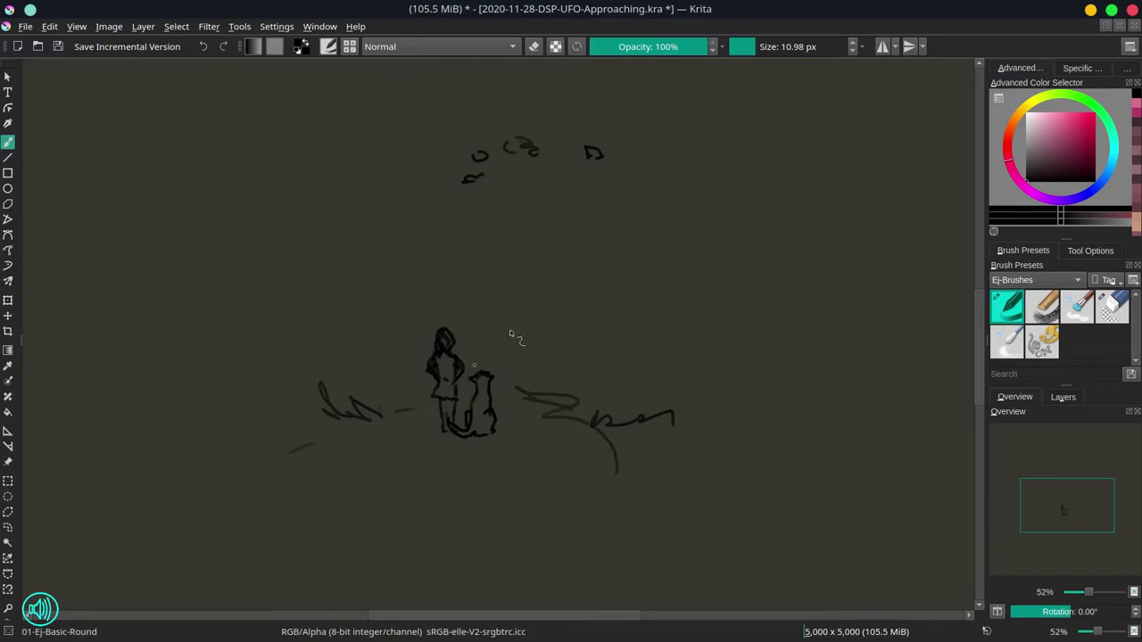
# Step: Add more fragments and curved upward spikes around the floating shapes in the sky, and save the drawing
pyautogui.moveTo(535, 180); pyautogui.dragTo(545, 183)
pyautogui.moveTo(473, 207); pyautogui.dragTo(480, 201)
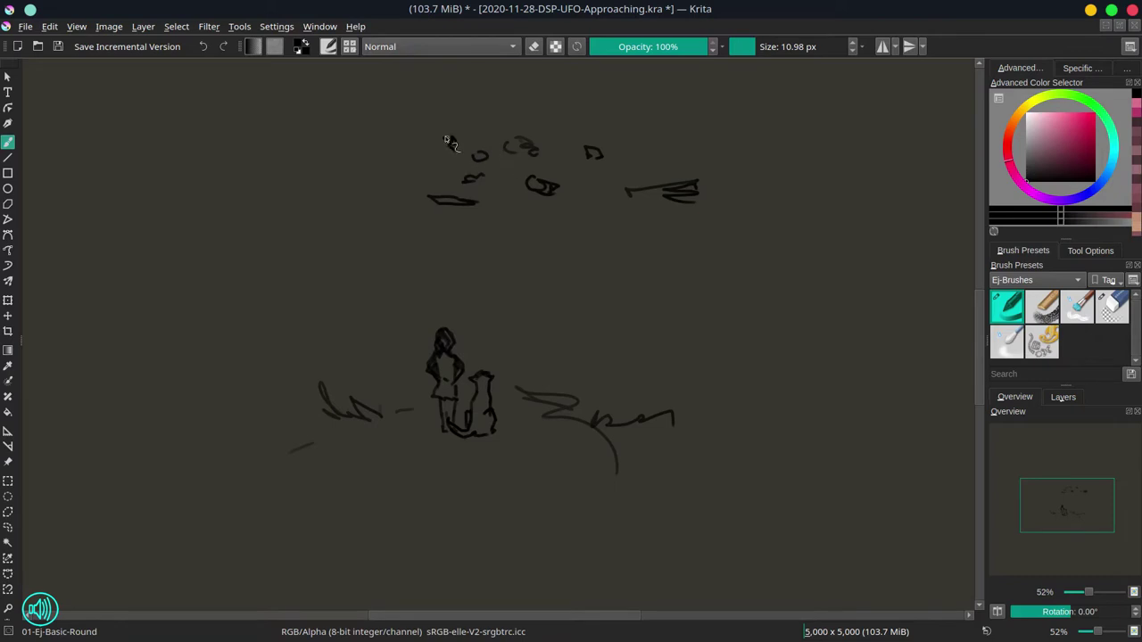
pyautogui.moveTo(446, 140); pyautogui.dragTo(433, 98)
pyautogui.moveTo(644, 117); pyautogui.dragTo(656, 114)
pyautogui.moveTo(510, 110); pyautogui.dragTo(519, 71)
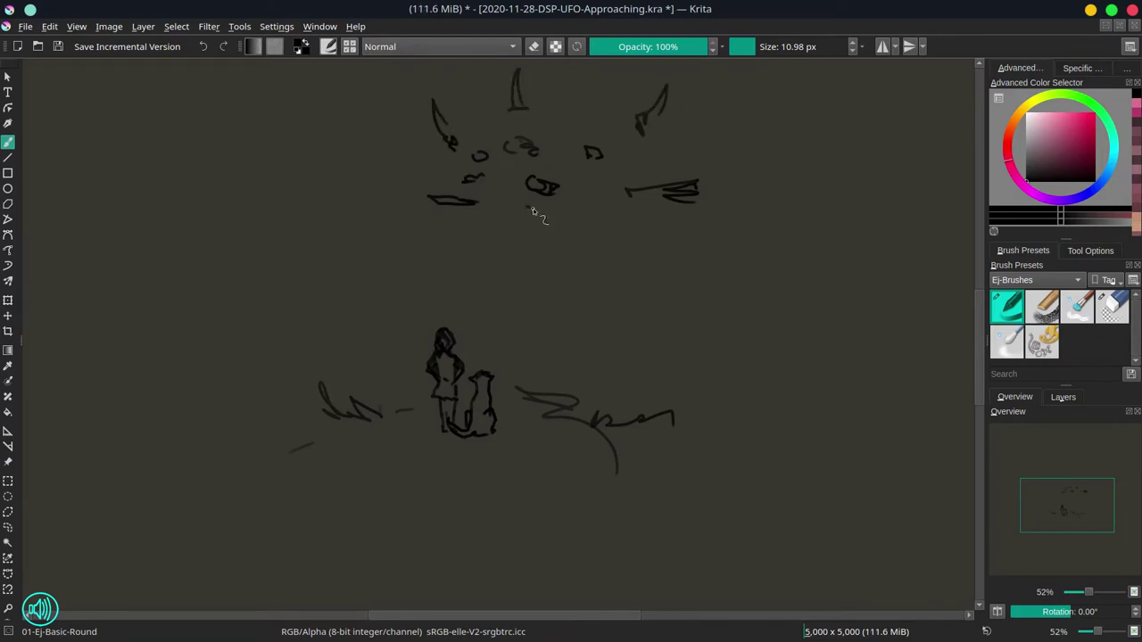
pyautogui.moveTo(530, 209)
pyautogui.mouseDown()
pyautogui.moveTo(539, 218)
pyautogui.moveTo(513, 218)
pyautogui.moveTo(521, 236)
pyautogui.mouseUp()
pyautogui.moveTo(634, 218)
pyautogui.mouseDown()
pyautogui.moveTo(659, 234)
pyautogui.moveTo(671, 220)
pyautogui.mouseUp()
pyautogui.hotkey('ctrl', 's')
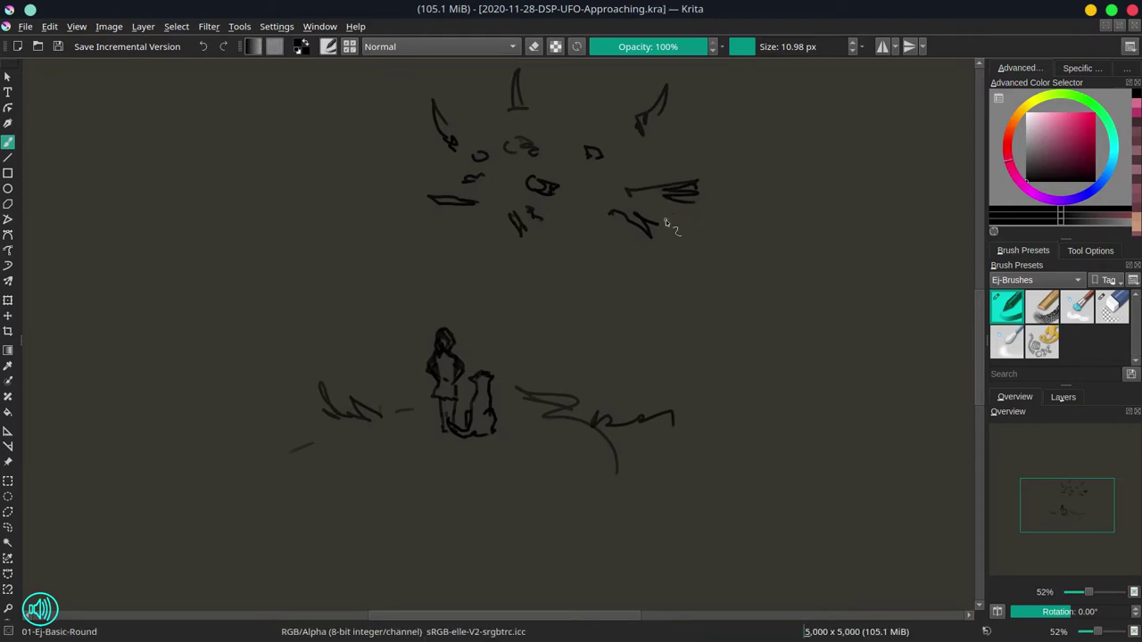
# Step: Transform the sketch layer to more than twice its size and centre it on the canvas
pyautogui.scroll(-4, 666, 219)
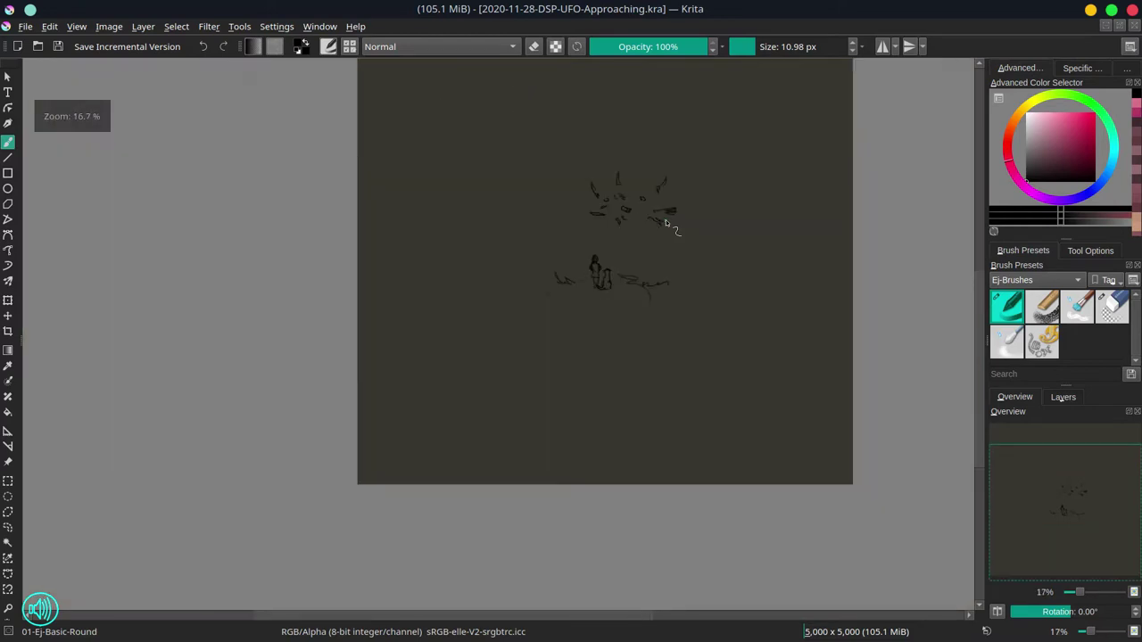
pyautogui.click(7, 300)
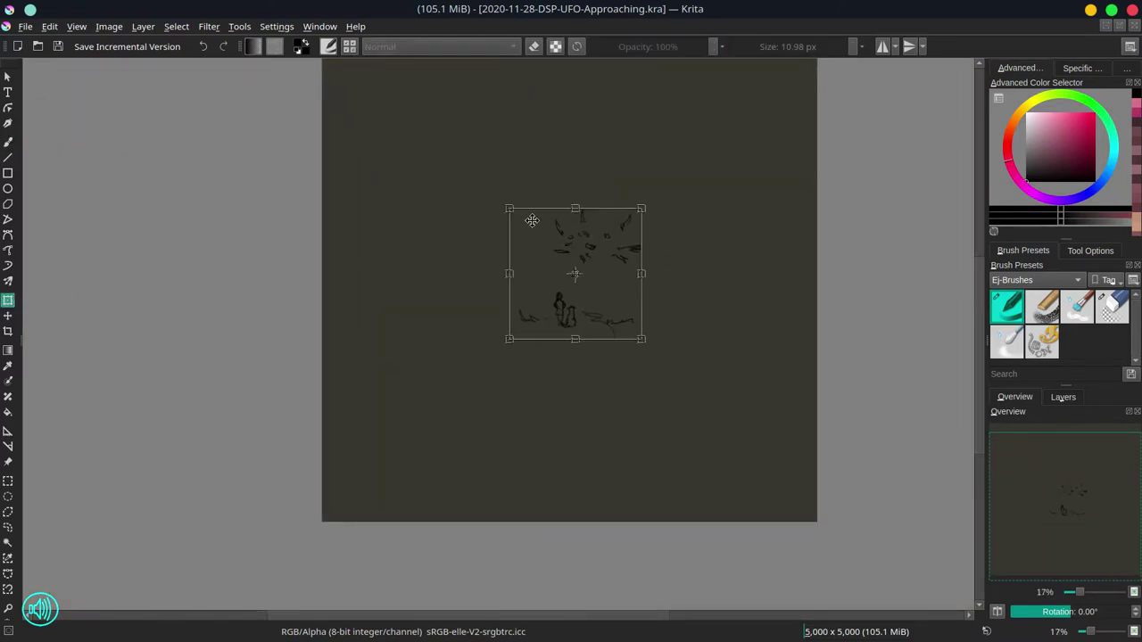
pyautogui.moveTo(510, 208)
pyautogui.mouseDown()
pyautogui.moveTo(369, 94)
pyautogui.moveTo(379, 100)
pyautogui.mouseUp()
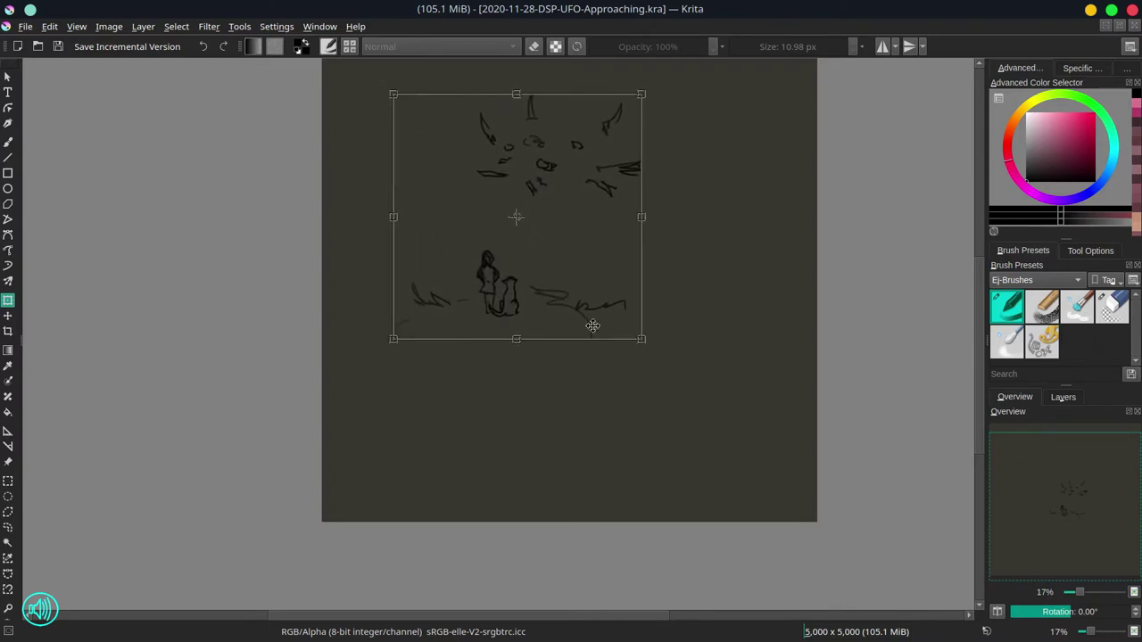
pyautogui.moveTo(641, 342)
pyautogui.mouseDown()
pyautogui.moveTo(663, 374)
pyautogui.moveTo(690, 387)
pyautogui.moveTo(628, 298)
pyautogui.moveTo(638, 280)
pyautogui.moveTo(621, 294)
pyautogui.mouseUp()
pyautogui.press('Return')
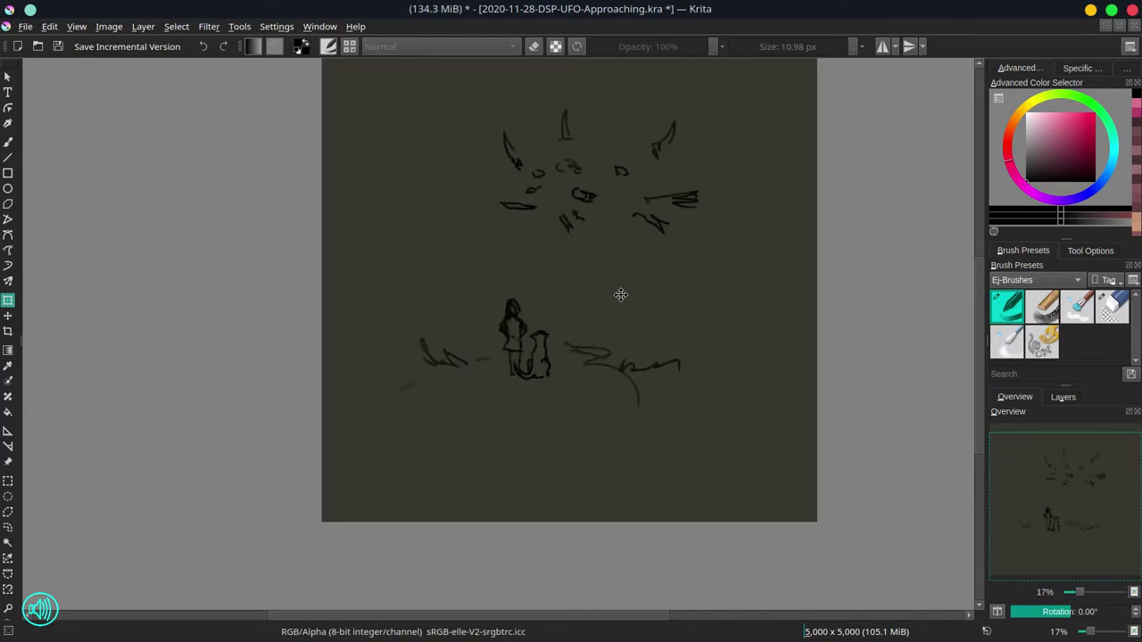
# Step: Transform the sketch layer again, shrinking it slightly and shifting it a little to the right
pyautogui.click(604, 278)
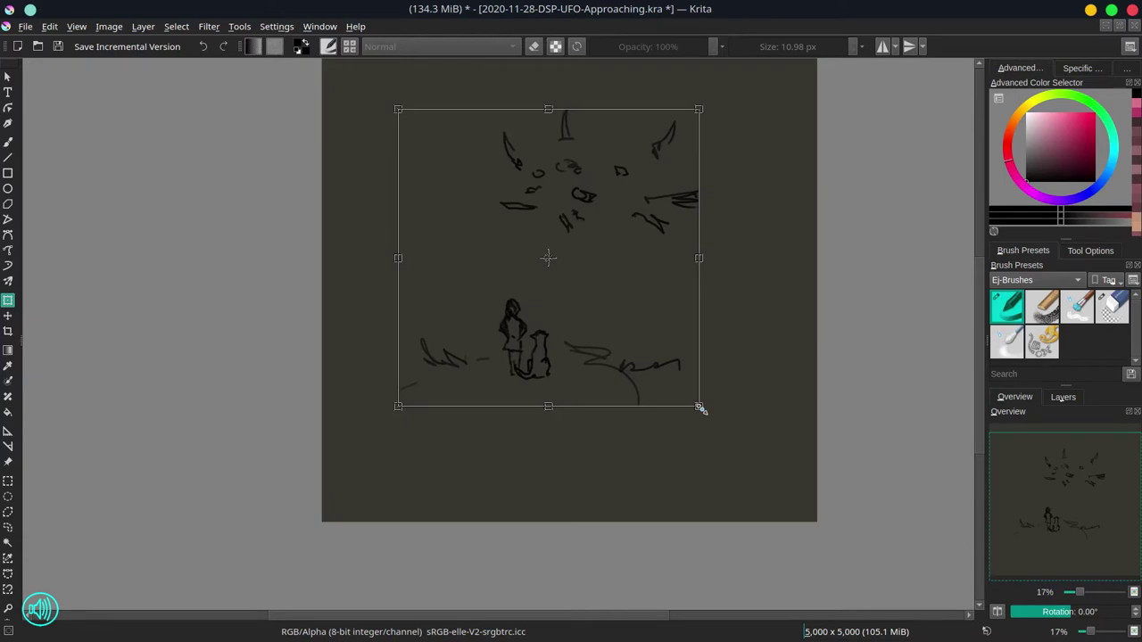
pyautogui.moveTo(701, 408); pyautogui.dragTo(669, 381)
pyautogui.moveTo(611, 303); pyautogui.dragTo(628, 307)
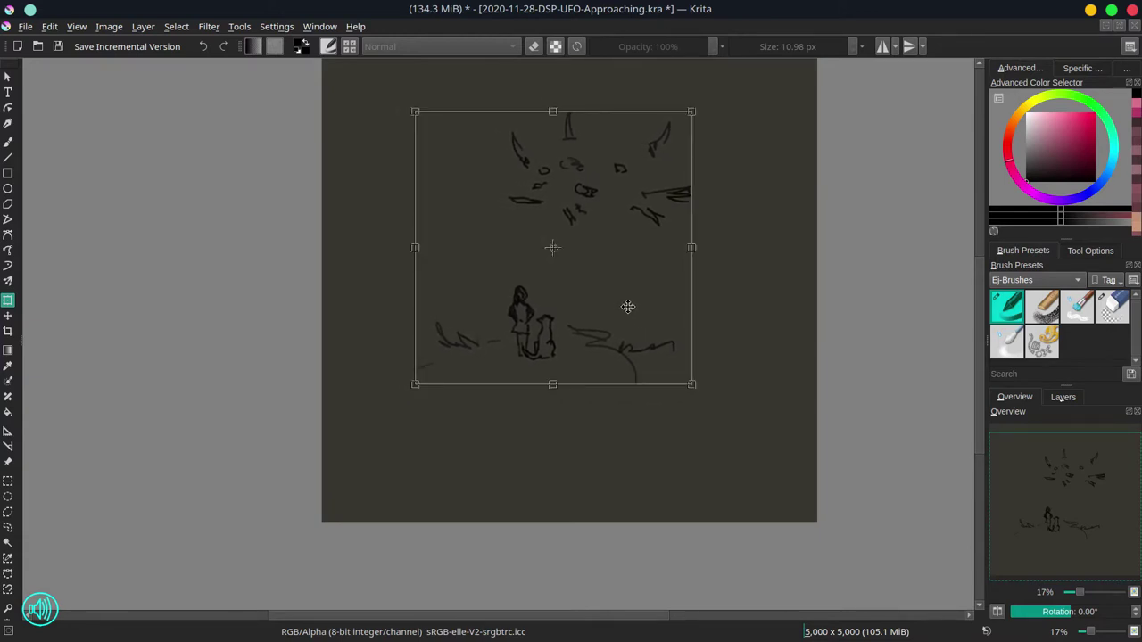
pyautogui.press('Return')
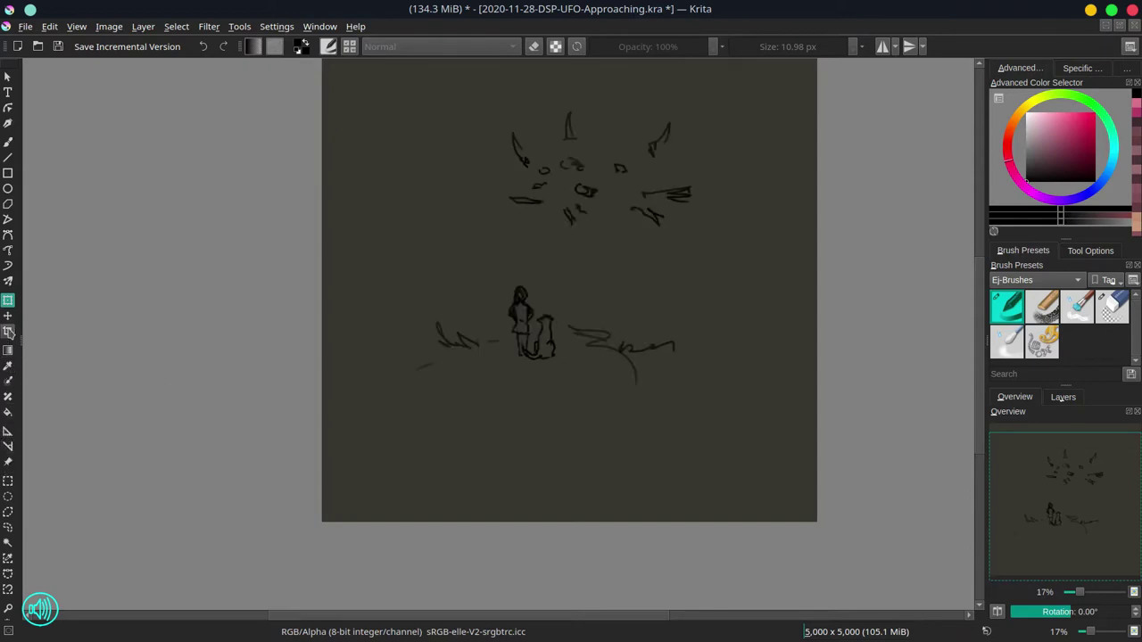
# Step: Crop the image to a portrait frame about 3157 px wide at full height, trimming both sides around the sketch
pyautogui.click(8, 331)
pyautogui.scroll(-2, 491, 268)
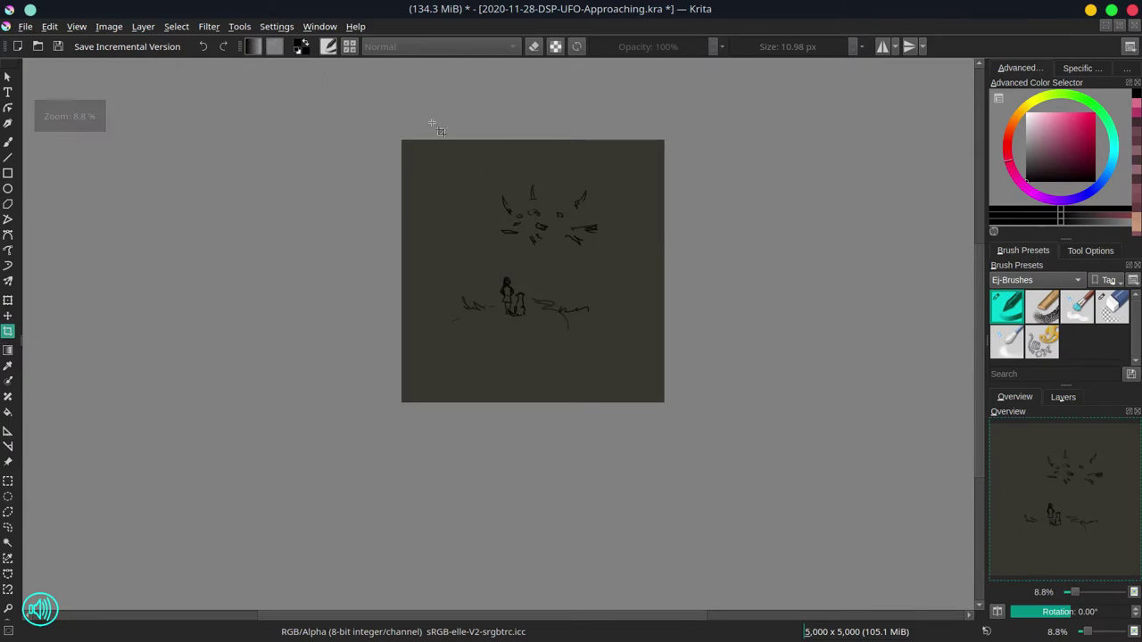
pyautogui.moveTo(433, 122); pyautogui.dragTo(642, 426)
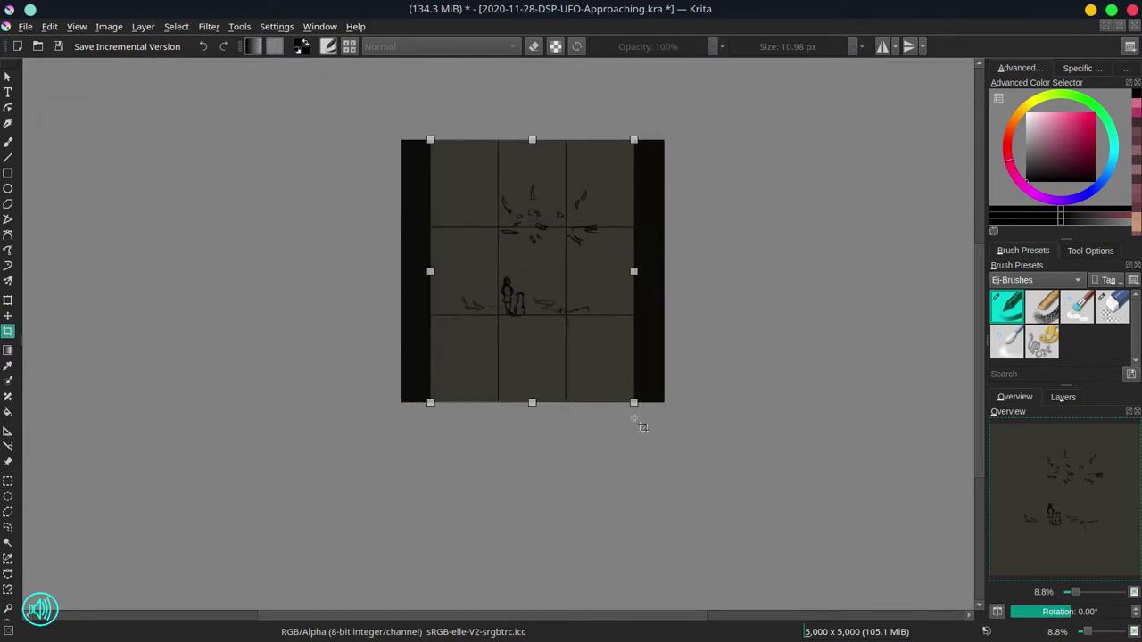
pyautogui.moveTo(432, 272); pyautogui.dragTo(454, 278)
pyautogui.moveTo(634, 270); pyautogui.dragTo(619, 271)
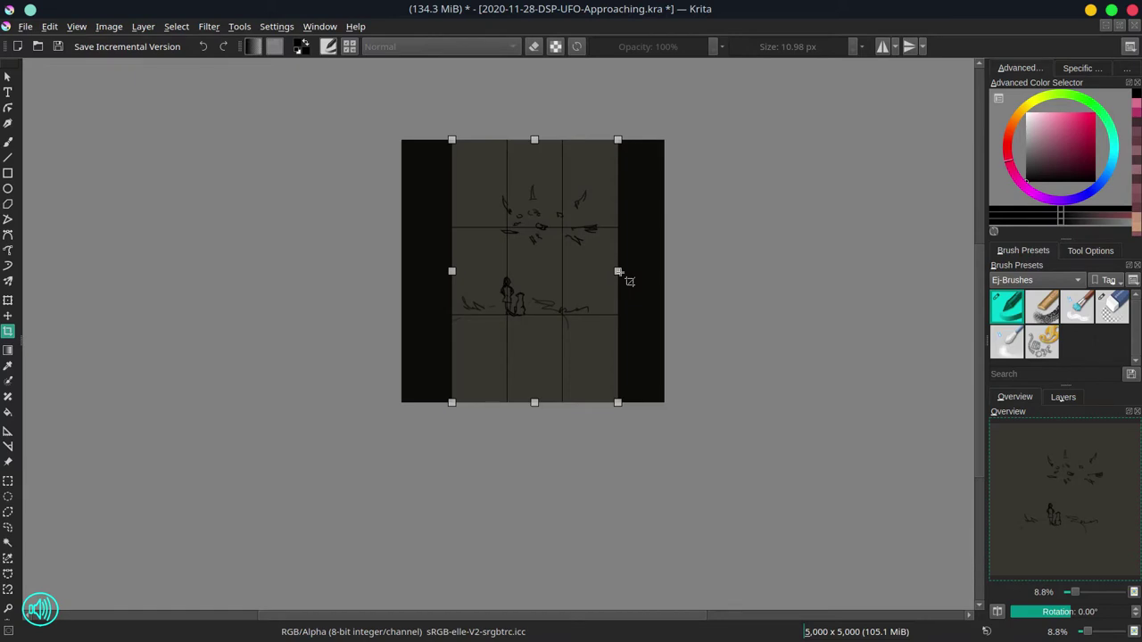
pyautogui.press('Return')
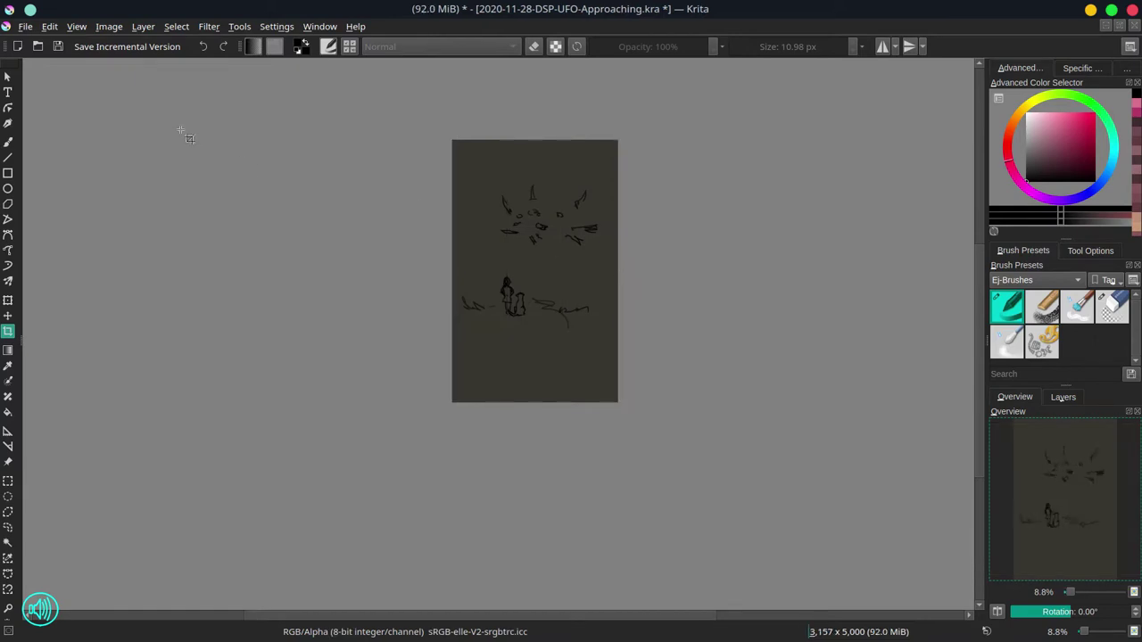
# Step: Resize the canvas to a width of 3100 px, keeping it centred
pyautogui.click(143, 26)
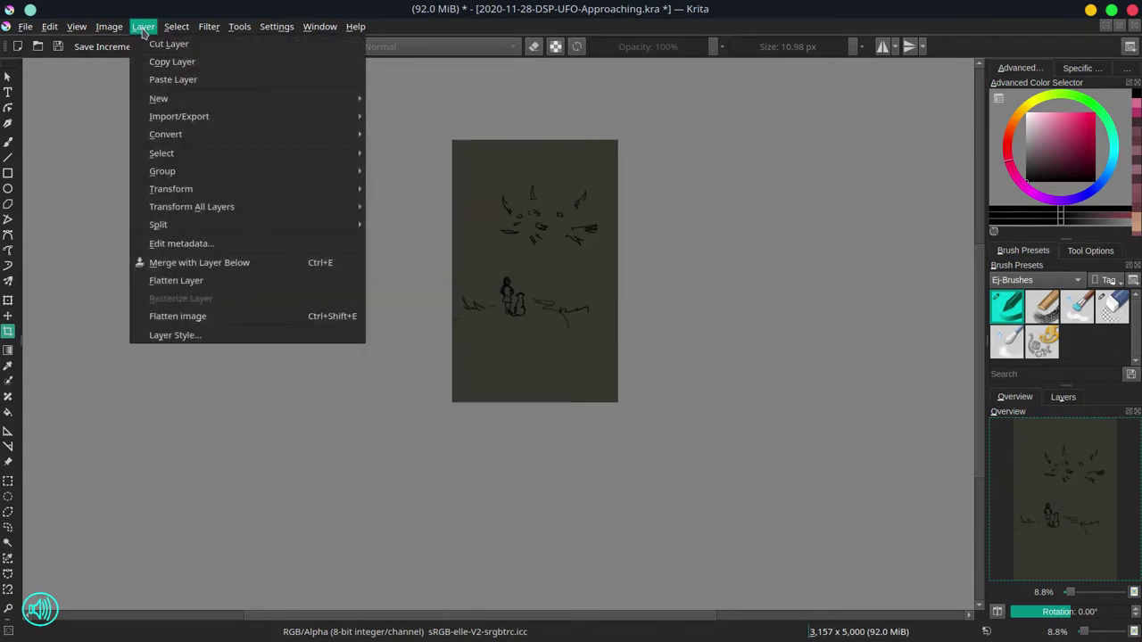
pyautogui.moveTo(109, 27)
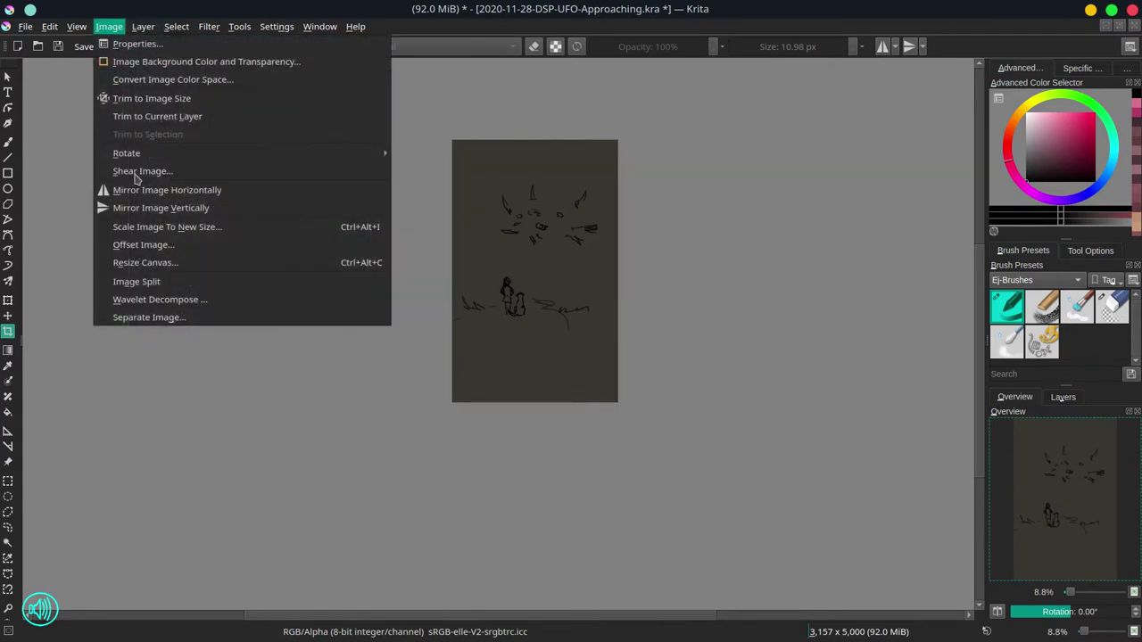
pyautogui.click(134, 264)
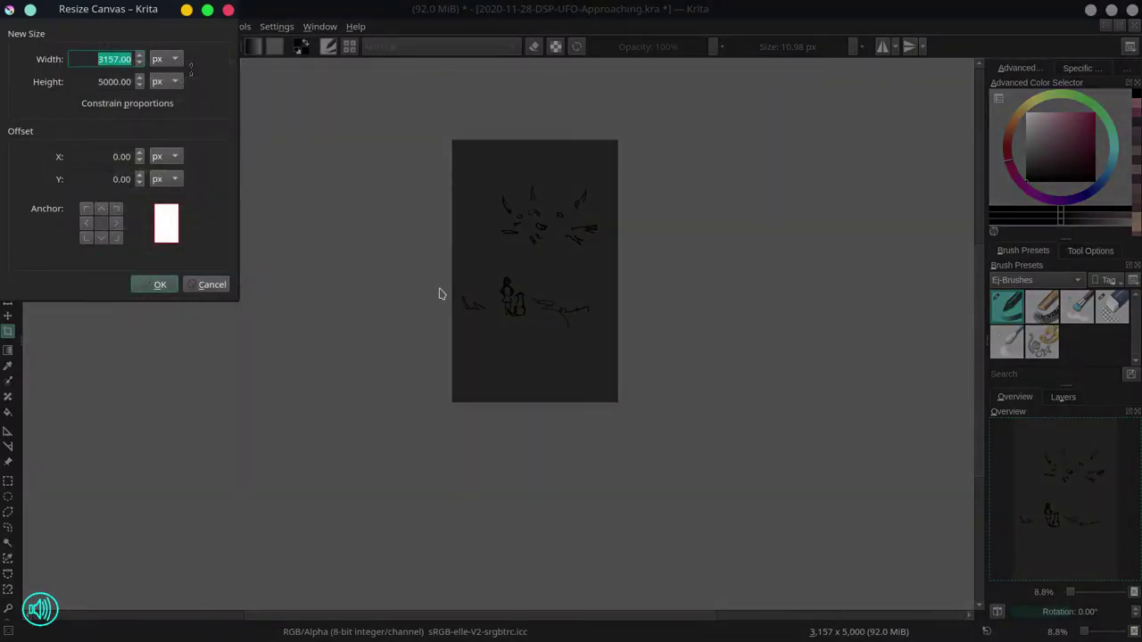
pyautogui.click(112, 59)
pyautogui.write('00')
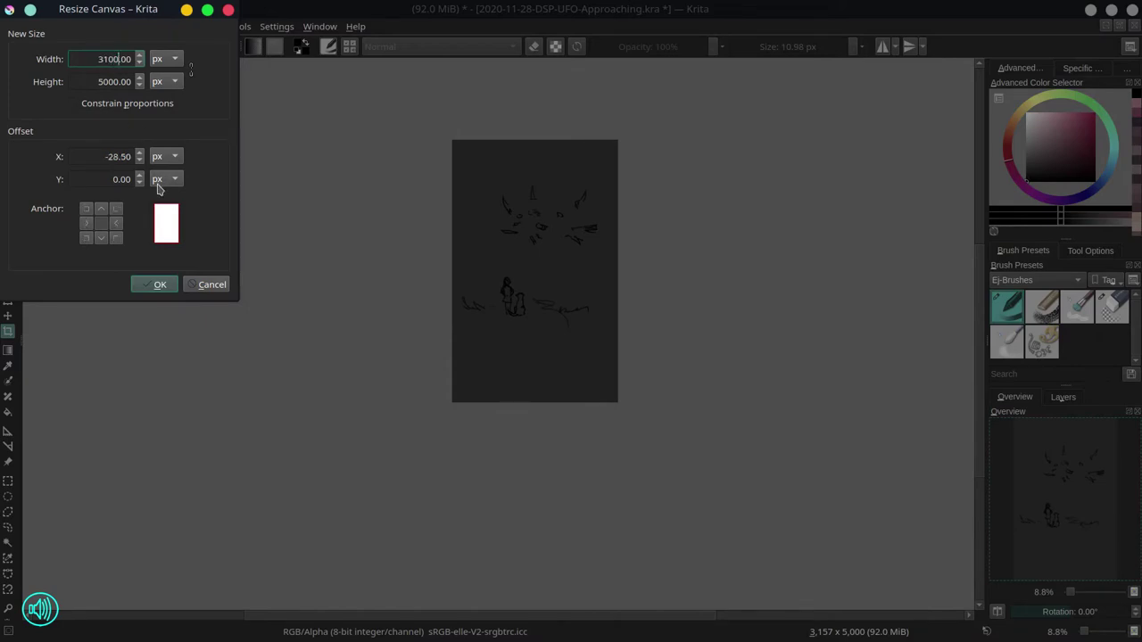
pyautogui.click(152, 284)
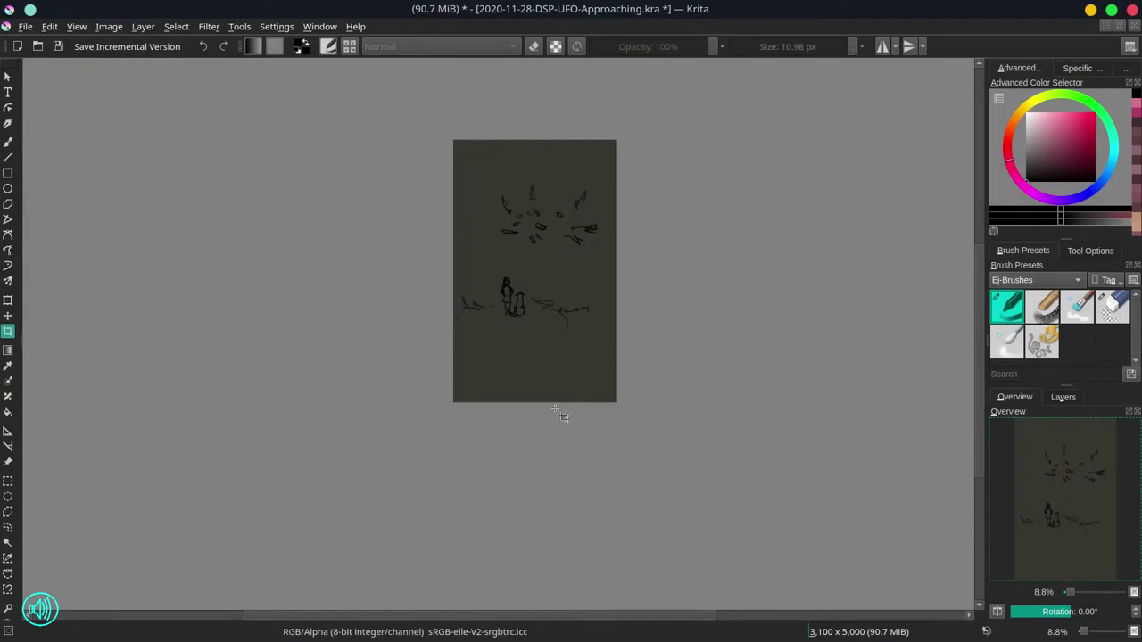
# Step: Duplicate the sketch layer Paint Layer 1
pyautogui.click(1063, 398)
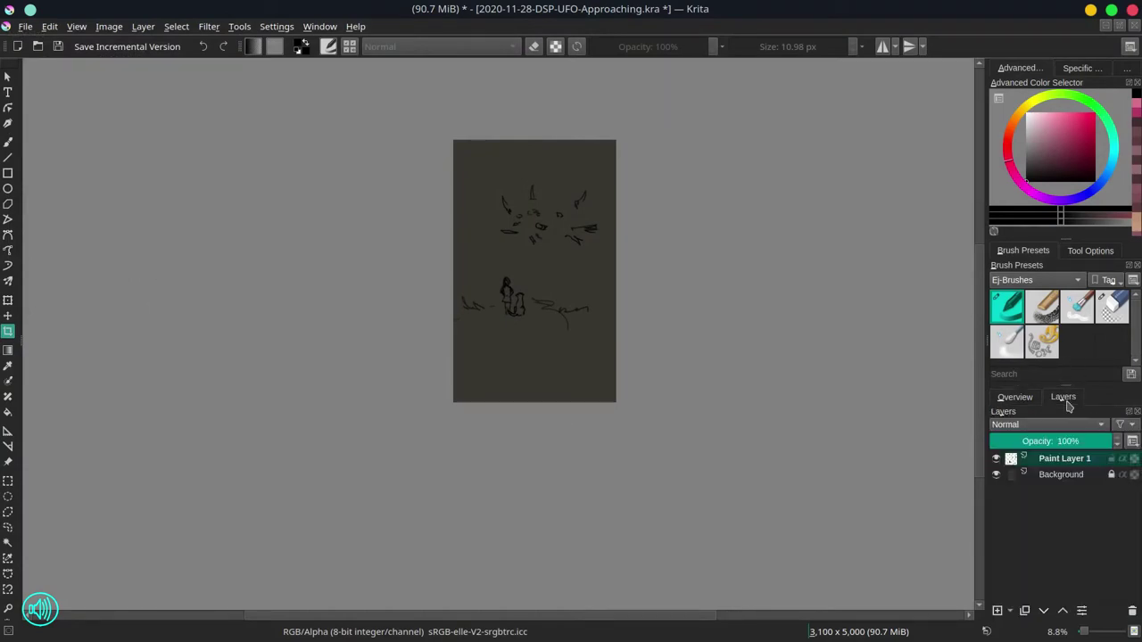
pyautogui.rightClick(1068, 461)
pyautogui.click(978, 223)
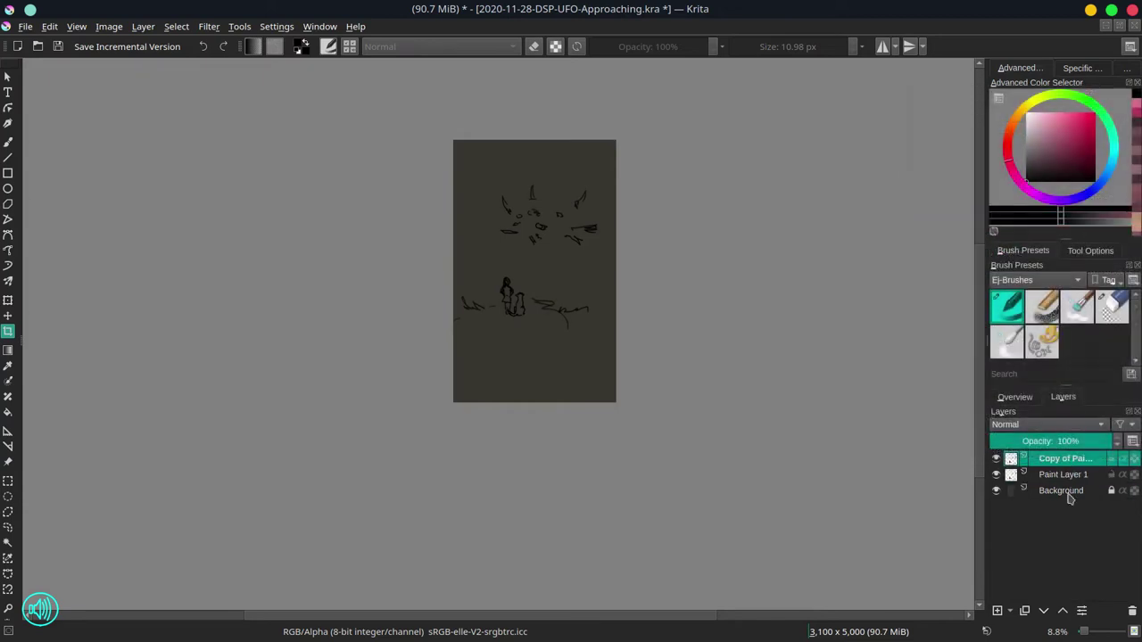
# Step: Duplicate the sketch layer copy once more and merge all the sketch layers into one
pyautogui.rightClick(1074, 459)
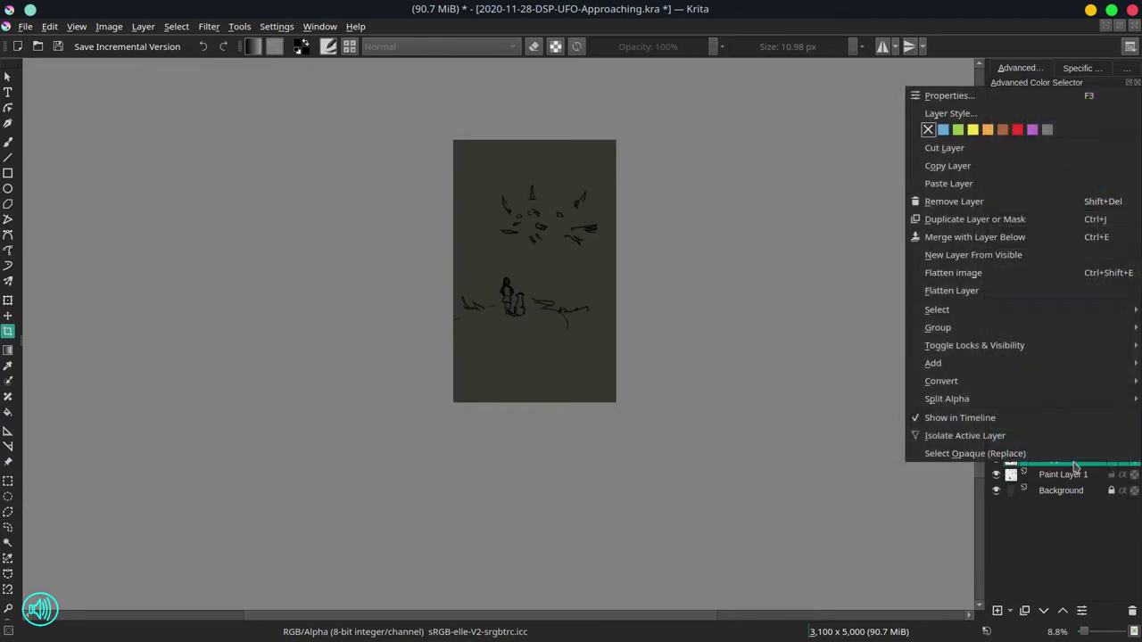
pyautogui.click(1006, 221)
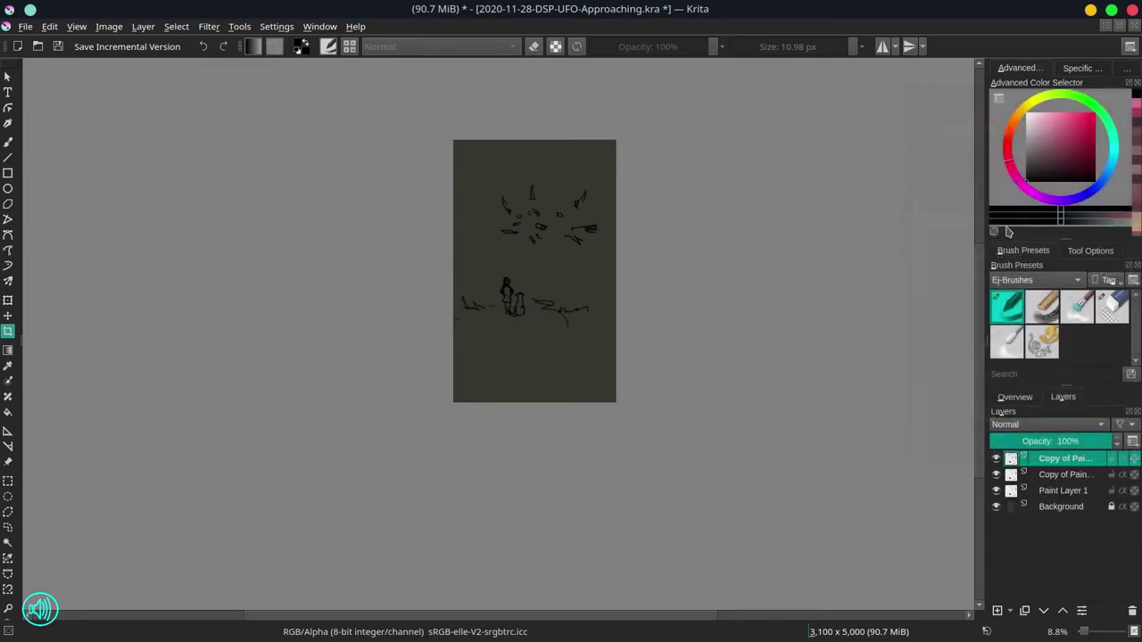
pyautogui.click(1084, 492)
pyautogui.rightClick(1083, 491)
pyautogui.click(1021, 373)
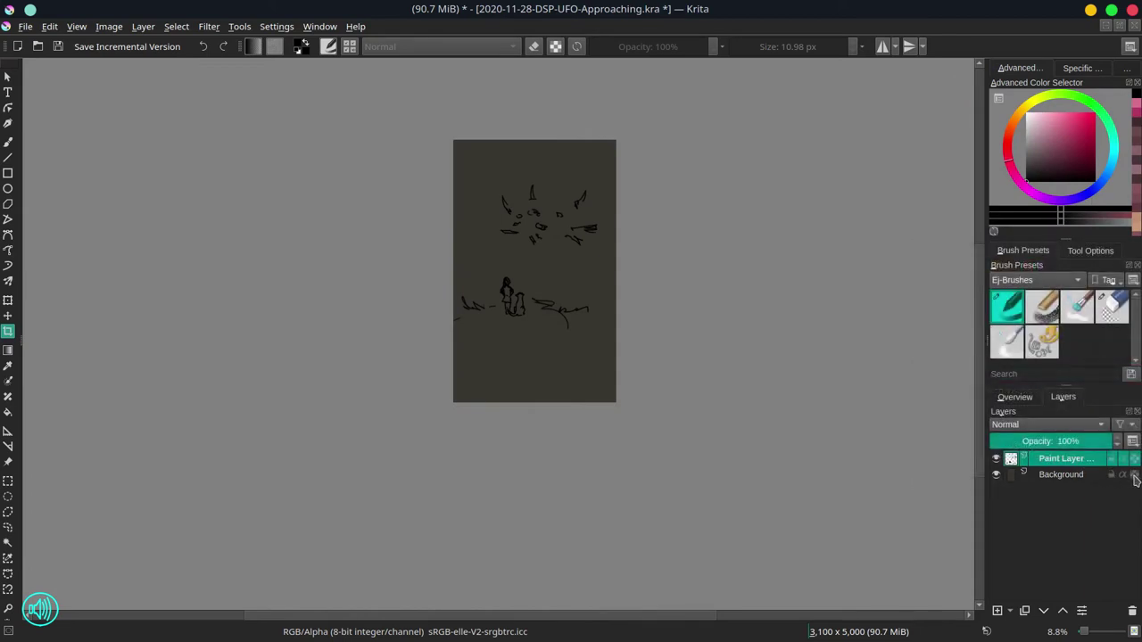
# Step: Duplicate the merged sketch layer and hide the copy
pyautogui.rightClick(1105, 464)
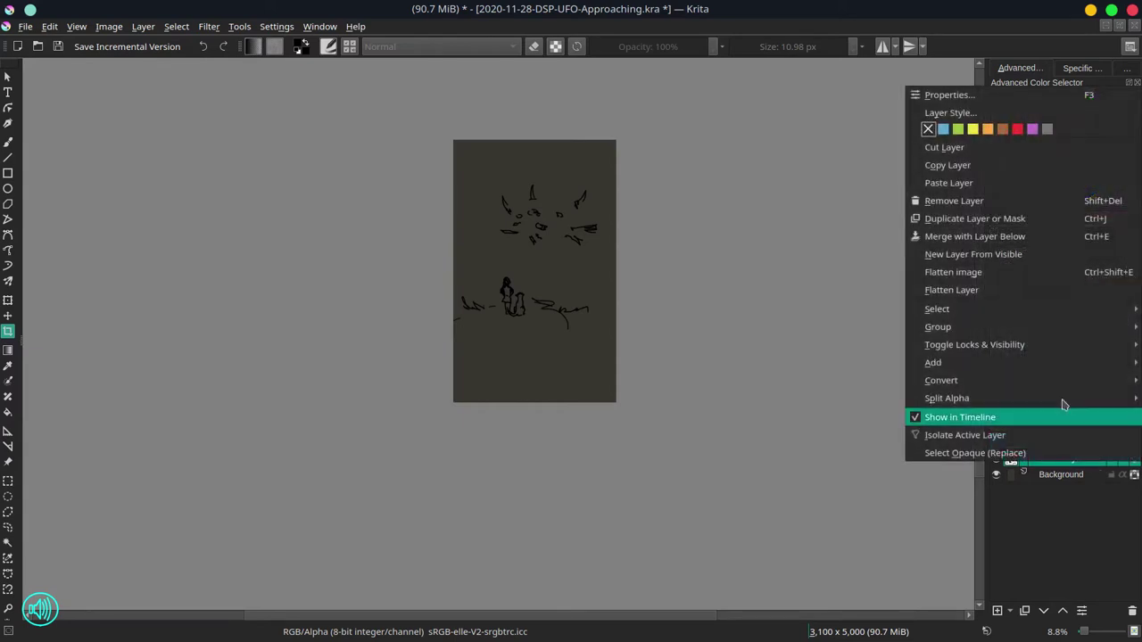
pyautogui.click(981, 217)
pyautogui.click(996, 459)
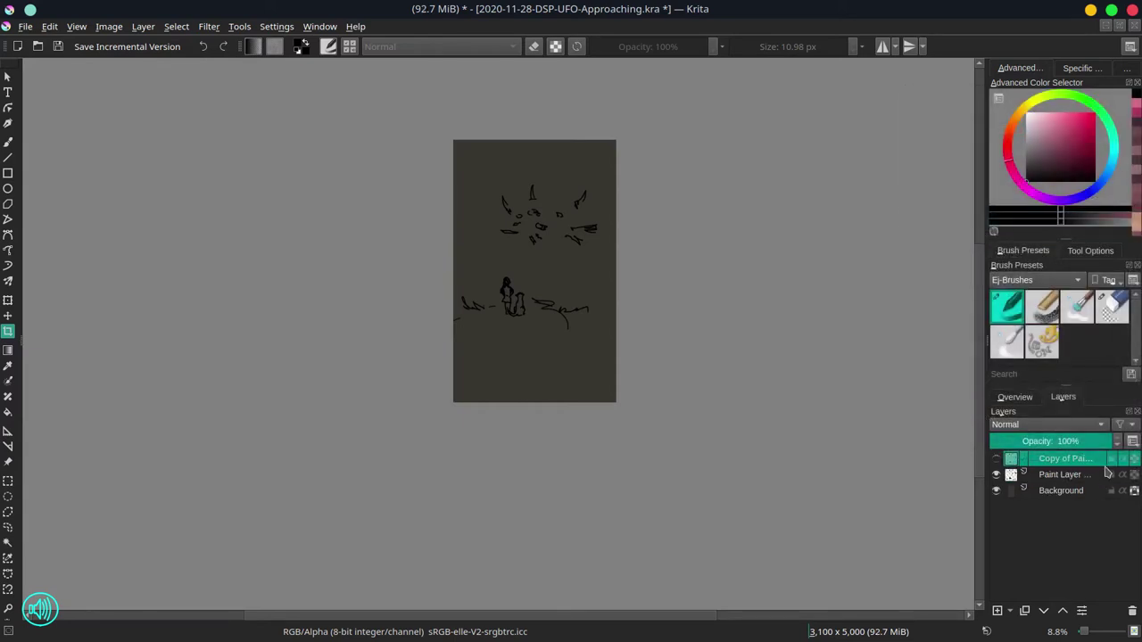
# Step: Try a vertical Foreground to Transparent gradient in black on the Background layer and undo it
pyautogui.click(1088, 494)
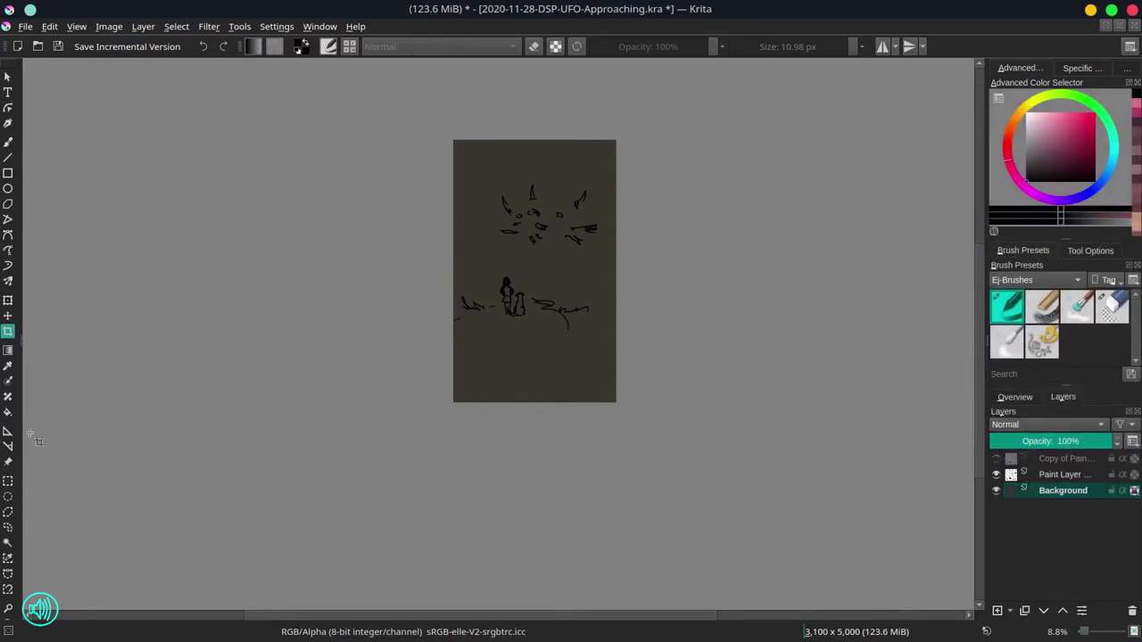
pyautogui.click(7, 349)
pyautogui.moveTo(536, 230); pyautogui.dragTo(538, 366)
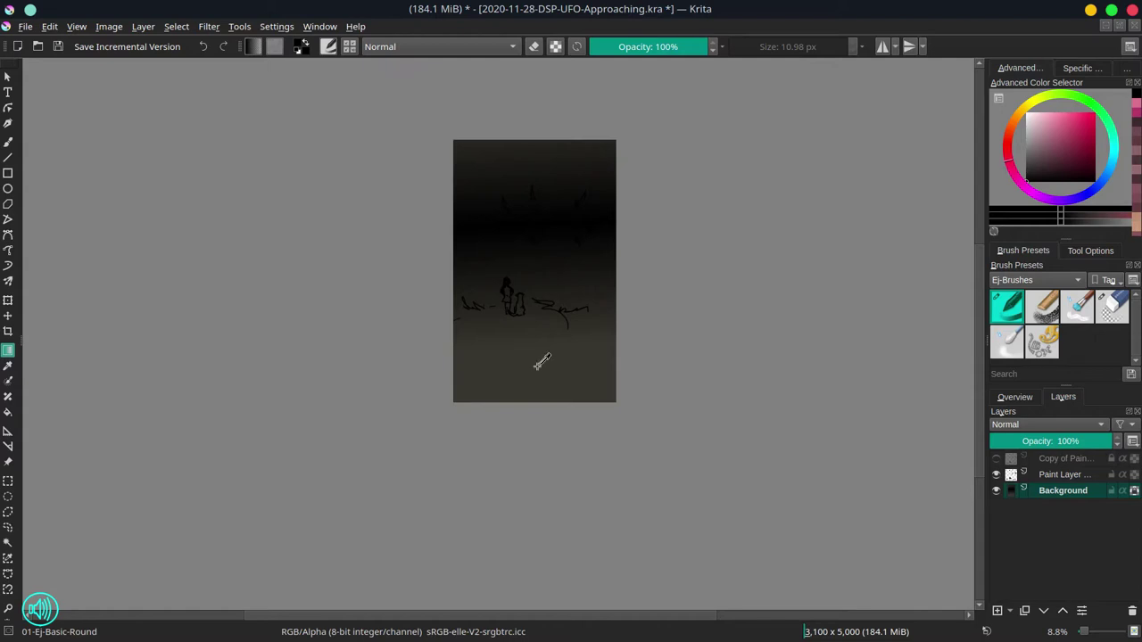
pyautogui.hotkey('ctrl', 'z')
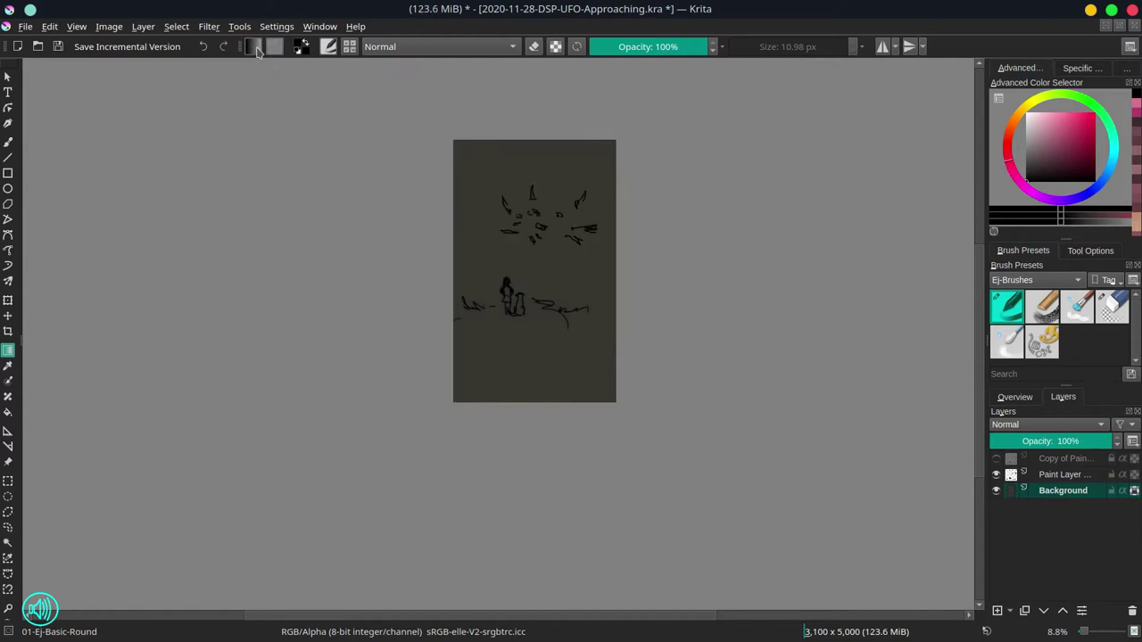
# Step: Fill the Background layer with the GPS Fire Blueish gradient, running from dark in the sky to teal and reddish at the lower edge
pyautogui.click(254, 47)
pyautogui.scroll(-3, 401, 156)
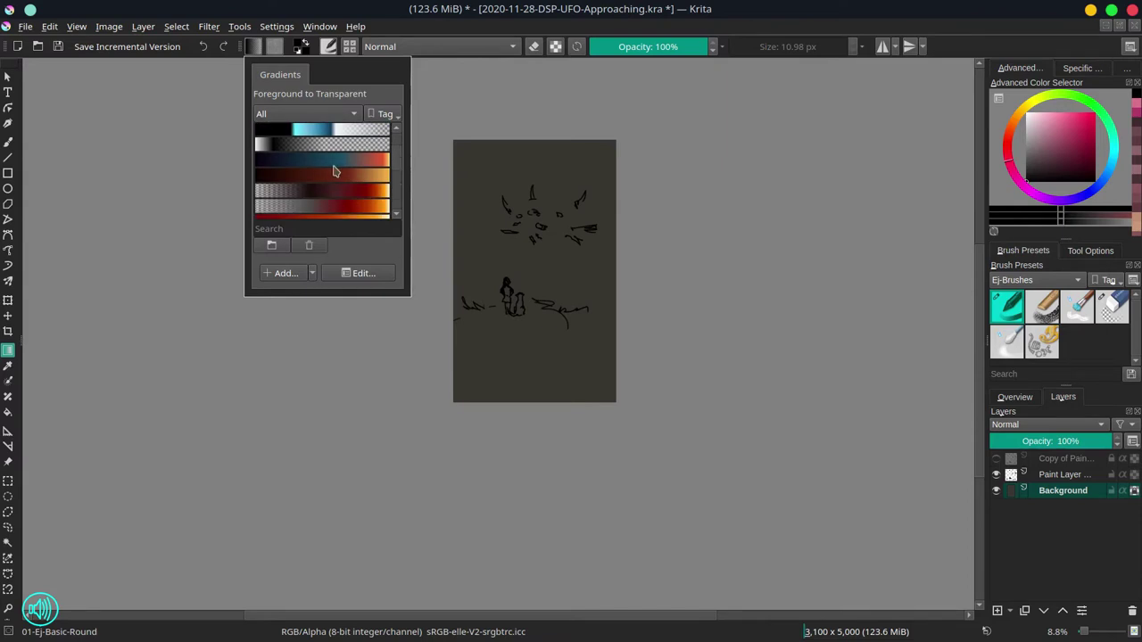
pyautogui.click(317, 162)
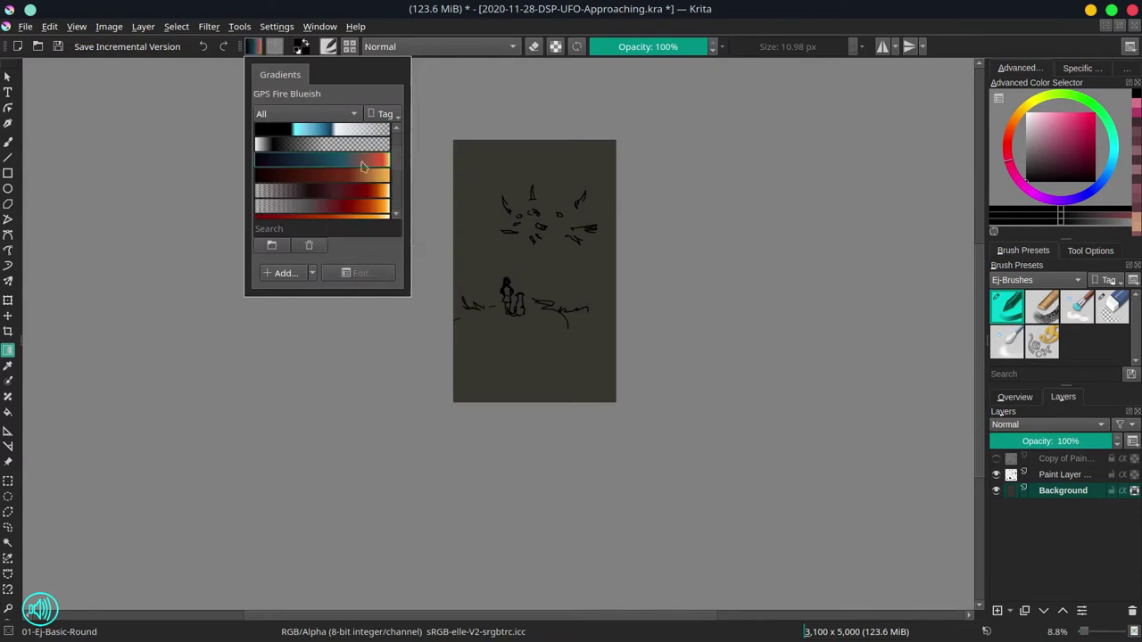
pyautogui.scroll(-5, 400, 165)
pyautogui.scroll(-1, 399, 191)
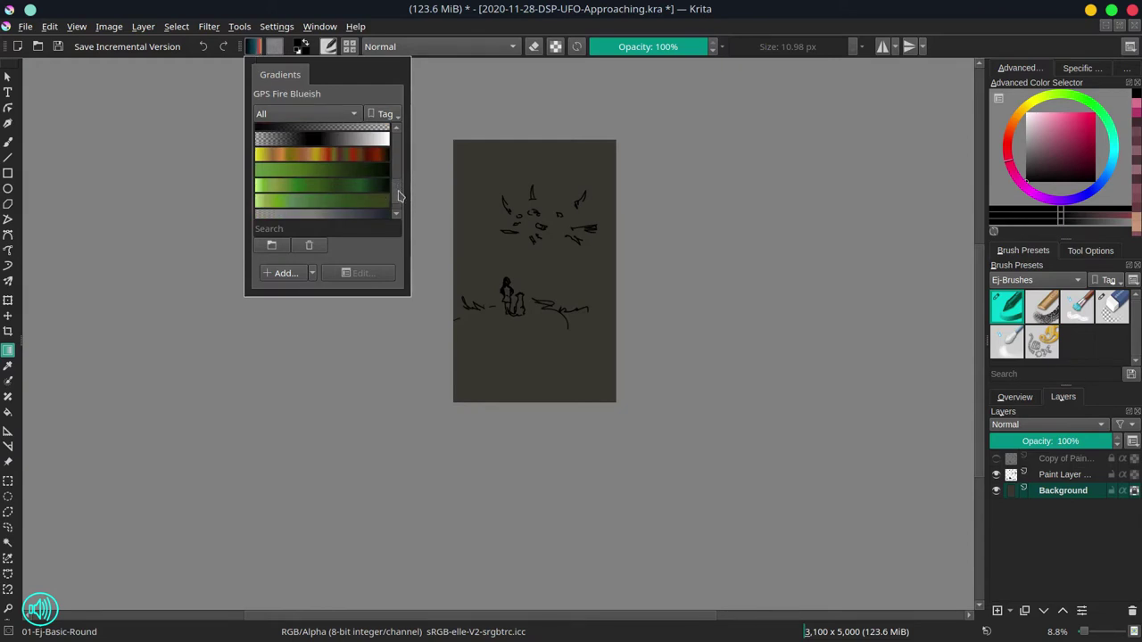
pyautogui.moveTo(398, 188); pyautogui.dragTo(403, 232)
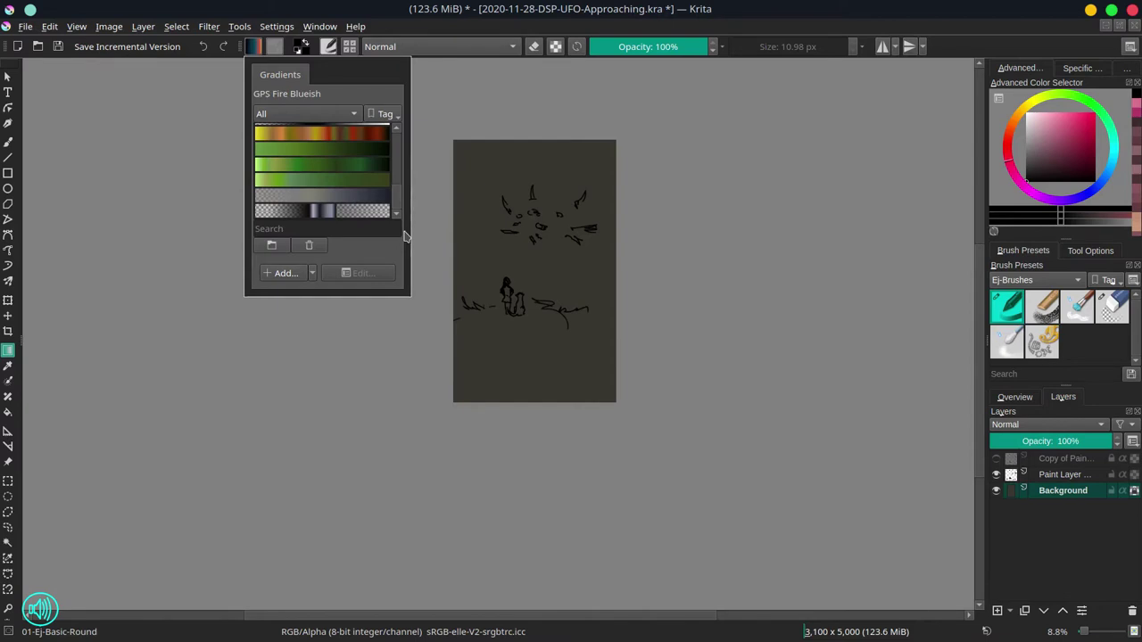
pyautogui.click(252, 49)
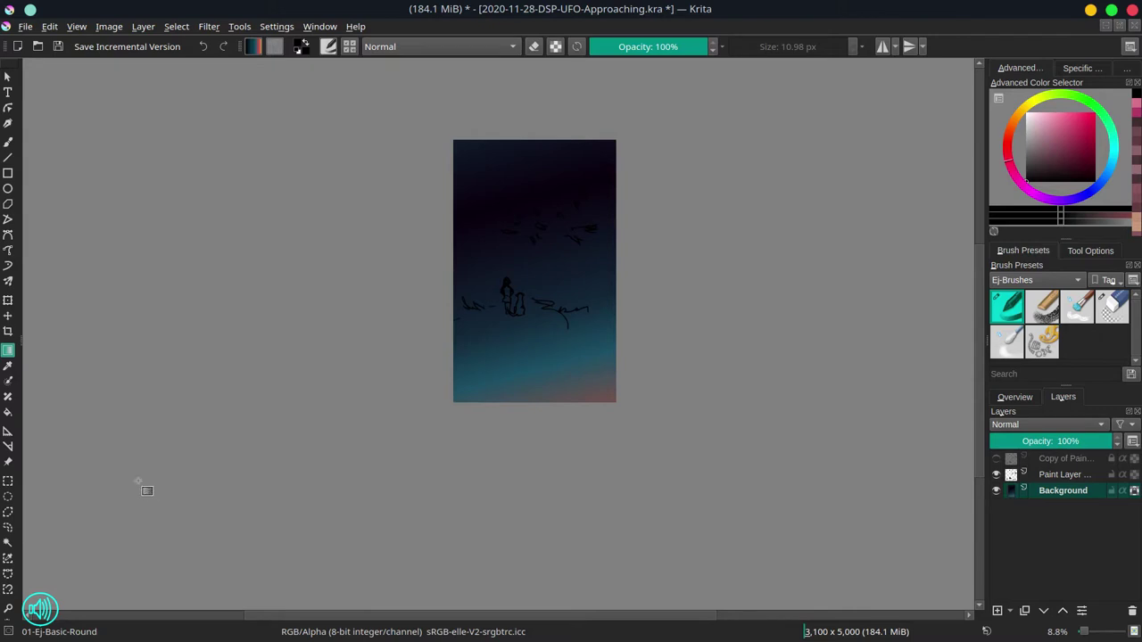
# Step: Switch to the freehand brush and load the 0_CPC15 colour palette
pyautogui.click(7, 143)
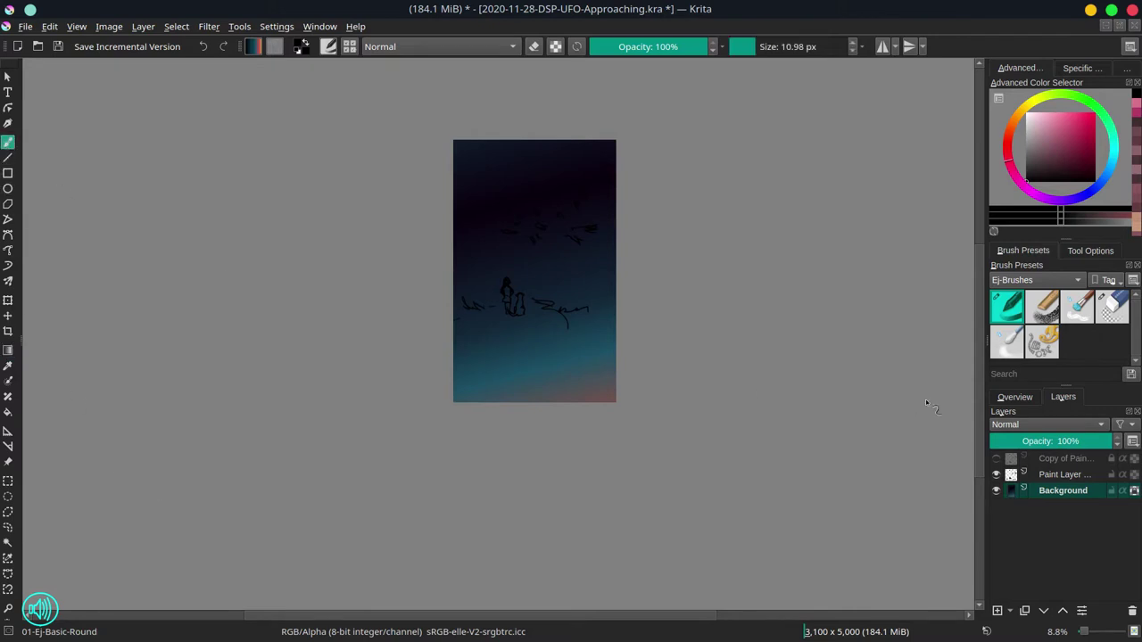
pyautogui.click(1126, 71)
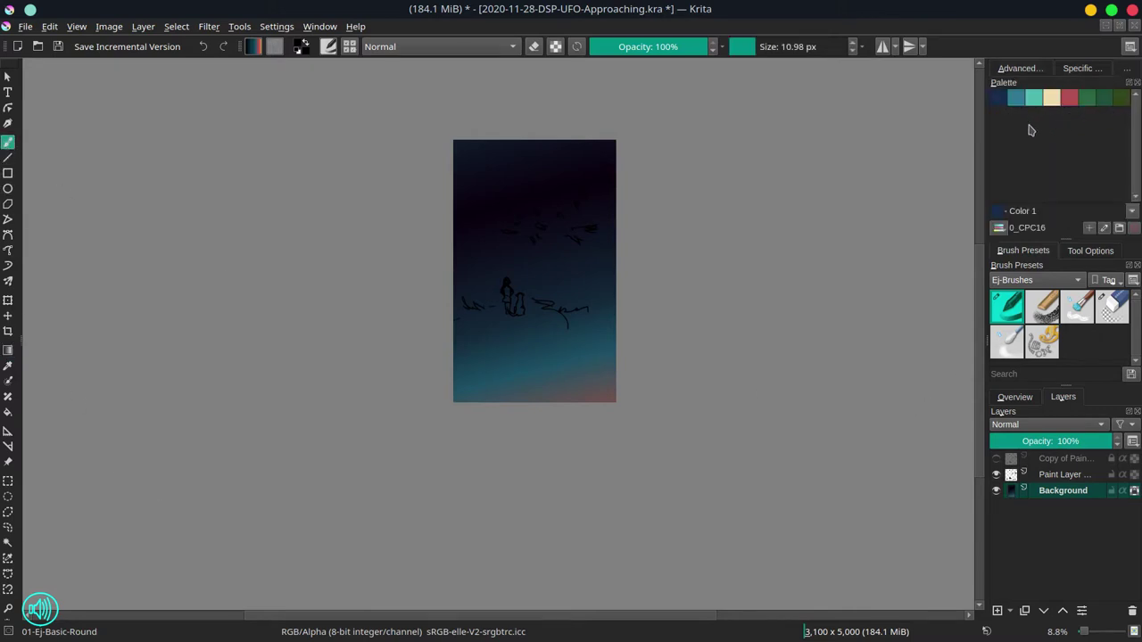
pyautogui.click(1005, 234)
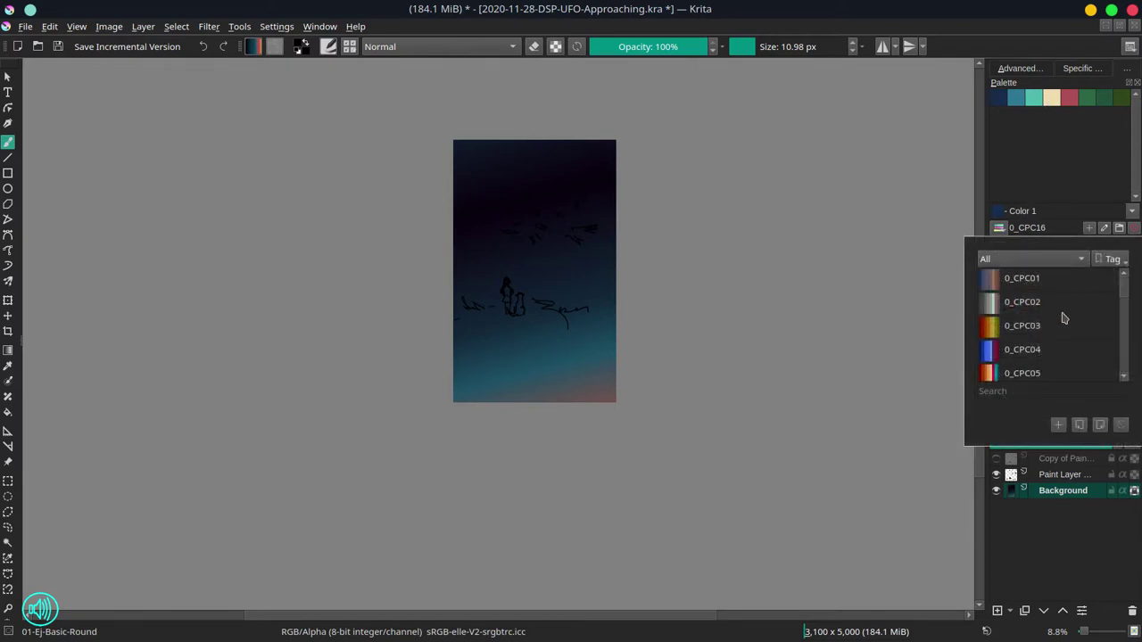
pyautogui.scroll(-1, 1063, 318)
pyautogui.scroll(-1, 1064, 318)
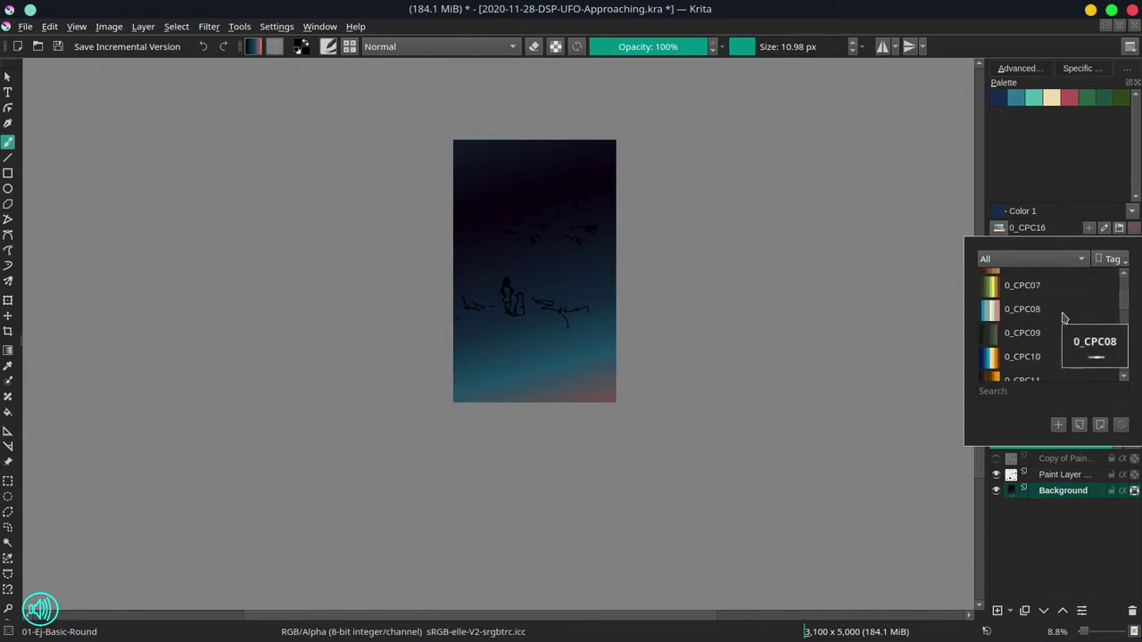
pyautogui.scroll(-1, 1063, 318)
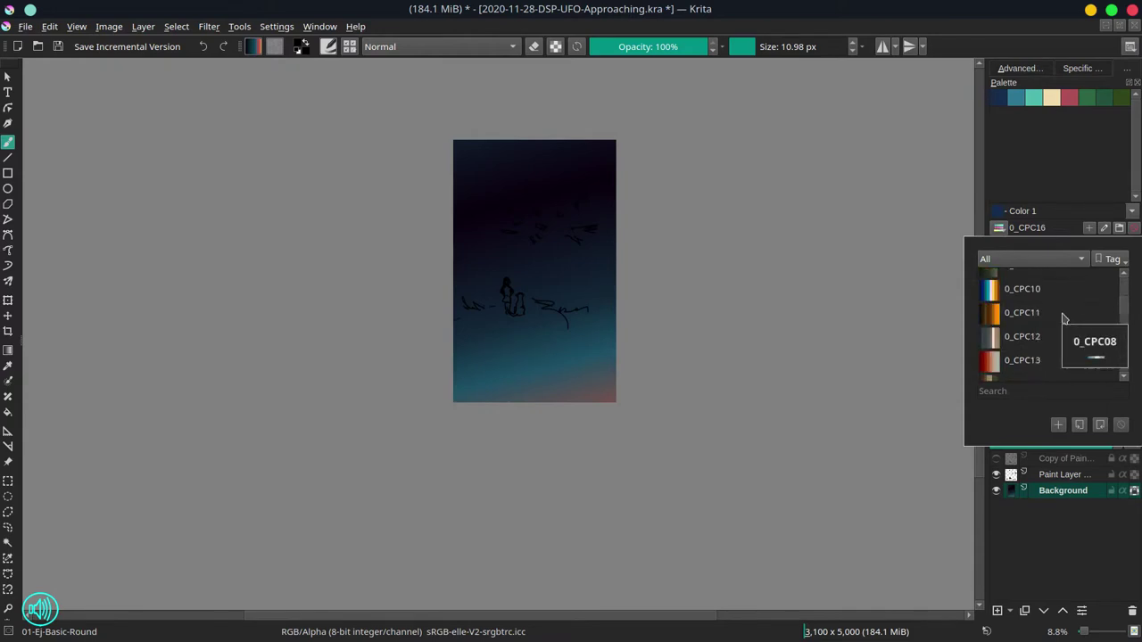
pyautogui.scroll(-2, 1064, 318)
pyautogui.scroll(-2, 1064, 318)
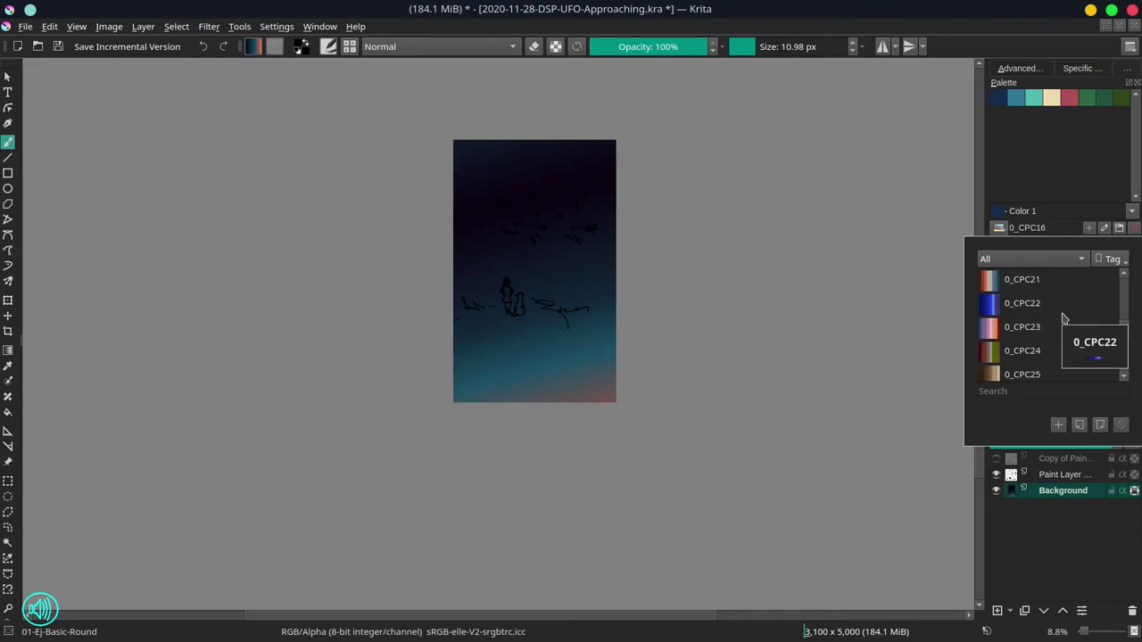
pyautogui.scroll(3, 1063, 317)
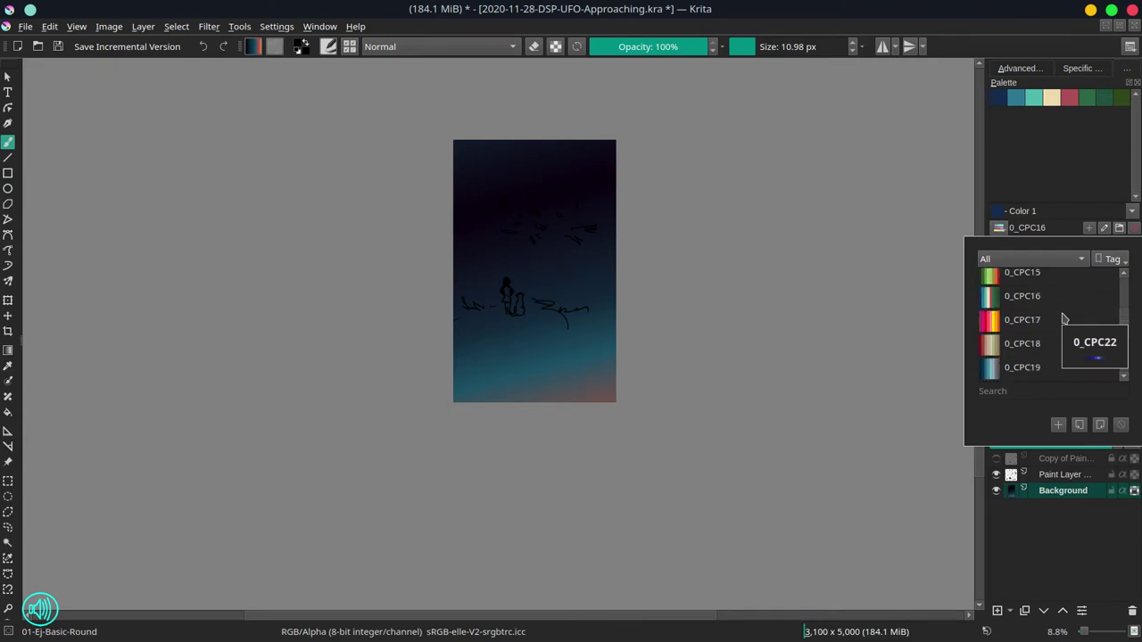
pyautogui.scroll(1, 1064, 318)
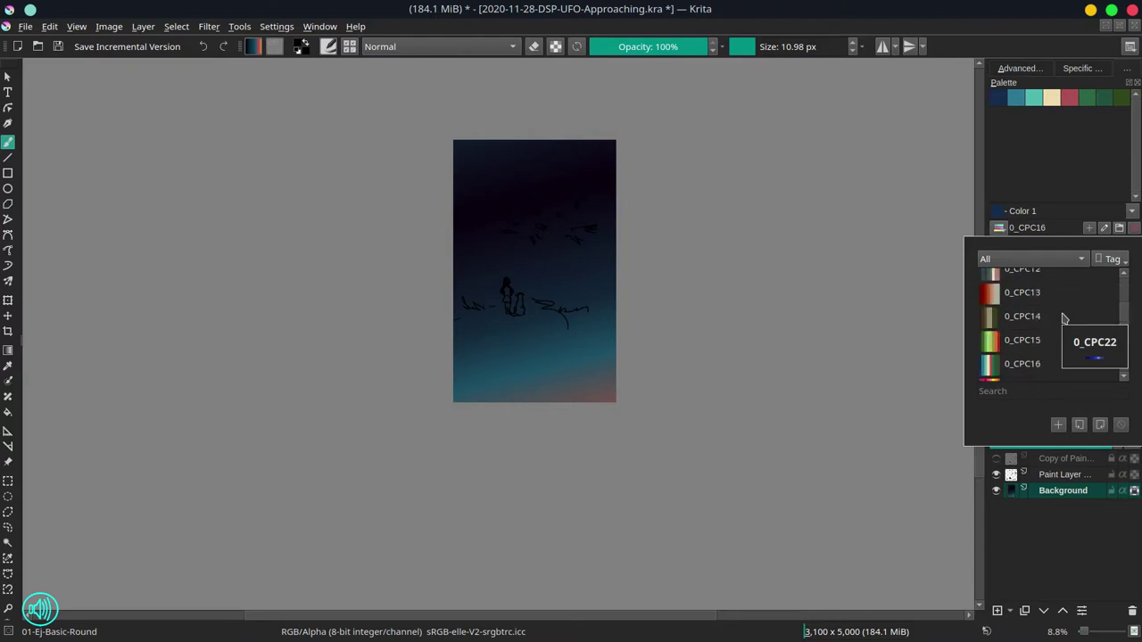
pyautogui.click(989, 348)
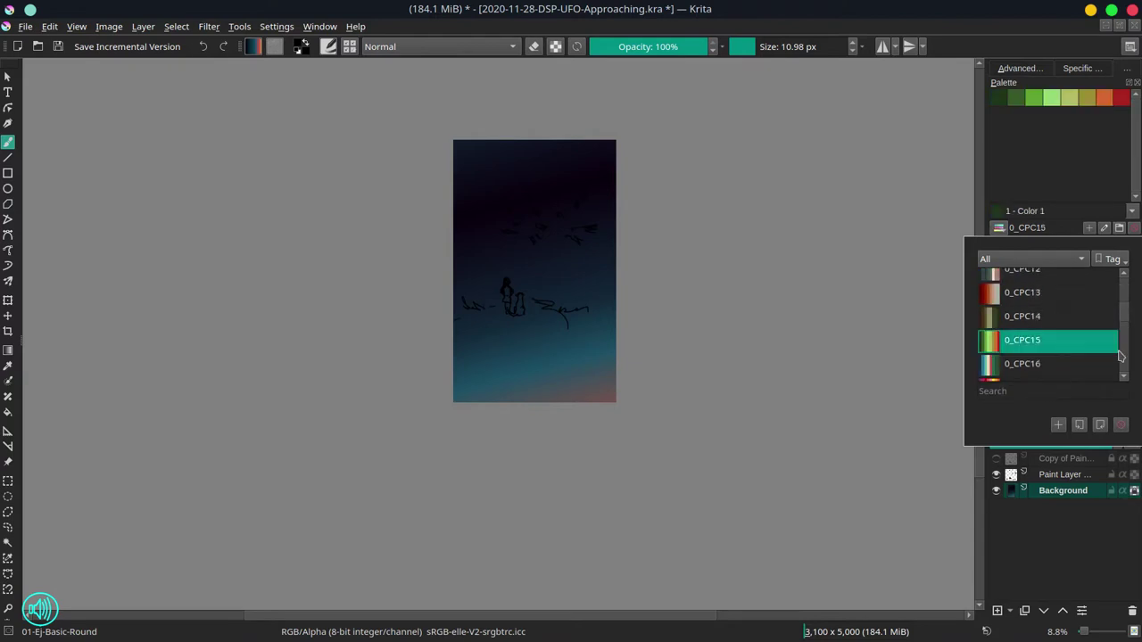
# Step: Choose the dark green Color 1 from the palette and check its shade in the advanced colour selector
pyautogui.click(1000, 106)
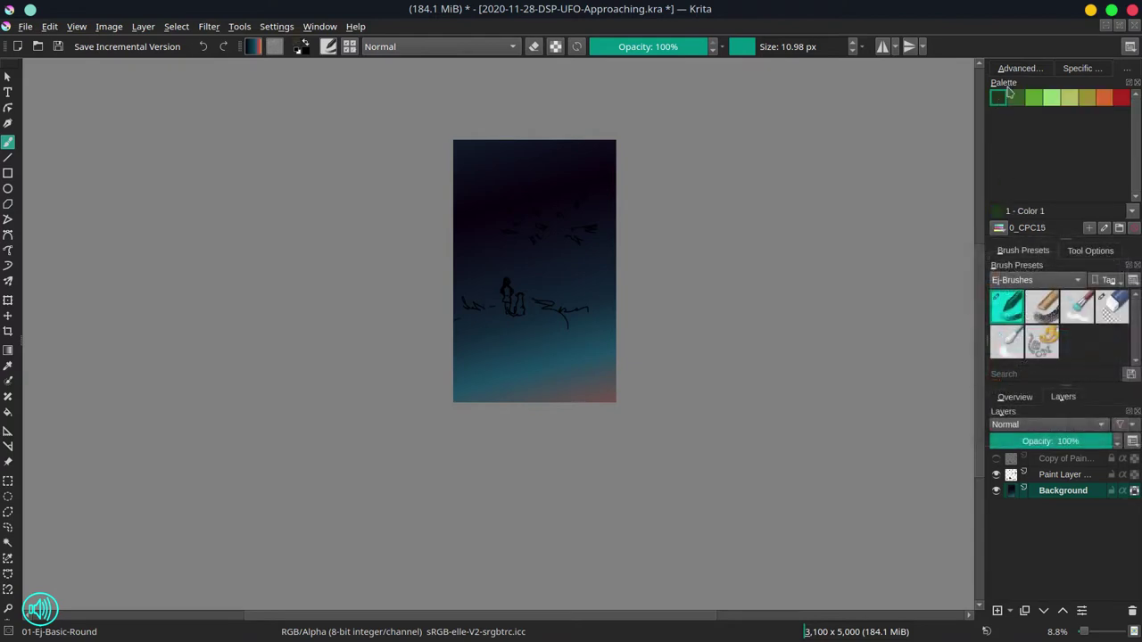
pyautogui.click(1019, 70)
pyautogui.click(1039, 172)
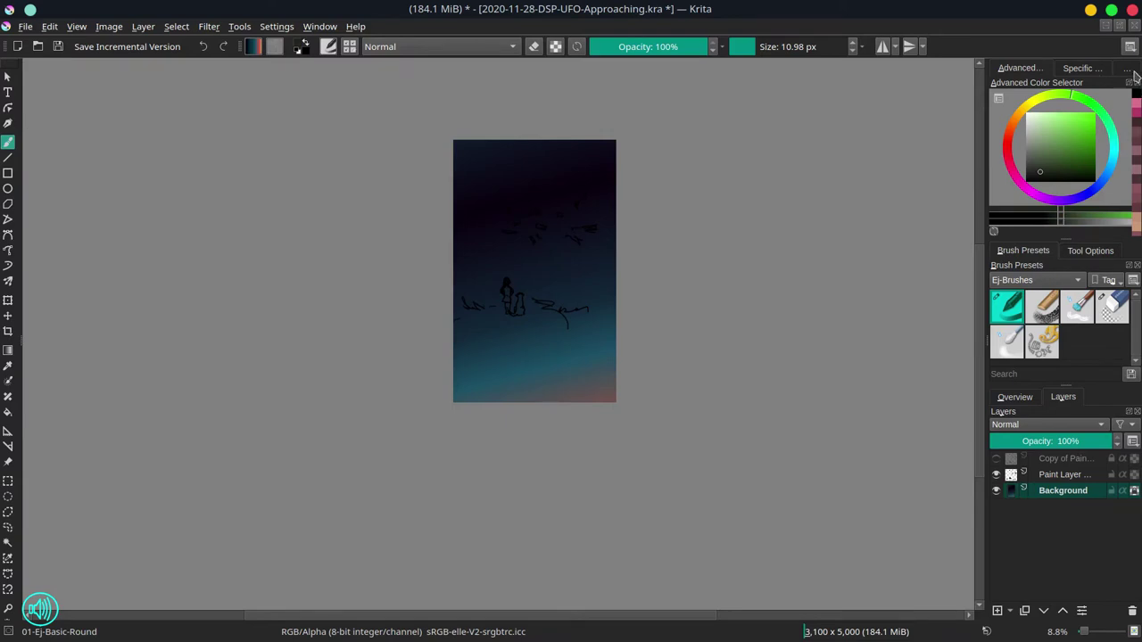
pyautogui.click(1126, 69)
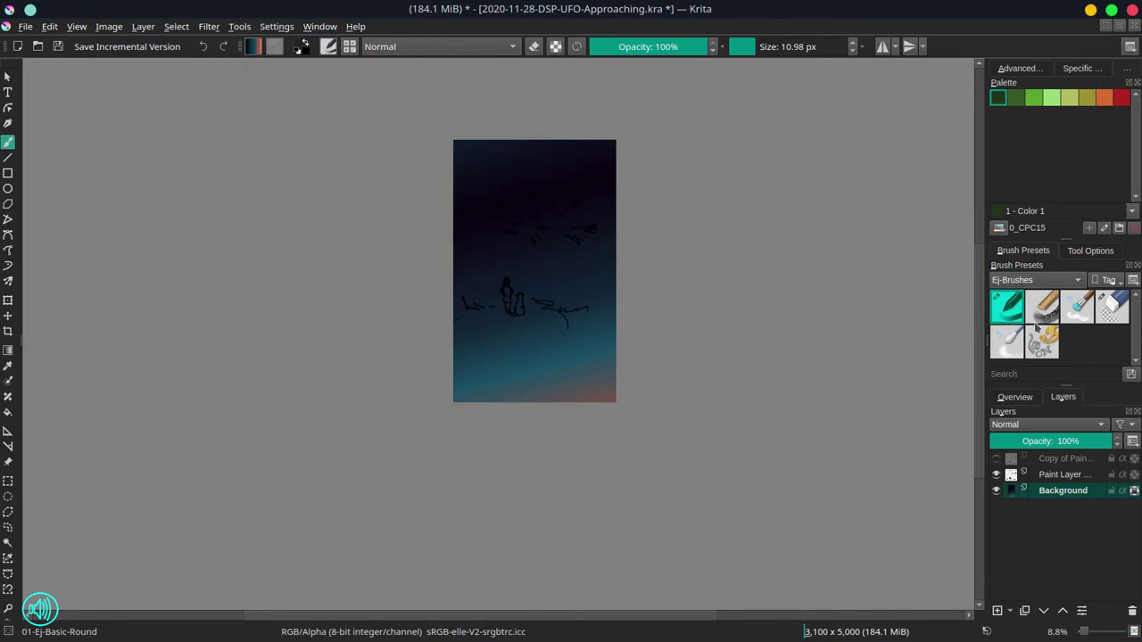
# Step: Paint dark foliage behind the figures with the 06-Ej-Shapes-Mecha brush, enlarged to about 676 px
pyautogui.click(1041, 340)
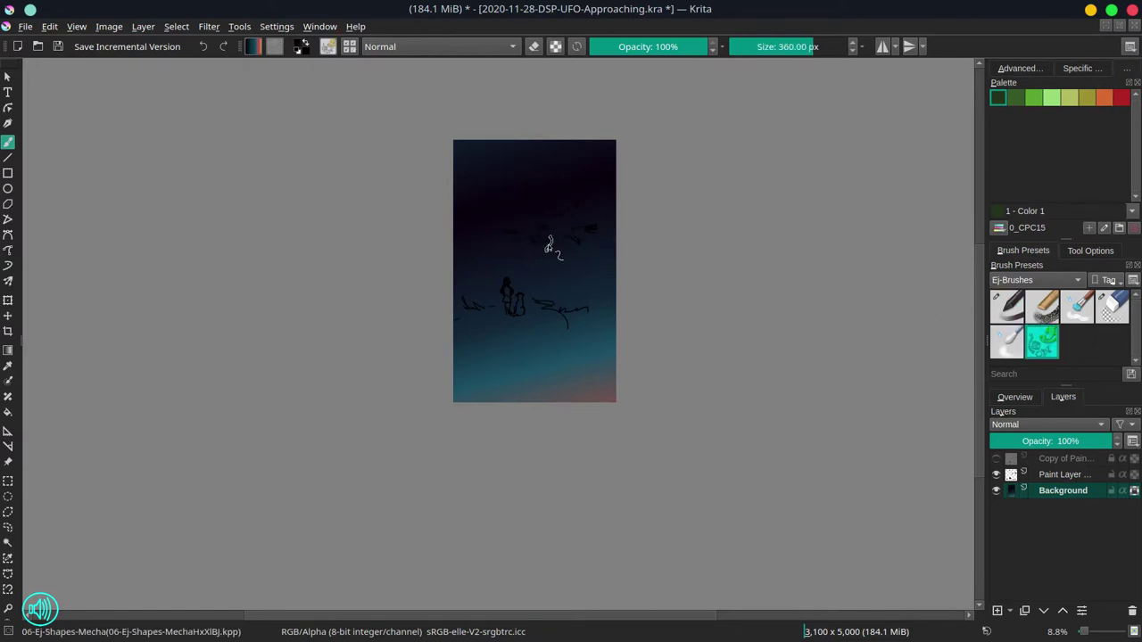
pyautogui.moveTo(550, 250)
pyautogui.mouseDown()
pyautogui.moveTo(564, 272)
pyautogui.moveTo(534, 247)
pyautogui.mouseUp()
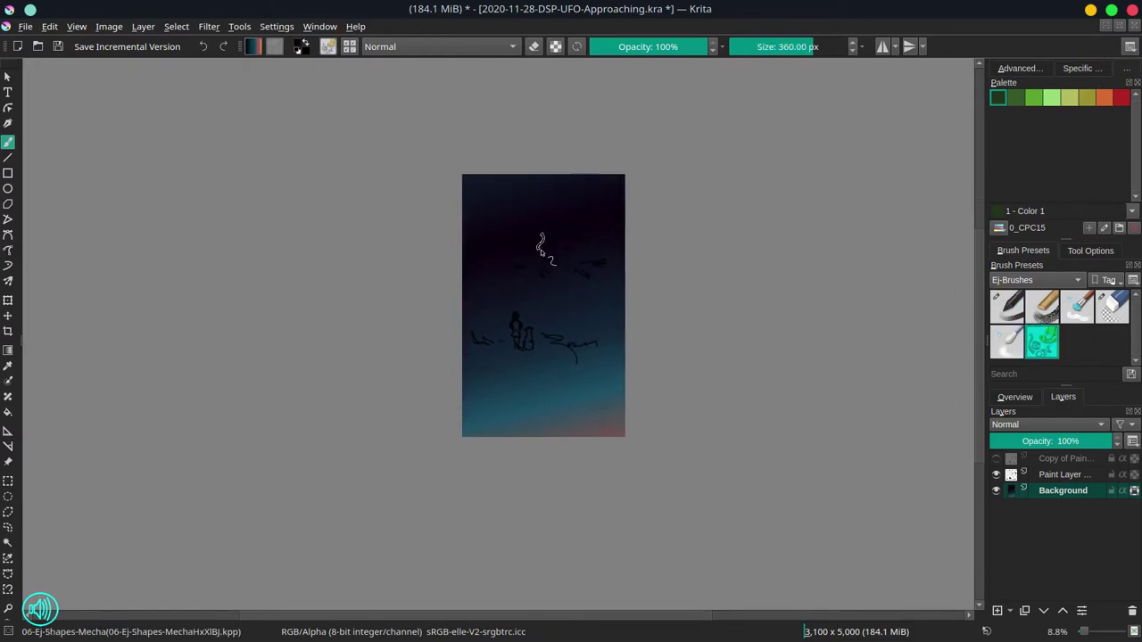
pyautogui.moveTo(608, 363); pyautogui.dragTo(659, 363)
pyautogui.moveTo(580, 327); pyautogui.dragTo(672, 327)
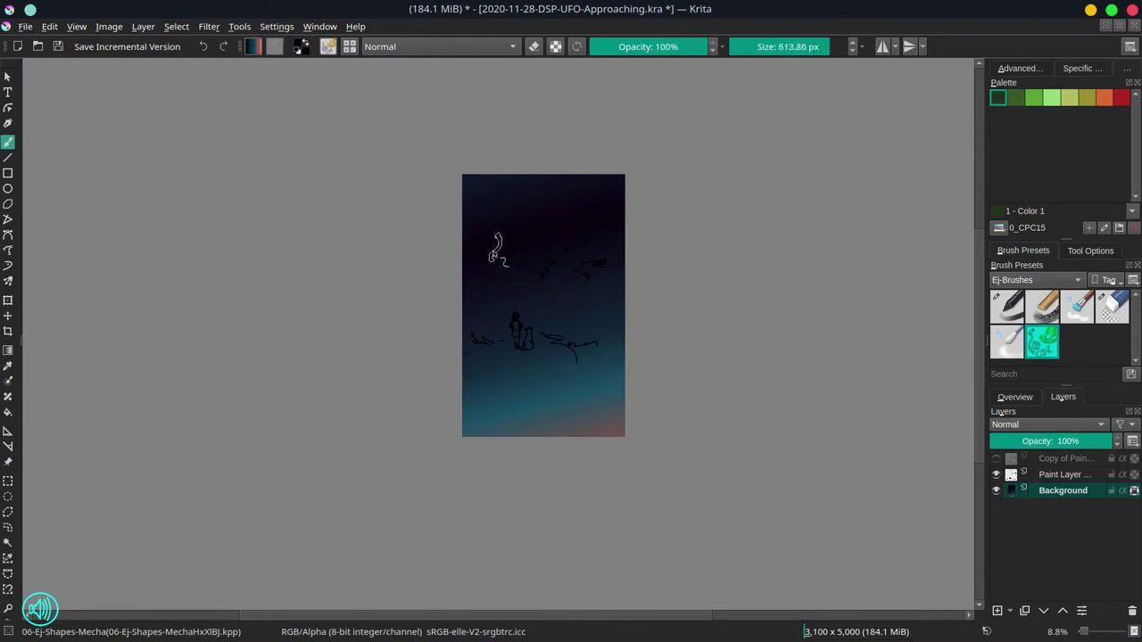
pyautogui.keyDown('shift'); pyautogui.moveTo(497, 283); pyautogui.dragTo(533, 284); pyautogui.keyUp('shift')
pyautogui.moveTo(480, 332)
pyautogui.mouseDown()
pyautogui.moveTo(530, 313)
pyautogui.moveTo(512, 328)
pyautogui.moveTo(510, 306)
pyautogui.moveTo(548, 320)
pyautogui.mouseUp()
pyautogui.moveTo(599, 308); pyautogui.dragTo(610, 357)
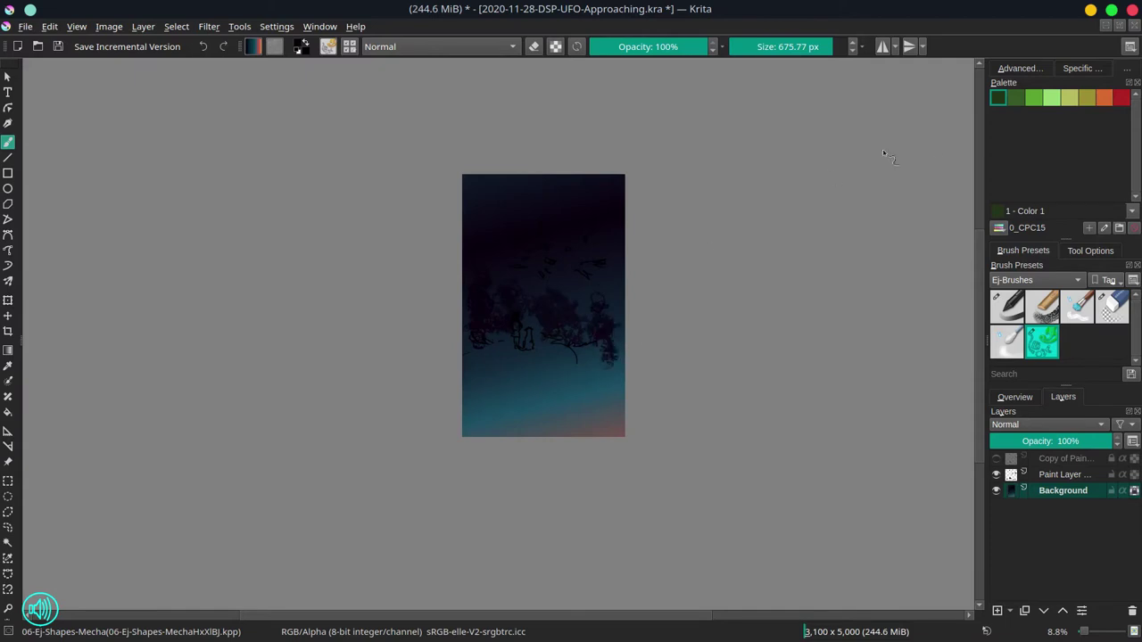
# Step: Paint a large foliage mound beneath the figures with yellow-green Color 5, and darken its upper edge with a colour sampled from the canvas
pyautogui.click(1069, 99)
pyautogui.moveTo(527, 334)
pyautogui.mouseDown()
pyautogui.moveTo(509, 334)
pyautogui.moveTo(523, 325)
pyautogui.moveTo(540, 357)
pyautogui.moveTo(504, 370)
pyautogui.moveTo(544, 382)
pyautogui.moveTo(475, 400)
pyautogui.moveTo(534, 362)
pyautogui.moveTo(514, 305)
pyautogui.moveTo(528, 339)
pyautogui.moveTo(541, 328)
pyautogui.moveTo(517, 359)
pyautogui.moveTo(541, 376)
pyautogui.moveTo(521, 364)
pyautogui.mouseUp()
pyautogui.keyDown('ctrl'); pyautogui.click(495, 305); pyautogui.keyUp('ctrl')
pyautogui.moveTo(501, 305)
pyautogui.mouseDown()
pyautogui.moveTo(528, 307)
pyautogui.moveTo(525, 320)
pyautogui.mouseUp()
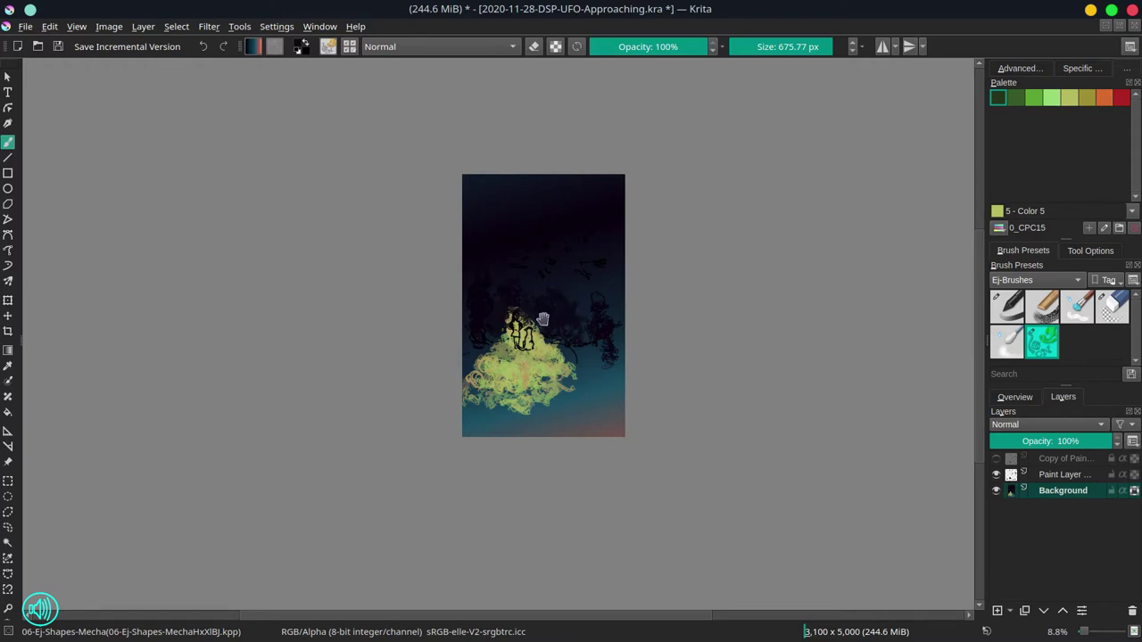
# Step: Reduce the brush to about 280 px and dab sampled yellow-green foliage around the girl's head
pyautogui.moveTo(510, 382)
pyautogui.mouseDown()
pyautogui.moveTo(693, 251)
pyautogui.moveTo(696, 232)
pyautogui.mouseUp()
pyautogui.moveTo(589, 255); pyautogui.dragTo(558, 257)
pyautogui.moveTo(588, 198); pyautogui.dragTo(484, 410)
pyautogui.keyDown('ctrl'); pyautogui.click(444, 288); pyautogui.keyUp('ctrl')
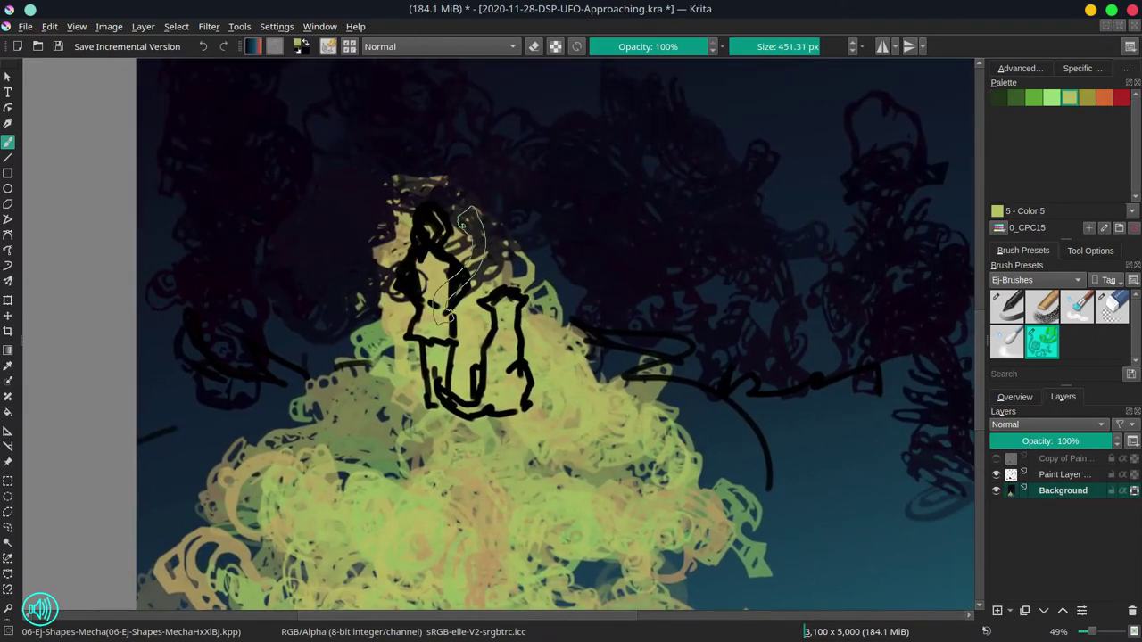
pyautogui.moveTo(421, 223); pyautogui.dragTo(399, 223)
pyautogui.moveTo(442, 274); pyautogui.dragTo(434, 275)
pyautogui.moveTo(415, 209)
pyautogui.mouseDown()
pyautogui.moveTo(383, 254)
pyautogui.moveTo(412, 194)
pyautogui.mouseUp()
pyautogui.moveTo(446, 230); pyautogui.dragTo(469, 250)
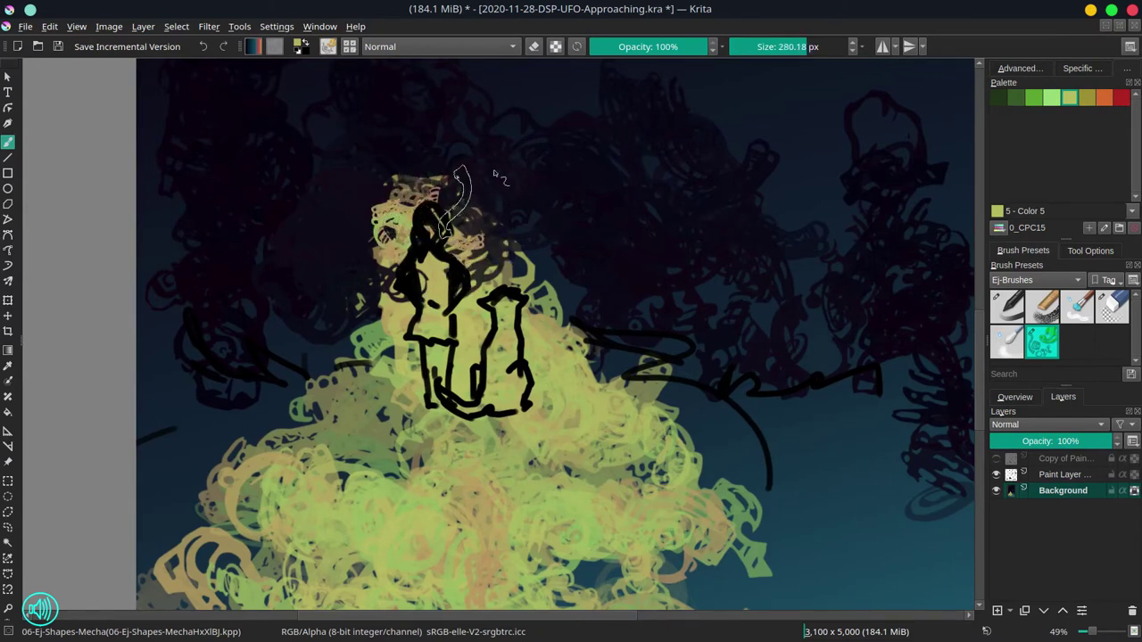
# Step: Sample the dark background colour and paint over the bright foliage around the girl's head and both figures' sides
pyautogui.keyDown('ctrl'); pyautogui.click(499, 173); pyautogui.keyUp('ctrl')
pyautogui.moveTo(387, 206)
pyautogui.mouseDown()
pyautogui.moveTo(391, 241)
pyautogui.moveTo(391, 214)
pyautogui.moveTo(421, 175)
pyautogui.mouseUp()
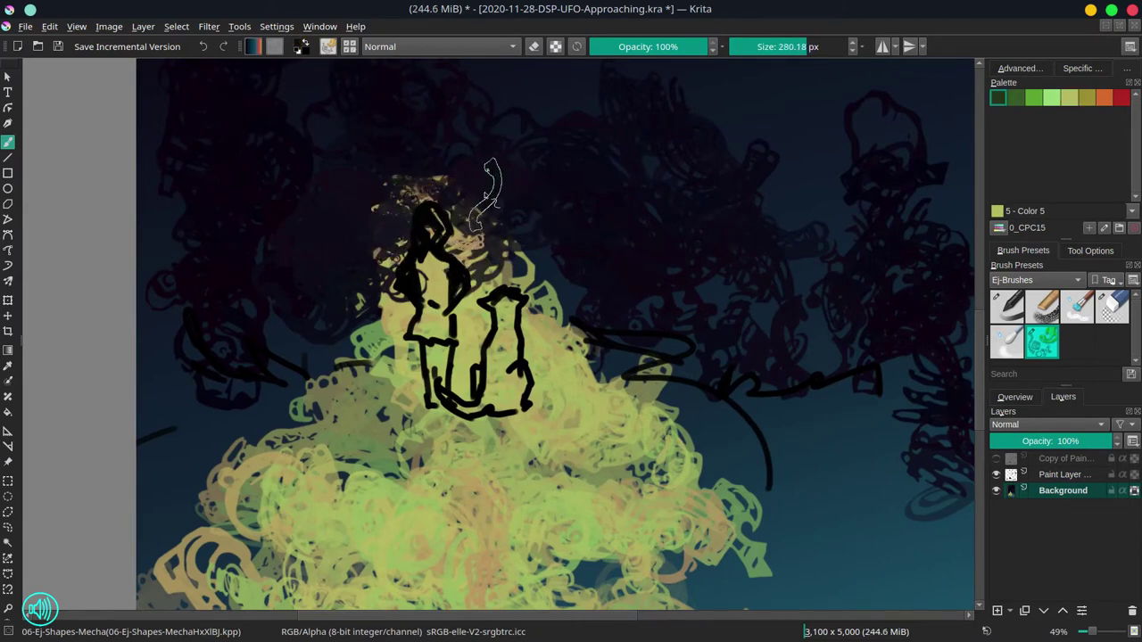
pyautogui.moveTo(478, 211)
pyautogui.mouseDown()
pyautogui.moveTo(466, 245)
pyautogui.moveTo(463, 192)
pyautogui.moveTo(428, 170)
pyautogui.mouseUp()
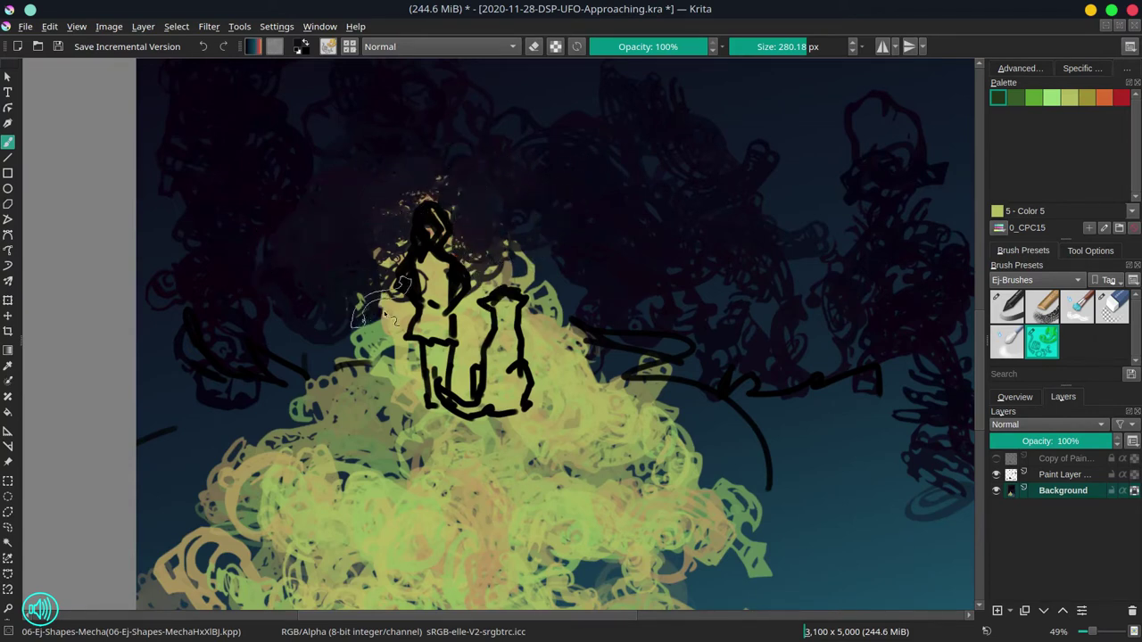
pyautogui.moveTo(384, 311)
pyautogui.mouseDown()
pyautogui.moveTo(321, 338)
pyautogui.moveTo(379, 325)
pyautogui.moveTo(510, 261)
pyautogui.moveTo(553, 303)
pyautogui.moveTo(591, 375)
pyautogui.mouseUp()
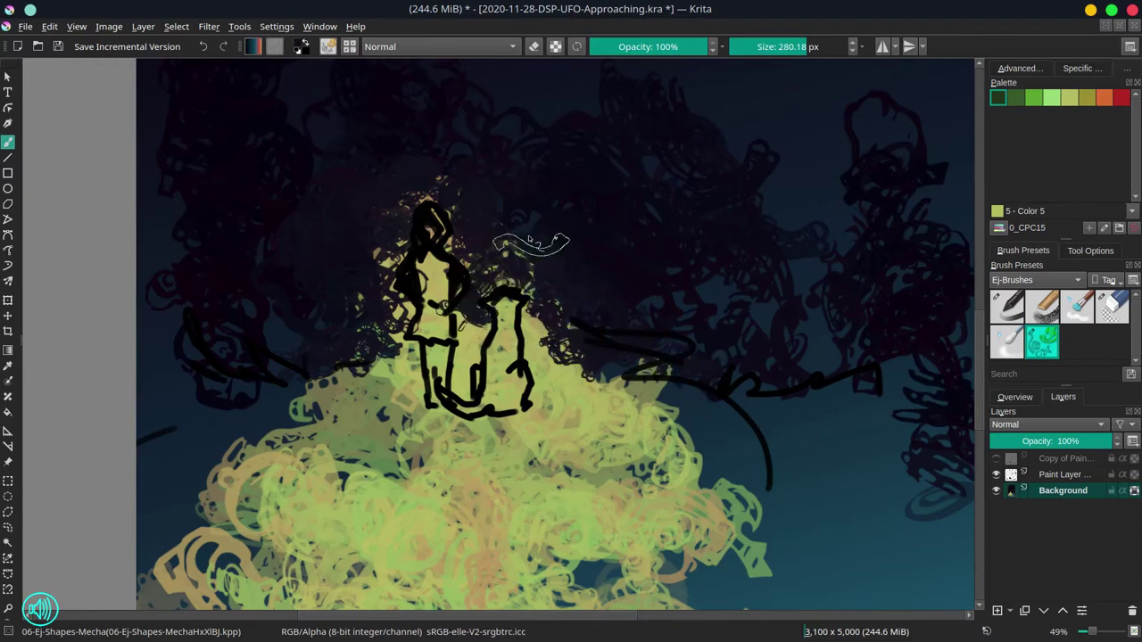
# Step: Extend the foliage mound with yellow-green Color 5 toward the canvas's lower left, and fill its lower-right area with dark green Color 1
pyautogui.scroll(-6, 679, 268)
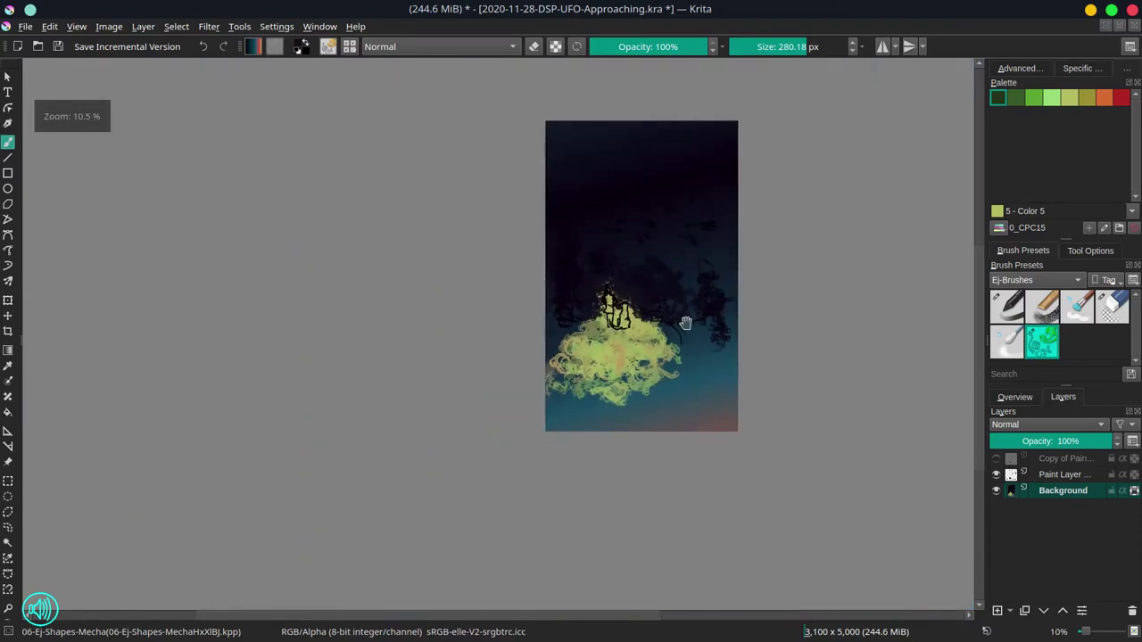
pyautogui.click(1067, 101)
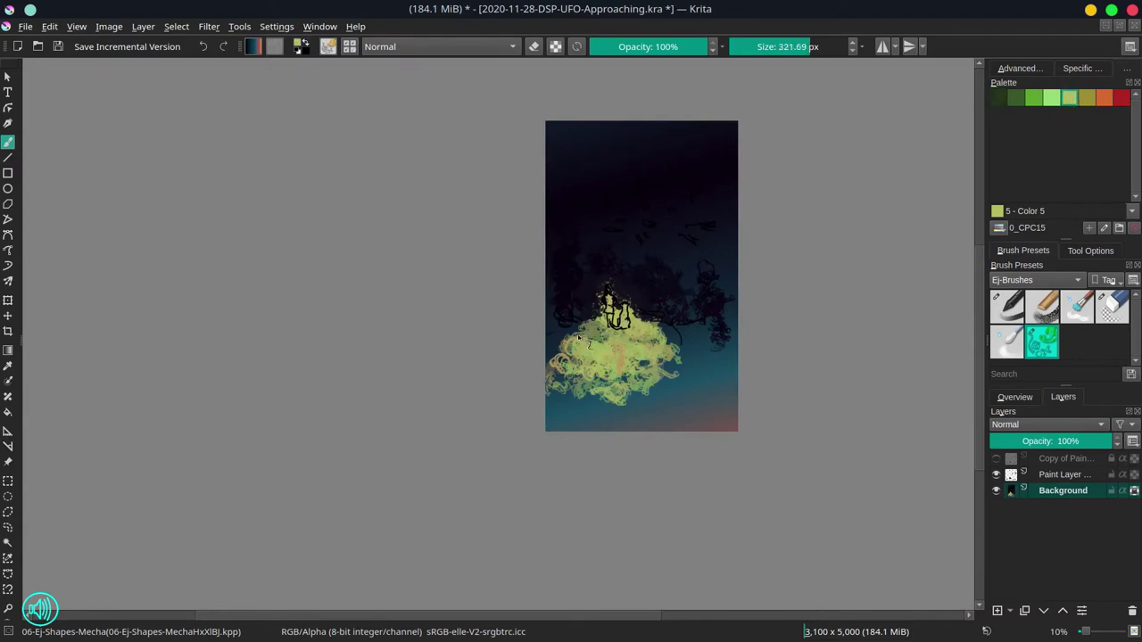
pyautogui.moveTo(578, 340)
pyautogui.mouseDown()
pyautogui.moveTo(547, 369)
pyautogui.moveTo(569, 399)
pyautogui.moveTo(662, 342)
pyautogui.moveTo(647, 331)
pyautogui.moveTo(716, 346)
pyautogui.moveTo(705, 352)
pyautogui.moveTo(721, 357)
pyautogui.moveTo(720, 375)
pyautogui.moveTo(660, 412)
pyautogui.moveTo(616, 421)
pyautogui.moveTo(687, 427)
pyautogui.mouseUp()
pyautogui.click(1001, 100)
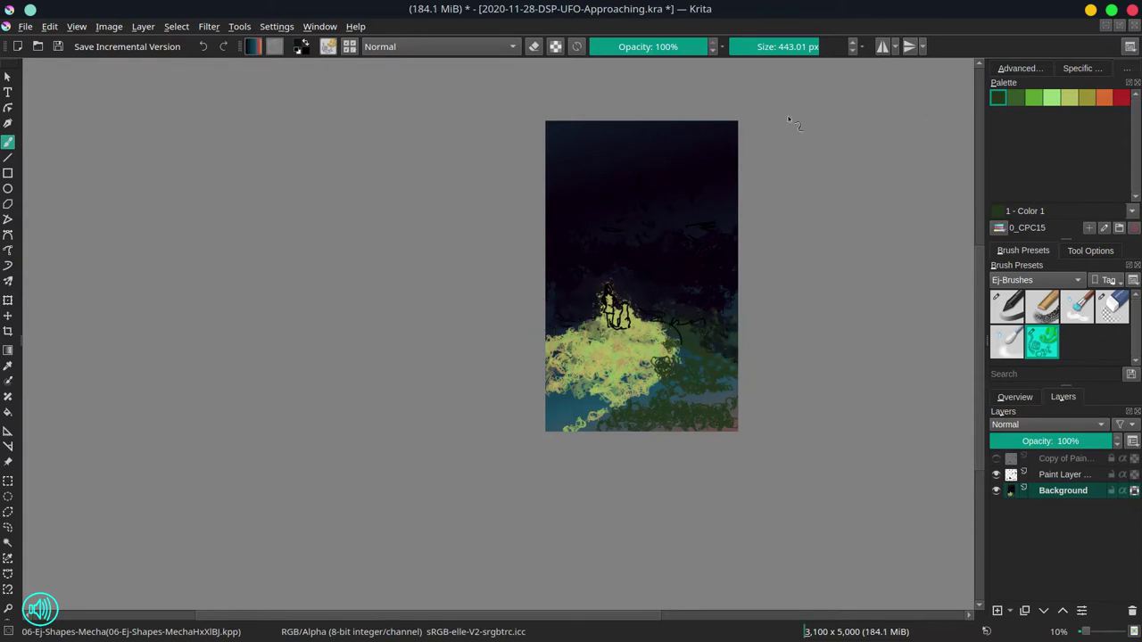
# Step: Enlarge the brush to about 479 px and paint muted blue-gray cloud texture across the top of the sky
pyautogui.click(1019, 69)
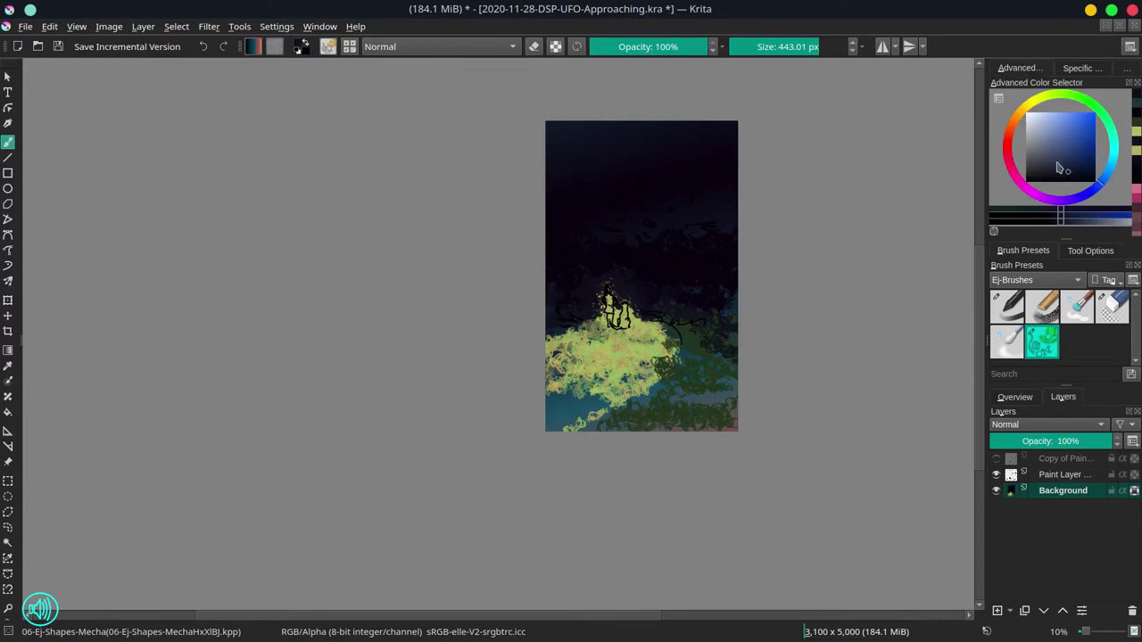
pyautogui.press(']')
pyautogui.moveTo(568, 151)
pyautogui.mouseDown()
pyautogui.moveTo(588, 185)
pyautogui.moveTo(566, 164)
pyautogui.moveTo(670, 131)
pyautogui.moveTo(669, 119)
pyautogui.moveTo(626, 130)
pyautogui.moveTo(677, 163)
pyautogui.moveTo(607, 140)
pyautogui.moveTo(662, 152)
pyautogui.moveTo(603, 118)
pyautogui.moveTo(610, 150)
pyautogui.moveTo(674, 150)
pyautogui.moveTo(635, 143)
pyautogui.mouseUp()
# Step: Choose a near-black shade and paint a large dark UFO body over the sky above the figures with an approximately 512 px brush
pyautogui.keyDown('ctrl'); pyautogui.click(685, 233); pyautogui.keyUp('ctrl')
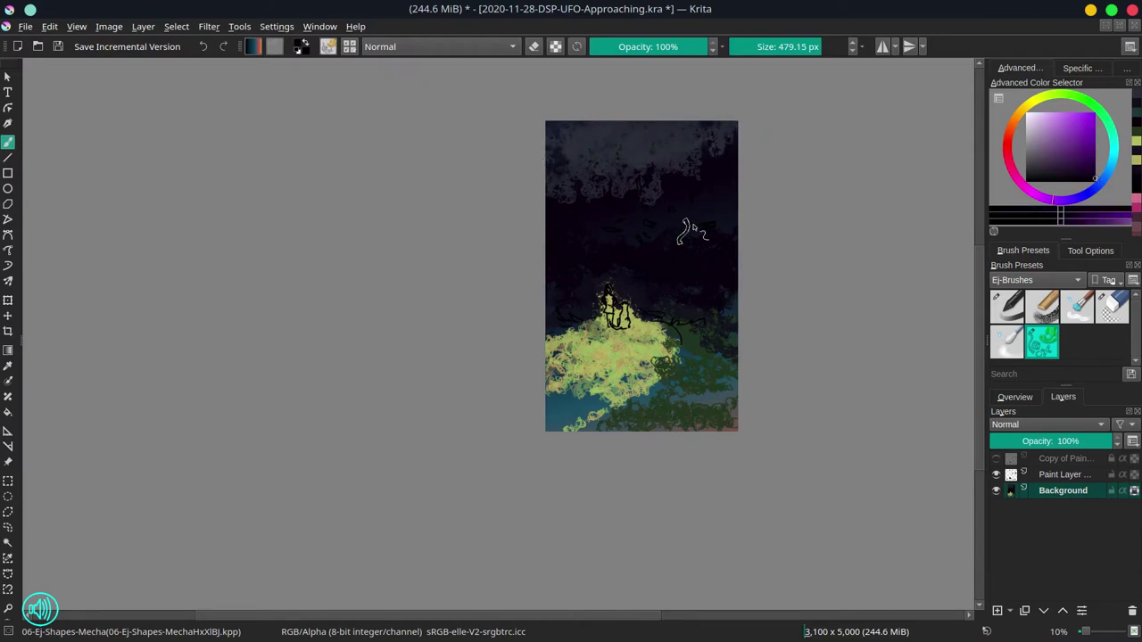
pyautogui.click(1035, 181)
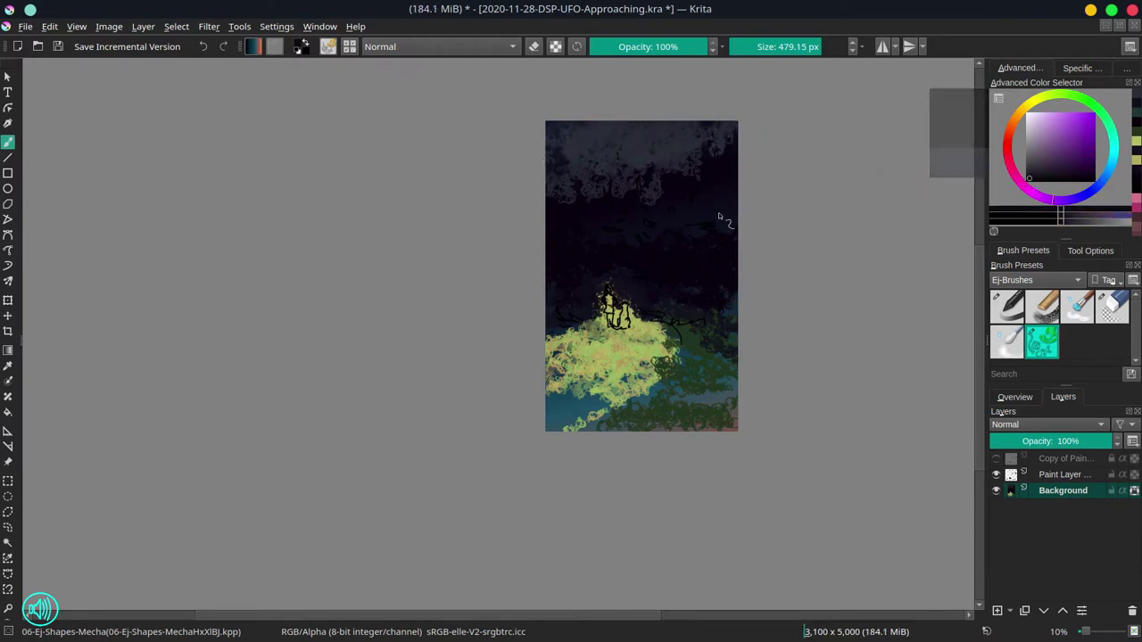
pyautogui.click(1031, 183)
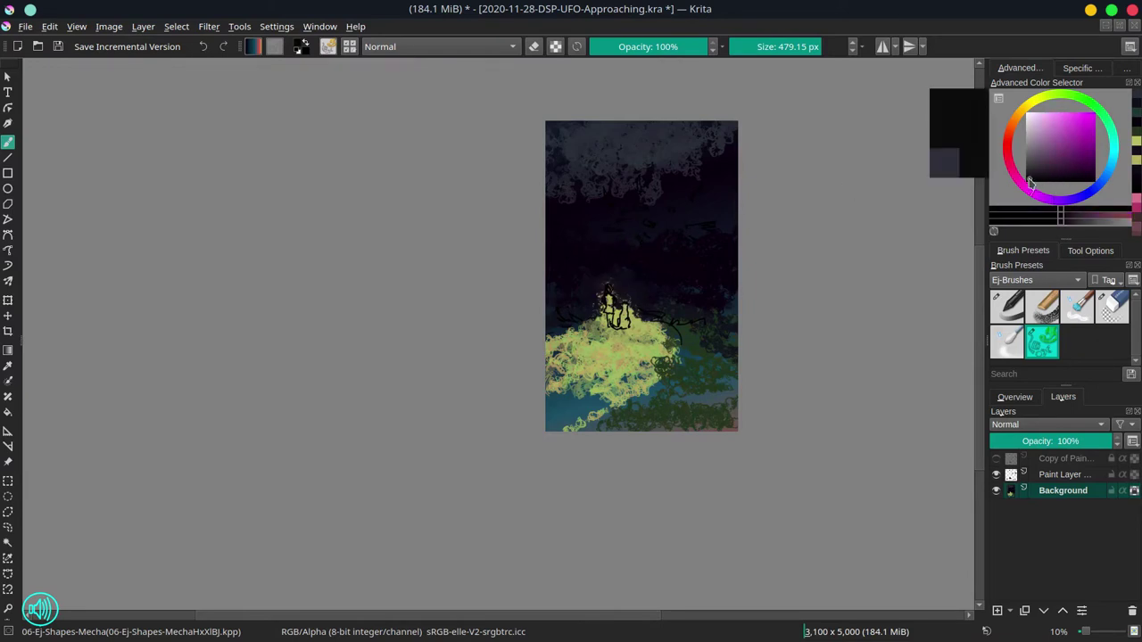
pyautogui.press(']')
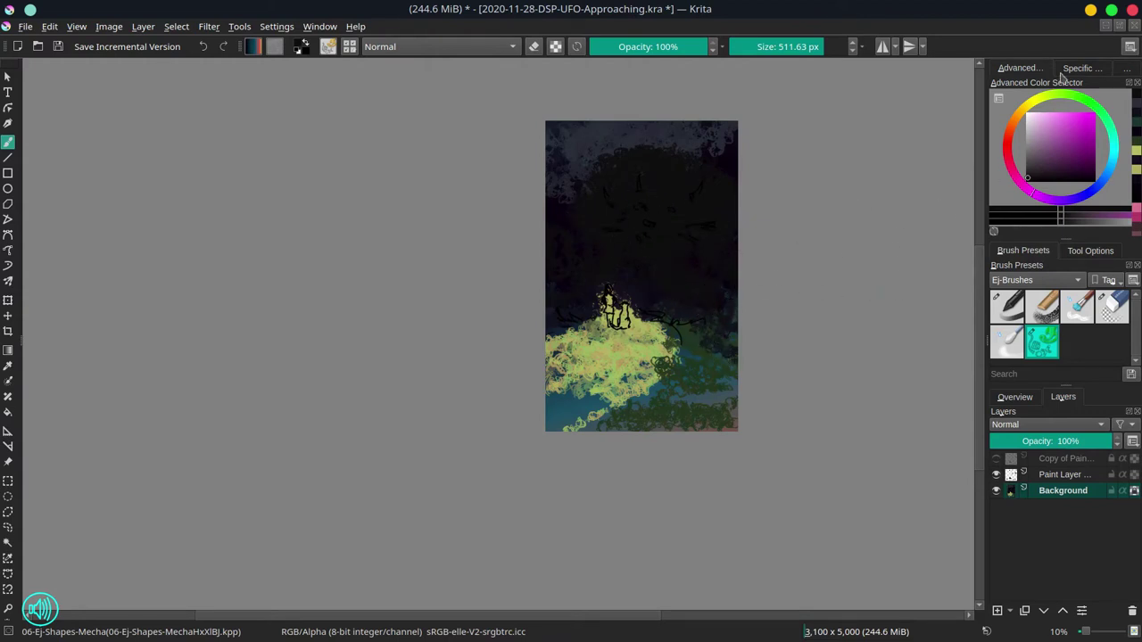
# Step: Paint green Color 2 over the foliage at the canvas's lower right and brighter Color 3 over the mound's lower left
pyautogui.click(1121, 70)
pyautogui.click(1014, 98)
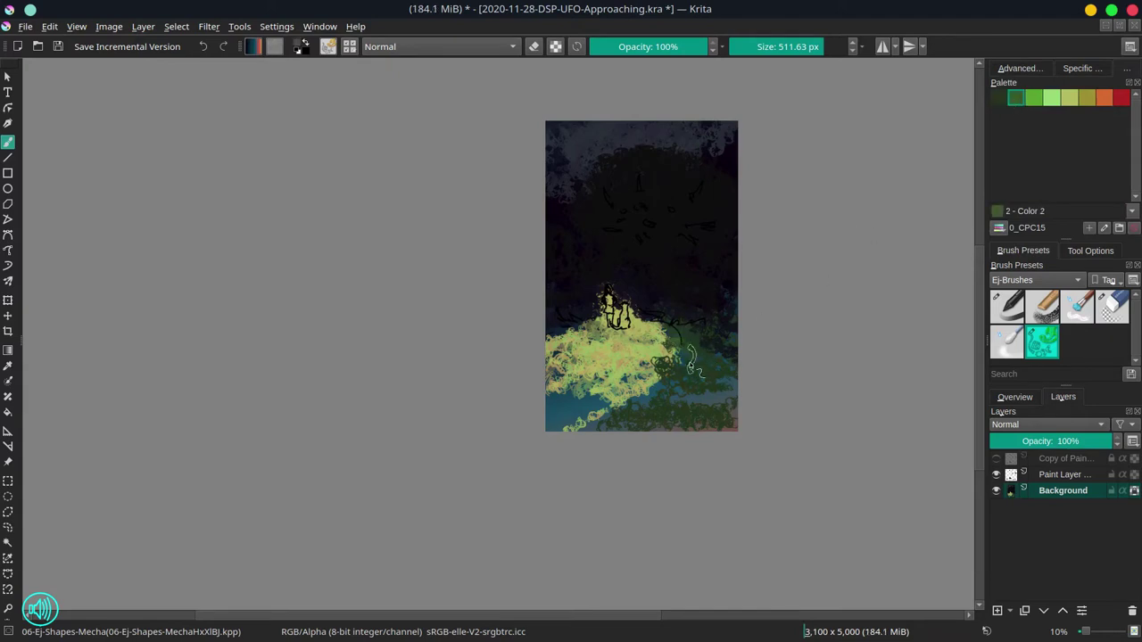
pyautogui.moveTo(683, 347)
pyautogui.mouseDown()
pyautogui.moveTo(703, 385)
pyautogui.moveTo(657, 398)
pyautogui.moveTo(758, 393)
pyautogui.mouseUp()
pyautogui.click(1034, 99)
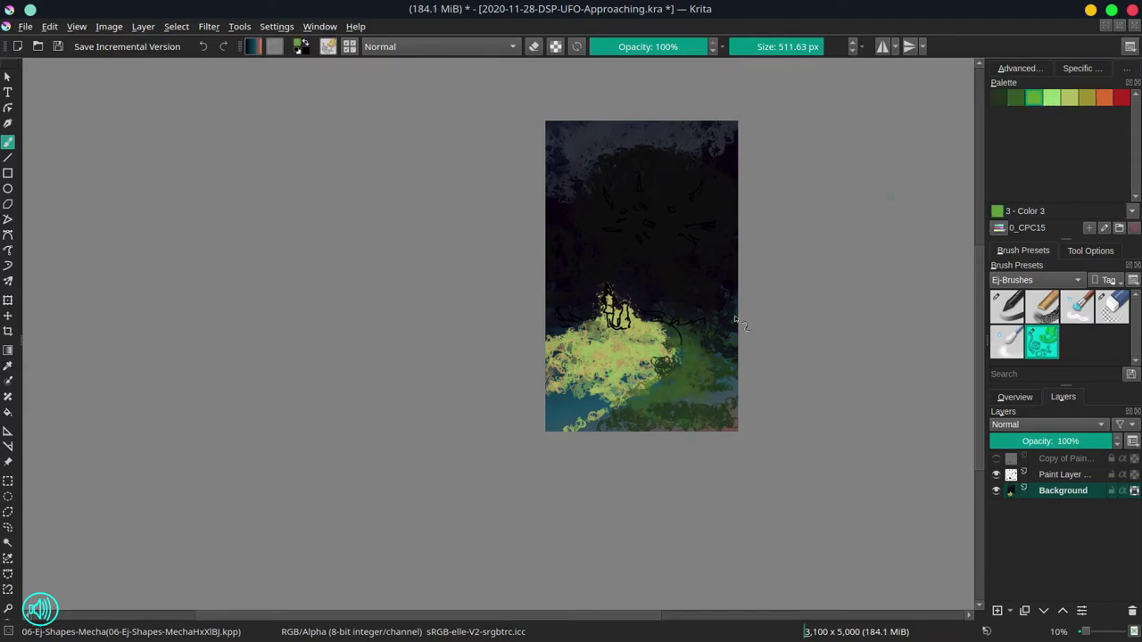
pyautogui.moveTo(610, 423)
pyautogui.mouseDown()
pyautogui.moveTo(570, 420)
pyautogui.moveTo(623, 406)
pyautogui.moveTo(588, 402)
pyautogui.moveTo(574, 384)
pyautogui.moveTo(650, 368)
pyautogui.moveTo(672, 347)
pyautogui.moveTo(575, 391)
pyautogui.moveTo(649, 367)
pyautogui.moveTo(594, 418)
pyautogui.mouseUp()
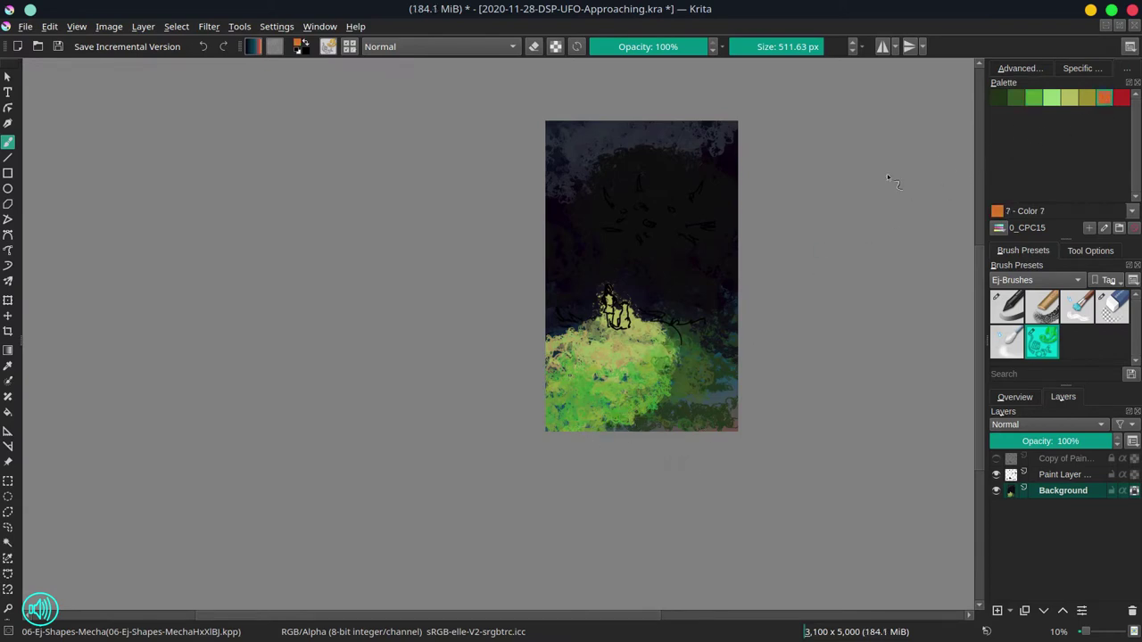
# Step: Sample the dark background colour and paint a shadow falling diagonally from the figures across the mound, using an approximately 212 px brush
pyautogui.moveTo(643, 296)
pyautogui.mouseDown()
pyautogui.moveTo(712, 223)
pyautogui.moveTo(705, 241)
pyautogui.mouseUp()
pyautogui.keyDown('ctrl'); pyautogui.click(720, 258); pyautogui.keyUp('ctrl')
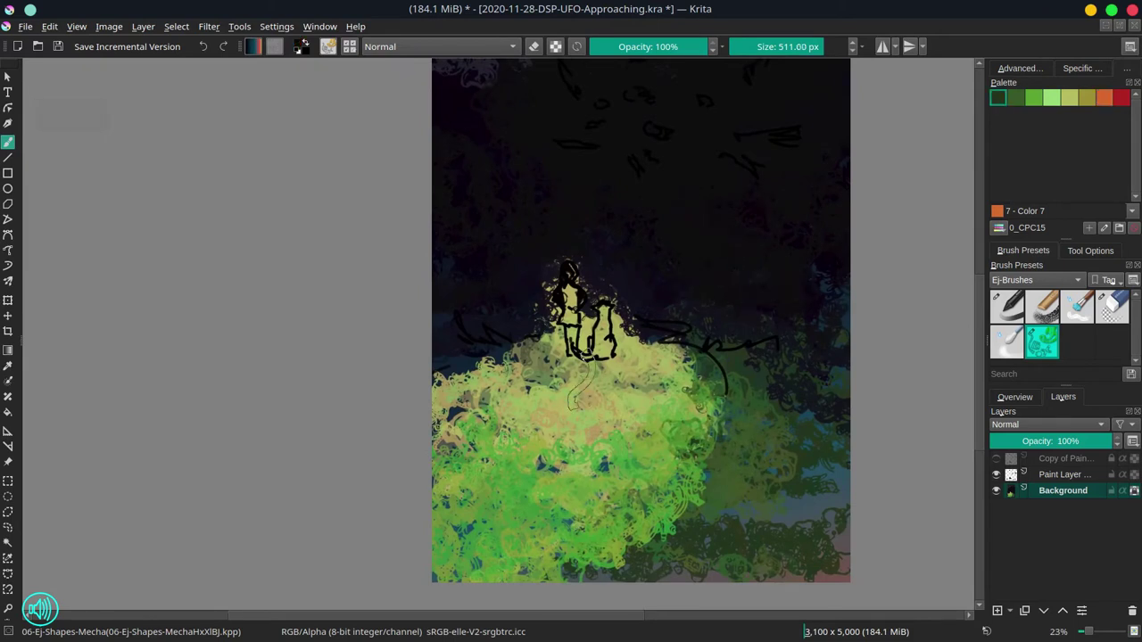
pyautogui.moveTo(586, 355)
pyautogui.mouseDown()
pyautogui.moveTo(571, 384)
pyautogui.moveTo(587, 383)
pyautogui.moveTo(577, 372)
pyautogui.moveTo(592, 371)
pyautogui.moveTo(578, 366)
pyautogui.moveTo(537, 388)
pyautogui.moveTo(609, 364)
pyautogui.moveTo(472, 441)
pyautogui.mouseUp()
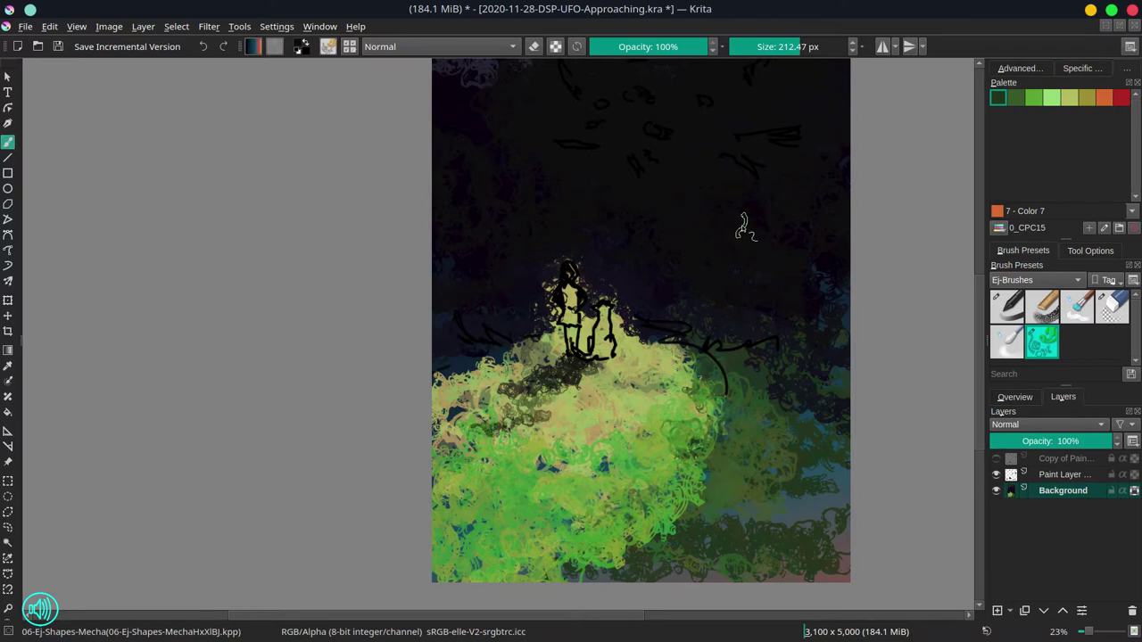
# Step: Reduce the brush size and paint orange Color 7 lights over the sketched marks on the UFO
pyautogui.moveTo(712, 271); pyautogui.dragTo(622, 377)
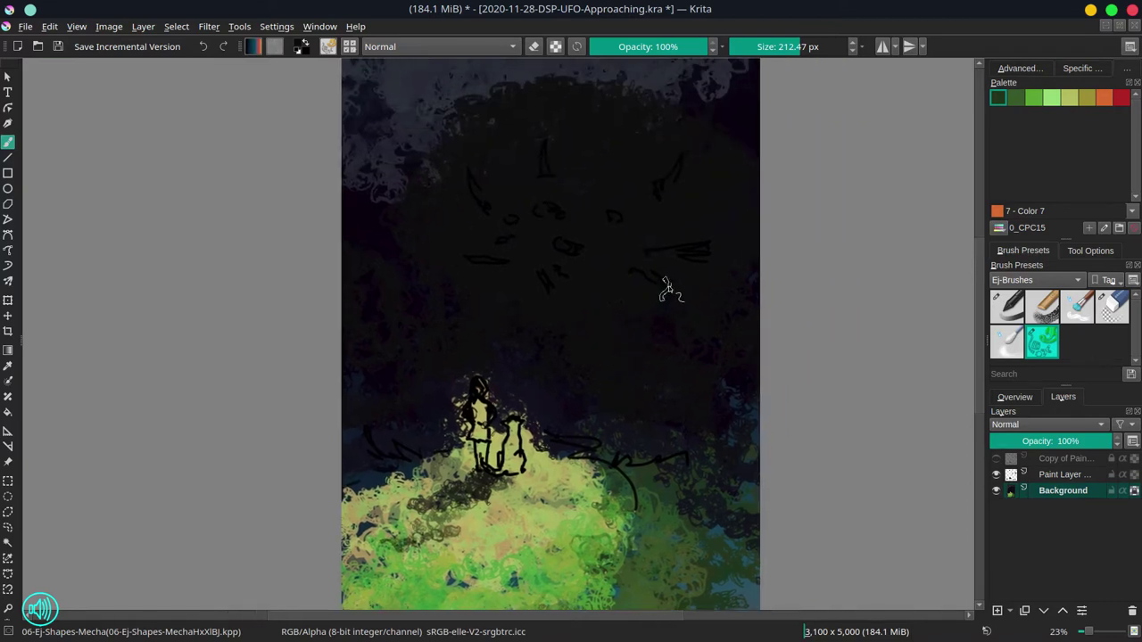
pyautogui.press('[')
pyautogui.press('[')
pyautogui.press('[')
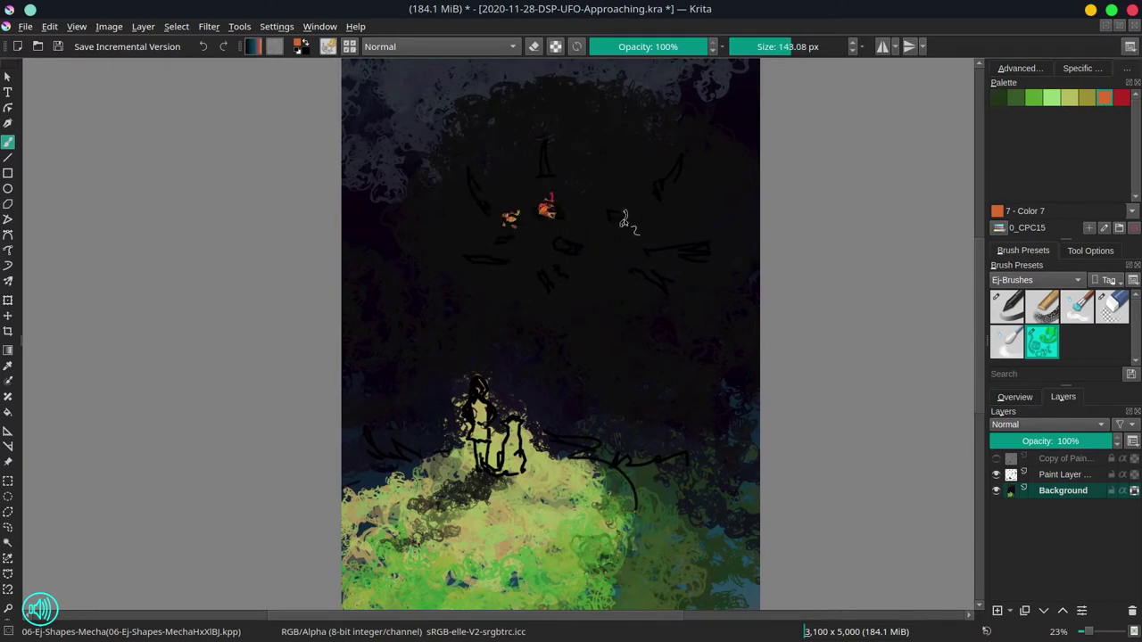
pyautogui.click(551, 276)
pyautogui.moveTo(648, 268)
pyautogui.mouseDown()
pyautogui.moveTo(656, 287)
pyautogui.moveTo(660, 254)
pyautogui.moveTo(714, 243)
pyautogui.mouseUp()
pyautogui.moveTo(466, 163); pyautogui.dragTo(498, 218)
pyautogui.moveTo(546, 210); pyautogui.dragTo(542, 129)
pyautogui.moveTo(676, 183)
pyautogui.mouseDown()
pyautogui.moveTo(680, 141)
pyautogui.moveTo(652, 194)
pyautogui.mouseUp()
# Step: Brighten the UFO's lights with Color 4 and Color 7 in Color Dodge blending mode, and save the file
pyautogui.scroll(-3, 705, 211)
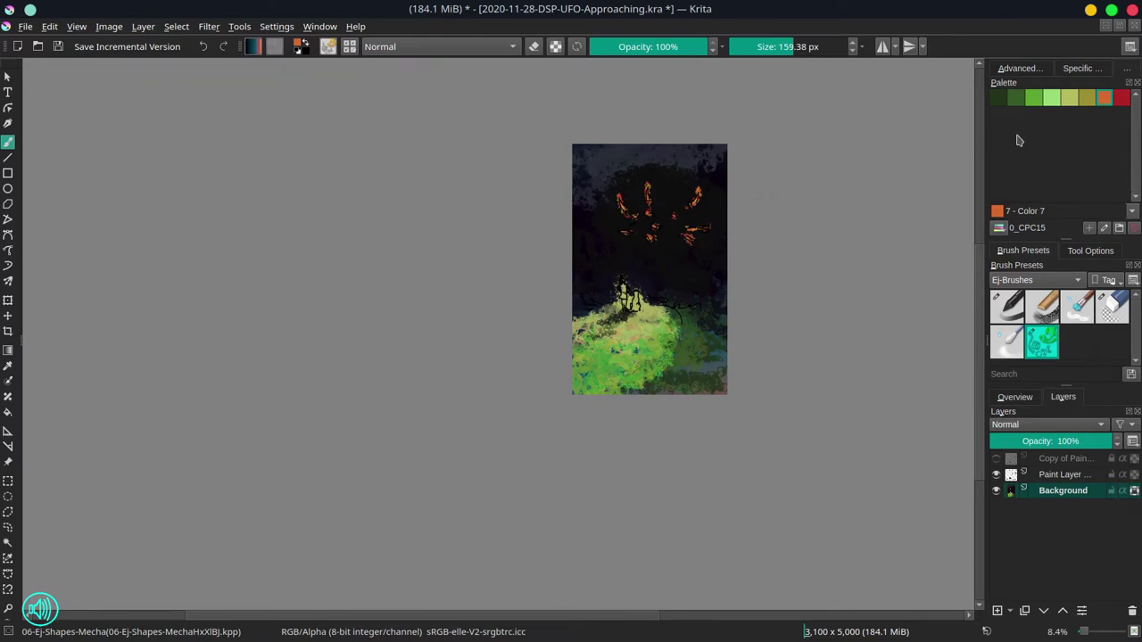
pyautogui.click(1056, 98)
pyautogui.click(476, 46)
pyautogui.click(446, 34)
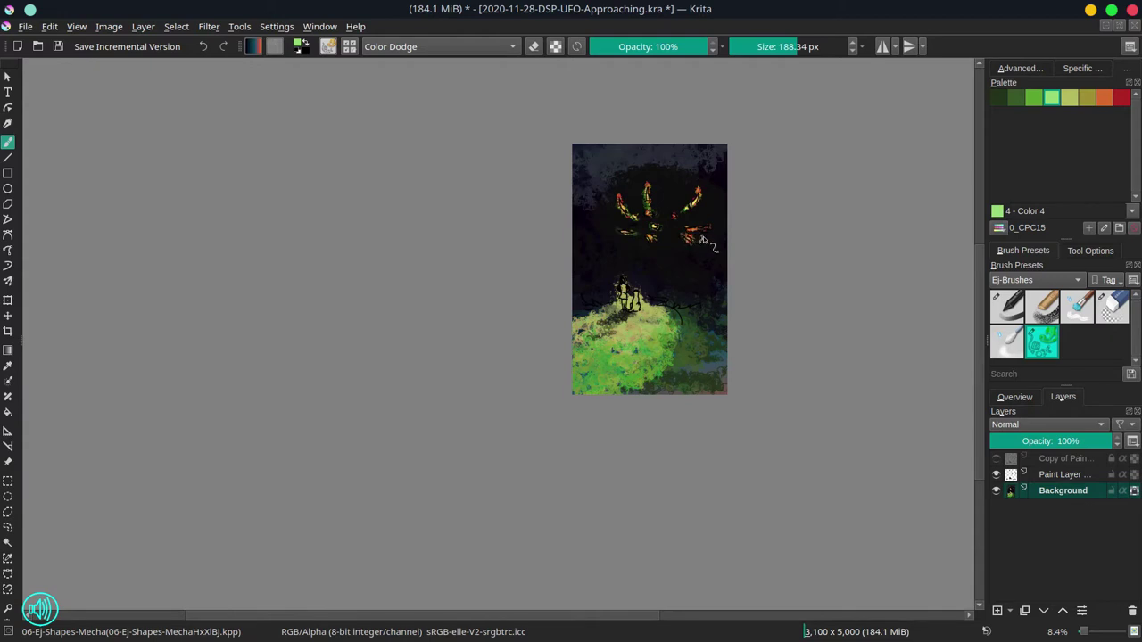
pyautogui.click(1103, 98)
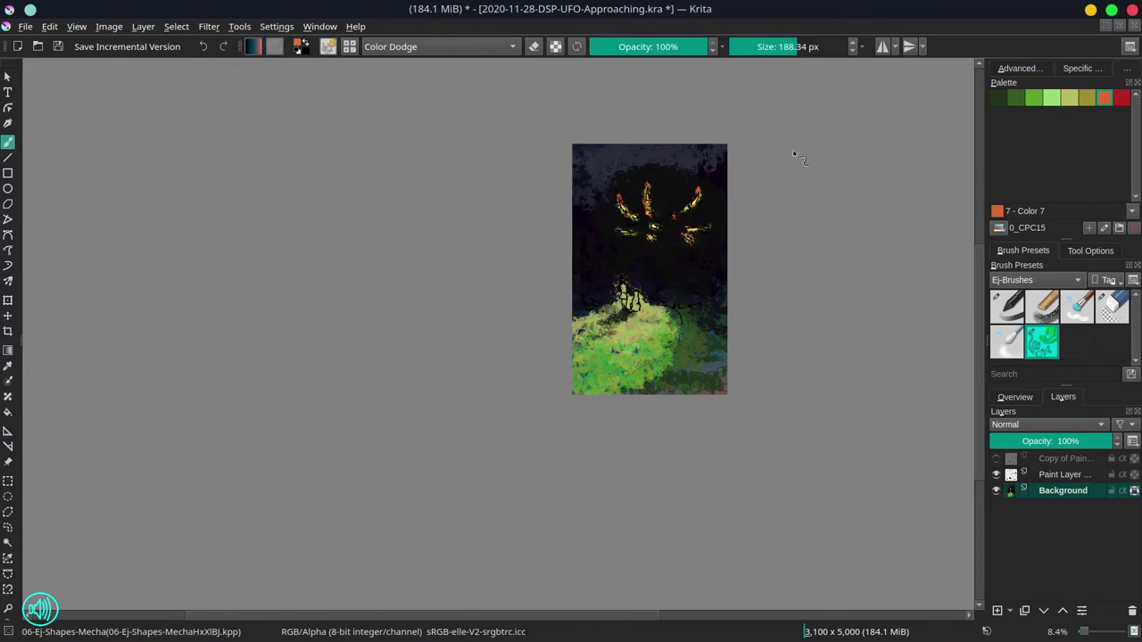
pyautogui.click(1014, 397)
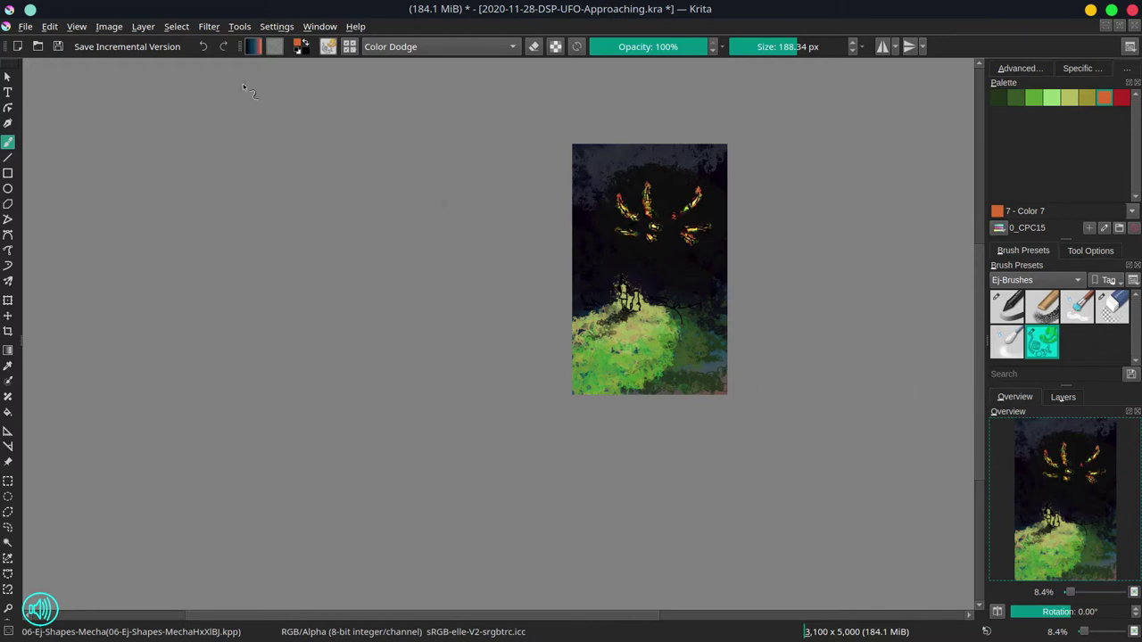
pyautogui.hotkey('ctrl', 's')
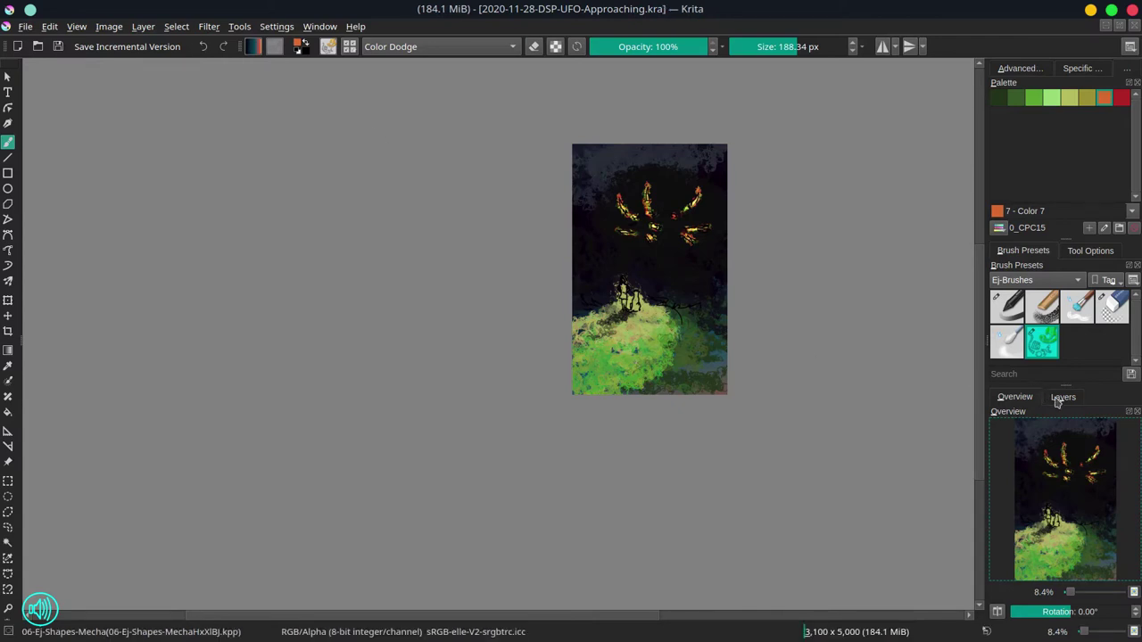
# Step: Lower the sketch line layer's opacity to 82% and merge it with the Background layer below
pyautogui.click(1063, 398)
pyautogui.click(1089, 476)
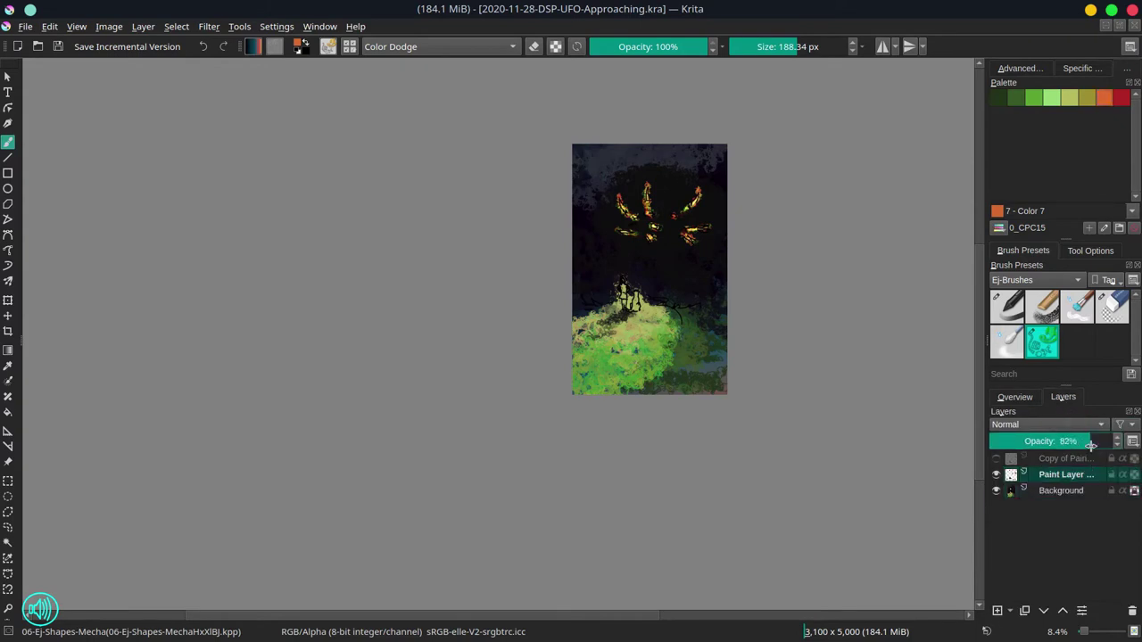
pyautogui.rightClick(1089, 479)
pyautogui.click(1035, 251)
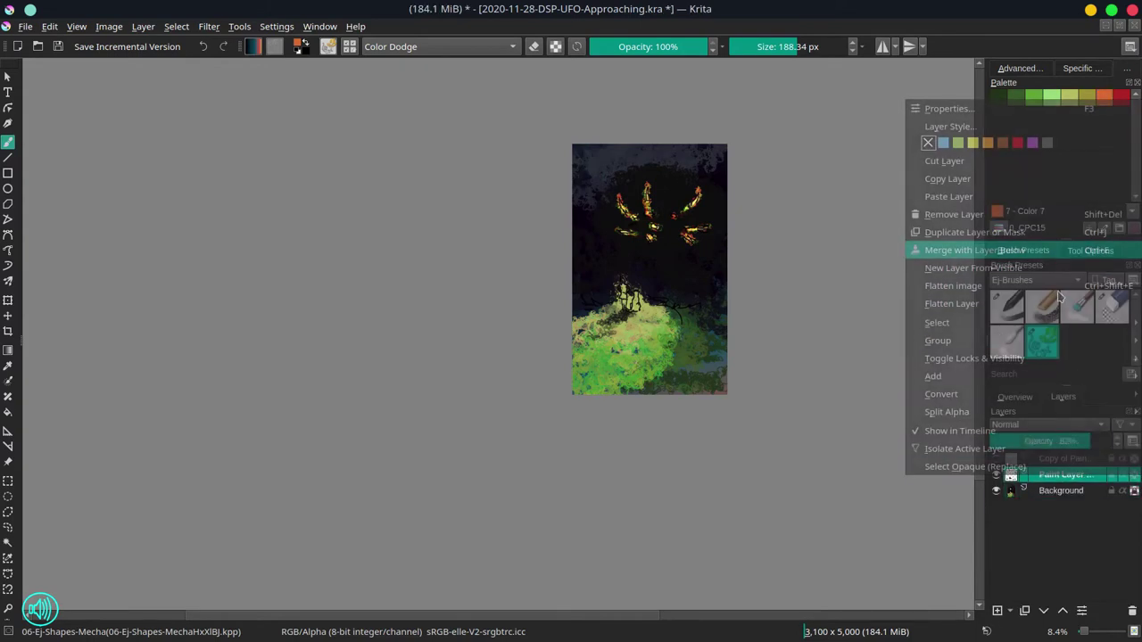
# Step: Blend the sky texture along the top of the canvas with the 03-Ej-Blender-Textured-Soft brush, enlarged to about 539 px
pyautogui.click(1035, 401)
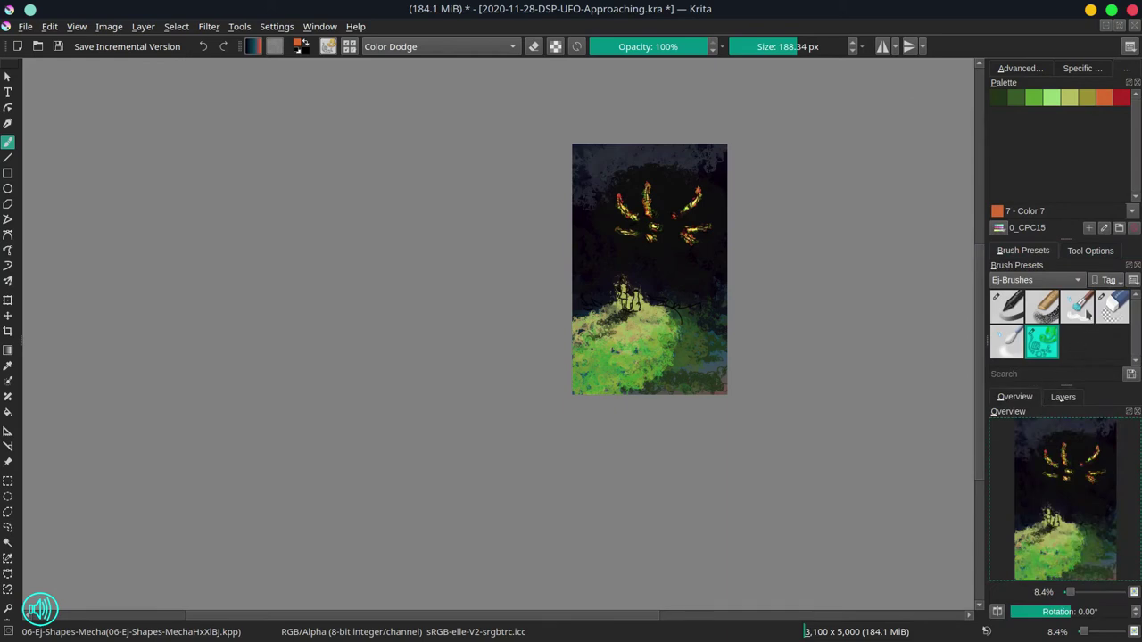
pyautogui.click(1087, 312)
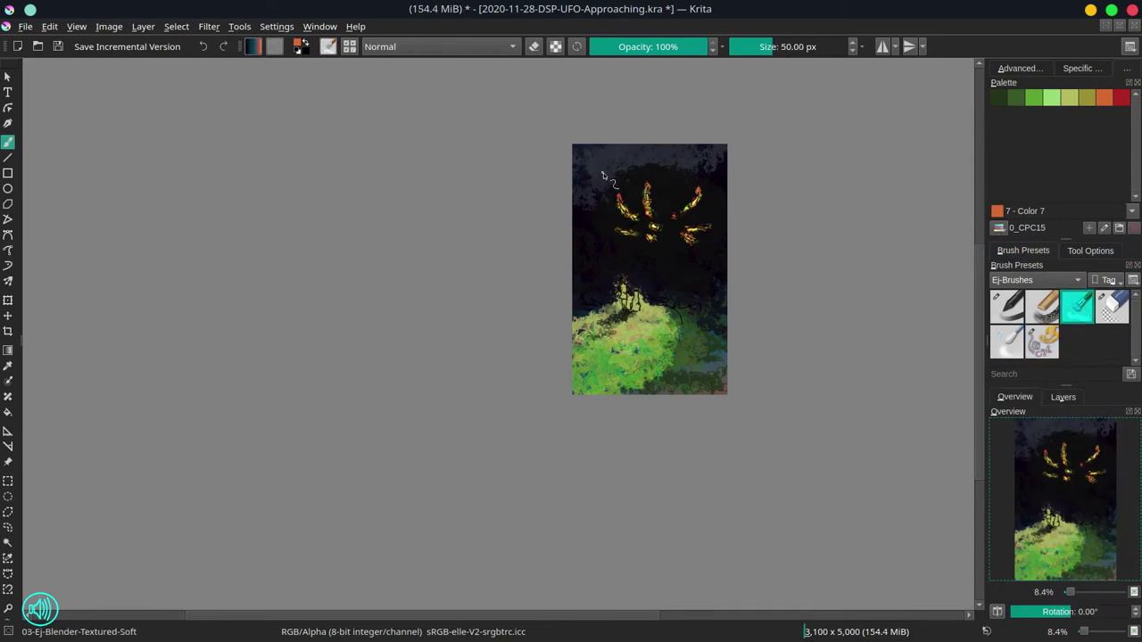
pyautogui.keyDown('shift'); pyautogui.moveTo(587, 150); pyautogui.dragTo(616, 208); pyautogui.keyUp('shift')
pyautogui.moveTo(583, 173); pyautogui.dragTo(610, 204)
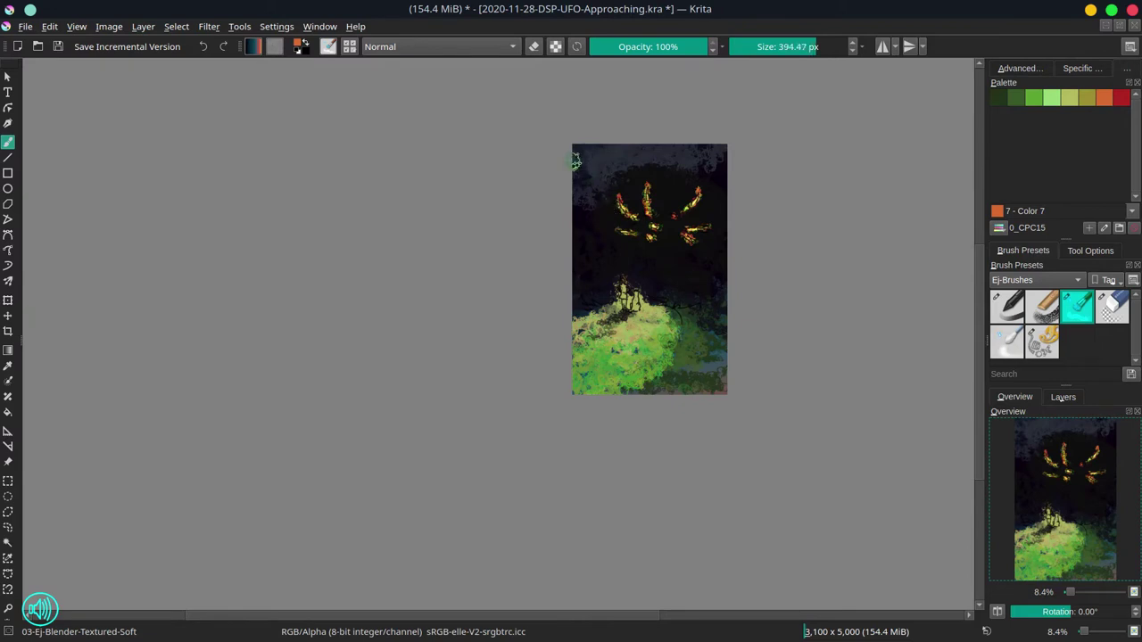
pyautogui.moveTo(575, 160); pyautogui.dragTo(593, 183)
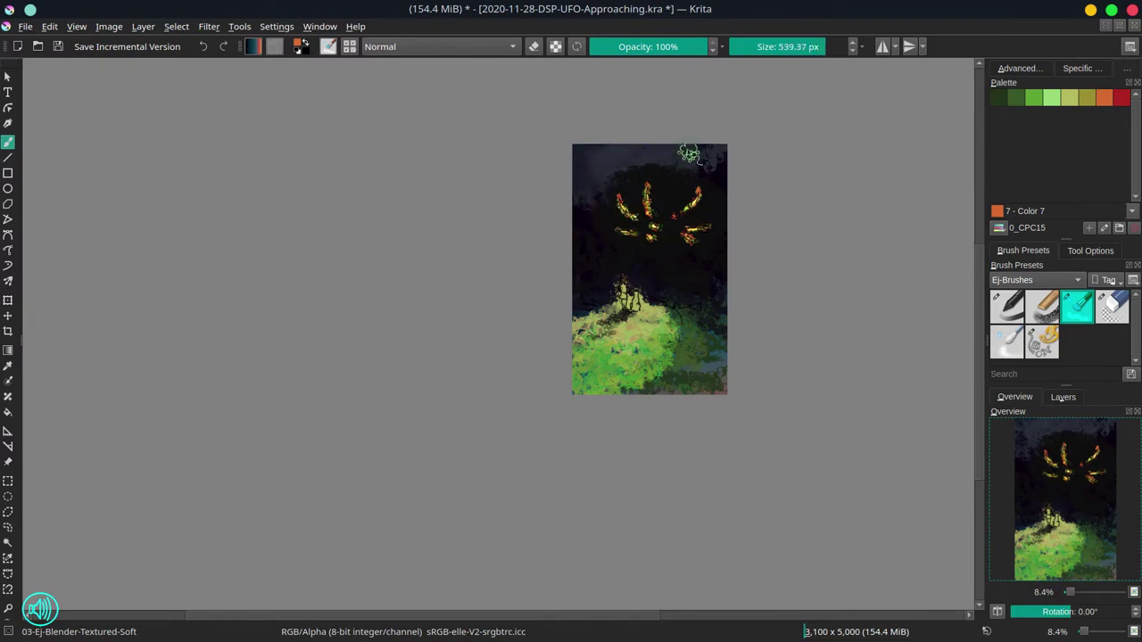
pyautogui.moveTo(714, 155); pyautogui.dragTo(711, 155)
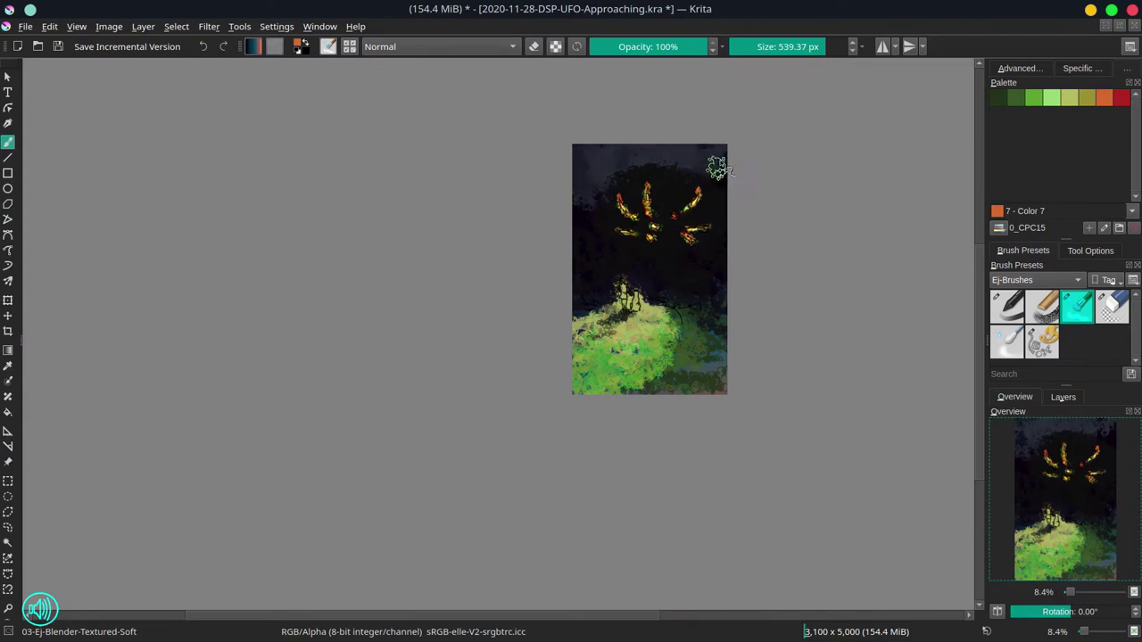
# Step: Reduce the blender brush to about 331 px and soften the edges of the dark UFO body
pyautogui.press('[')
pyautogui.moveTo(632, 195); pyautogui.dragTo(627, 195)
pyautogui.press('[')
pyautogui.press('[')
pyautogui.press('[')
pyautogui.press('[')
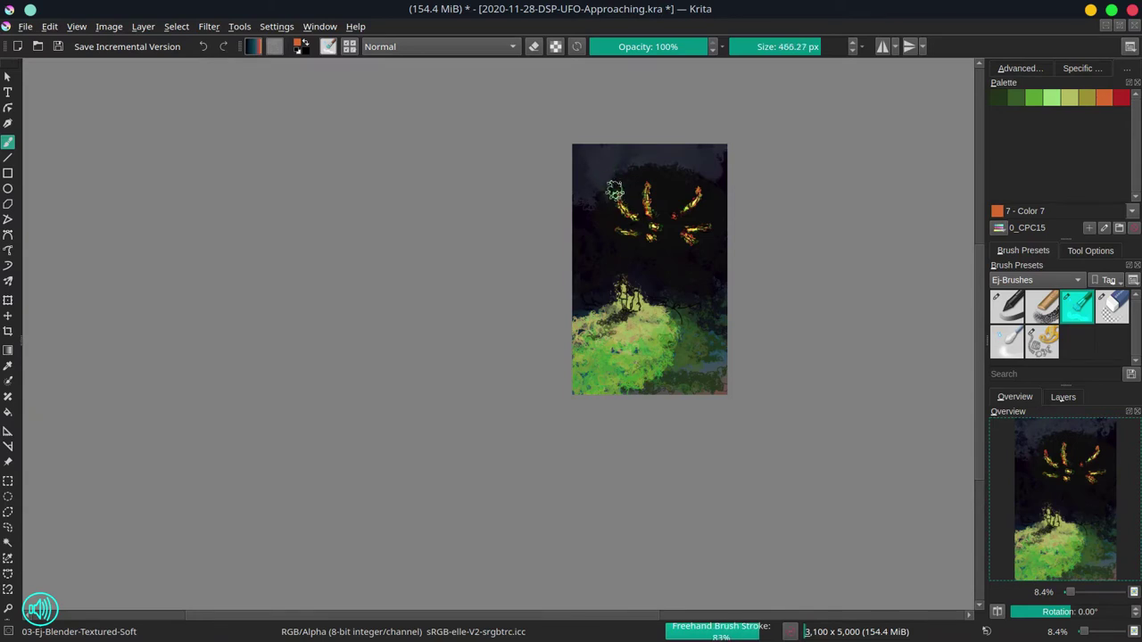
pyautogui.press('[')
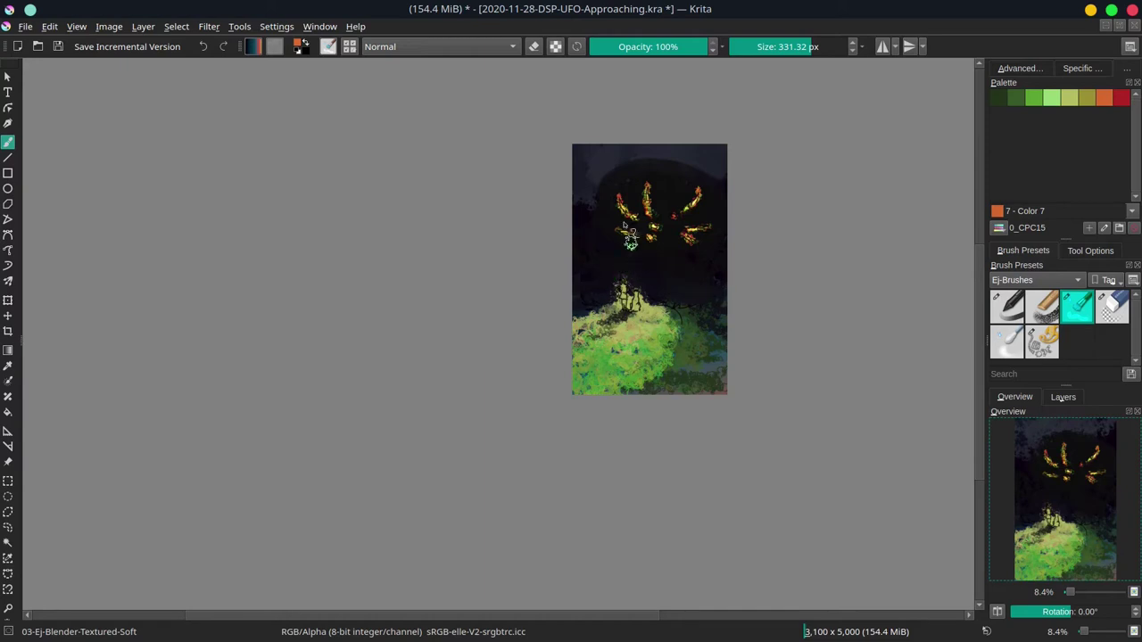
# Step: Blend the foliage beside the figures and smooth the bright green mound down to the canvas's lower edge
pyautogui.moveTo(707, 300)
pyautogui.mouseDown()
pyautogui.moveTo(717, 289)
pyautogui.moveTo(700, 300)
pyautogui.mouseUp()
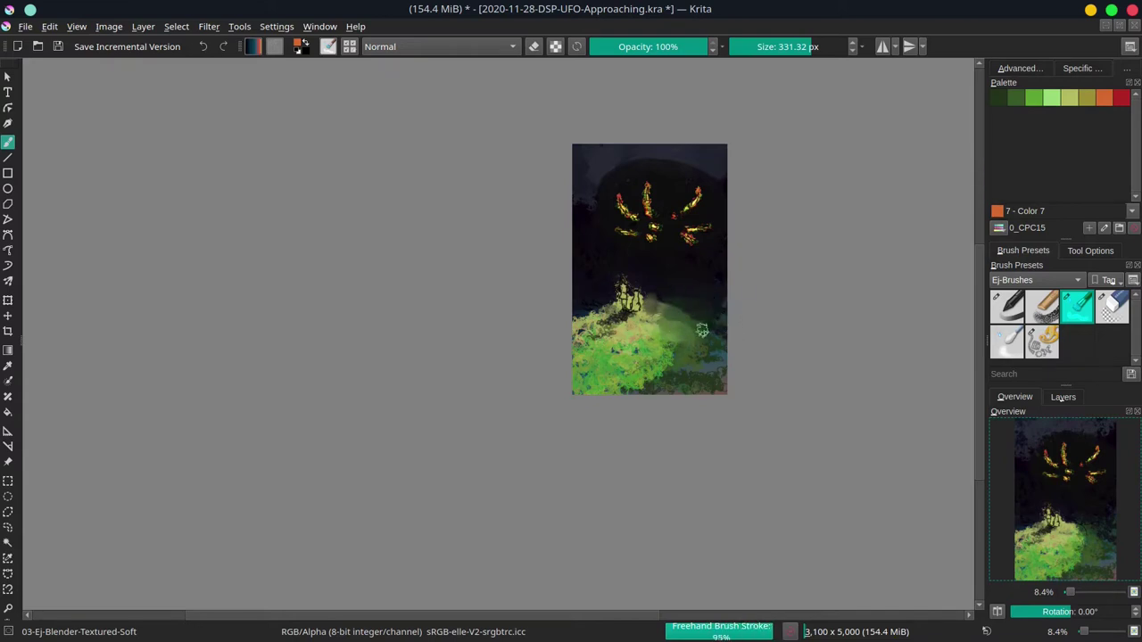
pyautogui.moveTo(700, 329); pyautogui.dragTo(718, 329)
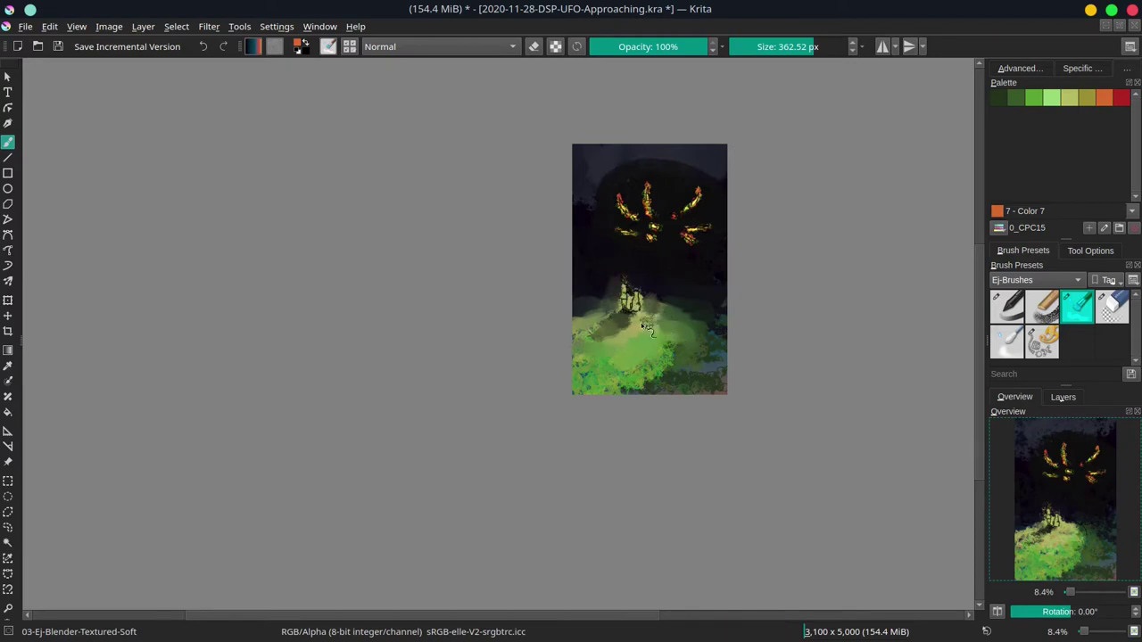
pyautogui.moveTo(661, 345); pyautogui.dragTo(666, 356)
pyautogui.moveTo(630, 402); pyautogui.dragTo(628, 403)
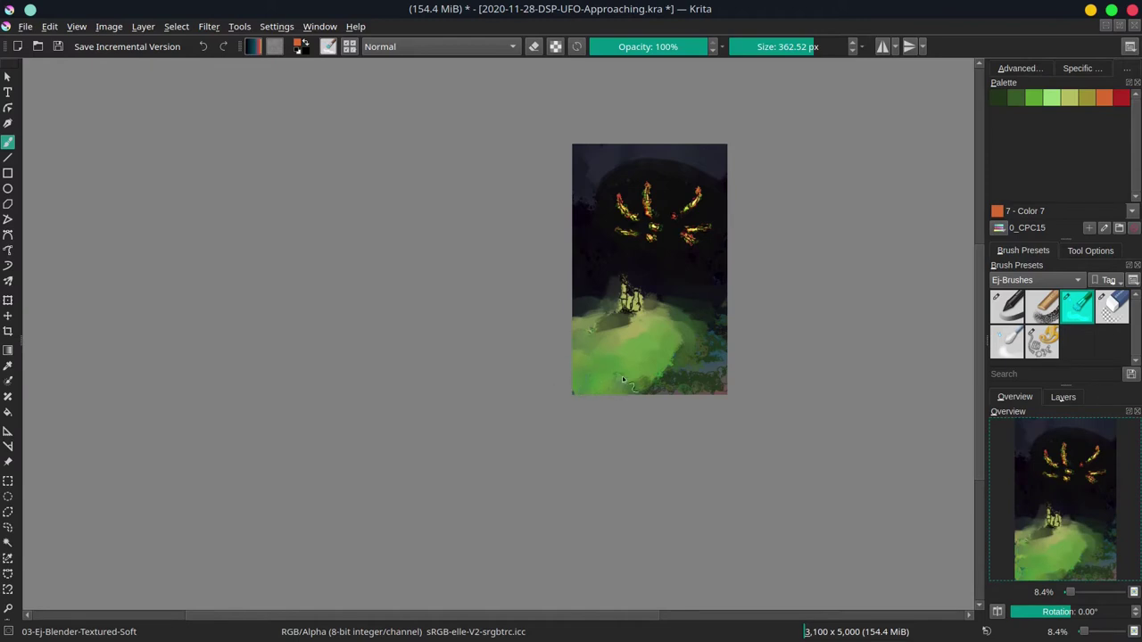
# Step: Blend the mound's shaded side and the dark foliage at the canvas's lower right into smooth tones
pyautogui.moveTo(651, 389)
pyautogui.mouseDown()
pyautogui.moveTo(672, 371)
pyautogui.moveTo(693, 374)
pyautogui.mouseUp()
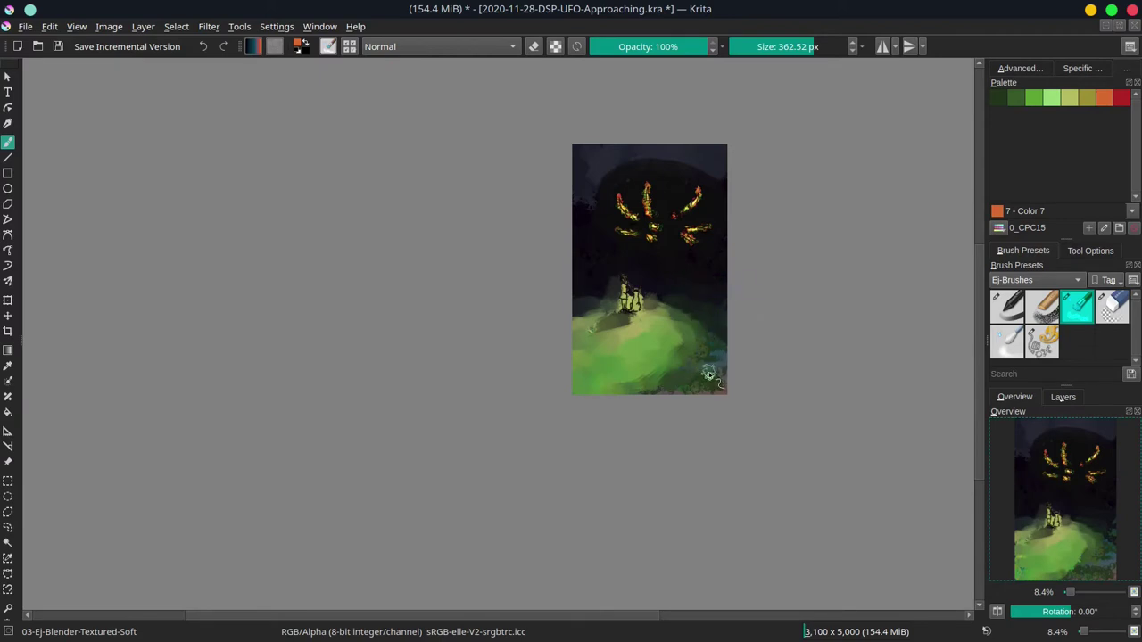
pyautogui.moveTo(708, 370); pyautogui.dragTo(716, 354)
pyautogui.moveTo(705, 379)
pyautogui.mouseDown()
pyautogui.moveTo(720, 383)
pyautogui.moveTo(677, 385)
pyautogui.mouseUp()
pyautogui.moveTo(693, 309)
pyautogui.mouseDown()
pyautogui.moveTo(680, 299)
pyautogui.moveTo(680, 313)
pyautogui.mouseUp()
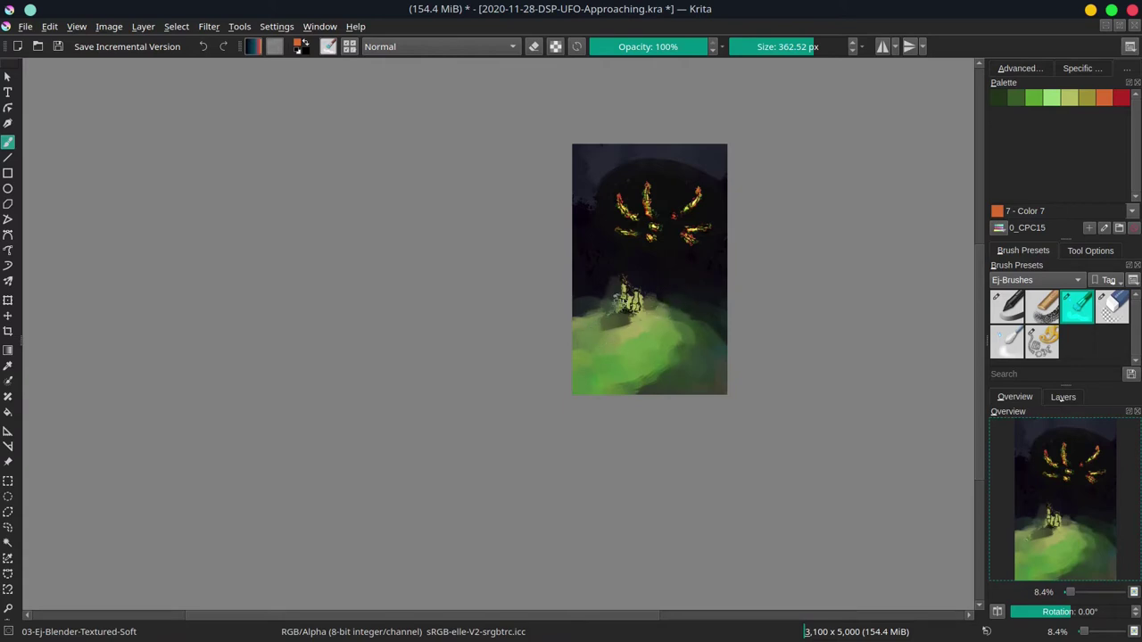
pyautogui.moveTo(667, 357); pyautogui.dragTo(714, 253)
pyautogui.moveTo(684, 199); pyautogui.dragTo(644, 408)
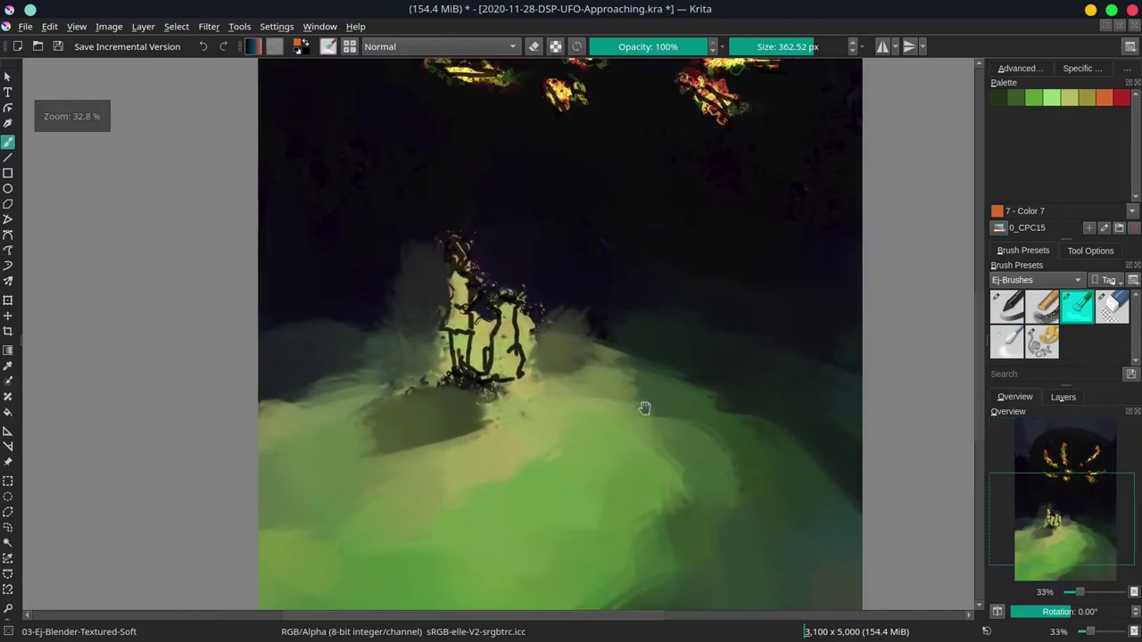
# Step: Blend the girl and the upper part of the animal into smooth tones with the blender brush reduced to about 108 px
pyautogui.moveTo(486, 286)
pyautogui.mouseDown()
pyautogui.moveTo(425, 232)
pyautogui.moveTo(491, 289)
pyautogui.moveTo(450, 248)
pyautogui.mouseUp()
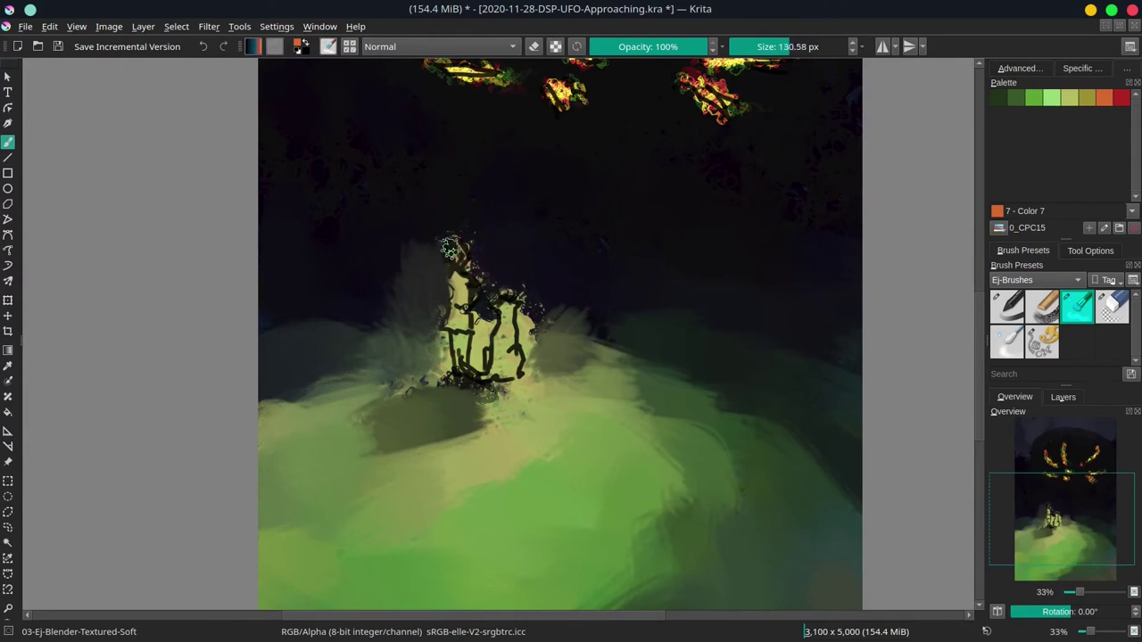
pyautogui.press('[')
pyautogui.moveTo(462, 295)
pyautogui.mouseDown()
pyautogui.moveTo(455, 251)
pyautogui.moveTo(479, 294)
pyautogui.moveTo(457, 282)
pyautogui.moveTo(469, 311)
pyautogui.moveTo(447, 299)
pyautogui.moveTo(471, 323)
pyautogui.moveTo(462, 368)
pyautogui.moveTo(510, 336)
pyautogui.moveTo(516, 297)
pyautogui.mouseUp()
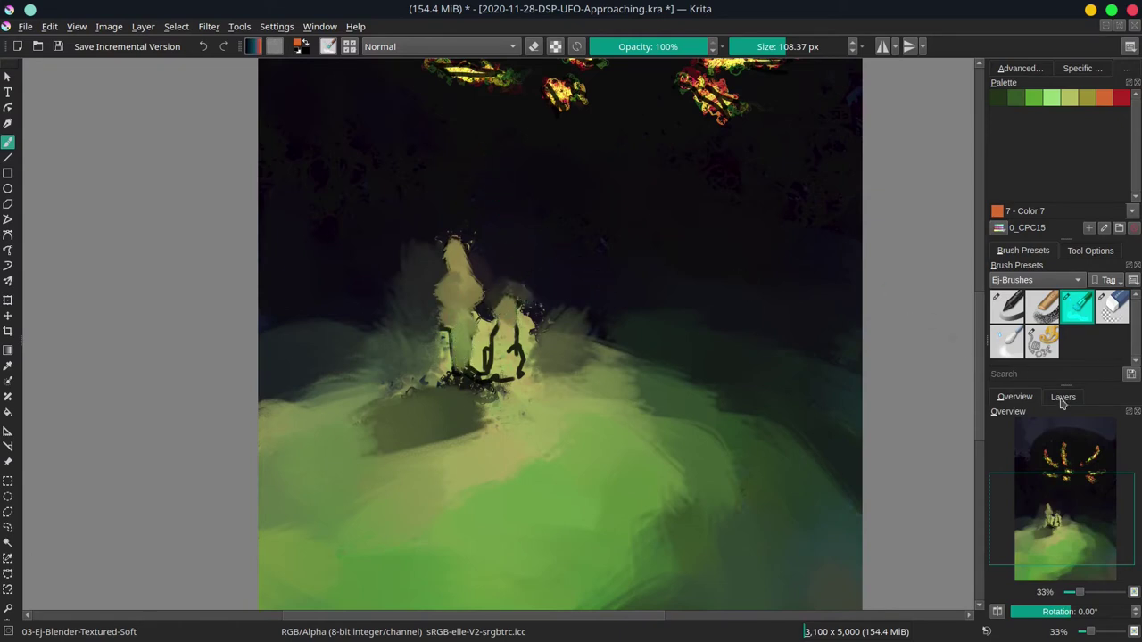
# Step: Duplicate the hidden line sketch layer and make the lower copy visible over the Background painting
pyautogui.click(1062, 397)
pyautogui.click(1037, 459)
pyautogui.rightClick(1037, 458)
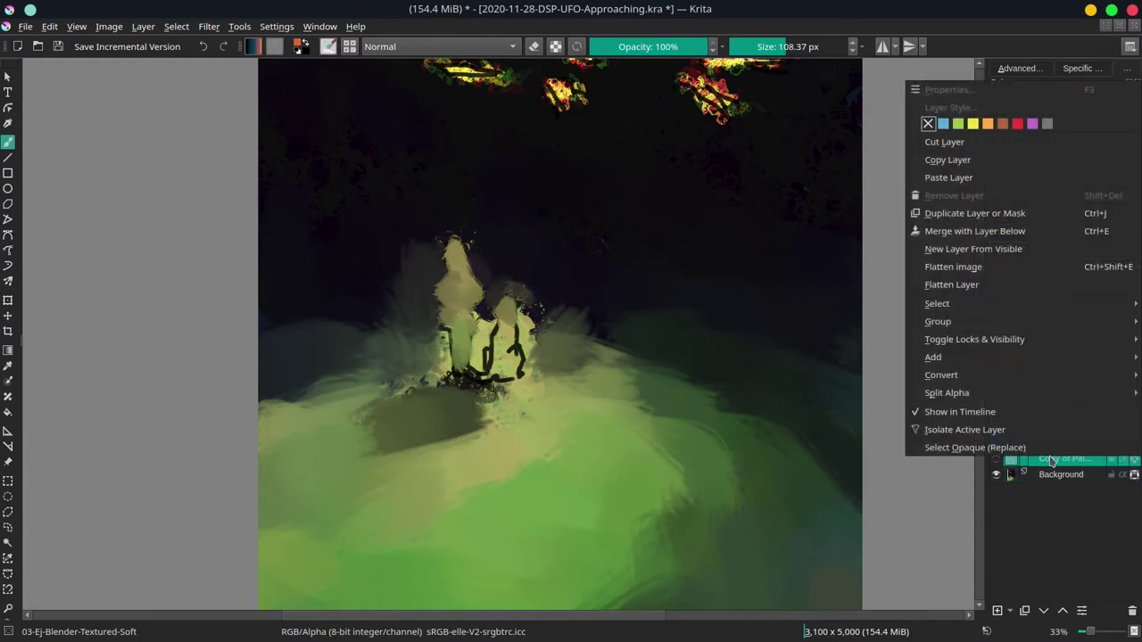
pyautogui.click(999, 215)
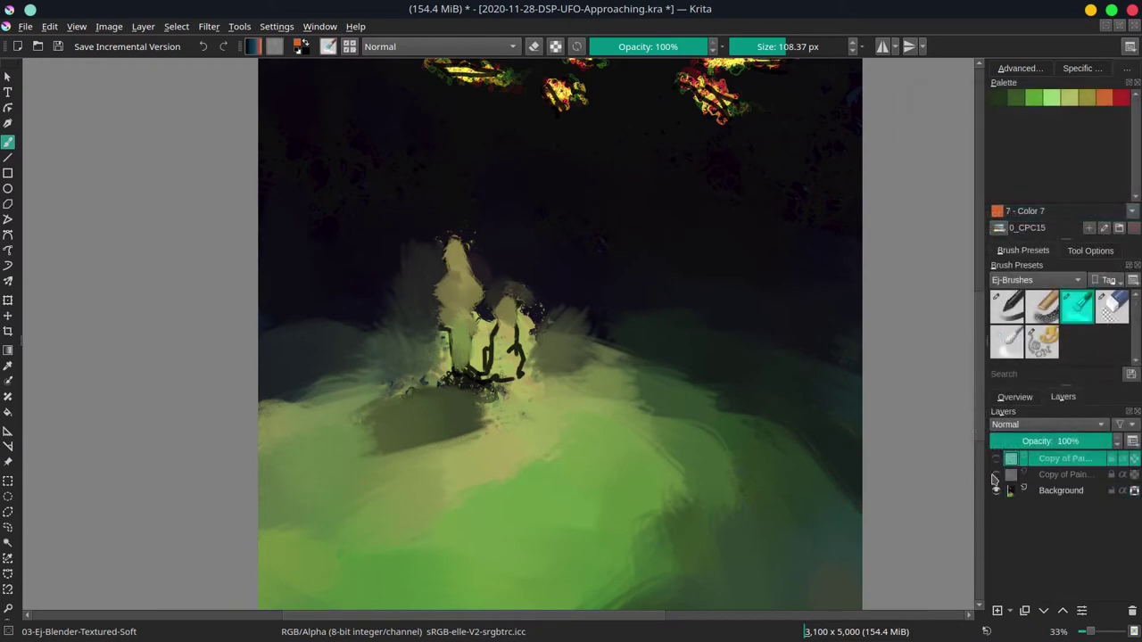
pyautogui.click(996, 475)
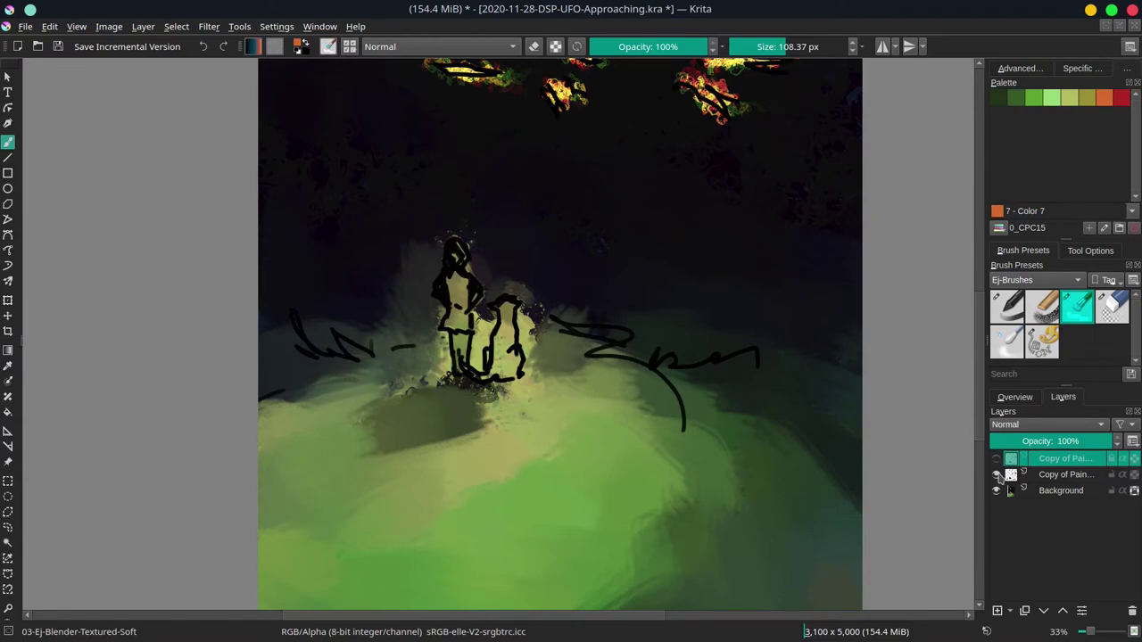
# Step: Erase the foliage lines around the figures on the visible sketch copy with 04-Ej-Eraser-Circle, enlarged to about 213 px
pyautogui.scroll(-3, 543, 381)
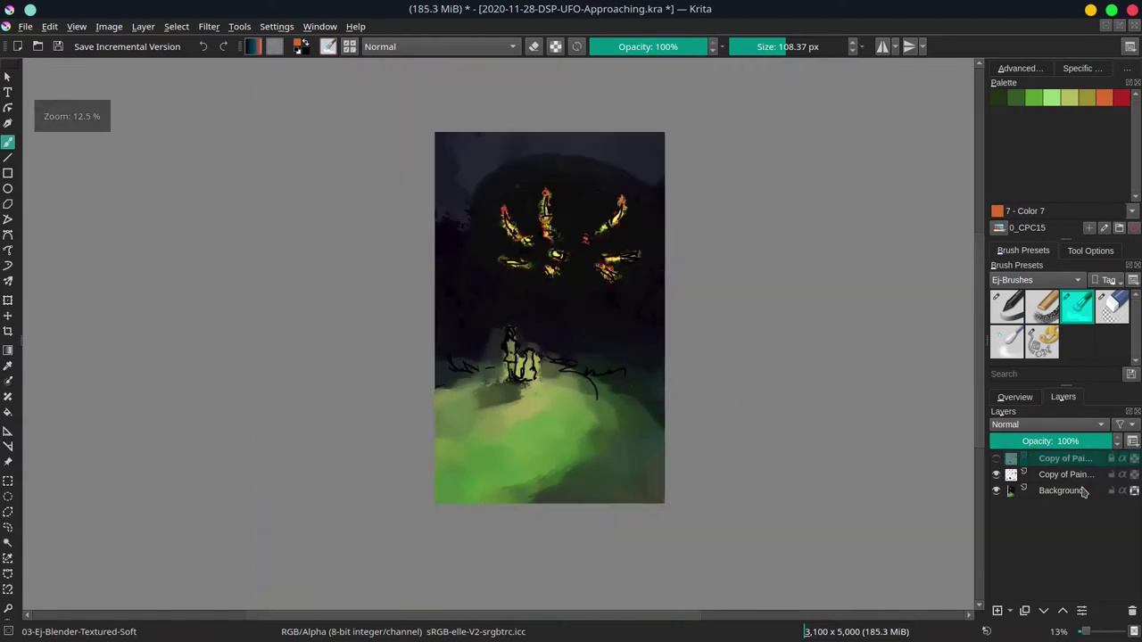
pyautogui.click(1092, 478)
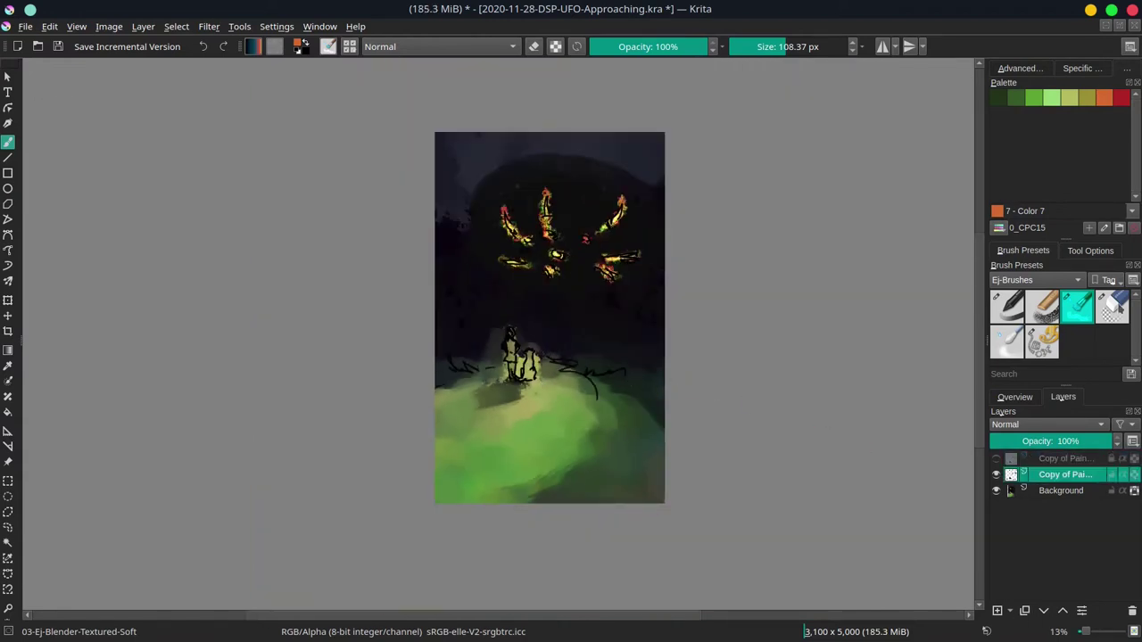
pyautogui.click(1111, 307)
pyautogui.press(']')
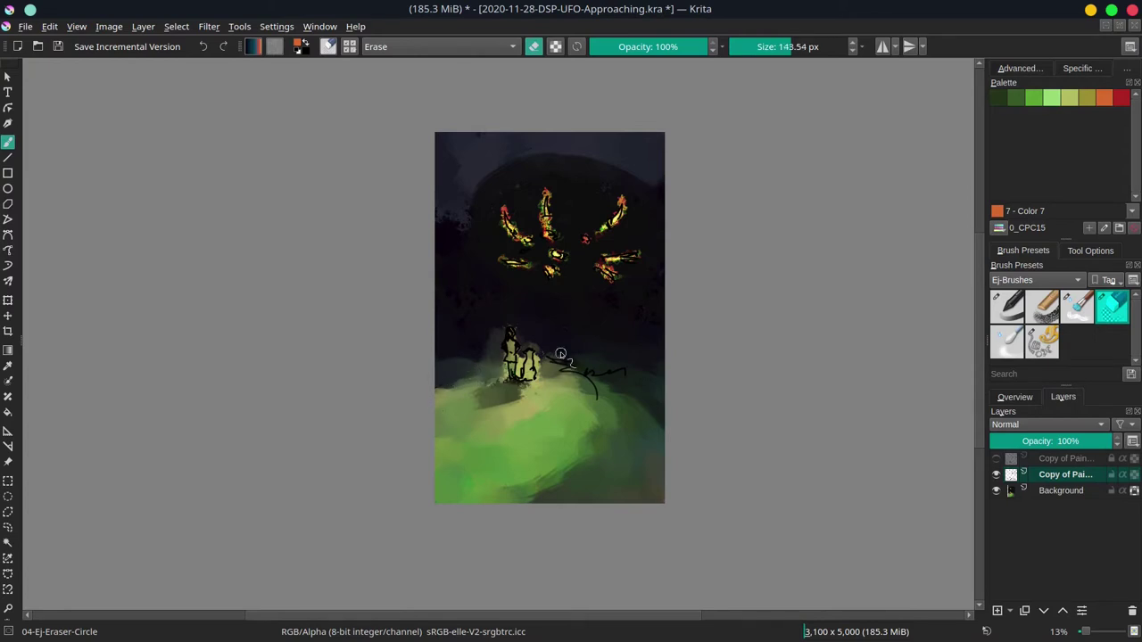
pyautogui.moveTo(587, 382); pyautogui.dragTo(612, 381)
pyautogui.press(']')
pyautogui.press(']')
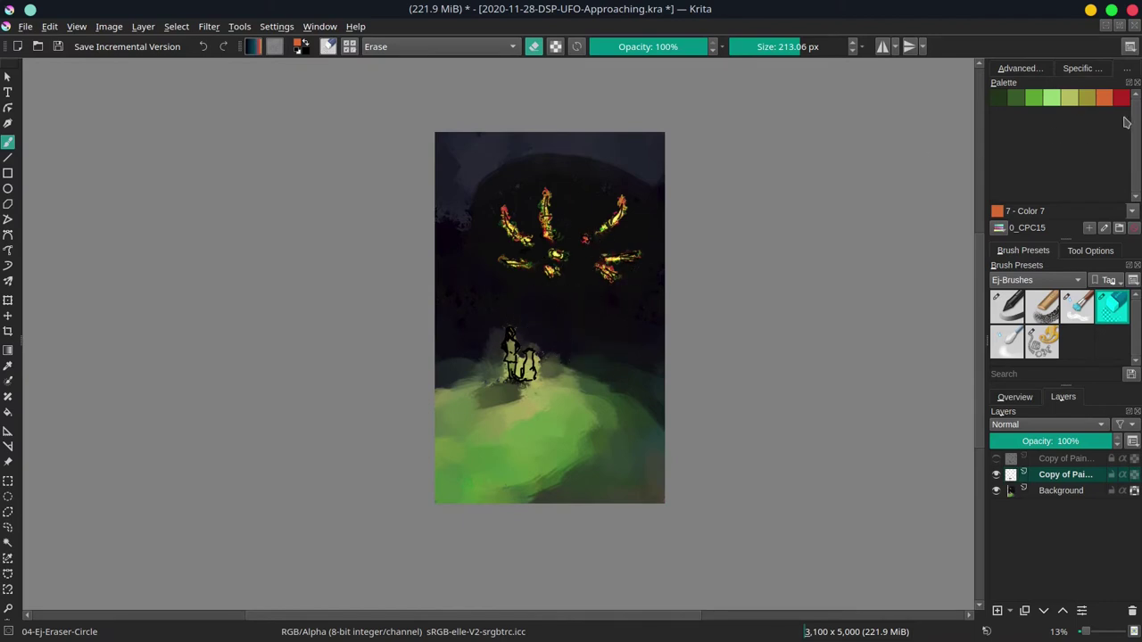
# Step: Fill the girl and the animal with red Color 8 on the Background layer, using 06-Ej-Shapes-Mecha at about 160 px in Normal mode
pyautogui.click(1122, 98)
pyautogui.click(1042, 341)
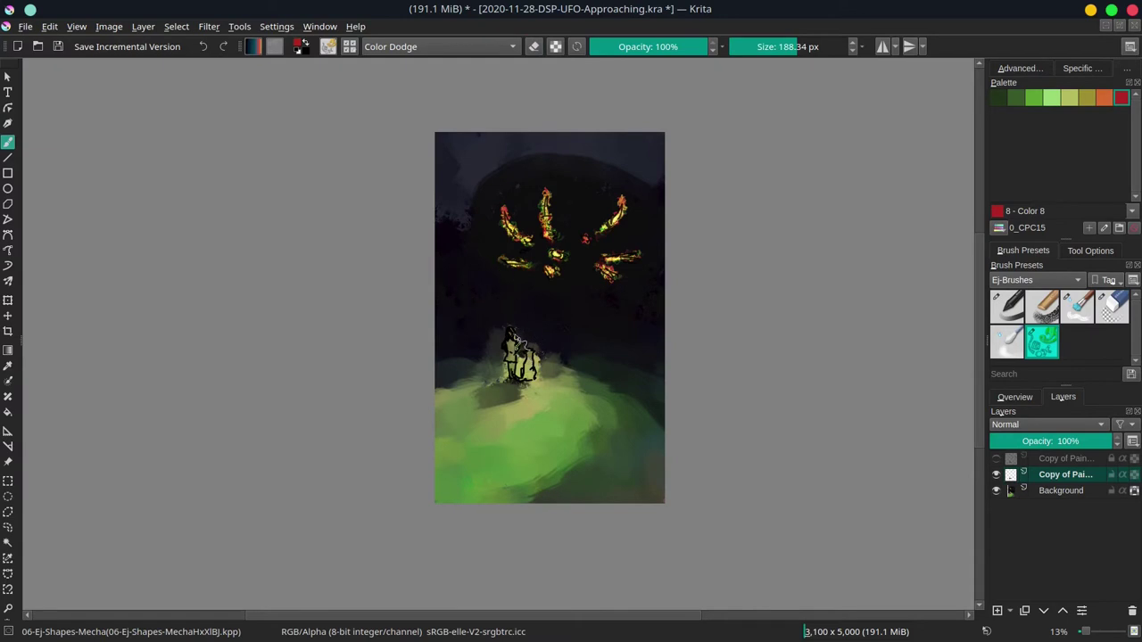
pyautogui.click(1057, 493)
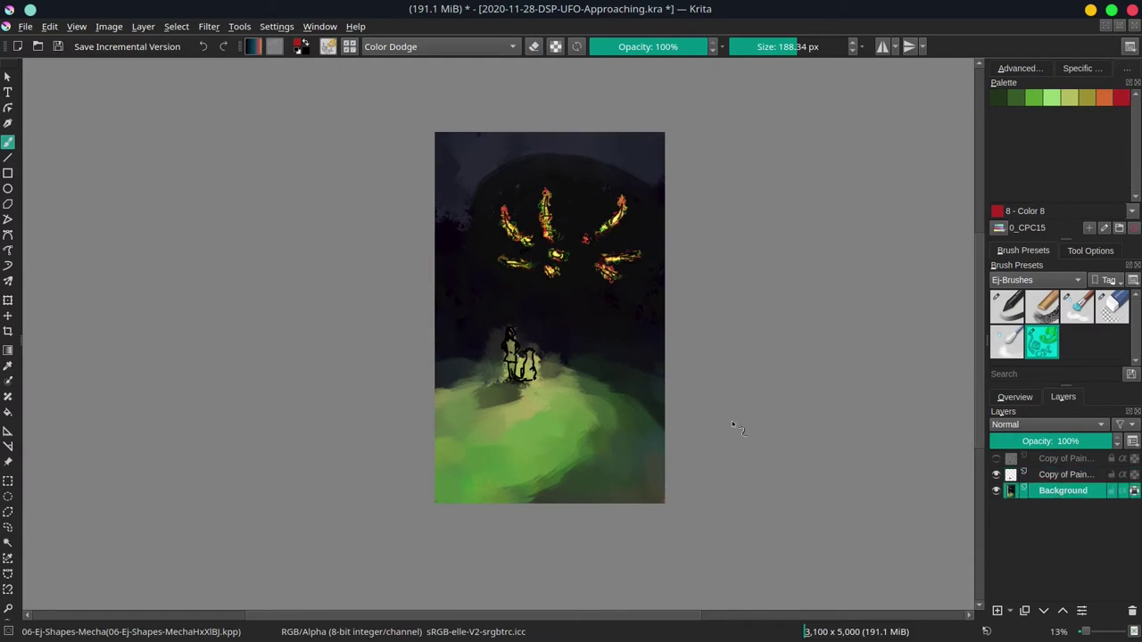
pyautogui.scroll(3, 532, 340)
pyautogui.moveTo(432, 328)
pyautogui.keyDown('shift'); pyautogui.mouseDown()
pyautogui.moveTo(450, 305)
pyautogui.moveTo(442, 320)
pyautogui.moveTo(464, 358)
pyautogui.moveTo(464, 383)
pyautogui.moveTo(453, 384)
pyautogui.moveTo(457, 441)
pyautogui.mouseUp(); pyautogui.keyUp('shift')
pyautogui.click(437, 47)
pyautogui.click(429, 93)
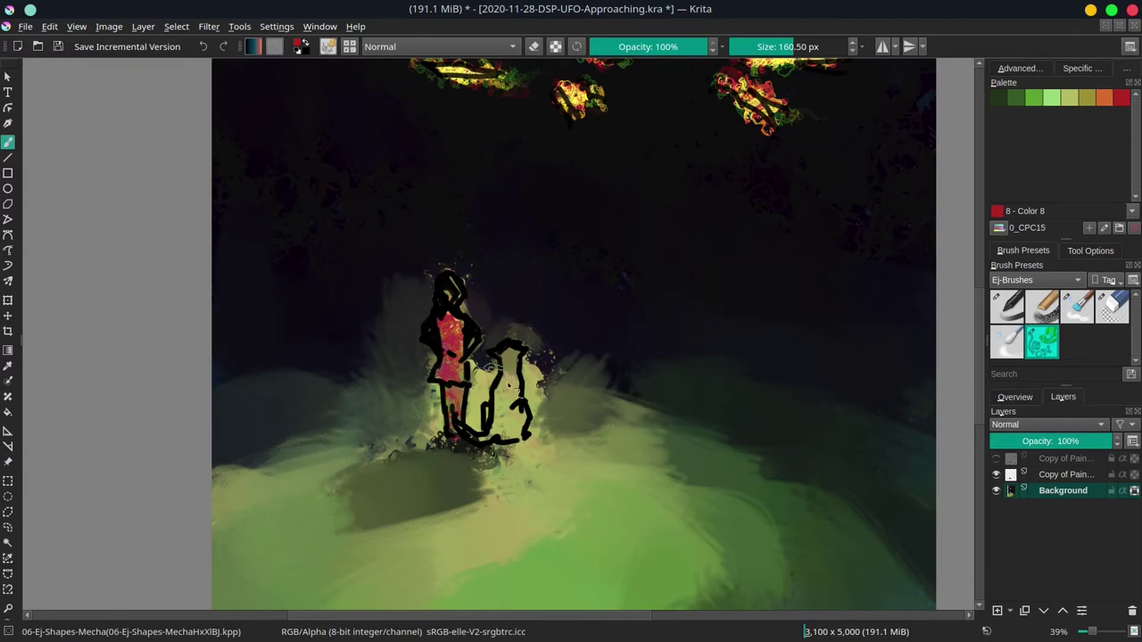
pyautogui.moveTo(500, 370)
pyautogui.mouseDown()
pyautogui.moveTo(518, 375)
pyautogui.moveTo(522, 415)
pyautogui.moveTo(495, 433)
pyautogui.mouseUp()
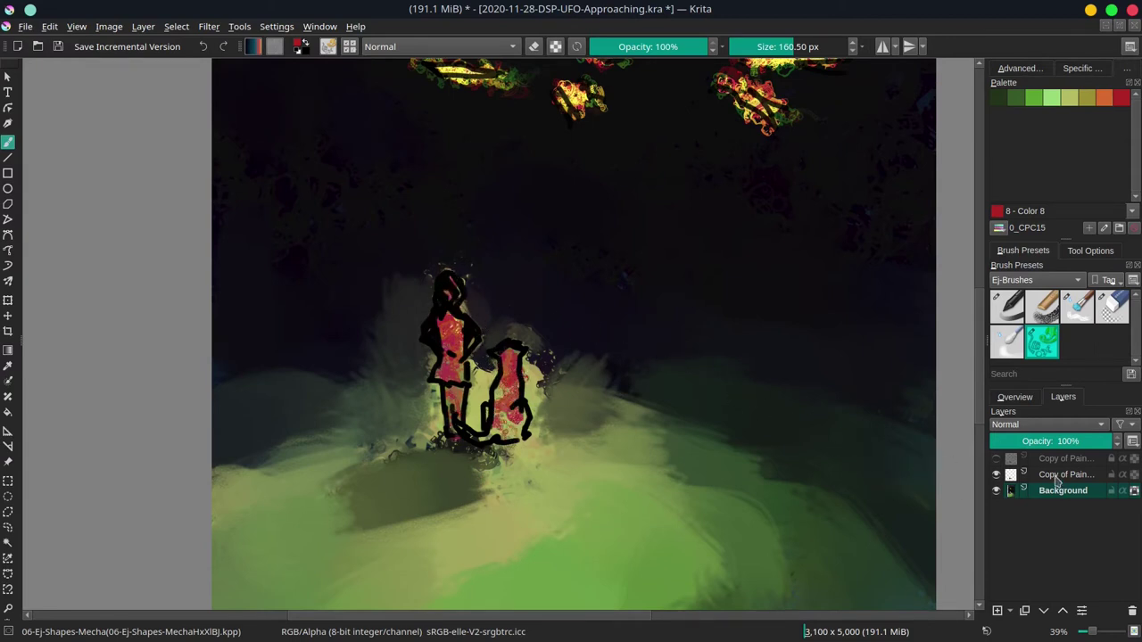
# Step: Lower the visible sketch copy's opacity to 53% and merge it with the Background layer below
pyautogui.click(1048, 478)
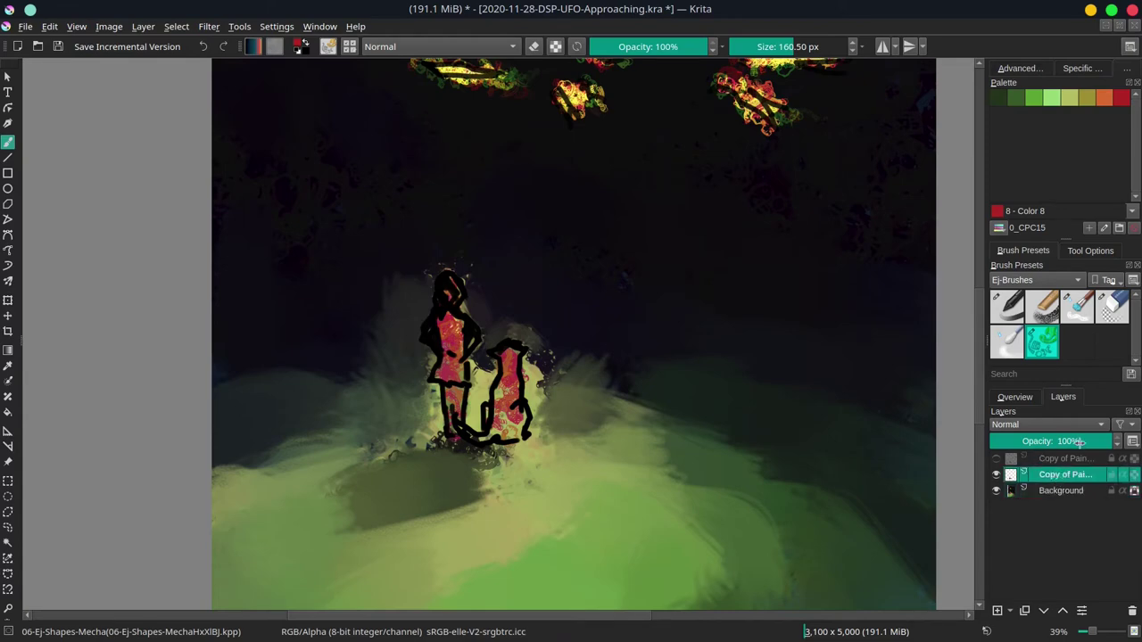
pyautogui.click(1056, 441)
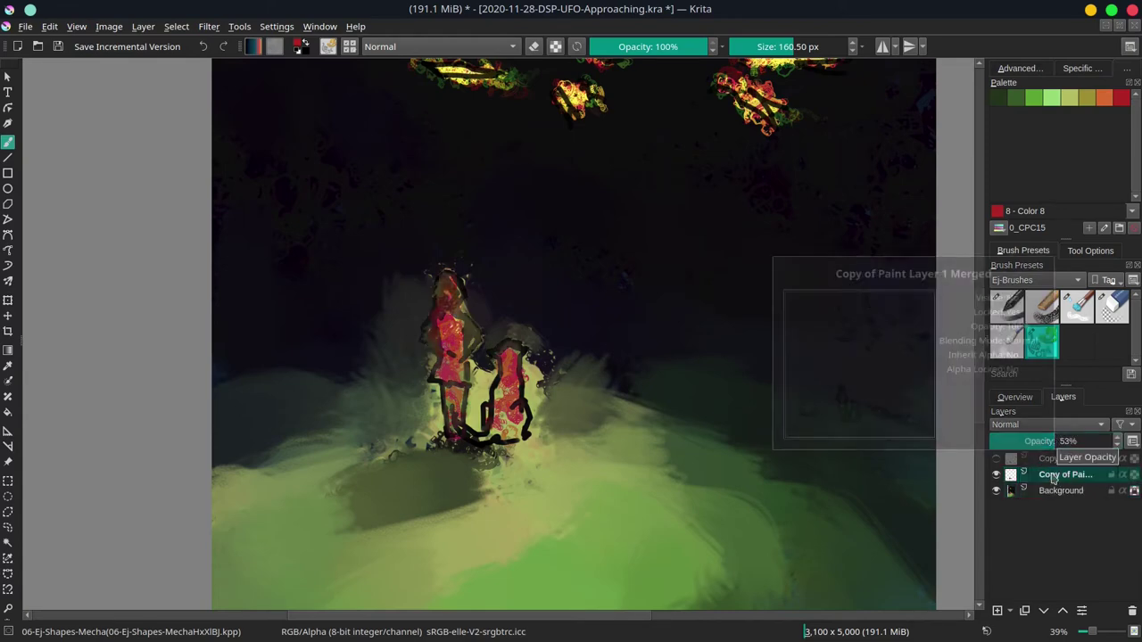
pyautogui.rightClick(1052, 477)
pyautogui.click(1006, 256)
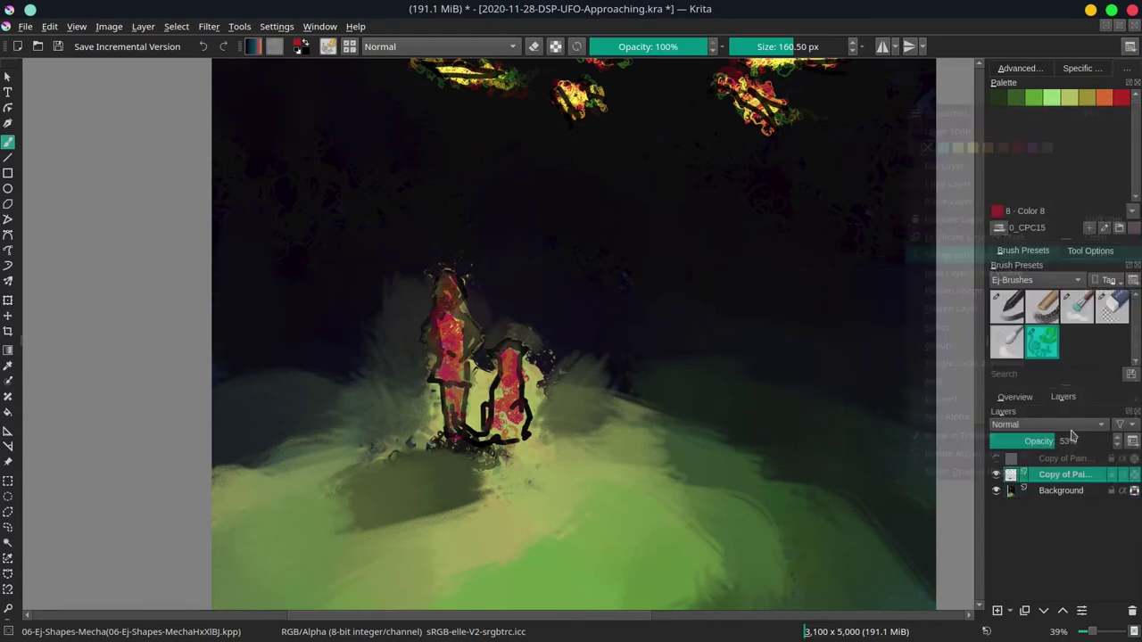
# Step: Blend the girl and the animal into smooth red silhouettes with 03-Ej-Blender-Textured-Soft, reducing it from about 108 px to 71 px
pyautogui.click(1015, 397)
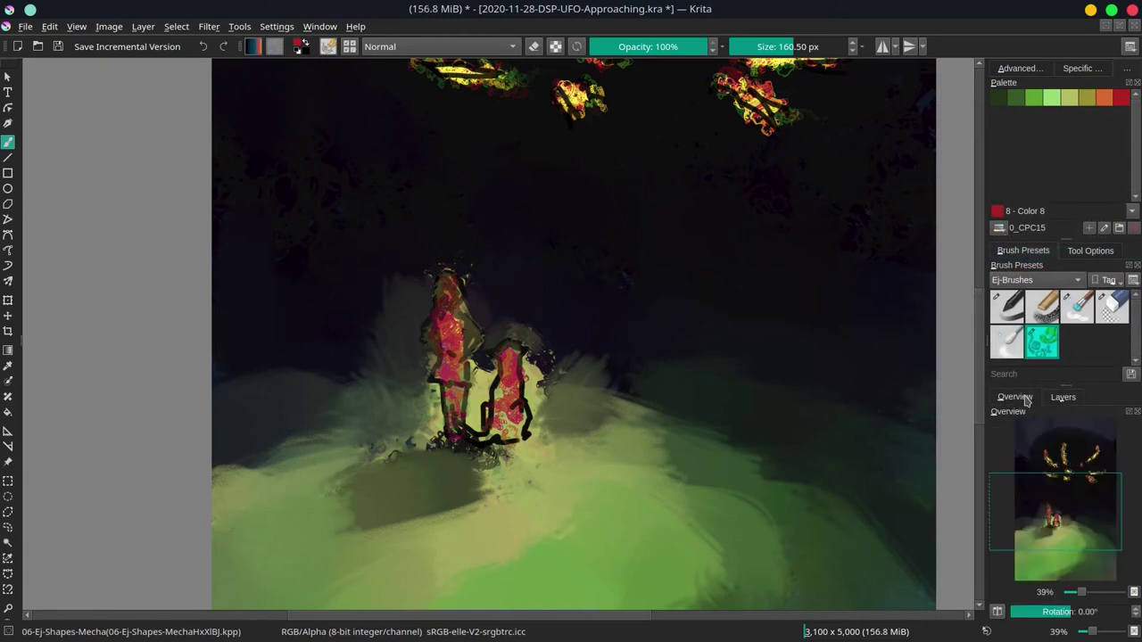
pyautogui.click(1078, 320)
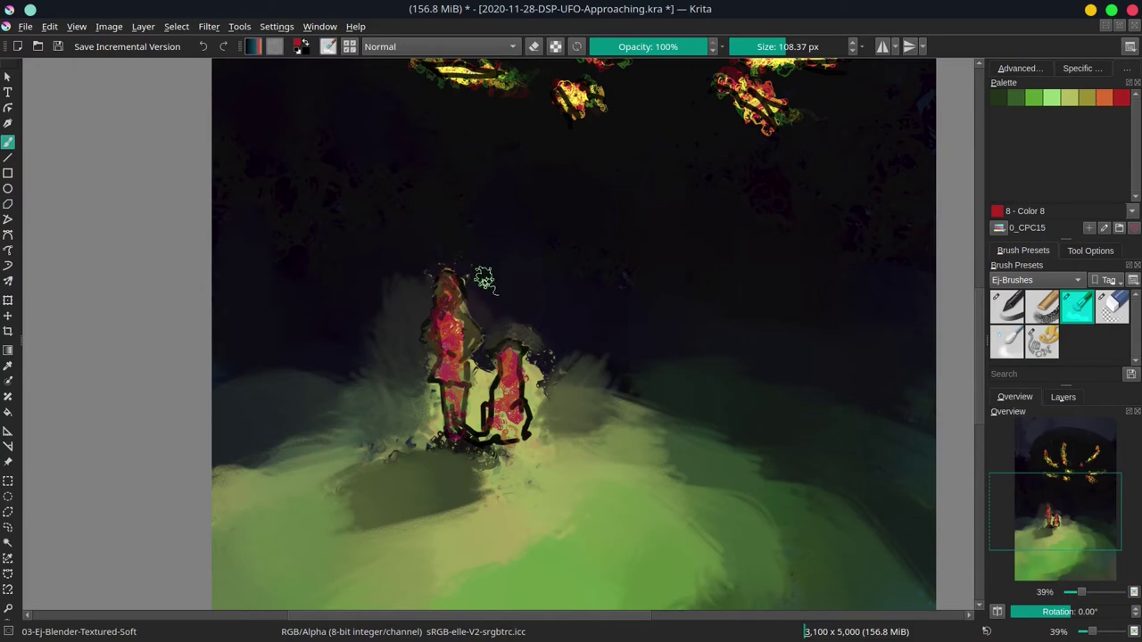
pyautogui.moveTo(470, 293)
pyautogui.mouseDown()
pyautogui.moveTo(446, 287)
pyautogui.moveTo(430, 257)
pyautogui.moveTo(445, 259)
pyautogui.mouseUp()
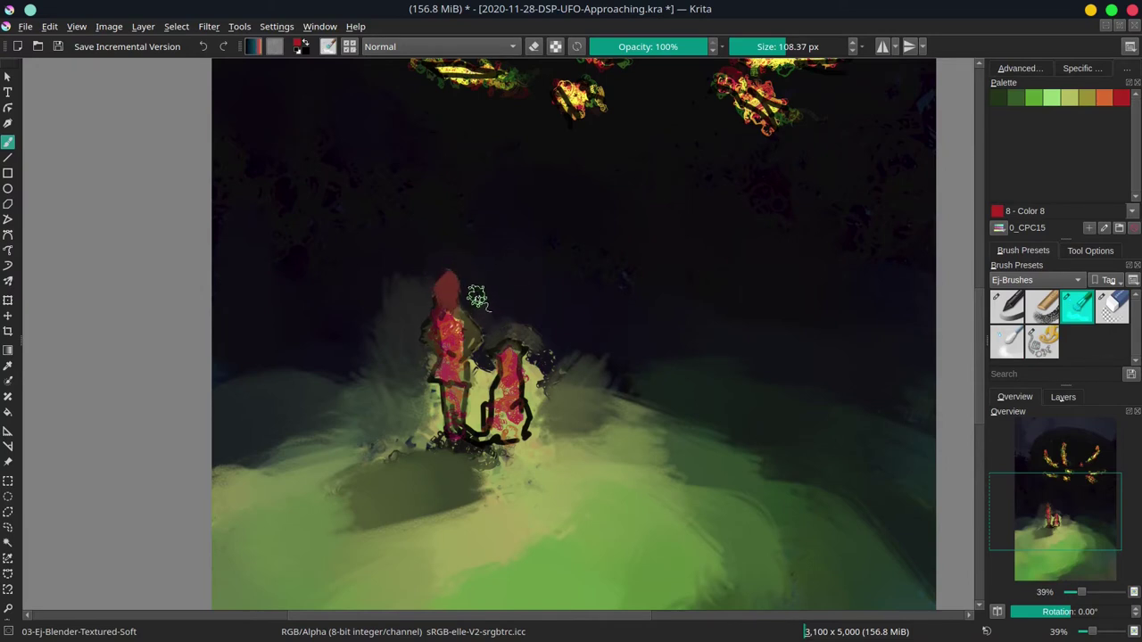
pyautogui.moveTo(453, 339)
pyautogui.keyDown('shift'); pyautogui.mouseDown()
pyautogui.moveTo(463, 367)
pyautogui.moveTo(448, 356)
pyautogui.moveTo(457, 382)
pyautogui.moveTo(505, 361)
pyautogui.moveTo(480, 363)
pyautogui.moveTo(481, 334)
pyautogui.moveTo(479, 358)
pyautogui.moveTo(498, 333)
pyautogui.moveTo(518, 336)
pyautogui.moveTo(503, 357)
pyautogui.moveTo(520, 353)
pyautogui.moveTo(503, 386)
pyautogui.moveTo(517, 383)
pyautogui.moveTo(514, 407)
pyautogui.moveTo(494, 413)
pyautogui.moveTo(503, 420)
pyautogui.moveTo(516, 402)
pyautogui.moveTo(525, 431)
pyautogui.moveTo(497, 429)
pyautogui.moveTo(490, 411)
pyautogui.moveTo(488, 442)
pyautogui.moveTo(456, 454)
pyautogui.moveTo(457, 405)
pyautogui.moveTo(453, 435)
pyautogui.moveTo(445, 384)
pyautogui.moveTo(463, 393)
pyautogui.moveTo(438, 395)
pyautogui.moveTo(474, 400)
pyautogui.moveTo(487, 370)
pyautogui.moveTo(463, 352)
pyautogui.mouseUp(); pyautogui.keyUp('shift')
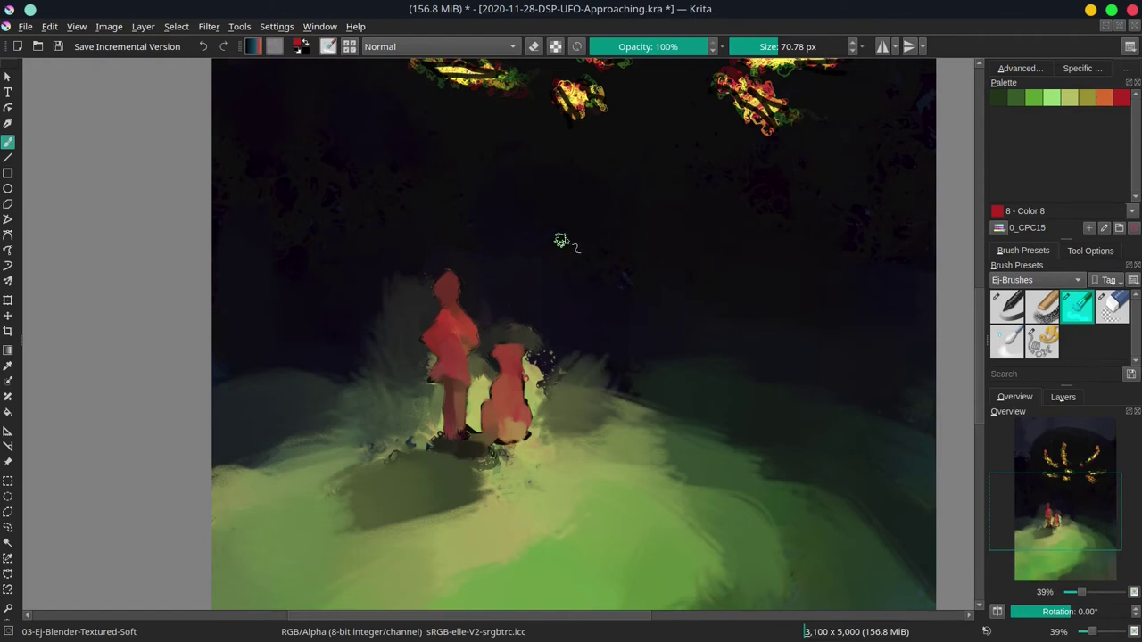
# Step: Blend the UFO's left, upper and centre lights into soft strokes with the blender brush at about 77 px
pyautogui.scroll(-3, 612, 258)
pyautogui.moveTo(607, 255); pyautogui.dragTo(550, 304)
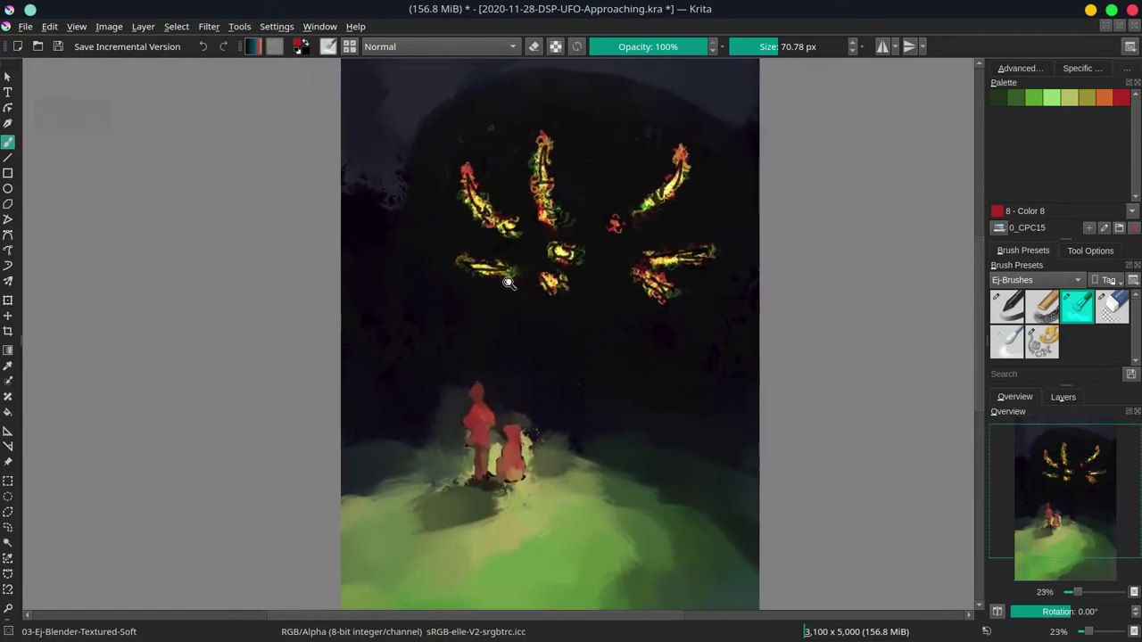
pyautogui.scroll(1, 508, 258)
pyautogui.moveTo(488, 273); pyautogui.dragTo(500, 256)
pyautogui.moveTo(493, 204)
pyautogui.mouseDown()
pyautogui.moveTo(464, 163)
pyautogui.moveTo(477, 197)
pyautogui.moveTo(463, 166)
pyautogui.moveTo(509, 218)
pyautogui.moveTo(452, 163)
pyautogui.moveTo(459, 185)
pyautogui.moveTo(460, 153)
pyautogui.moveTo(493, 195)
pyautogui.moveTo(472, 208)
pyautogui.moveTo(514, 234)
pyautogui.moveTo(521, 214)
pyautogui.moveTo(522, 235)
pyautogui.moveTo(494, 244)
pyautogui.moveTo(497, 260)
pyautogui.moveTo(463, 264)
pyautogui.moveTo(519, 264)
pyautogui.moveTo(567, 254)
pyautogui.moveTo(565, 243)
pyautogui.moveTo(558, 278)
pyautogui.moveTo(548, 269)
pyautogui.moveTo(556, 291)
pyautogui.moveTo(575, 284)
pyautogui.moveTo(497, 259)
pyautogui.moveTo(517, 261)
pyautogui.moveTo(470, 279)
pyautogui.moveTo(486, 280)
pyautogui.moveTo(456, 264)
pyautogui.moveTo(482, 257)
pyautogui.mouseUp()
pyautogui.moveTo(549, 210)
pyautogui.mouseDown()
pyautogui.moveTo(556, 141)
pyautogui.moveTo(545, 159)
pyautogui.moveTo(539, 123)
pyautogui.moveTo(537, 153)
pyautogui.moveTo(558, 134)
pyautogui.moveTo(538, 154)
pyautogui.moveTo(540, 184)
pyautogui.moveTo(564, 189)
pyautogui.moveTo(555, 162)
pyautogui.moveTo(558, 215)
pyautogui.moveTo(581, 221)
pyautogui.moveTo(558, 208)
pyautogui.moveTo(582, 224)
pyautogui.moveTo(565, 259)
pyautogui.moveTo(551, 253)
pyautogui.moveTo(564, 237)
pyautogui.moveTo(586, 241)
pyautogui.moveTo(558, 255)
pyautogui.moveTo(585, 264)
pyautogui.moveTo(593, 246)
pyautogui.moveTo(576, 256)
pyautogui.moveTo(588, 256)
pyautogui.moveTo(589, 286)
pyautogui.mouseUp()
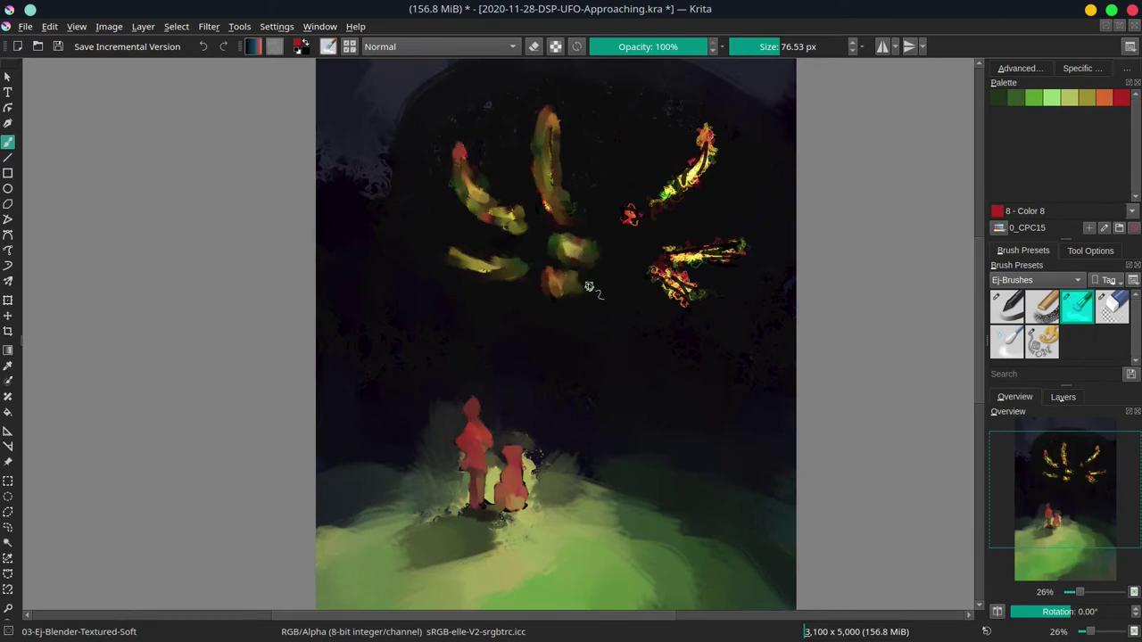
# Step: Blend the UFO's right-hand lights and the small red one beside them into soft strokes, and save the file
pyautogui.moveTo(687, 292)
pyautogui.mouseDown()
pyautogui.moveTo(660, 268)
pyautogui.moveTo(706, 293)
pyautogui.moveTo(658, 268)
pyautogui.moveTo(686, 273)
pyautogui.moveTo(650, 263)
pyautogui.moveTo(693, 268)
pyautogui.moveTo(669, 256)
pyautogui.moveTo(731, 256)
pyautogui.moveTo(681, 256)
pyautogui.moveTo(743, 242)
pyautogui.moveTo(654, 243)
pyautogui.moveTo(743, 234)
pyautogui.moveTo(736, 260)
pyautogui.moveTo(712, 264)
pyautogui.moveTo(740, 263)
pyautogui.moveTo(640, 258)
pyautogui.moveTo(694, 311)
pyautogui.moveTo(696, 293)
pyautogui.moveTo(734, 300)
pyautogui.mouseUp()
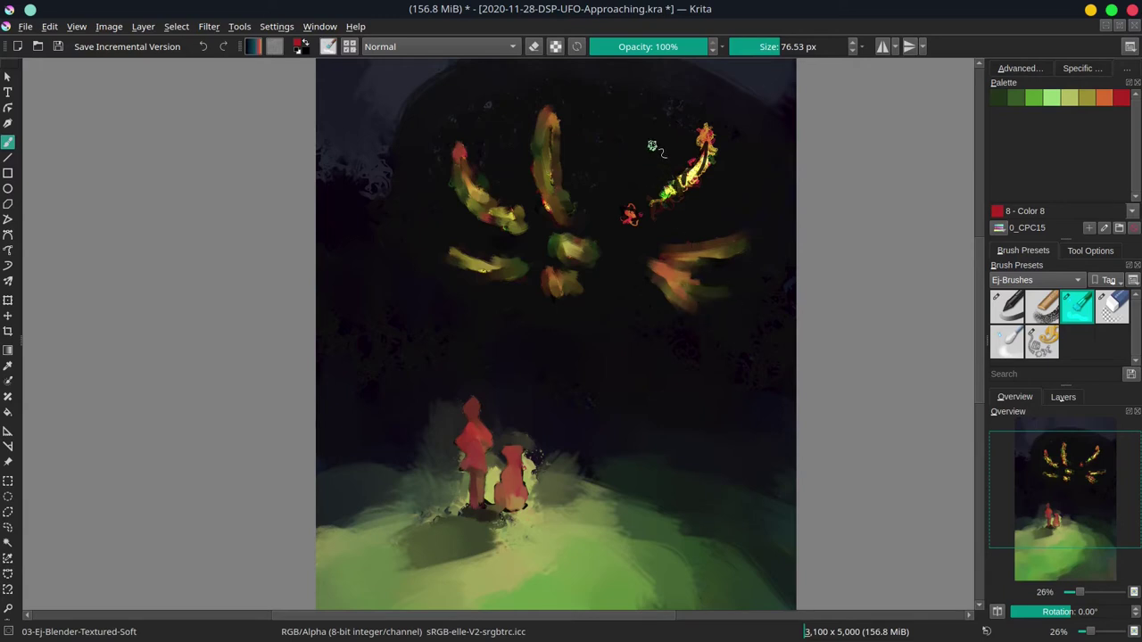
pyautogui.moveTo(636, 223); pyautogui.dragTo(630, 213)
pyautogui.moveTo(674, 204)
pyautogui.mouseDown()
pyautogui.moveTo(654, 207)
pyautogui.moveTo(683, 177)
pyautogui.mouseUp()
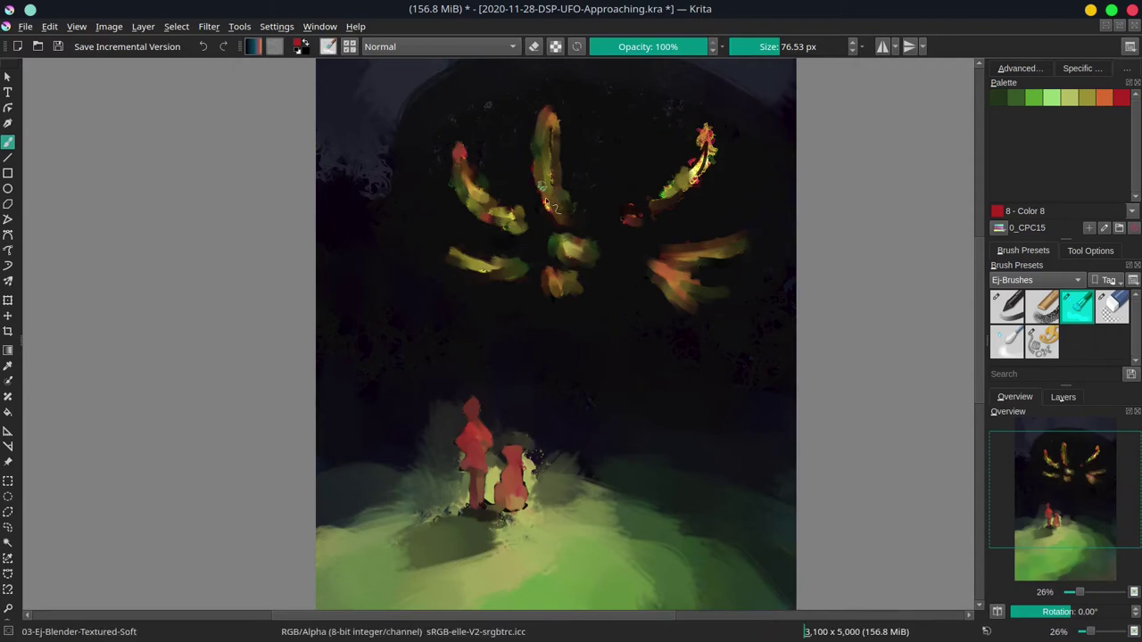
pyautogui.moveTo(674, 193)
pyautogui.mouseDown()
pyautogui.moveTo(707, 148)
pyautogui.moveTo(714, 155)
pyautogui.mouseUp()
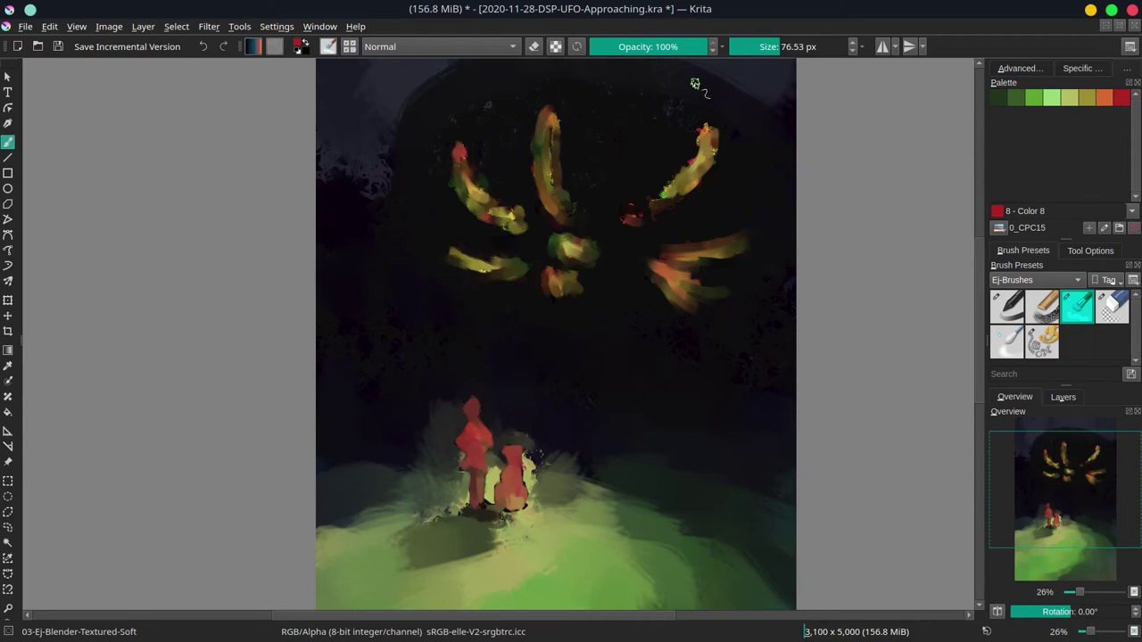
pyautogui.moveTo(711, 119)
pyautogui.mouseDown()
pyautogui.moveTo(701, 152)
pyautogui.moveTo(714, 153)
pyautogui.moveTo(712, 171)
pyautogui.moveTo(663, 191)
pyautogui.mouseUp()
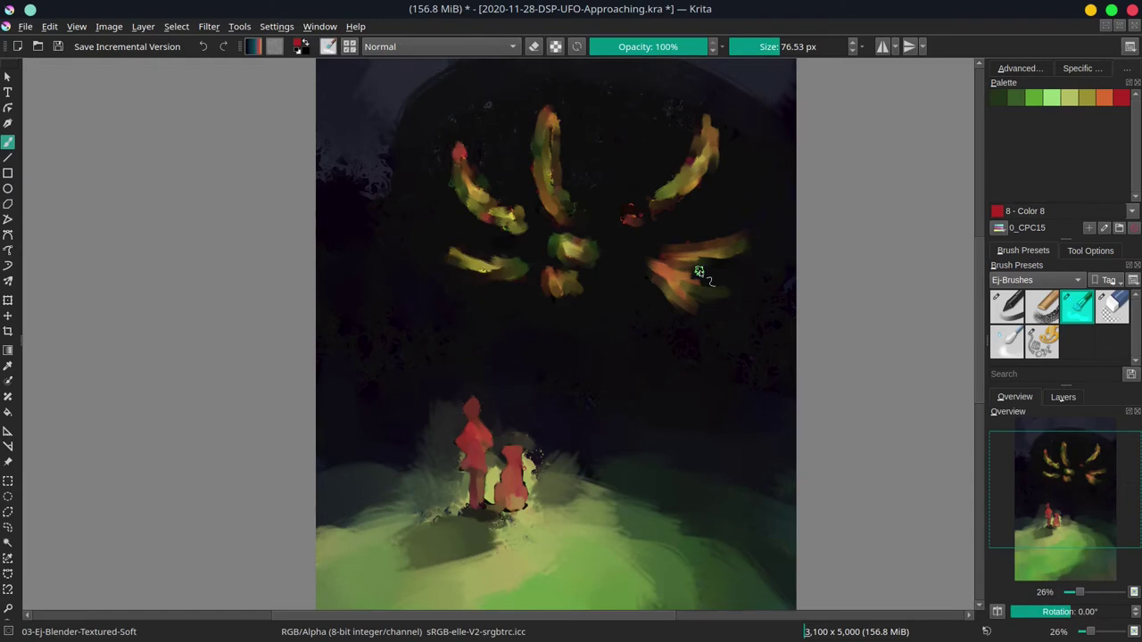
pyautogui.scroll(-2, 604, 288)
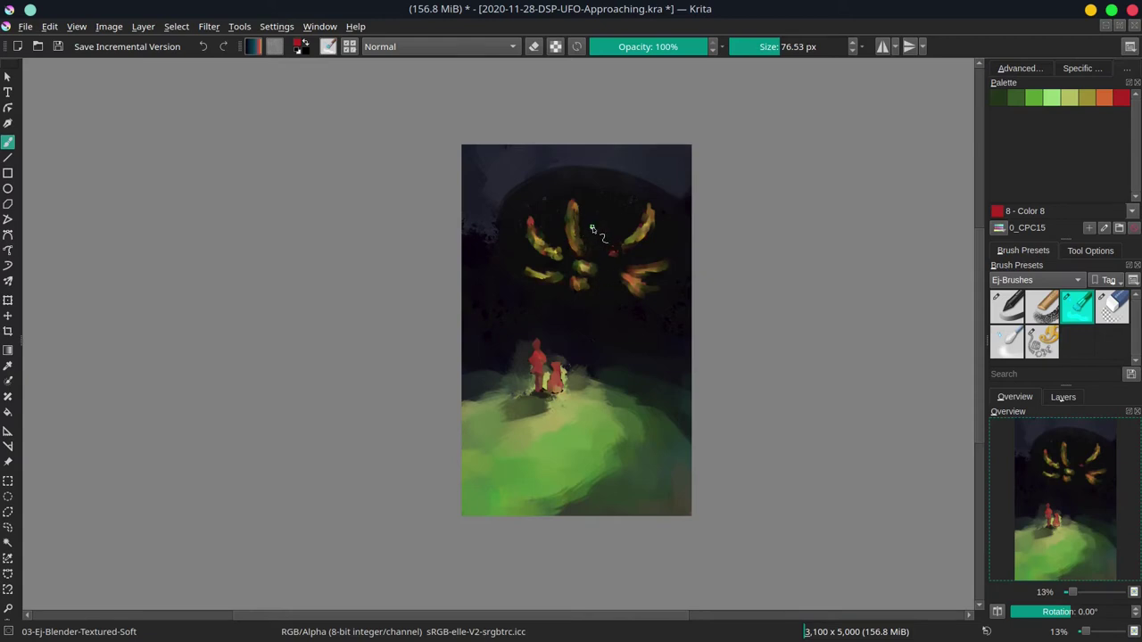
pyautogui.hotkey('ctrl', 's')
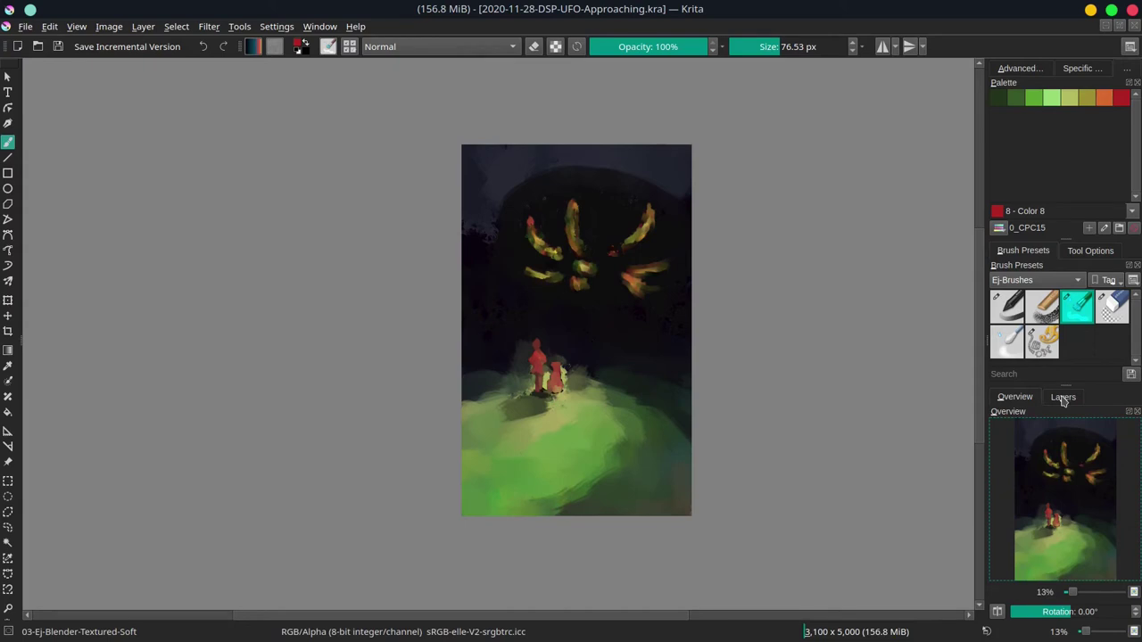
# Step: Show the remaining line sketch layer and hide the Background layer so only the sketch is displayed
pyautogui.click(1063, 398)
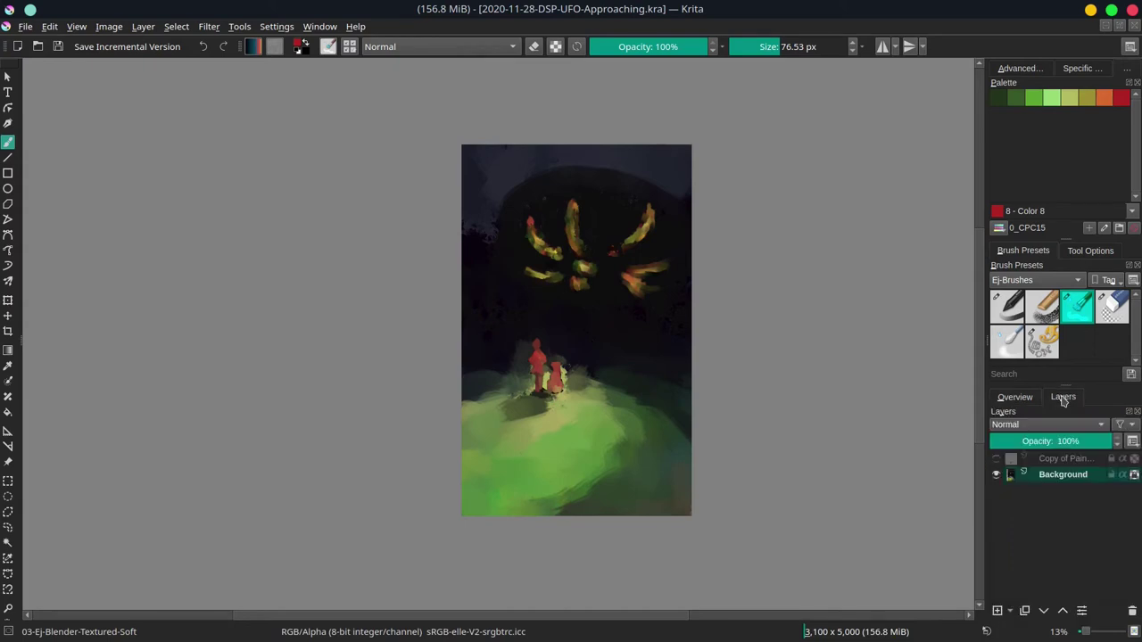
pyautogui.click(997, 458)
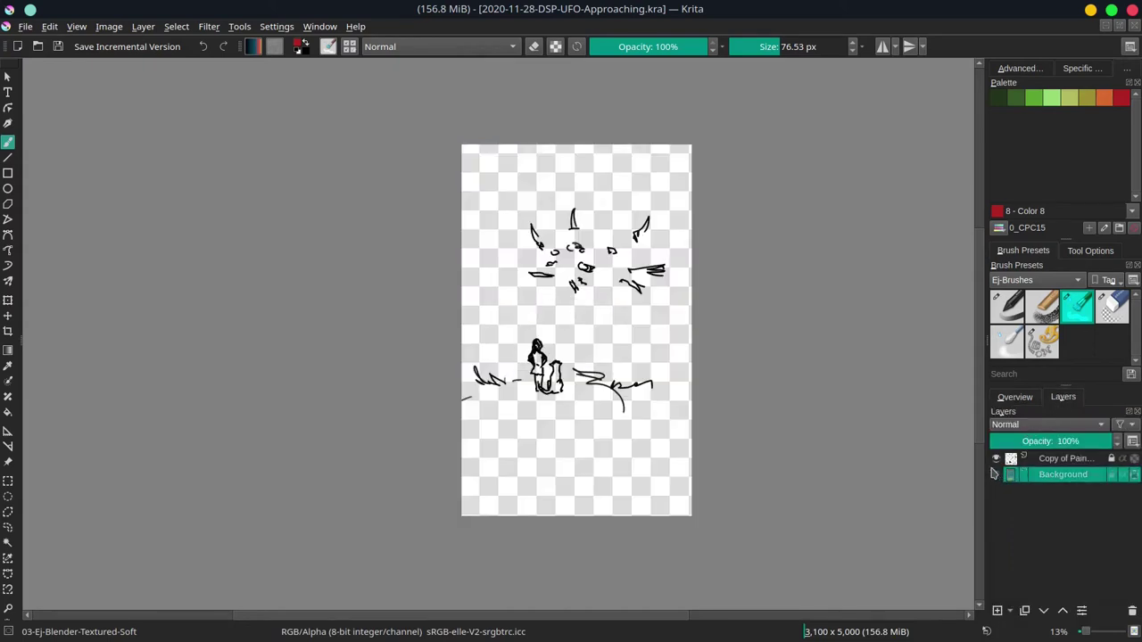
pyautogui.click(997, 474)
pyautogui.scroll(2, 535, 355)
pyautogui.scroll(2, 539, 357)
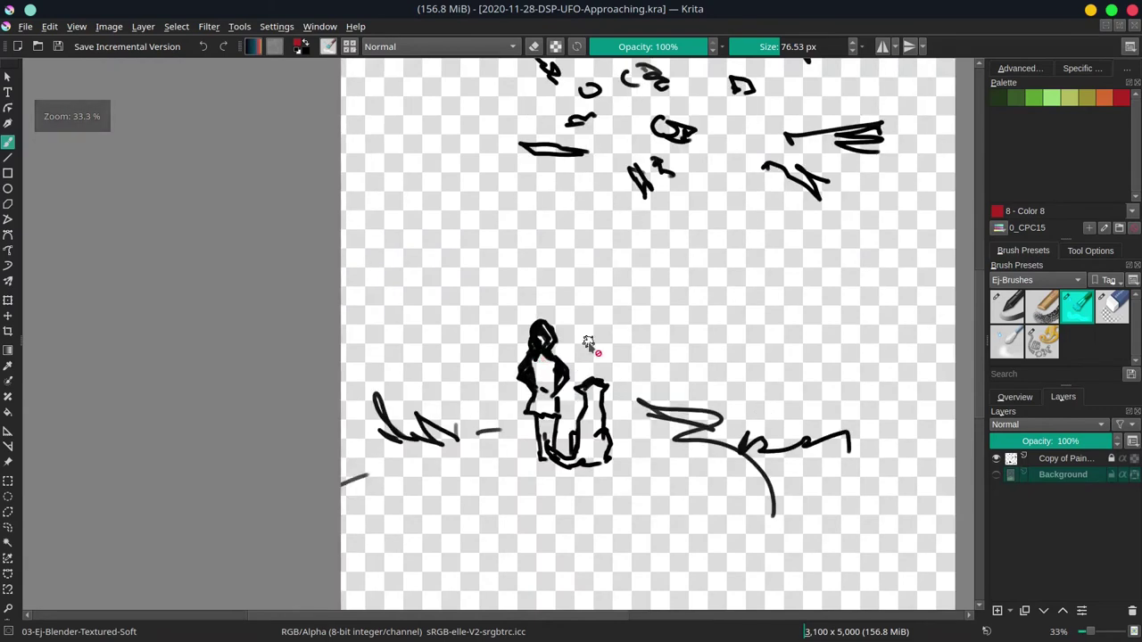
# Step: Outline the sketched girl and animal with a polygonal selection following their silhouettes
pyautogui.click(8, 514)
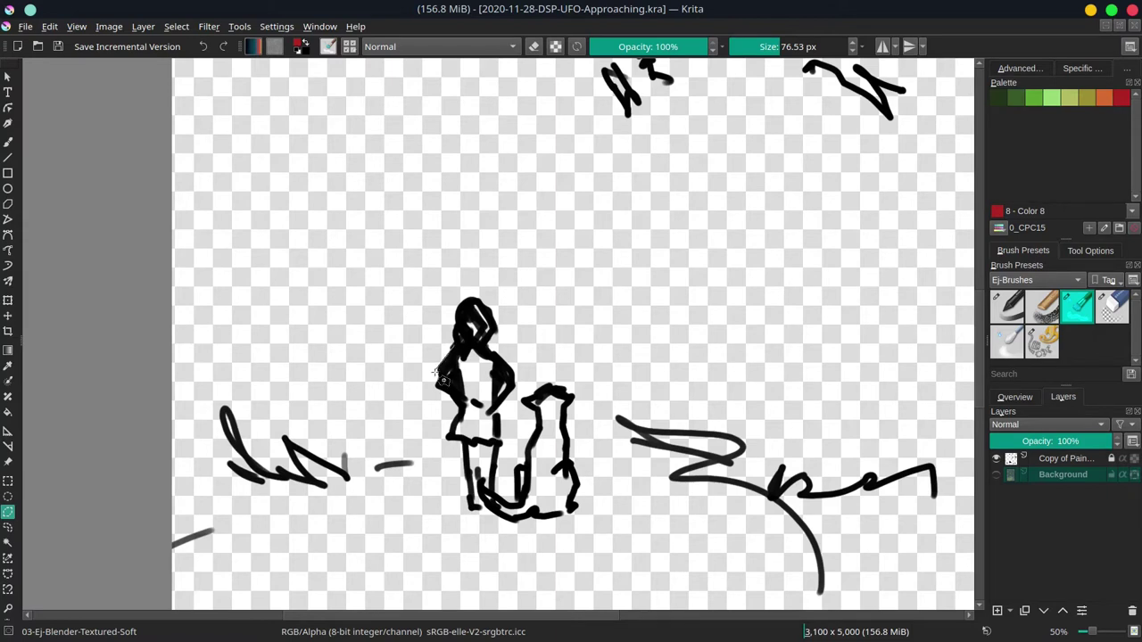
pyautogui.moveTo(440, 386)
pyautogui.mouseDown()
pyautogui.moveTo(471, 424)
pyautogui.moveTo(456, 430)
pyautogui.mouseUp()
pyautogui.moveTo(473, 445)
pyautogui.mouseDown()
pyautogui.moveTo(480, 519)
pyautogui.moveTo(476, 510)
pyautogui.moveTo(558, 525)
pyautogui.moveTo(585, 513)
pyautogui.moveTo(565, 427)
pyautogui.moveTo(579, 397)
pyautogui.moveTo(540, 435)
pyautogui.moveTo(522, 510)
pyautogui.moveTo(507, 422)
pyautogui.moveTo(518, 373)
pyautogui.moveTo(487, 305)
pyautogui.moveTo(466, 307)
pyautogui.moveTo(453, 358)
pyautogui.mouseUp()
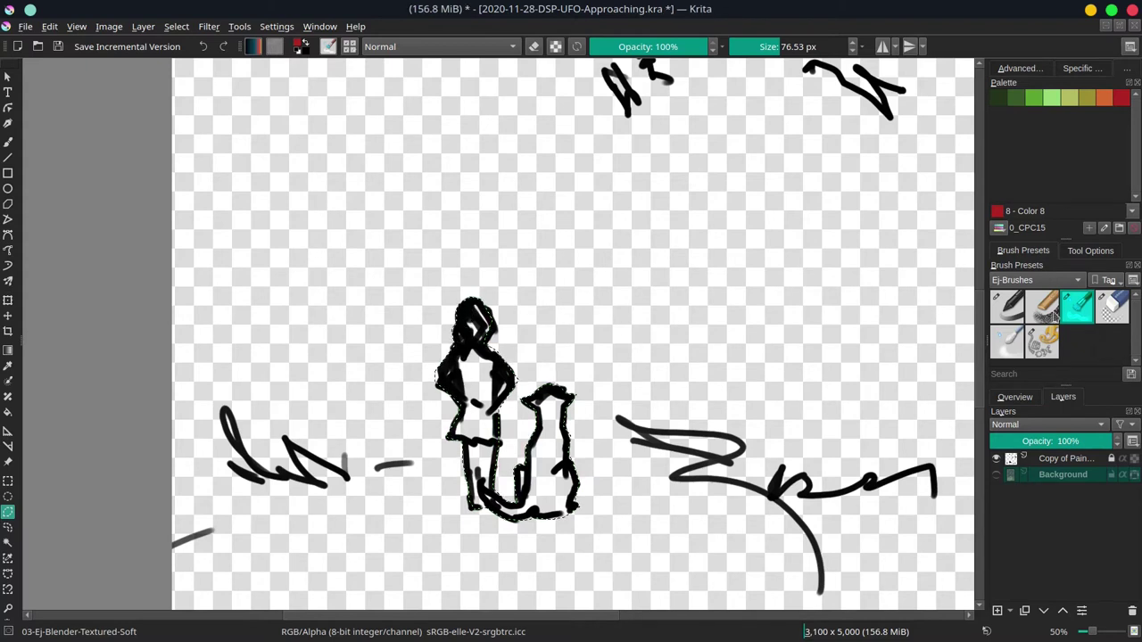
# Step: Set the polygonal selection to add to the current selection and show the Background layer beneath the sketch
pyautogui.click(1090, 250)
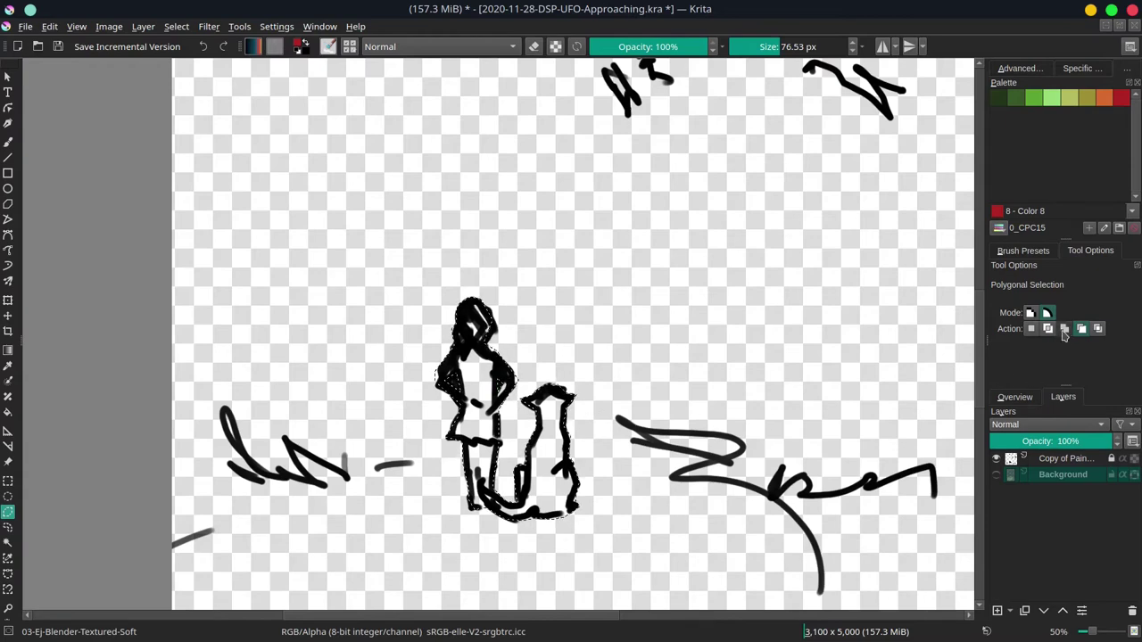
pyautogui.moveTo(597, 220); pyautogui.dragTo(534, 482)
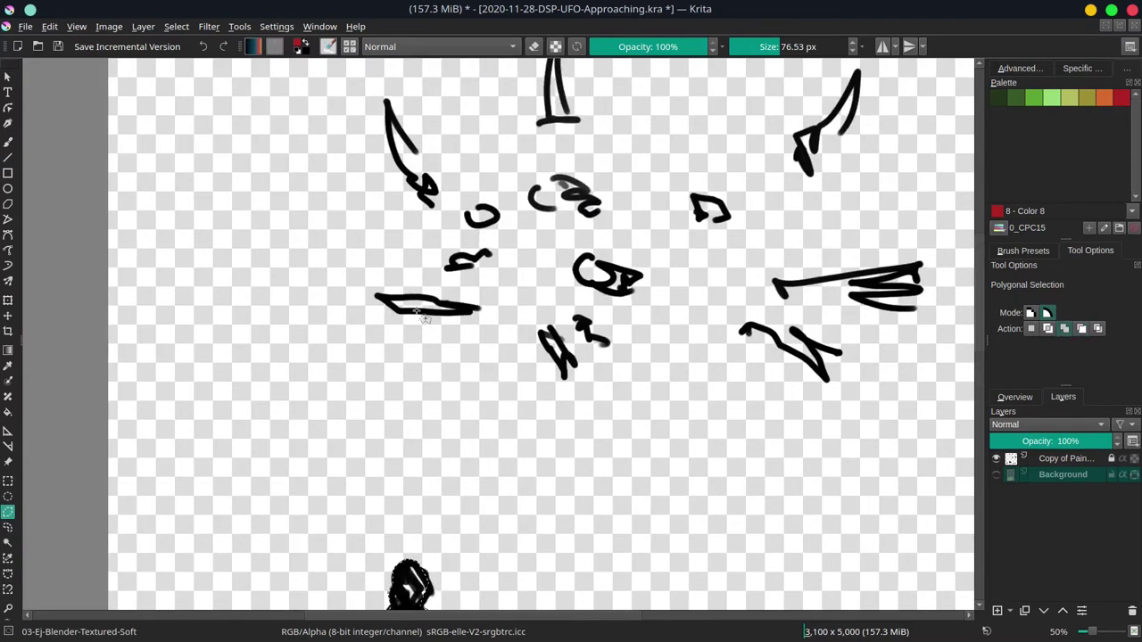
pyautogui.click(997, 475)
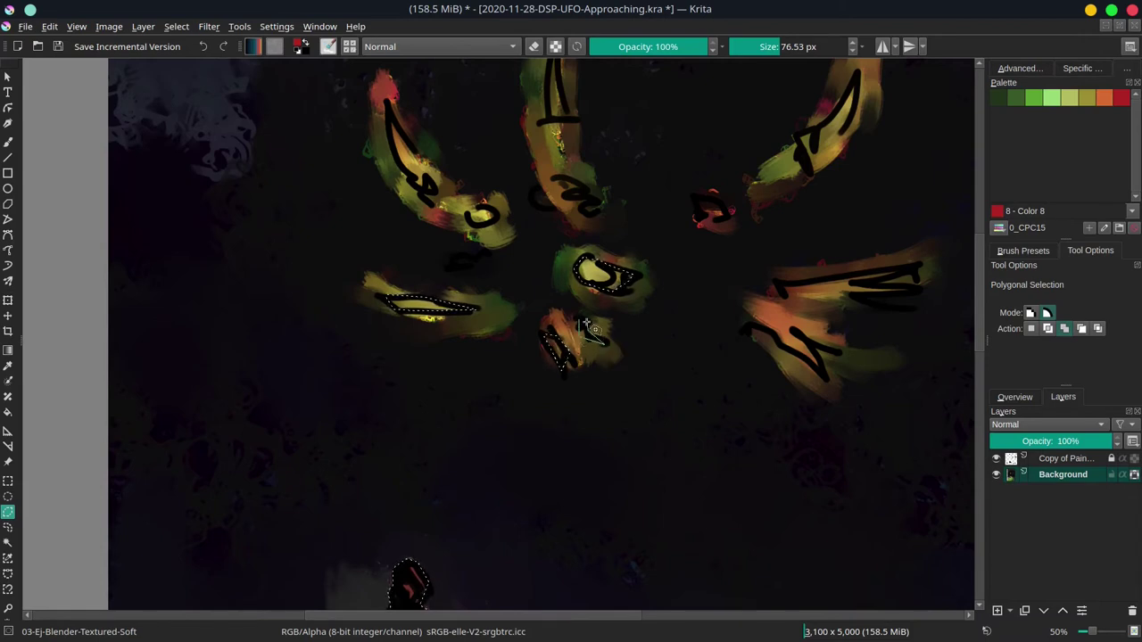
# Step: Add the forked light at the UFO's lower right to the selection with a polygonal outline
pyautogui.click(746, 323)
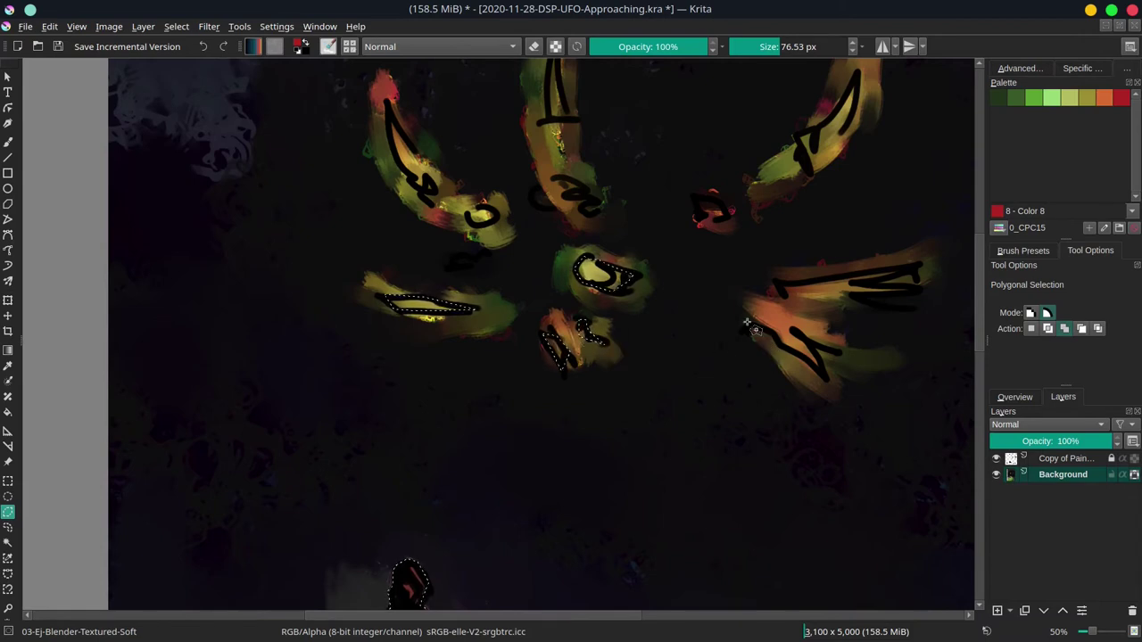
pyautogui.click(769, 333)
pyautogui.click(827, 375)
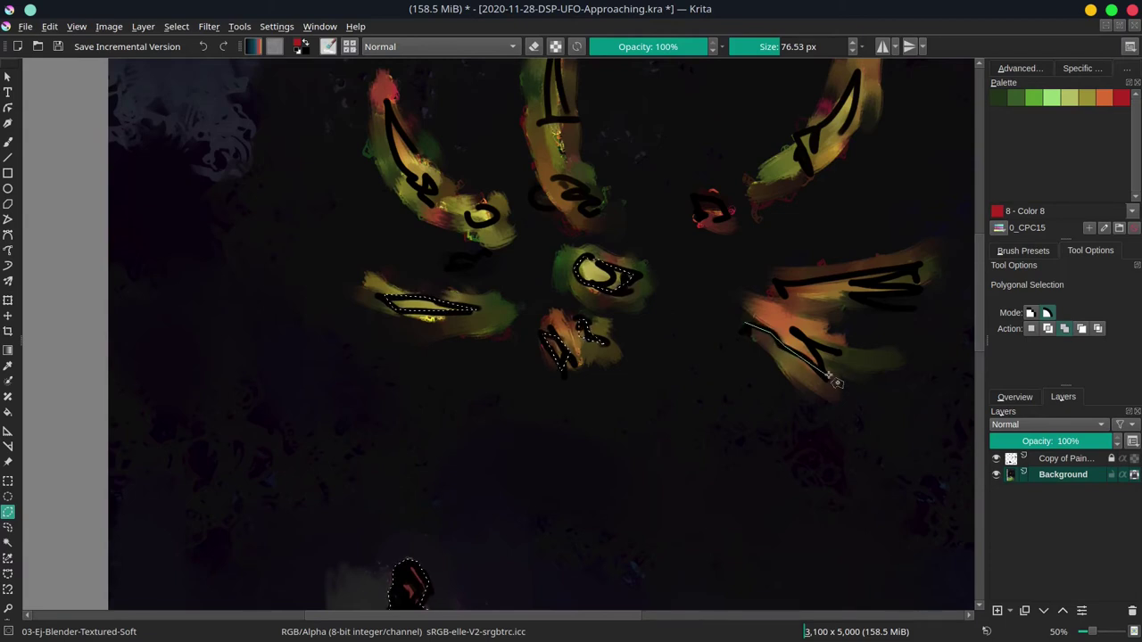
pyautogui.click(804, 337)
pyautogui.click(839, 353)
pyautogui.click(753, 319)
# Step: Add the long pointed light above the forked one to the selection, tracing its sketched outline
pyautogui.click(775, 284)
pyautogui.click(785, 295)
pyautogui.click(919, 287)
pyautogui.click(923, 258)
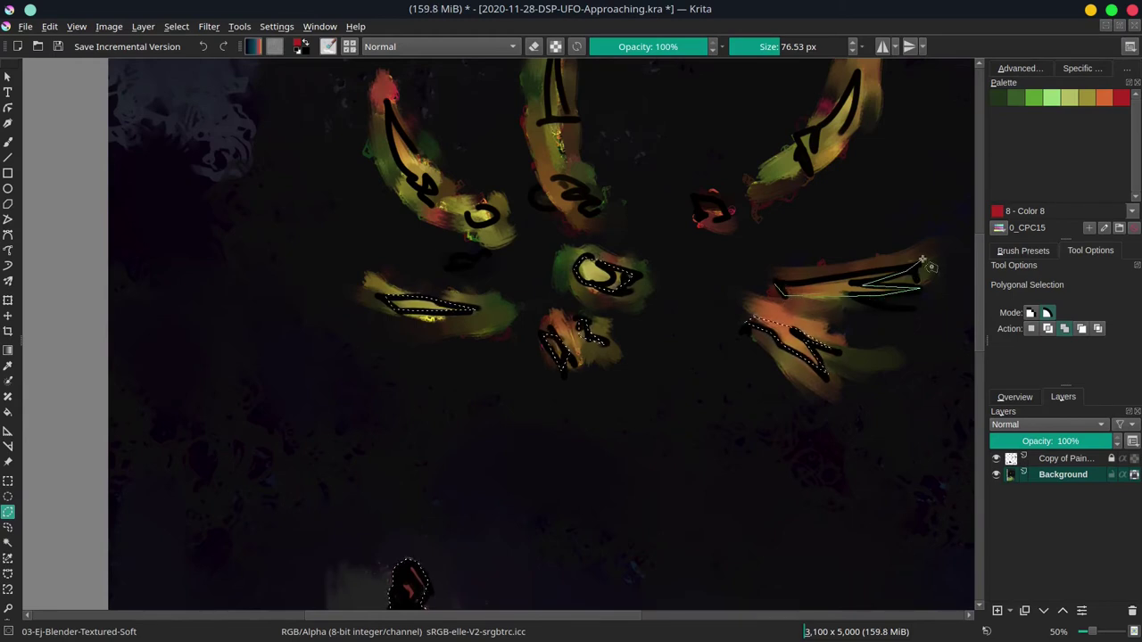
pyautogui.doubleClick(790, 282)
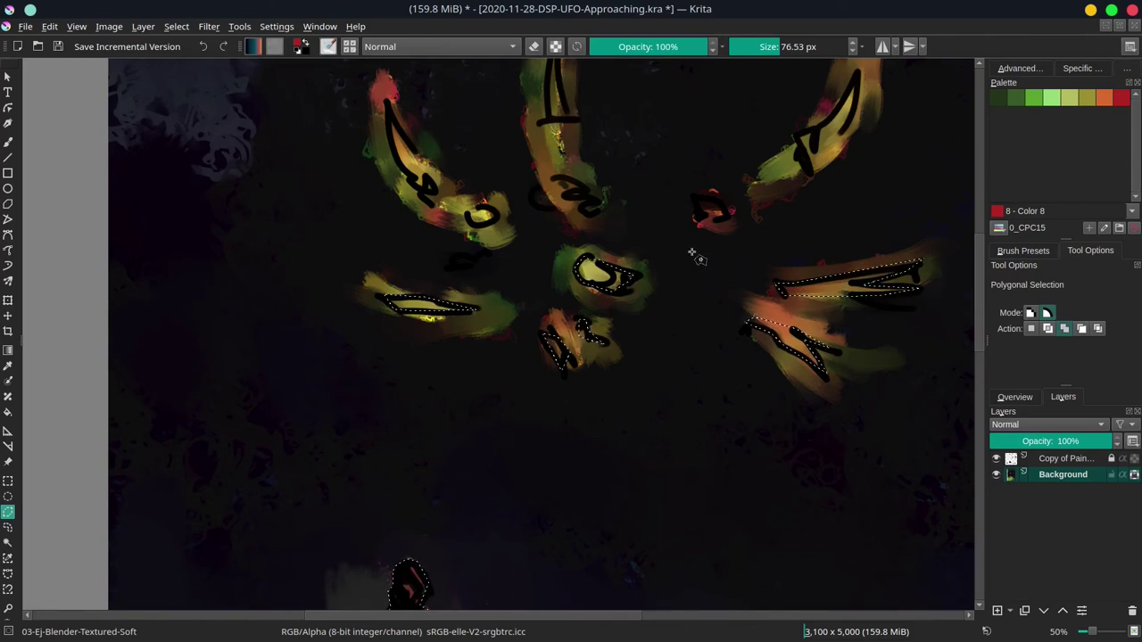
# Step: Add the sketched shapes of the UFO's tall upper-centre light to the selection, including its lower portion
pyautogui.moveTo(682, 273); pyautogui.dragTo(612, 393)
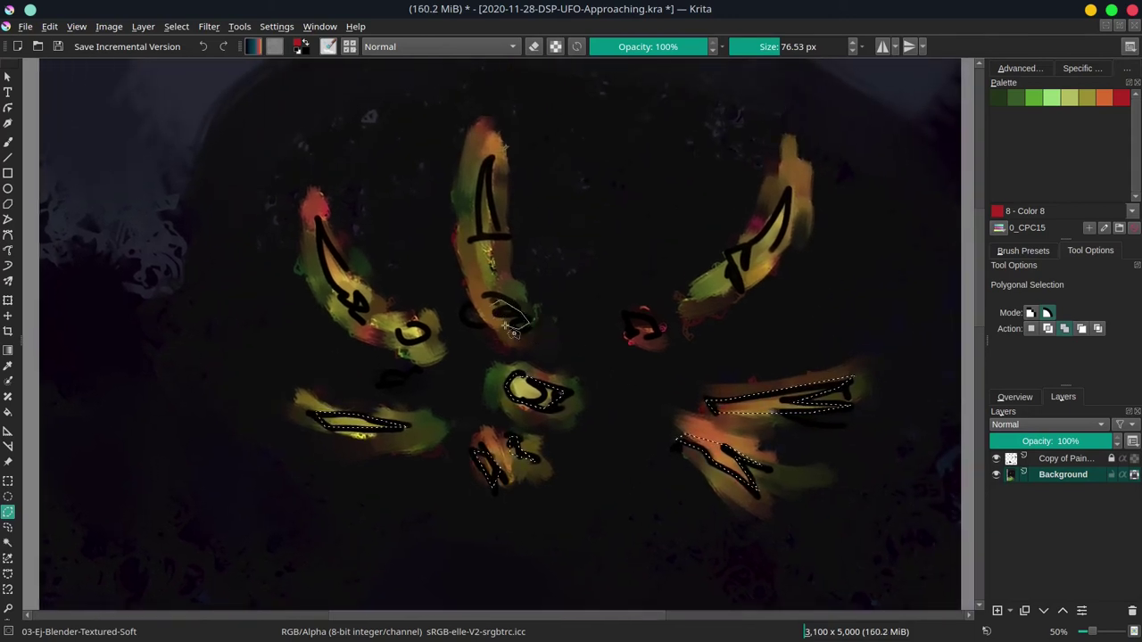
pyautogui.click(505, 282)
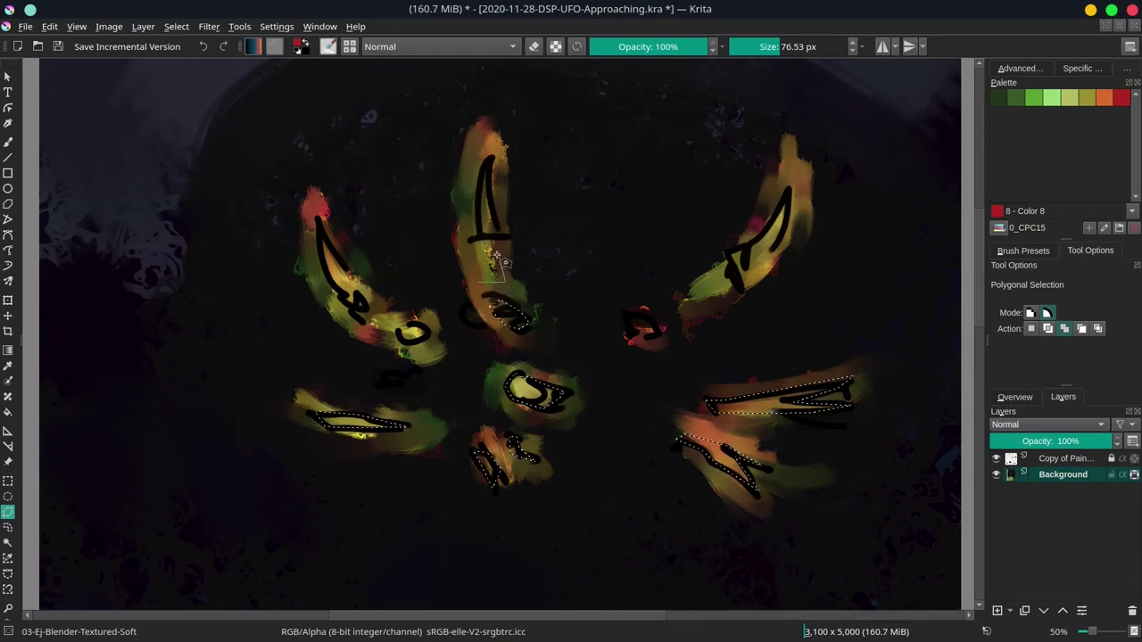
pyautogui.click(472, 215)
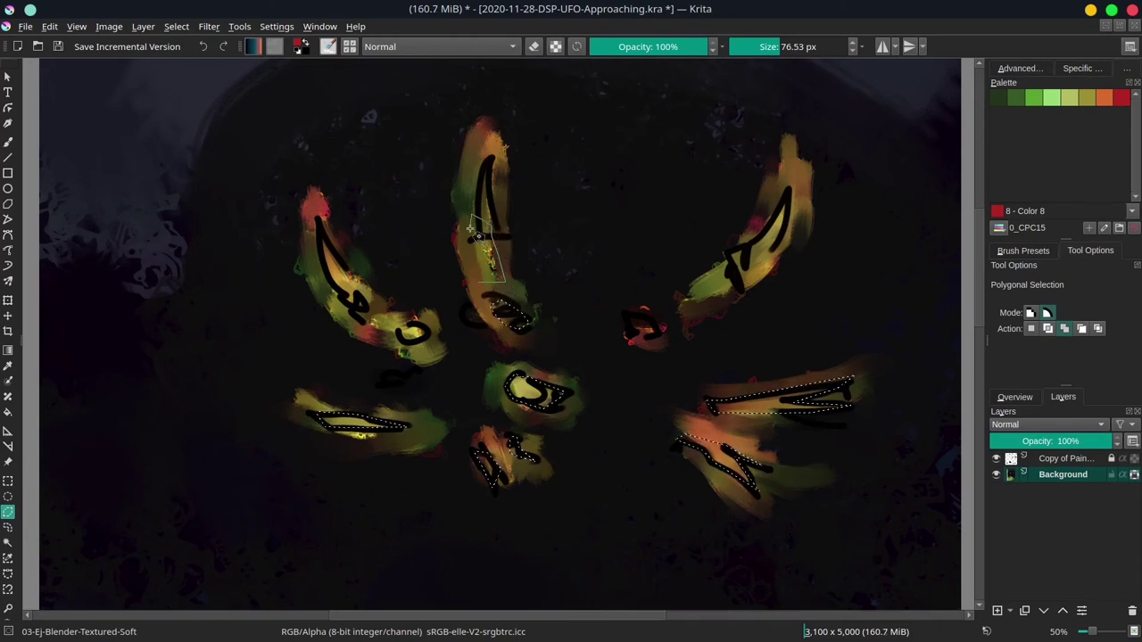
pyautogui.doubleClick(480, 279)
pyautogui.doubleClick(476, 198)
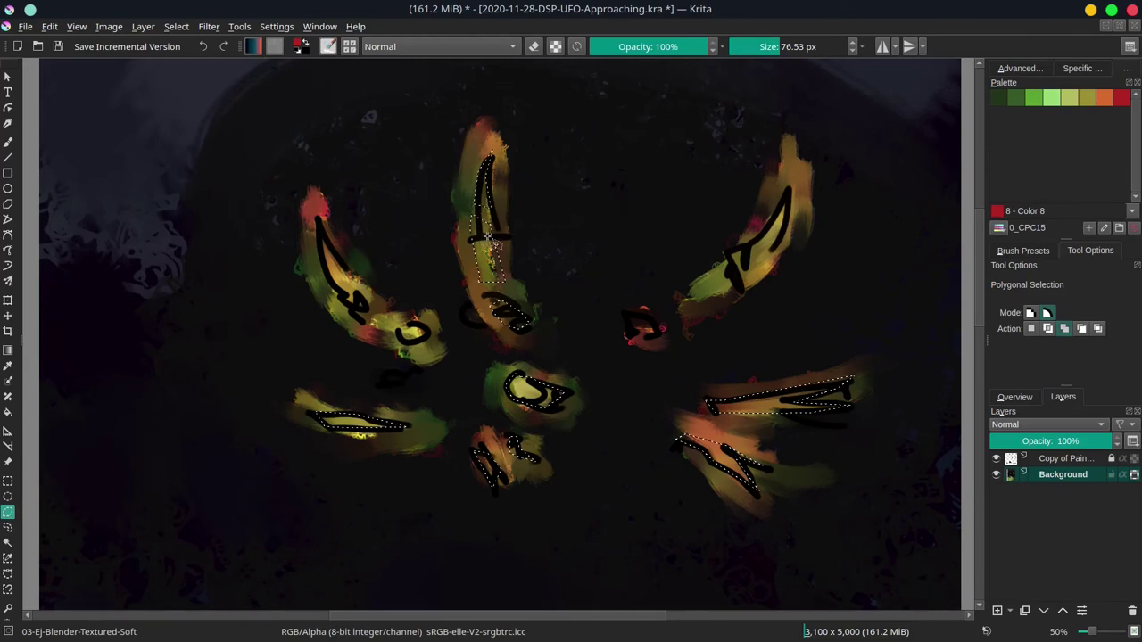
# Step: Add the UFO's curved upper-right and upper-left lights to the selection by following their sketched shapes
pyautogui.click(784, 185)
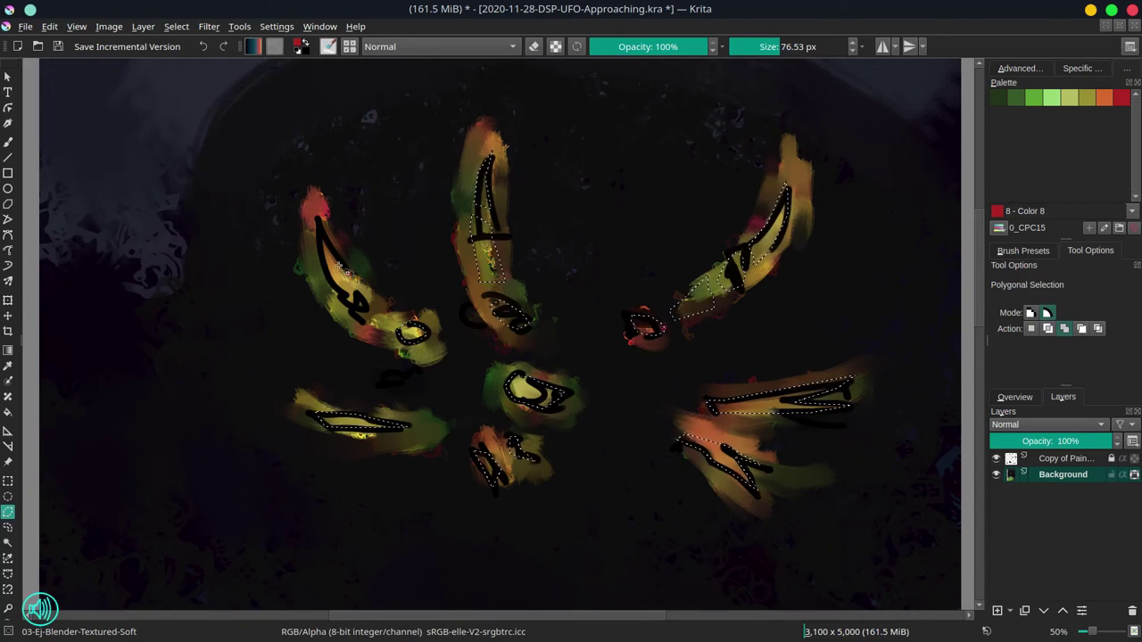
pyautogui.click(332, 289)
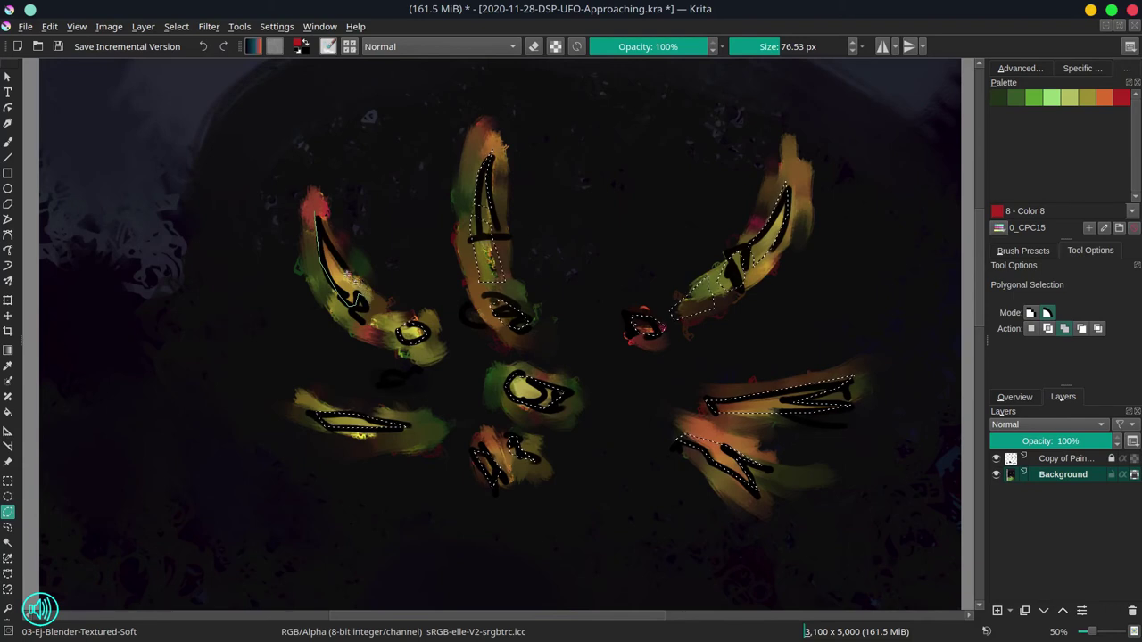
pyautogui.doubleClick(328, 230)
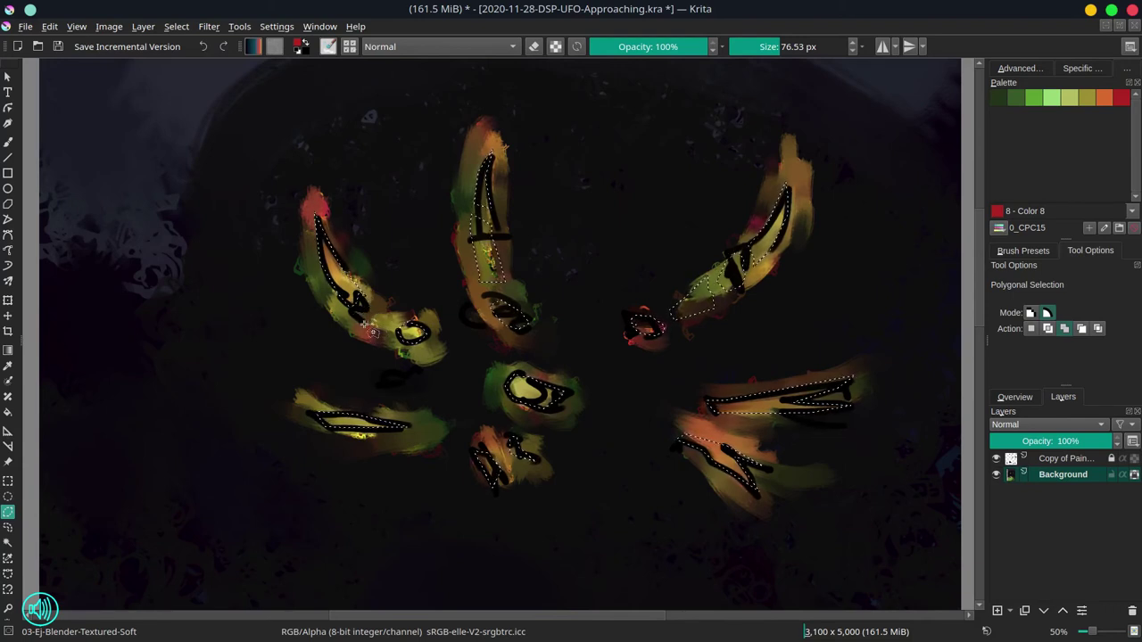
# Step: Create a paint layer above Background and fill the selected lights and figures with the red Color 8
pyautogui.scroll(-2, 687, 430)
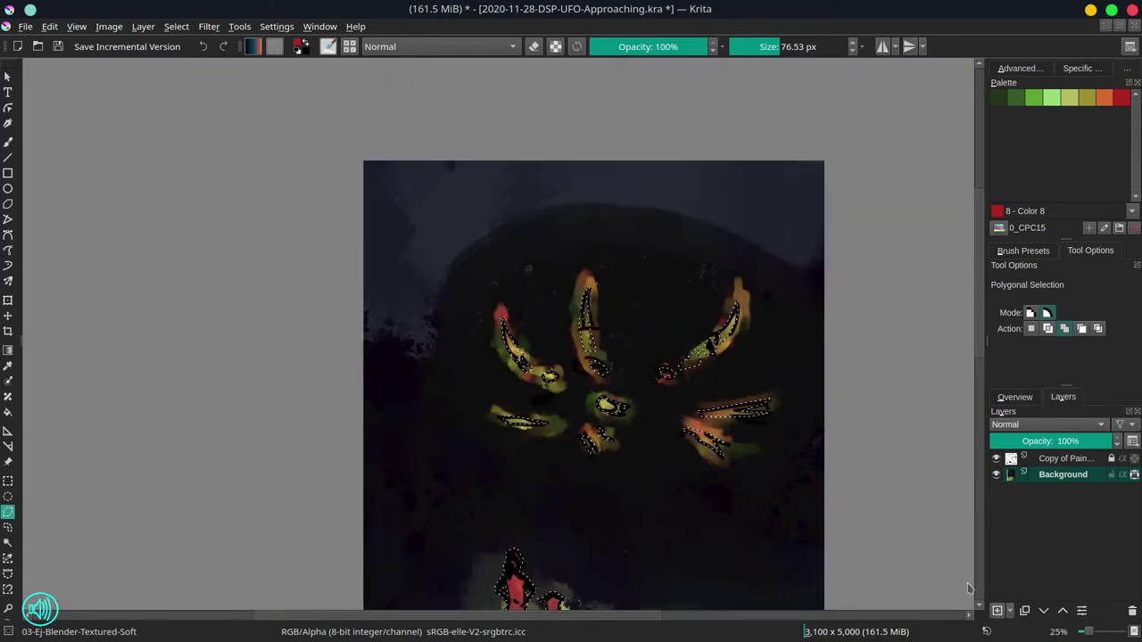
pyautogui.click(997, 611)
pyautogui.moveTo(678, 485); pyautogui.dragTo(647, 391)
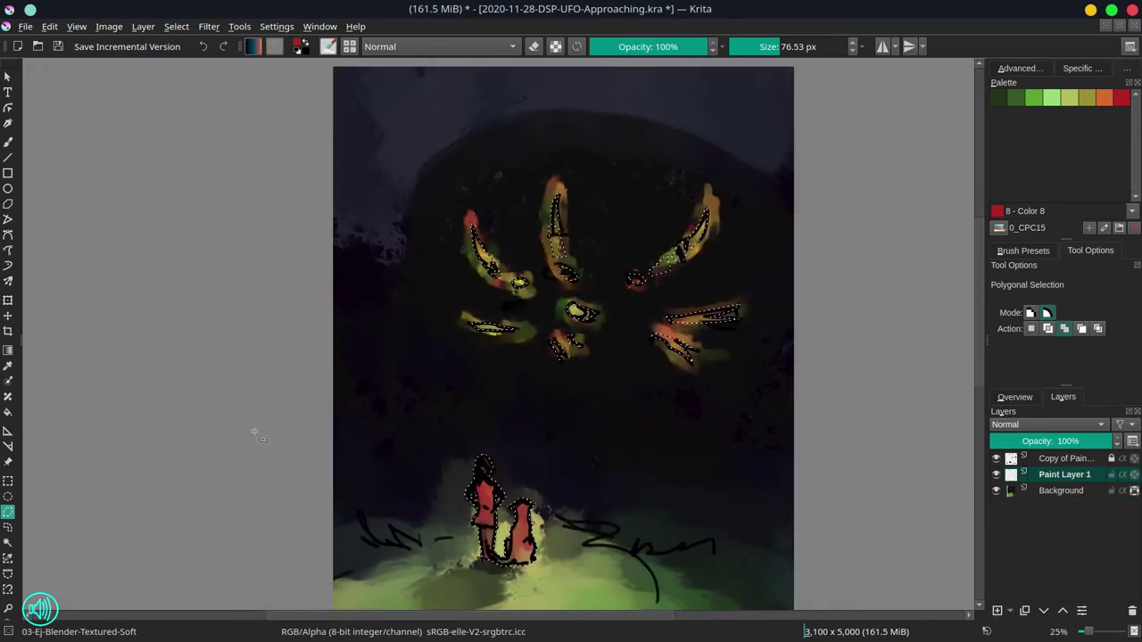
pyautogui.click(8, 412)
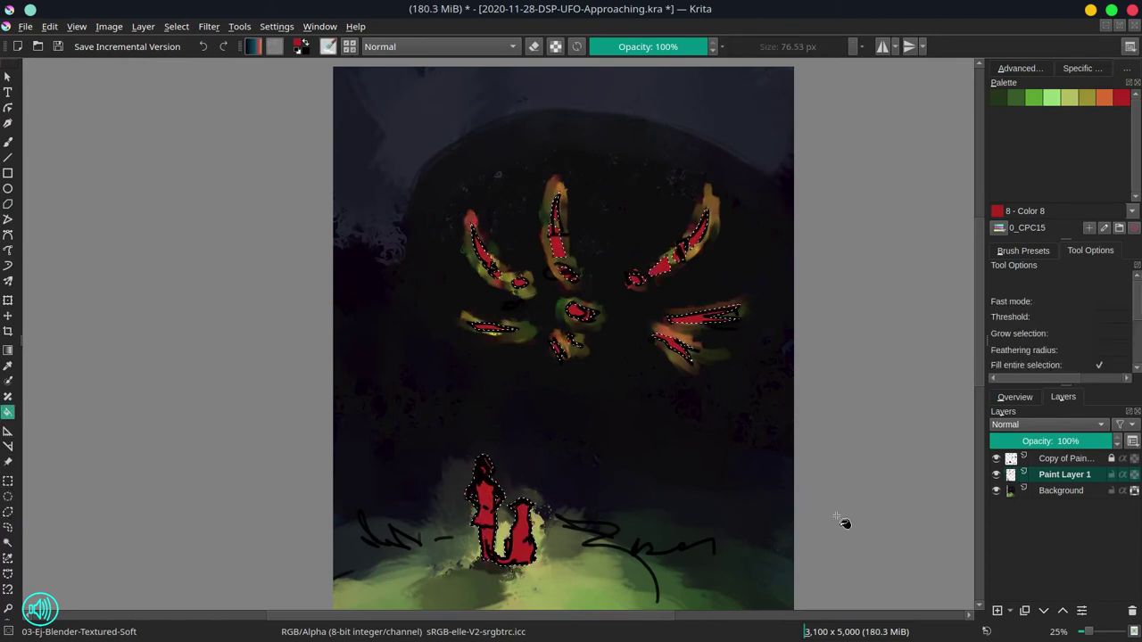
# Step: Try the Color Dodge blending mode on the red-filled layer and restore it to Normal
pyautogui.click(1030, 427)
pyautogui.click(1028, 385)
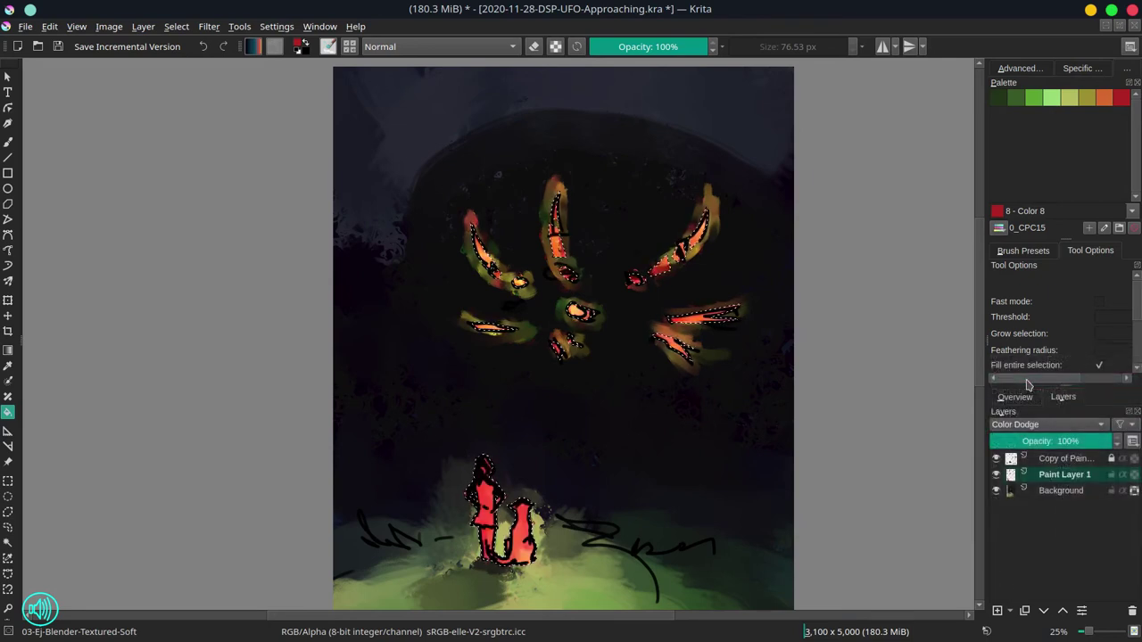
pyautogui.click(1033, 426)
pyautogui.click(1060, 473)
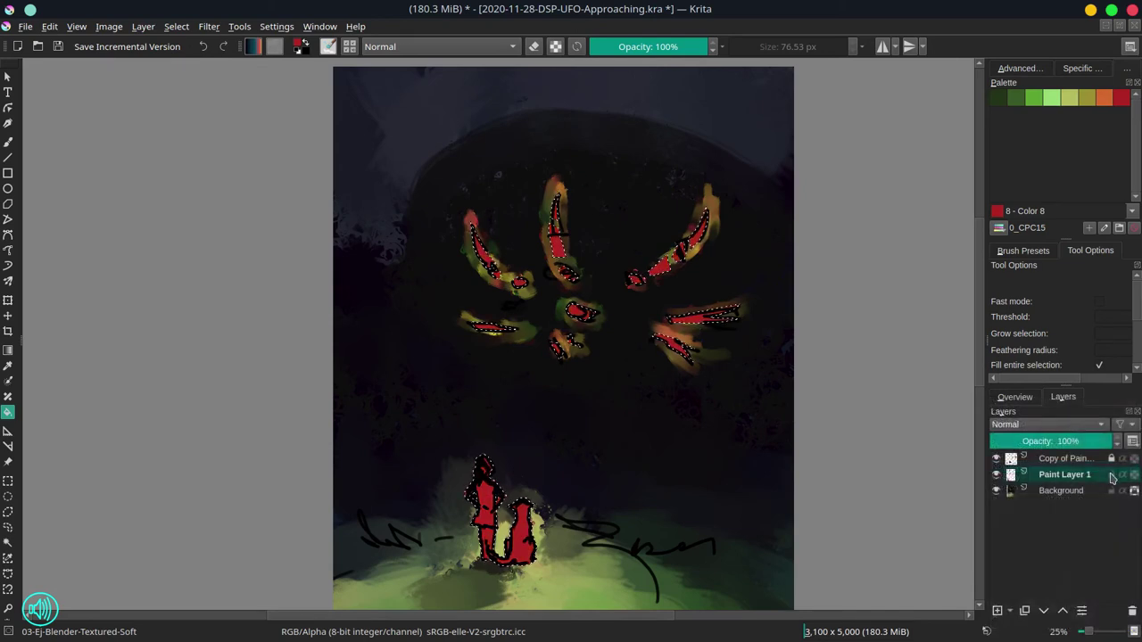
# Step: Hide the red-filled layer and the sketch layer, and make Background the active layer
pyautogui.click(998, 475)
pyautogui.click(996, 458)
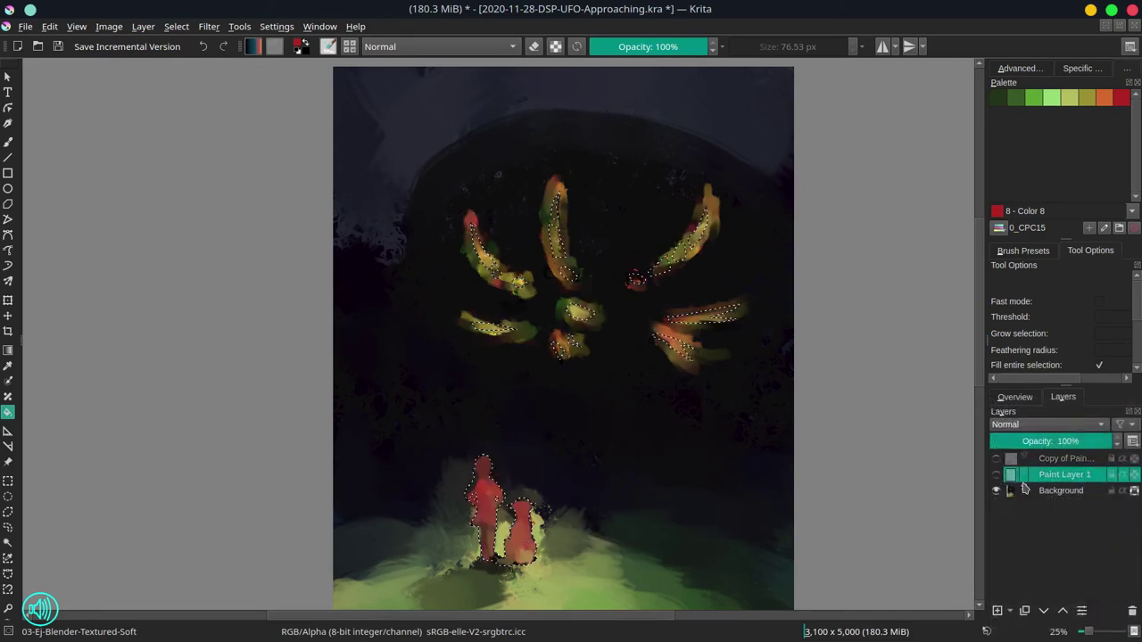
pyautogui.click(1071, 492)
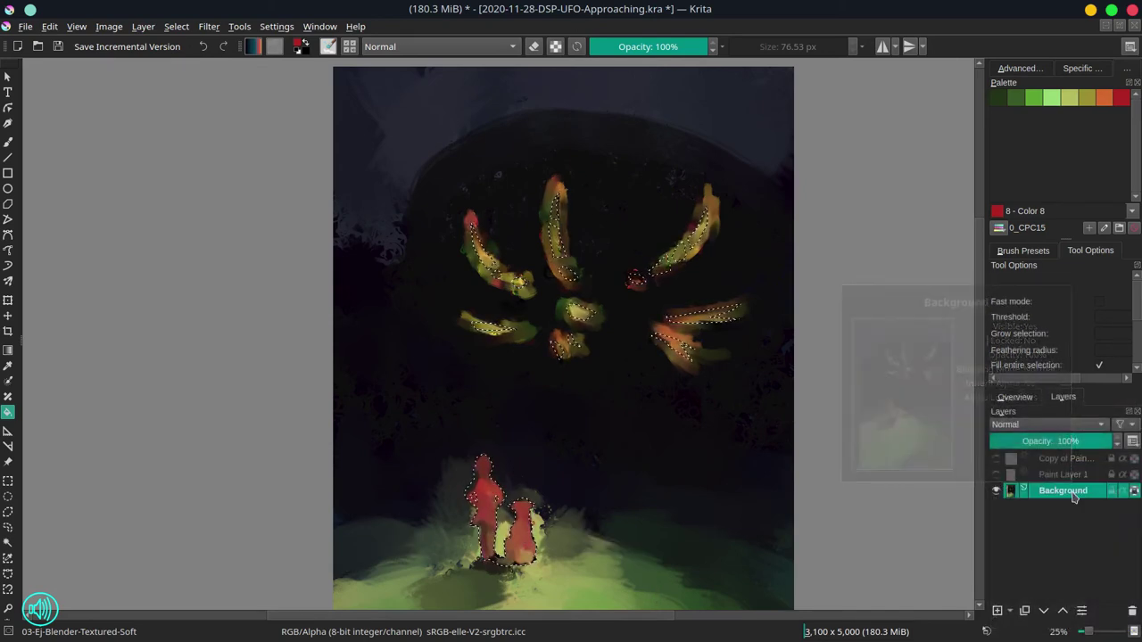
# Step: Invert the selection so the area around the lights and figures is editable, and save the file
pyautogui.scroll(-1, 687, 437)
pyautogui.moveTo(728, 430); pyautogui.dragTo(699, 376)
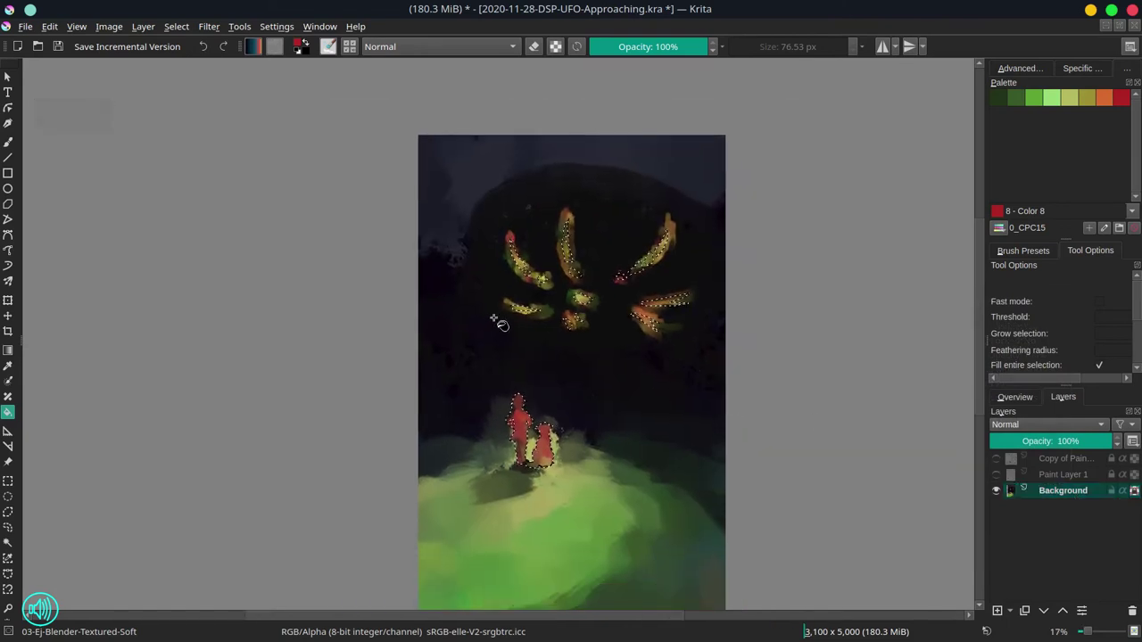
pyautogui.click(176, 26)
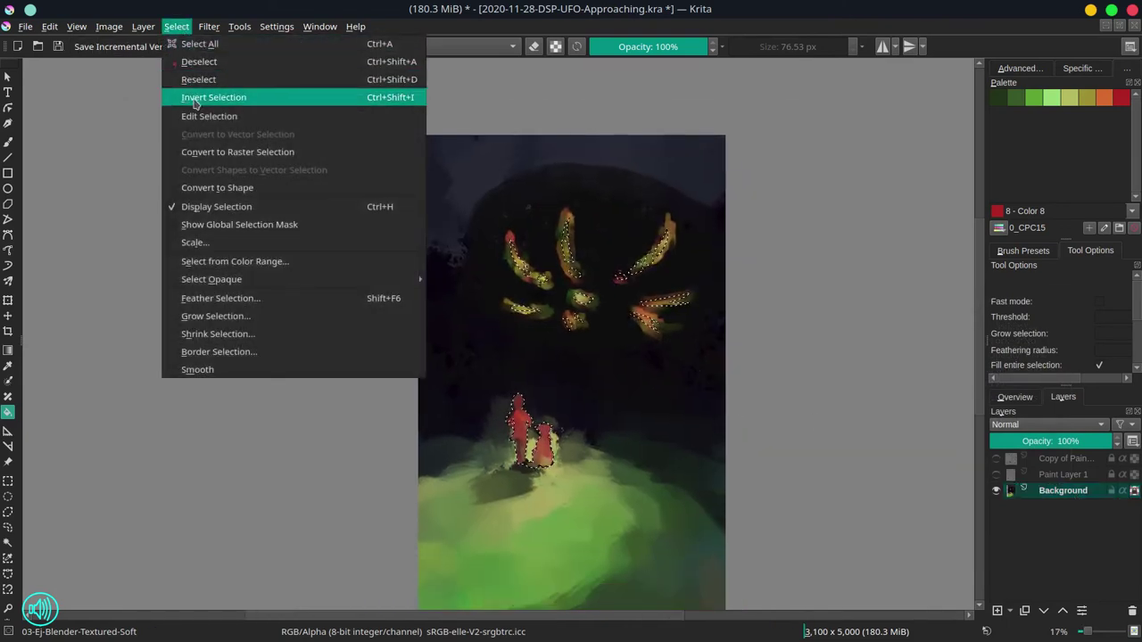
pyautogui.click(201, 98)
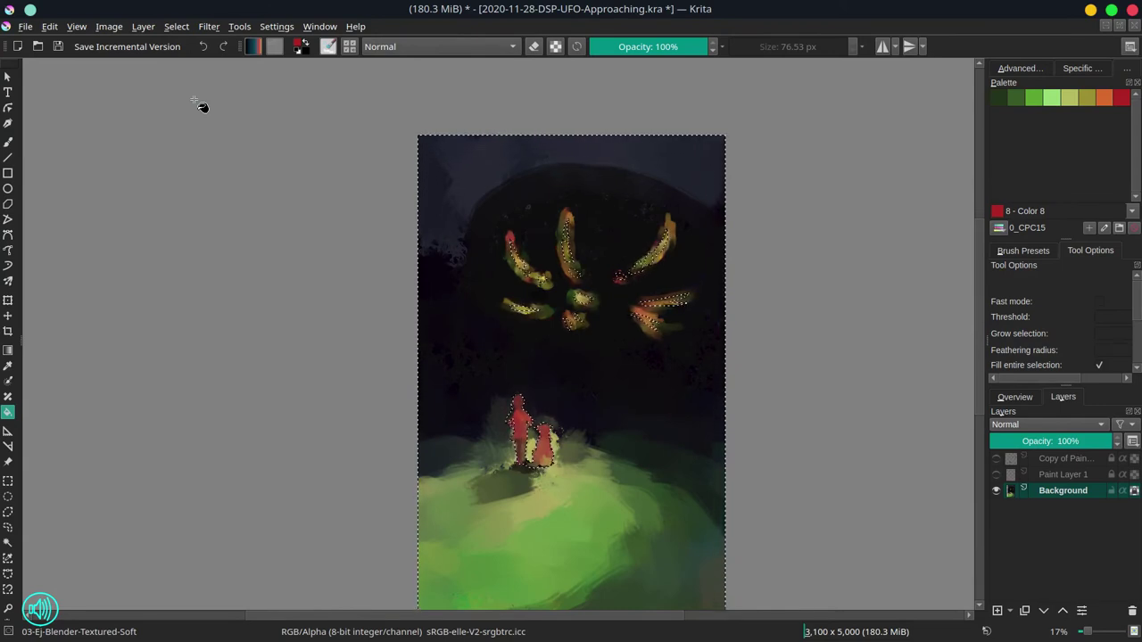
pyautogui.hotkey('ctrl', 's')
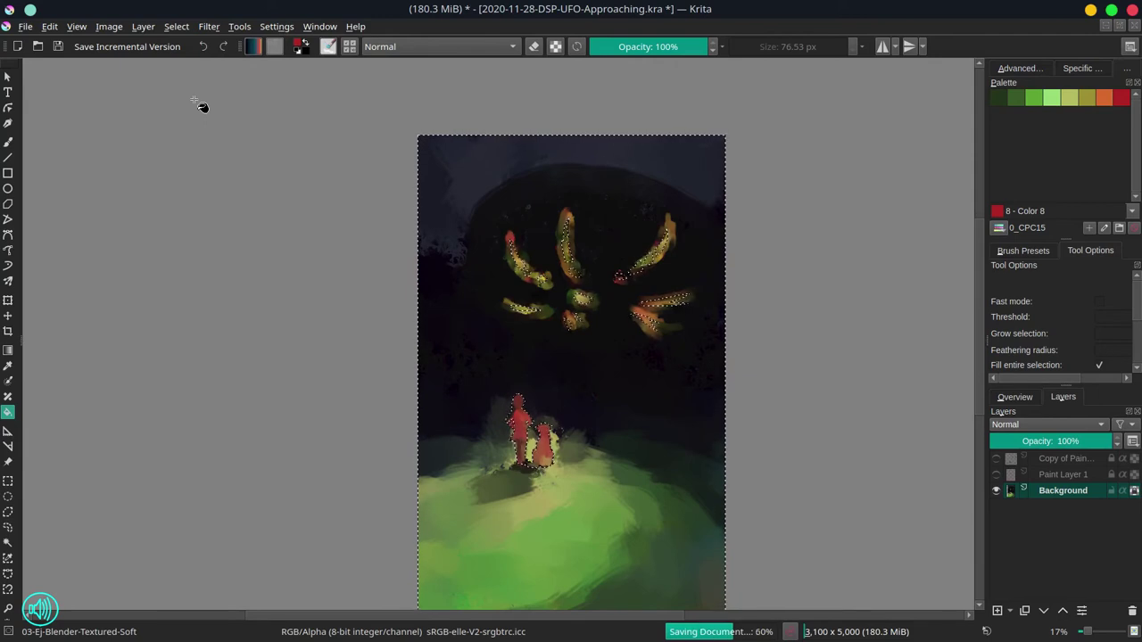
# Step: Choose the 02-Ej-Chalk-Grainy preset, display the advanced colour selector and activate the freehand brush
pyautogui.click(1024, 251)
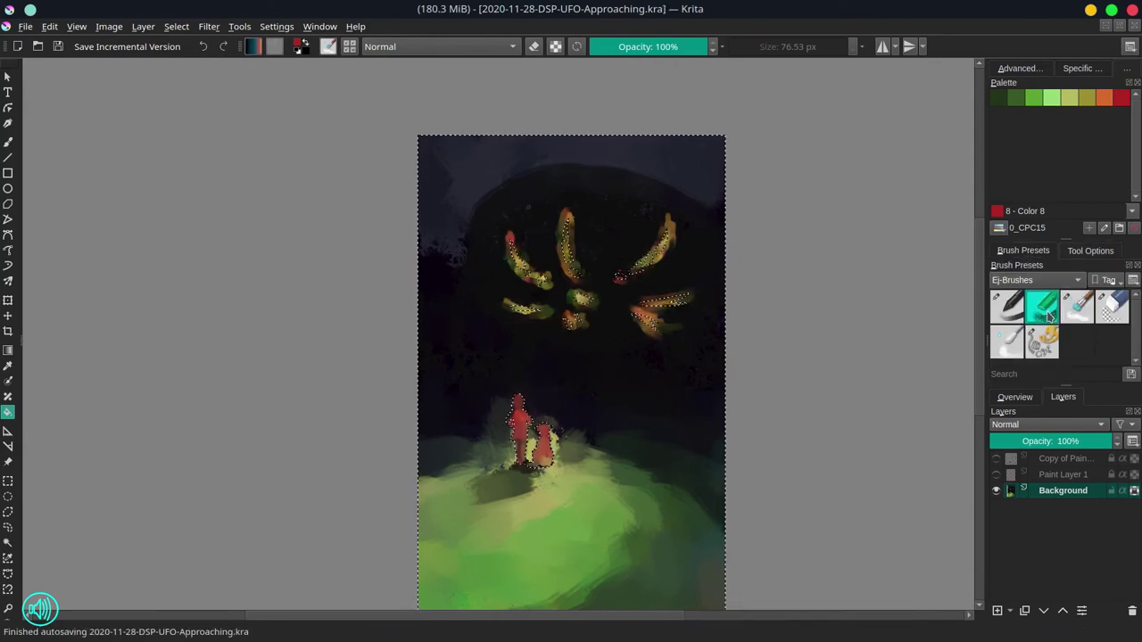
pyautogui.click(1050, 316)
pyautogui.scroll(-2, 604, 244)
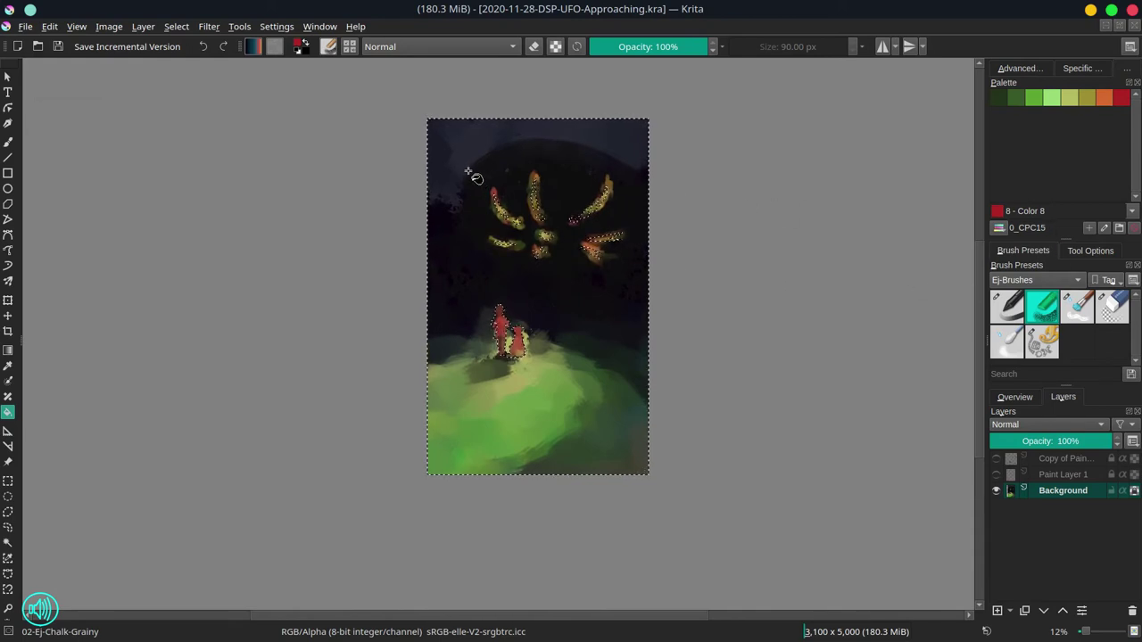
pyautogui.click(1020, 71)
pyautogui.click(8, 145)
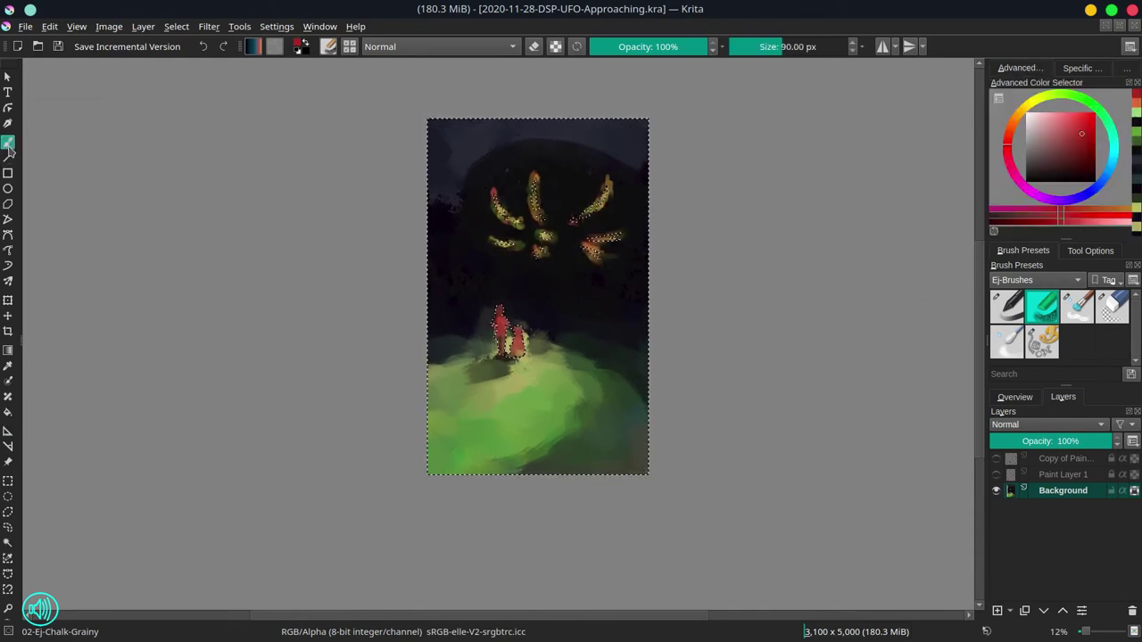
# Step: Paint the upper-left sky beside the UFO with lighter blue-grey tones, using the grainy chalk brush at about 132 px
pyautogui.moveTo(449, 158); pyautogui.dragTo(461, 158)
pyautogui.keyDown('ctrl'); pyautogui.click(464, 160); pyautogui.keyUp('ctrl')
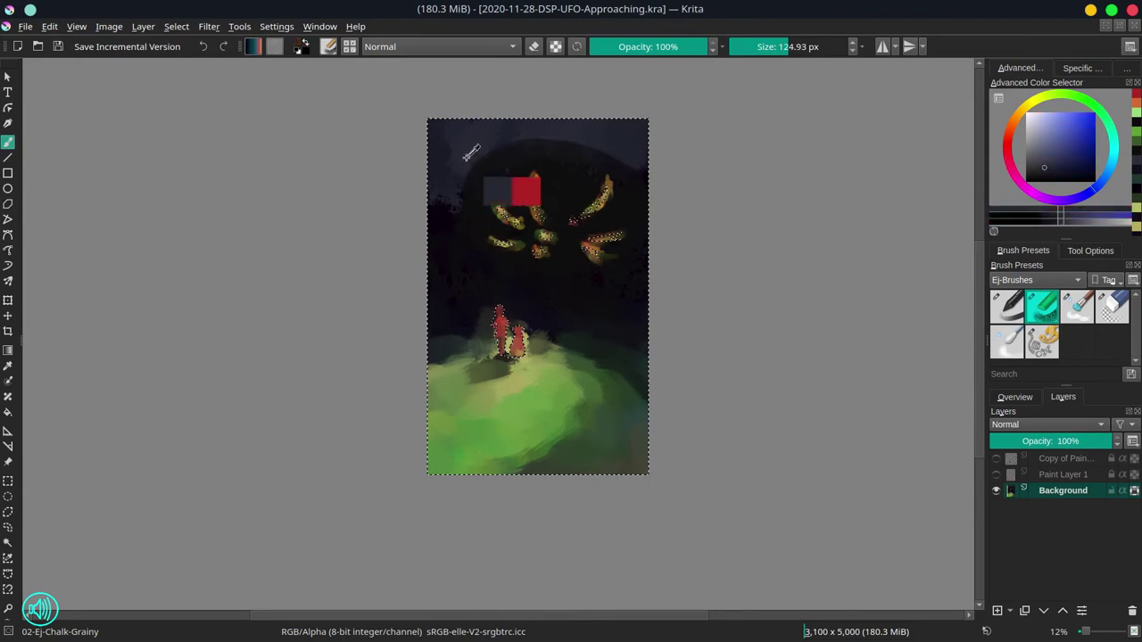
pyautogui.moveTo(1043, 167); pyautogui.dragTo(1041, 162)
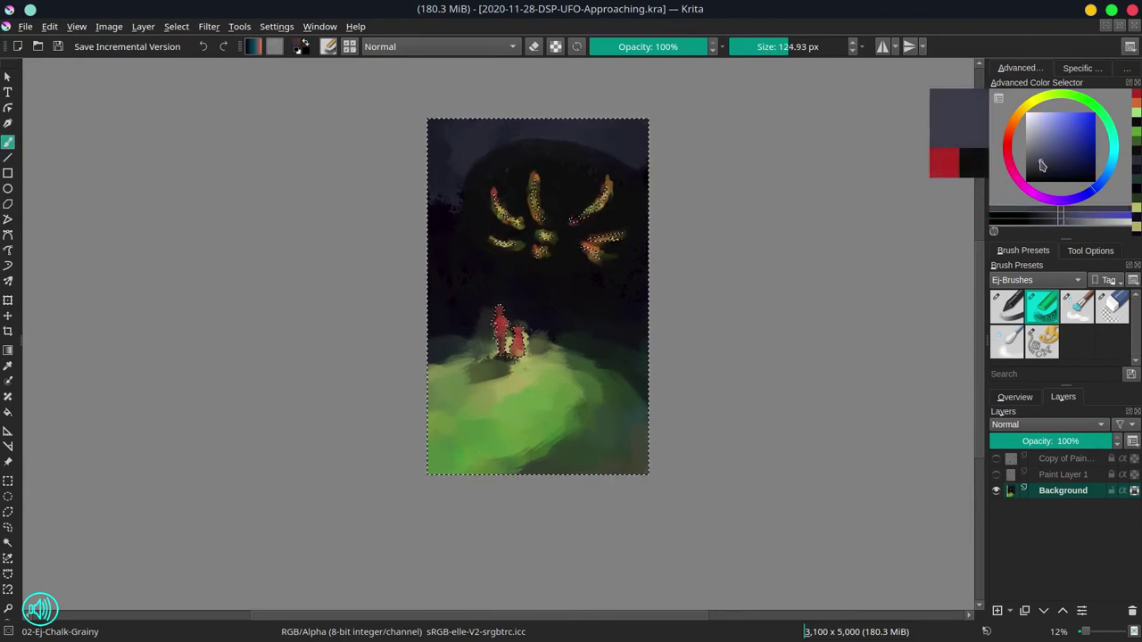
pyautogui.moveTo(470, 212)
pyautogui.keyDown('shift'); pyautogui.mouseDown()
pyautogui.moveTo(431, 191)
pyautogui.moveTo(458, 210)
pyautogui.moveTo(443, 182)
pyautogui.moveTo(461, 182)
pyautogui.moveTo(435, 178)
pyautogui.moveTo(458, 154)
pyautogui.moveTo(428, 138)
pyautogui.mouseUp(); pyautogui.keyUp('shift')
pyautogui.keyDown('ctrl'); pyautogui.click(470, 155); pyautogui.keyUp('ctrl')
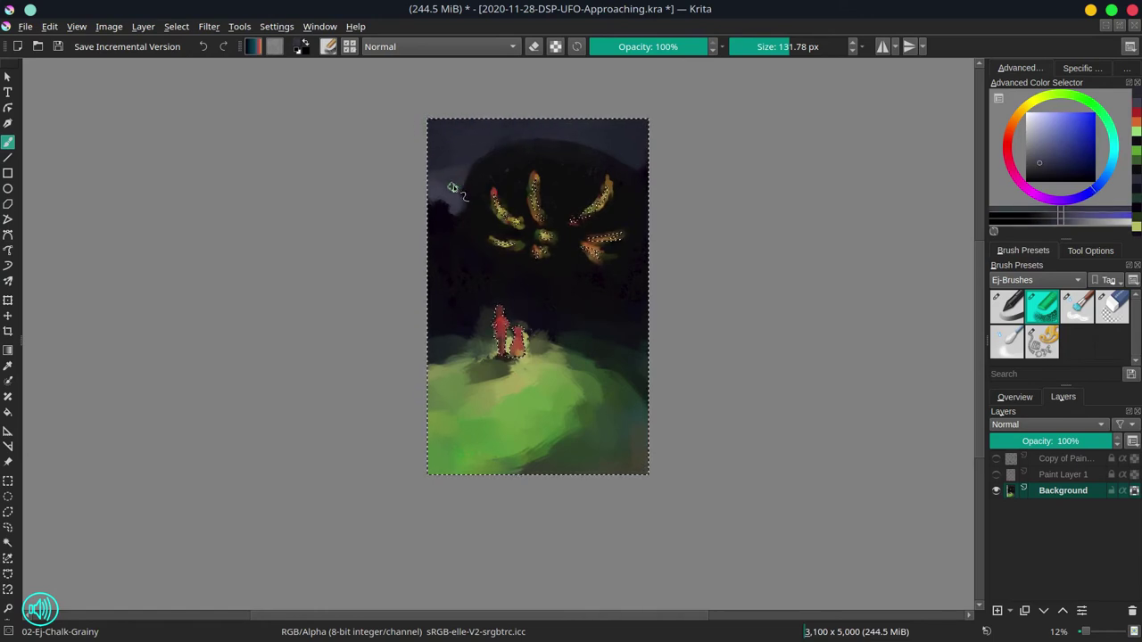
pyautogui.keyDown('ctrl'); pyautogui.click(437, 170); pyautogui.keyUp('ctrl')
pyautogui.keyDown('ctrl'); pyautogui.click(442, 179); pyautogui.keyUp('ctrl')
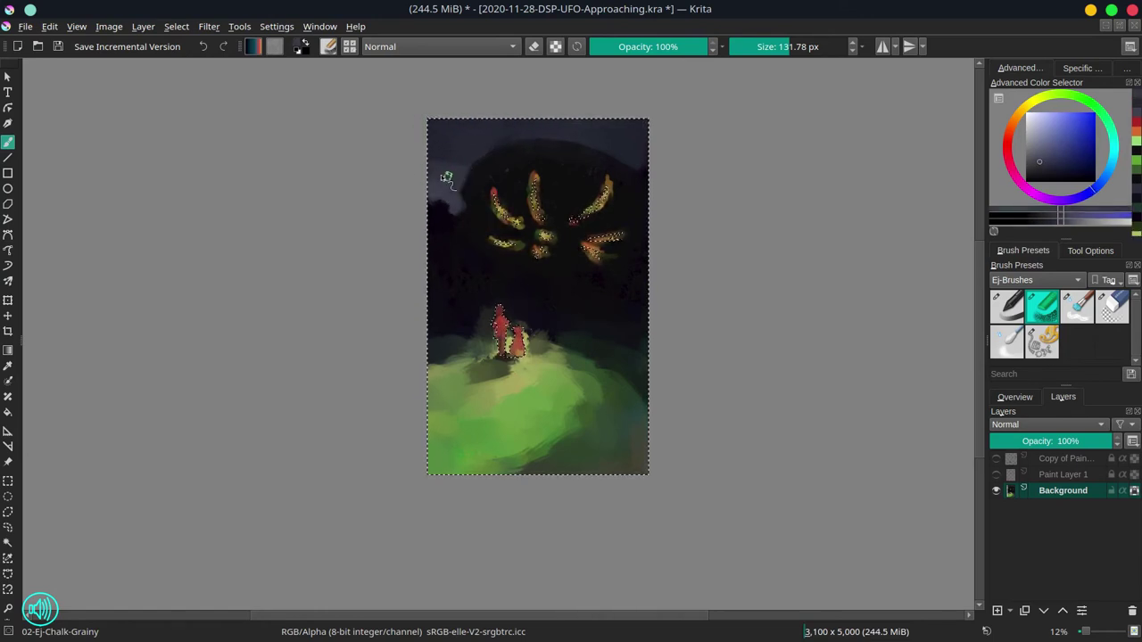
pyautogui.moveTo(450, 190); pyautogui.dragTo(428, 188)
# Step: Sample the night-sky tones and brush them along the strip of sky above the UFO's dome
pyautogui.keyDown('ctrl'); pyautogui.click(485, 137); pyautogui.keyUp('ctrl')
pyautogui.moveTo(473, 134)
pyautogui.mouseDown()
pyautogui.moveTo(428, 138)
pyautogui.moveTo(555, 128)
pyautogui.mouseUp()
pyautogui.keyDown('ctrl'); pyautogui.click(533, 129); pyautogui.keyUp('ctrl')
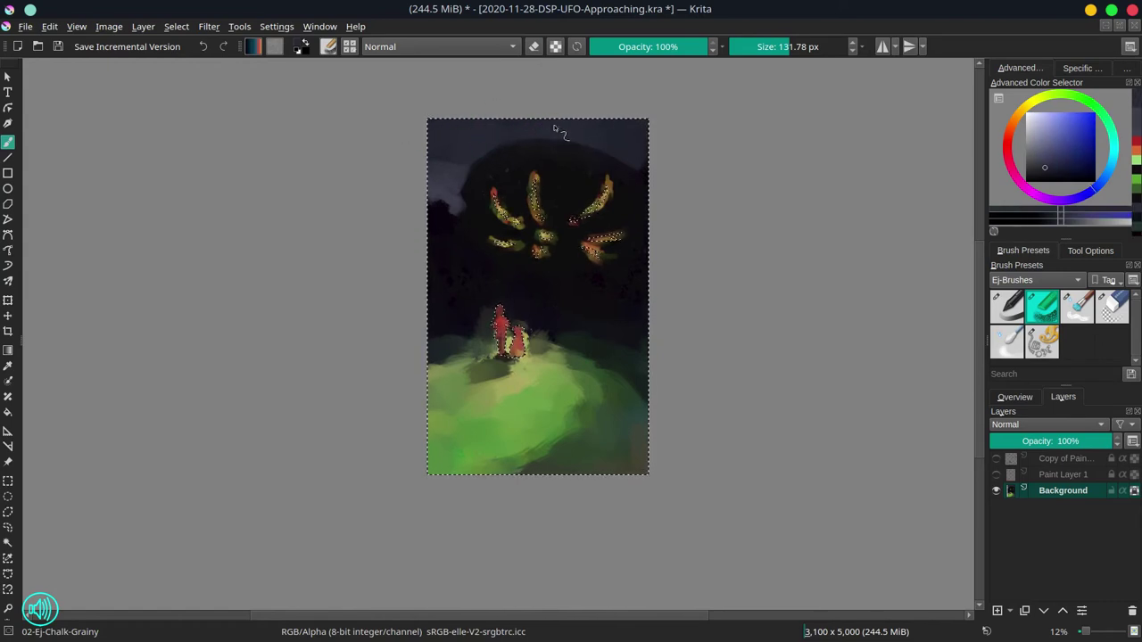
pyautogui.moveTo(650, 128); pyautogui.dragTo(716, 125)
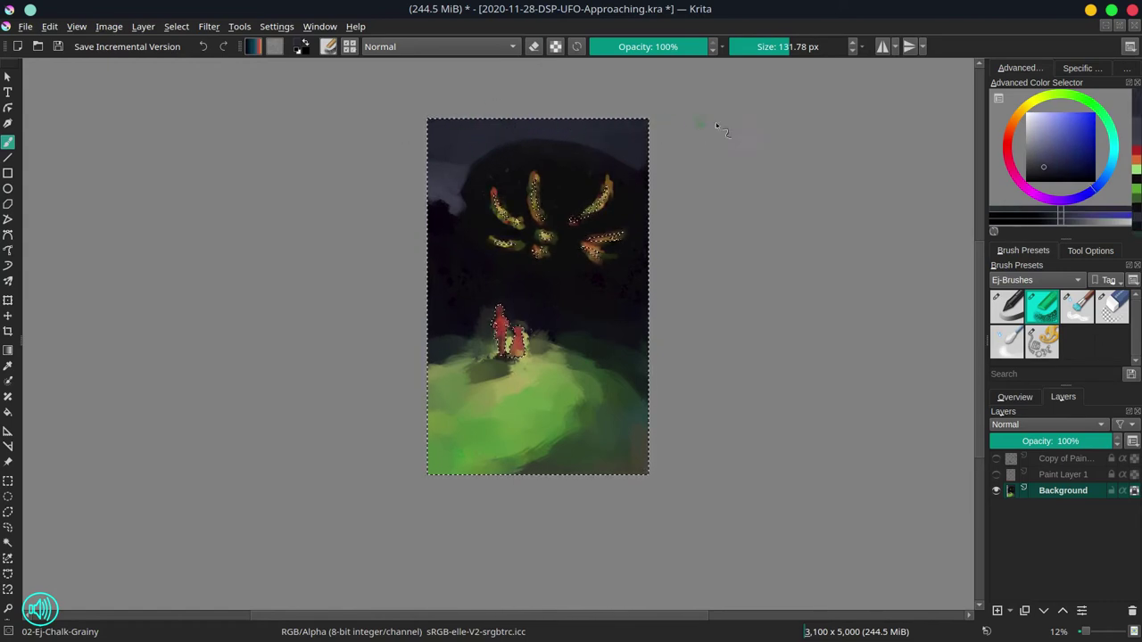
# Step: Touch up the UFO's dome with sampled near-black tones, using the chalk brush reduced to about 111 px
pyautogui.keyDown('ctrl'); pyautogui.click(634, 163); pyautogui.keyUp('ctrl')
pyautogui.keyDown('ctrl'); pyautogui.click(492, 170); pyautogui.keyUp('ctrl')
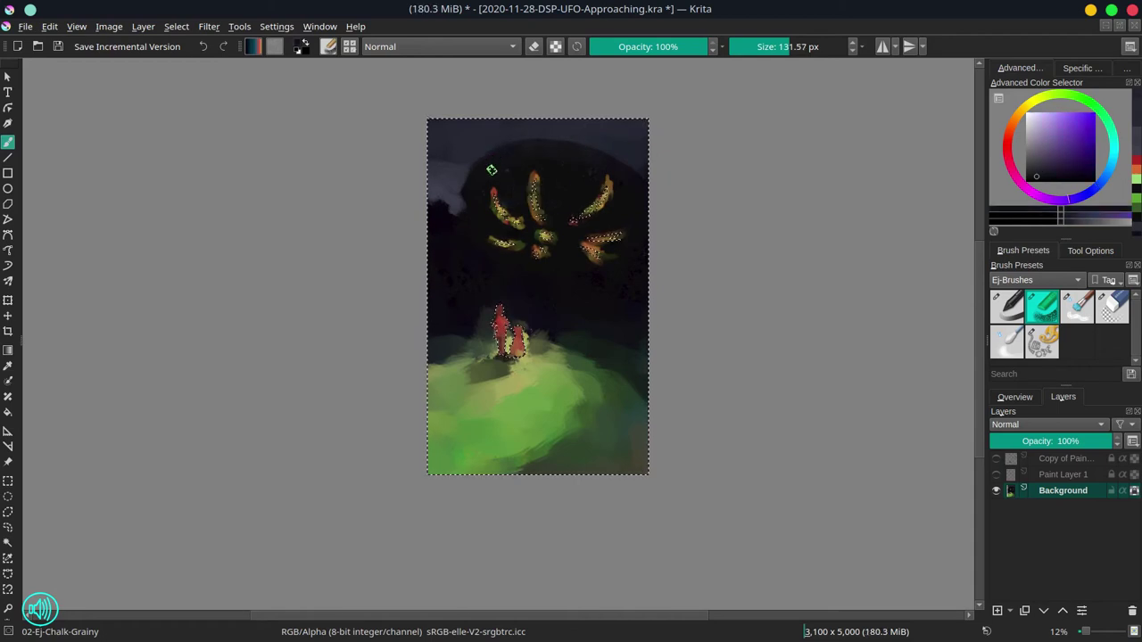
pyautogui.keyDown('shift'); pyautogui.moveTo(484, 172); pyautogui.dragTo(480, 171); pyautogui.keyUp('shift')
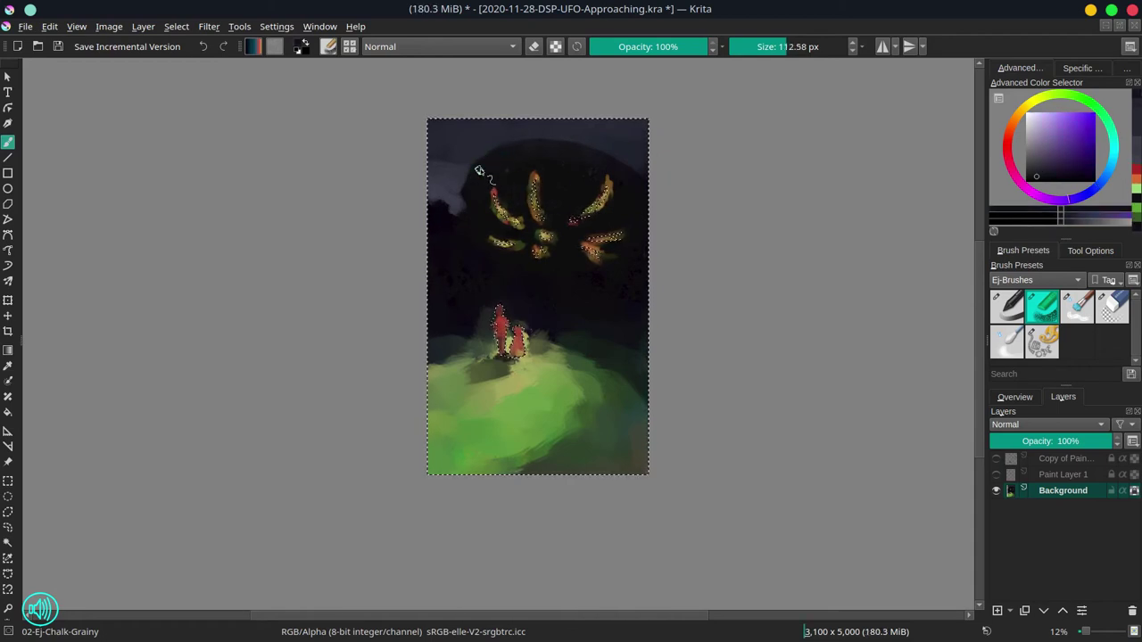
pyautogui.keyDown('ctrl'); pyautogui.click(591, 158); pyautogui.keyUp('ctrl')
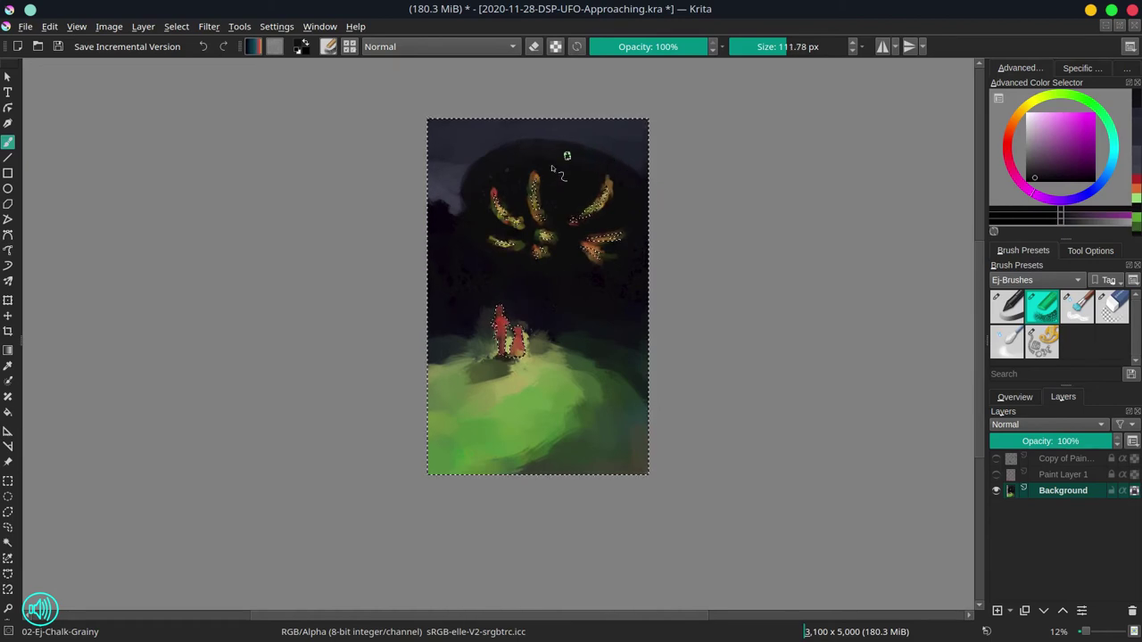
pyautogui.keyDown('ctrl'); pyautogui.click(520, 180); pyautogui.keyUp('ctrl')
pyautogui.keyDown('ctrl'); pyautogui.click(510, 205); pyautogui.keyUp('ctrl')
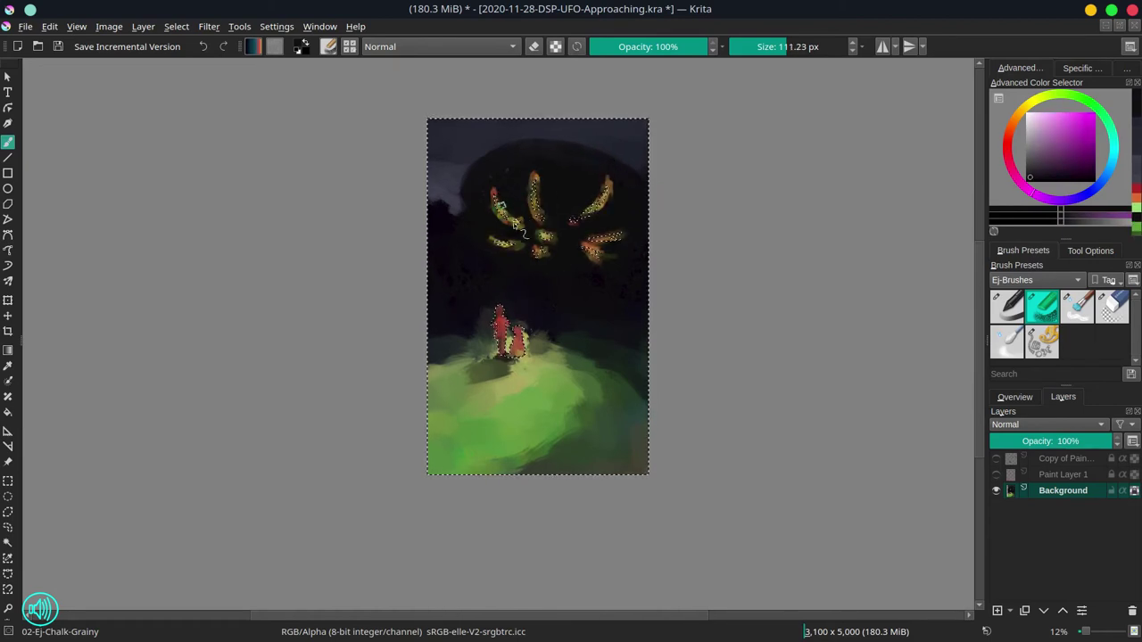
# Step: Paint dark tones around each UFO light to clean off the colour spill, and display the canvas overview
pyautogui.moveTo(491, 194); pyautogui.dragTo(495, 191)
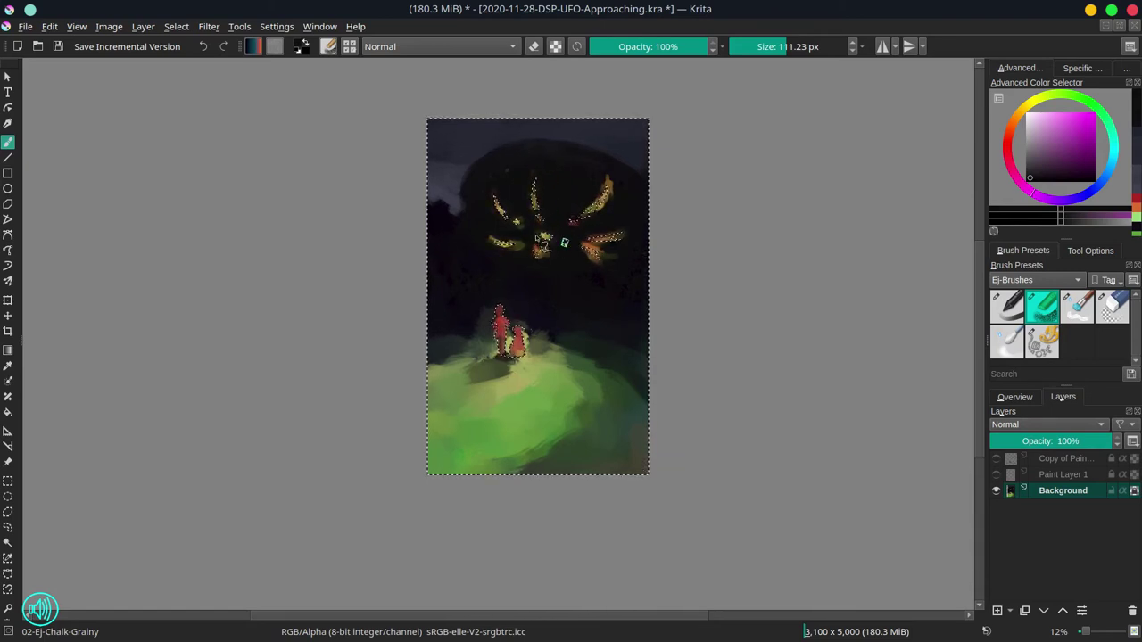
pyautogui.click(544, 244)
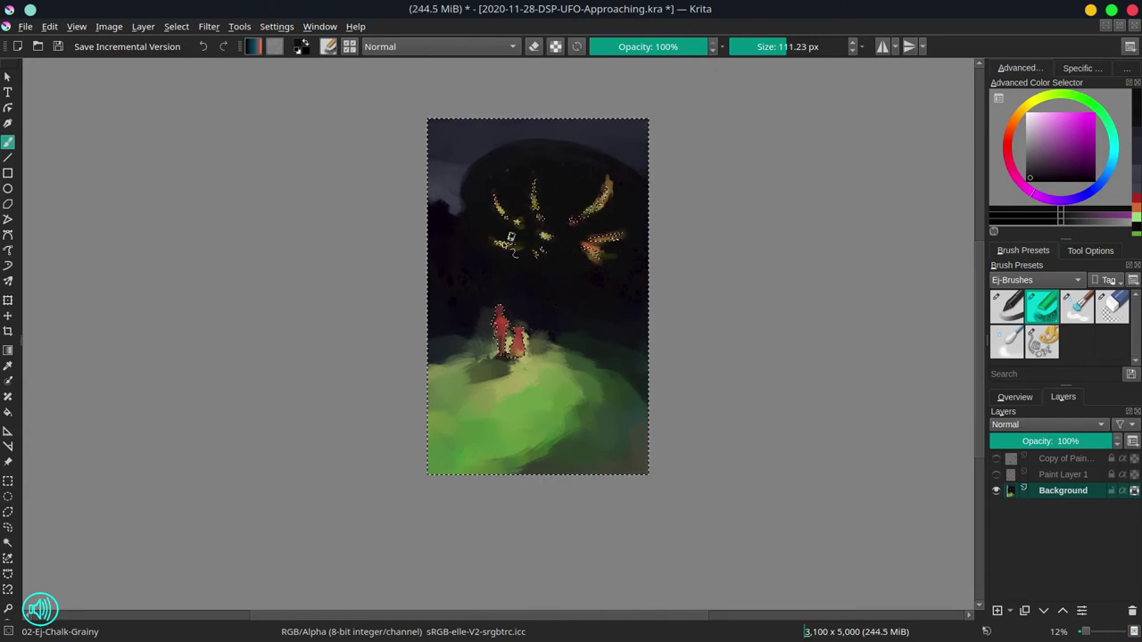
pyautogui.moveTo(574, 219)
pyautogui.mouseDown()
pyautogui.moveTo(628, 186)
pyautogui.moveTo(595, 174)
pyautogui.moveTo(571, 210)
pyautogui.moveTo(612, 191)
pyautogui.moveTo(582, 247)
pyautogui.moveTo(616, 244)
pyautogui.mouseUp()
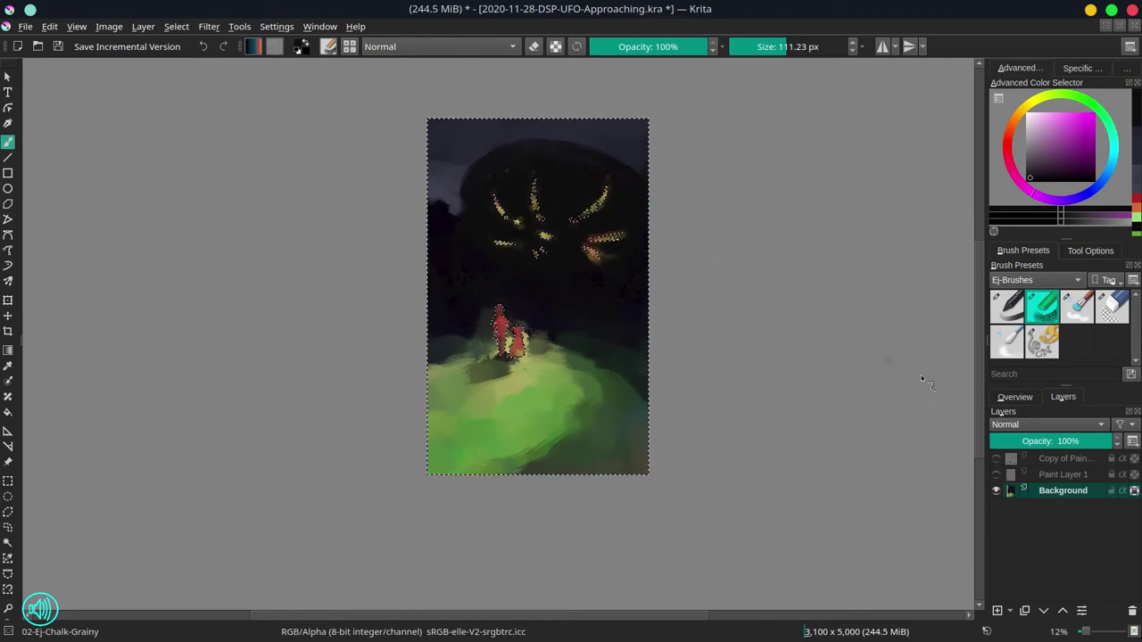
pyautogui.click(1015, 397)
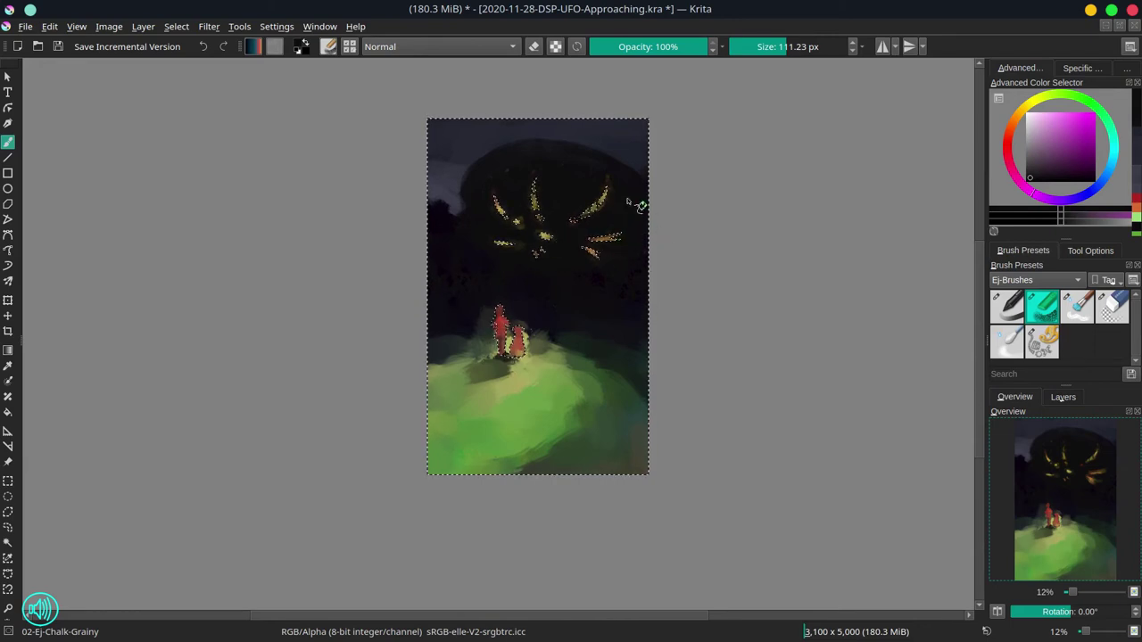
pyautogui.moveTo(525, 250); pyautogui.dragTo(553, 248)
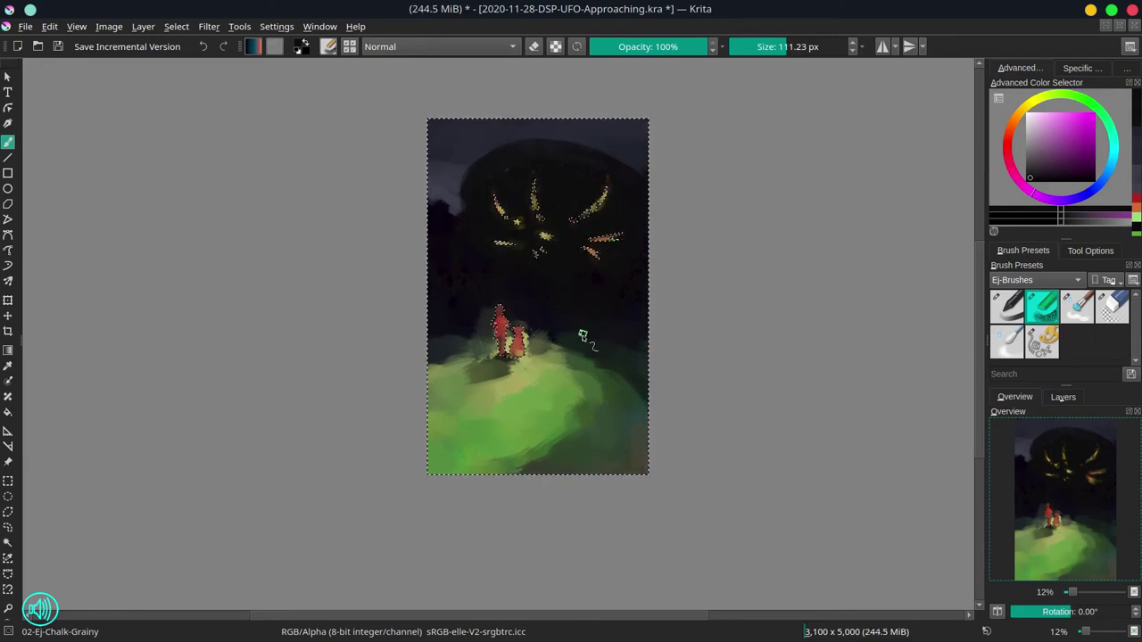
# Step: Darken the background on both sides of the figures with sampled night tones, using a brush of about 155 px
pyautogui.keyDown('ctrl'); pyautogui.click(471, 317); pyautogui.keyUp('ctrl')
pyautogui.moveTo(422, 337); pyautogui.dragTo(433, 337)
pyautogui.moveTo(471, 314); pyautogui.dragTo(486, 326)
pyautogui.keyDown('ctrl'); pyautogui.click(559, 319); pyautogui.keyUp('ctrl')
pyautogui.moveTo(560, 318); pyautogui.dragTo(562, 319)
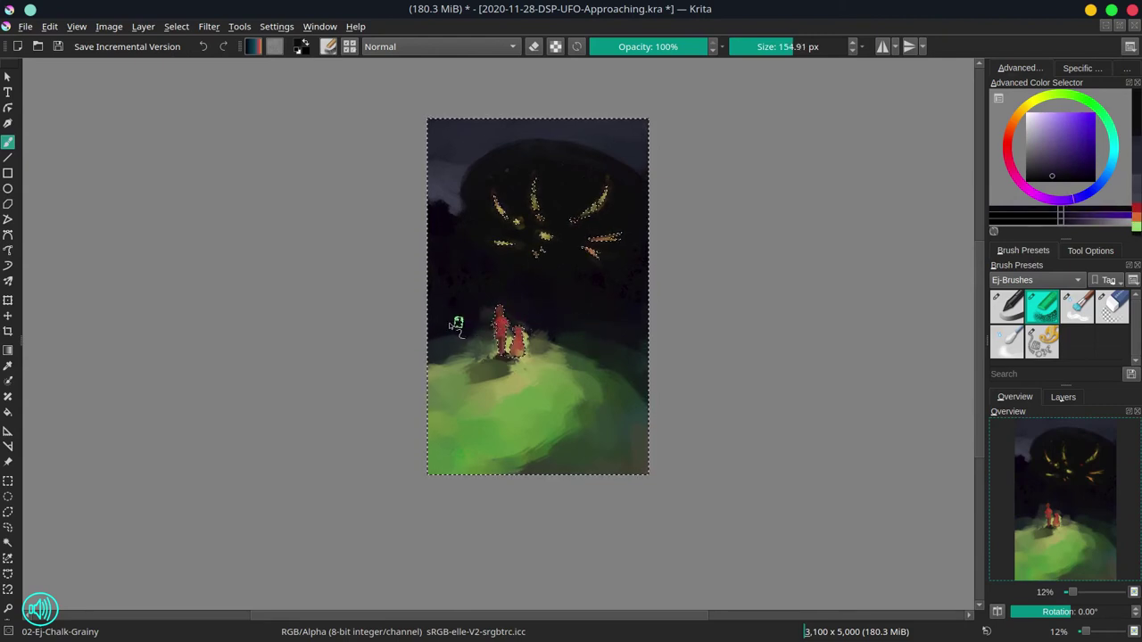
pyautogui.moveTo(457, 326); pyautogui.dragTo(484, 309)
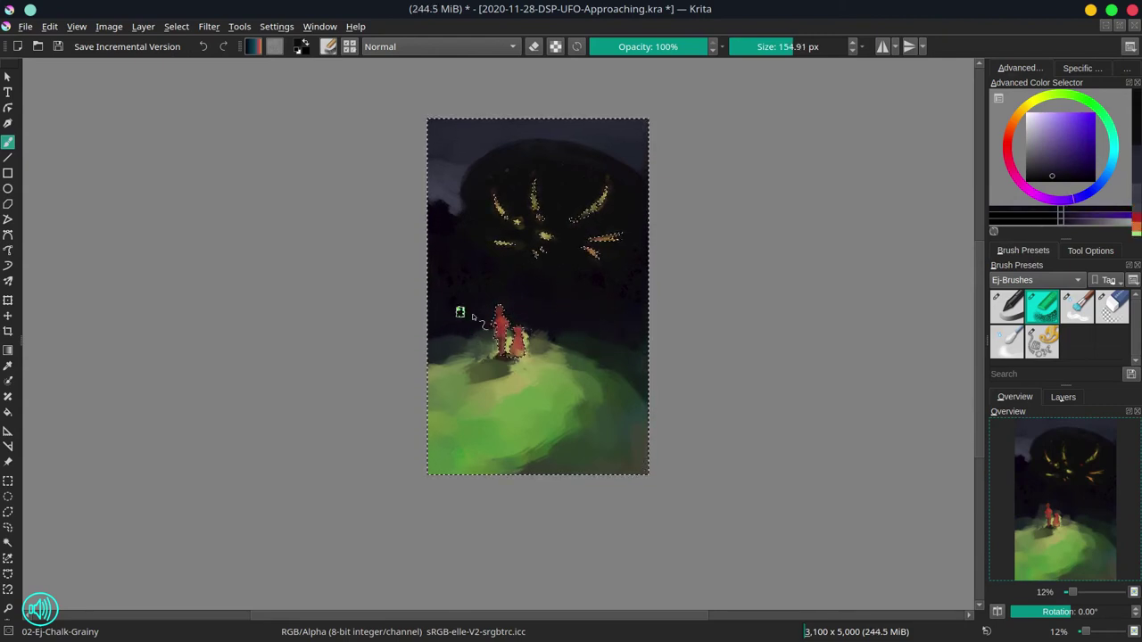
# Step: Repaint the hill's far edge behind the figures with sampled dark and light green tones to form a clean curve
pyautogui.keyDown('ctrl'); pyautogui.click(599, 336); pyautogui.keyUp('ctrl')
pyautogui.moveTo(558, 339)
pyautogui.mouseDown()
pyautogui.moveTo(538, 340)
pyautogui.moveTo(580, 343)
pyautogui.mouseUp()
pyautogui.keyDown('ctrl'); pyautogui.click(532, 357); pyautogui.keyUp('ctrl')
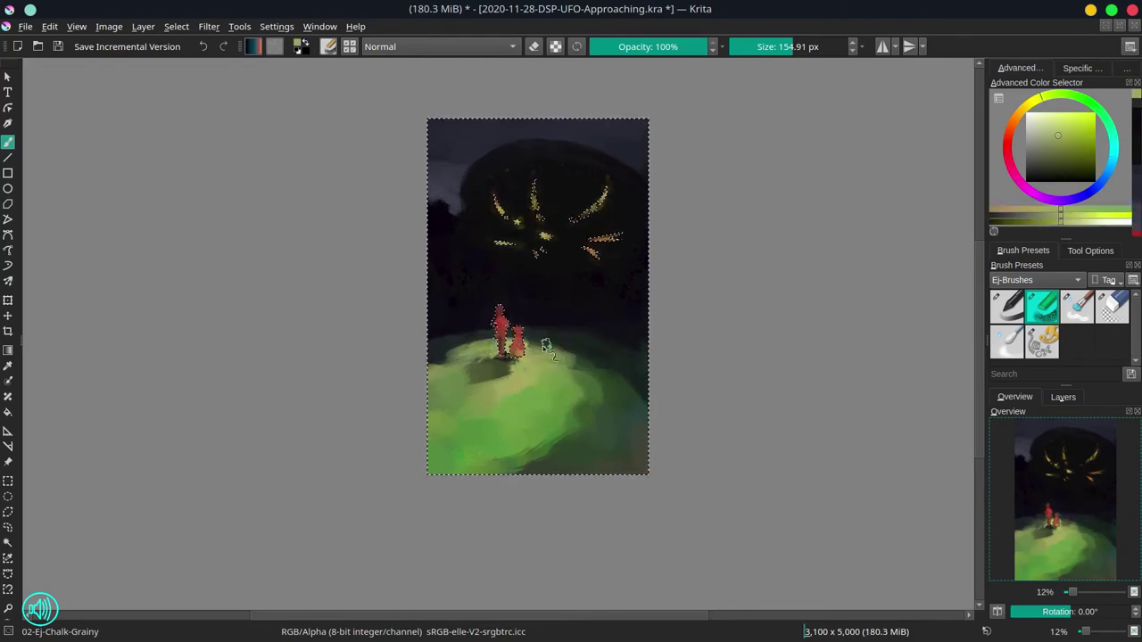
pyautogui.keyDown('ctrl'); pyautogui.click(434, 352); pyautogui.keyUp('ctrl')
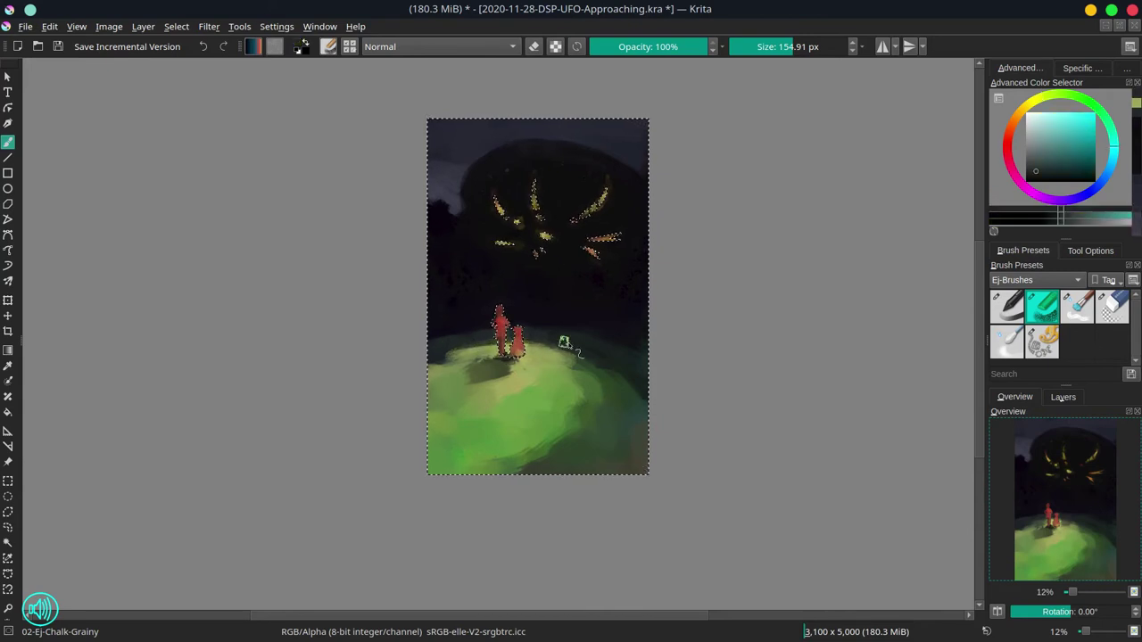
pyautogui.keyDown('ctrl'); pyautogui.click(467, 341); pyautogui.keyUp('ctrl')
pyautogui.moveTo(438, 336); pyautogui.dragTo(431, 356)
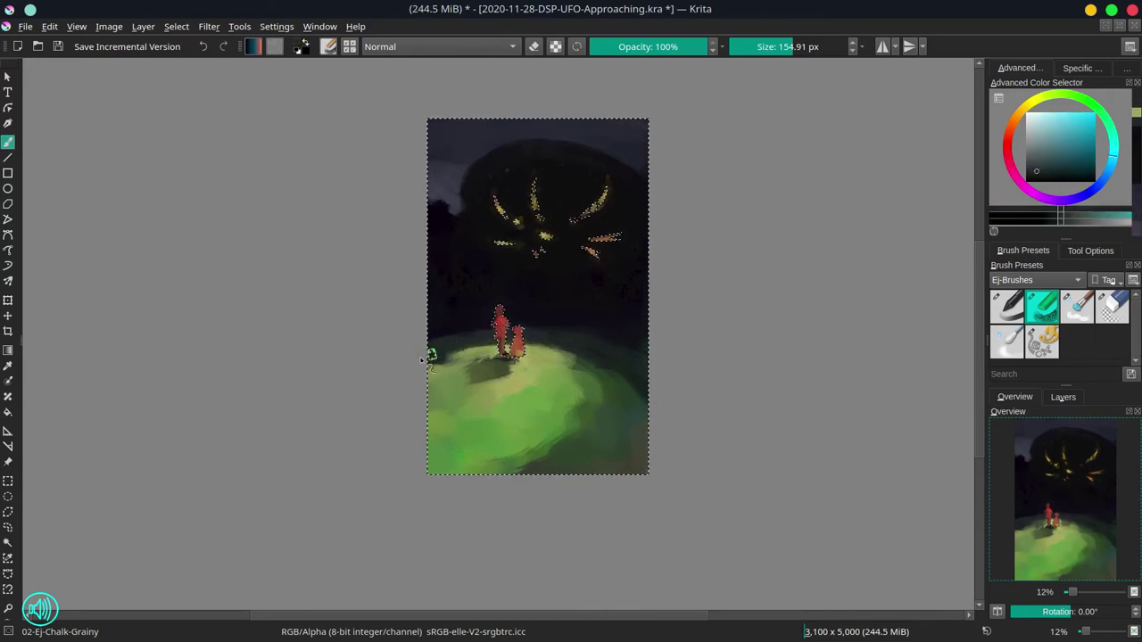
# Step: Darken the figures' cast shadow and blend the grass around it with sampled tones, at a brush size of about 148 px
pyautogui.keyDown('ctrl'); pyautogui.click(507, 363); pyautogui.keyUp('ctrl')
pyautogui.moveTo(503, 368)
pyautogui.mouseDown()
pyautogui.moveTo(476, 349)
pyautogui.moveTo(491, 343)
pyautogui.moveTo(468, 352)
pyautogui.moveTo(462, 371)
pyautogui.moveTo(428, 375)
pyautogui.moveTo(461, 364)
pyautogui.moveTo(429, 368)
pyautogui.moveTo(458, 330)
pyautogui.mouseUp()
pyautogui.keyDown('ctrl'); pyautogui.click(551, 312); pyautogui.keyUp('ctrl')
pyautogui.keyDown('ctrl'); pyautogui.click(482, 375); pyautogui.keyUp('ctrl')
pyautogui.keyDown('ctrl'); pyautogui.click(458, 363); pyautogui.keyUp('ctrl')
pyautogui.keyDown('ctrl'); pyautogui.click(450, 340); pyautogui.keyUp('ctrl')
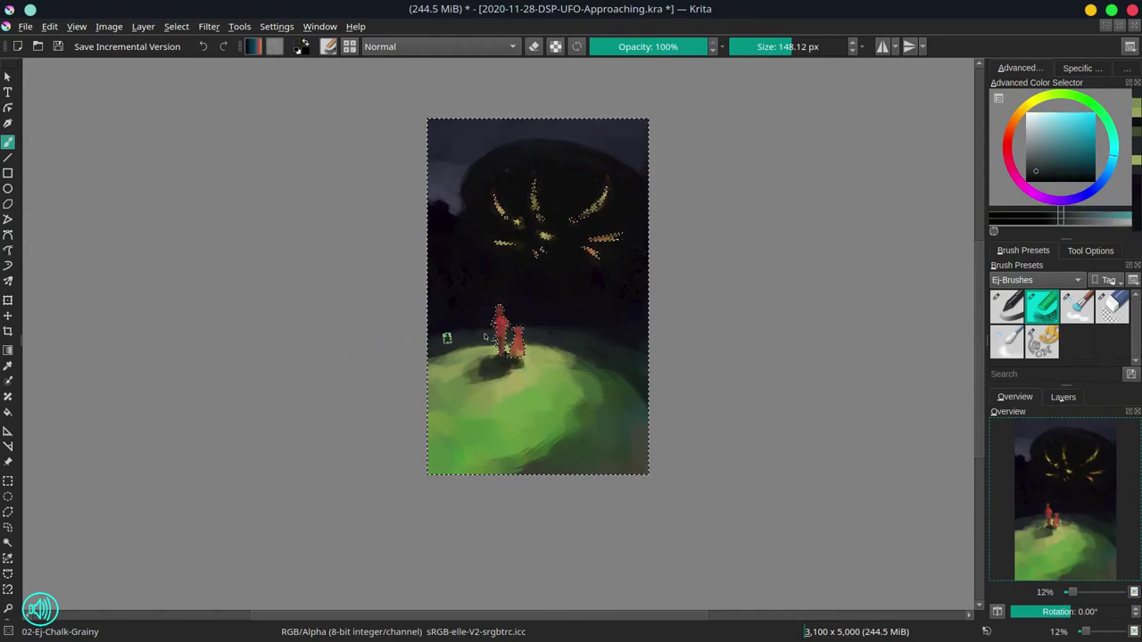
# Step: Round off the right side of the lit hill with sampled dark and bright green strokes down to the canvas bottom
pyautogui.keyDown('ctrl'); pyautogui.click(570, 348); pyautogui.keyUp('ctrl')
pyautogui.moveTo(589, 338); pyautogui.dragTo(612, 344)
pyautogui.keyDown('ctrl'); pyautogui.click(619, 375); pyautogui.keyUp('ctrl')
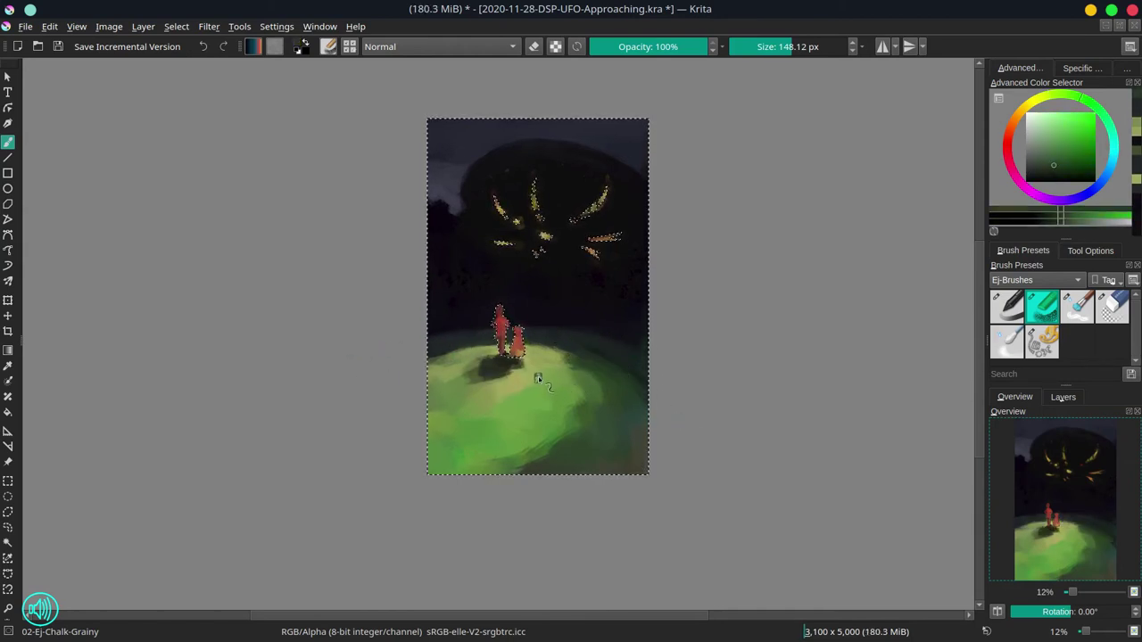
pyautogui.keyDown('ctrl'); pyautogui.click(592, 380); pyautogui.keyUp('ctrl')
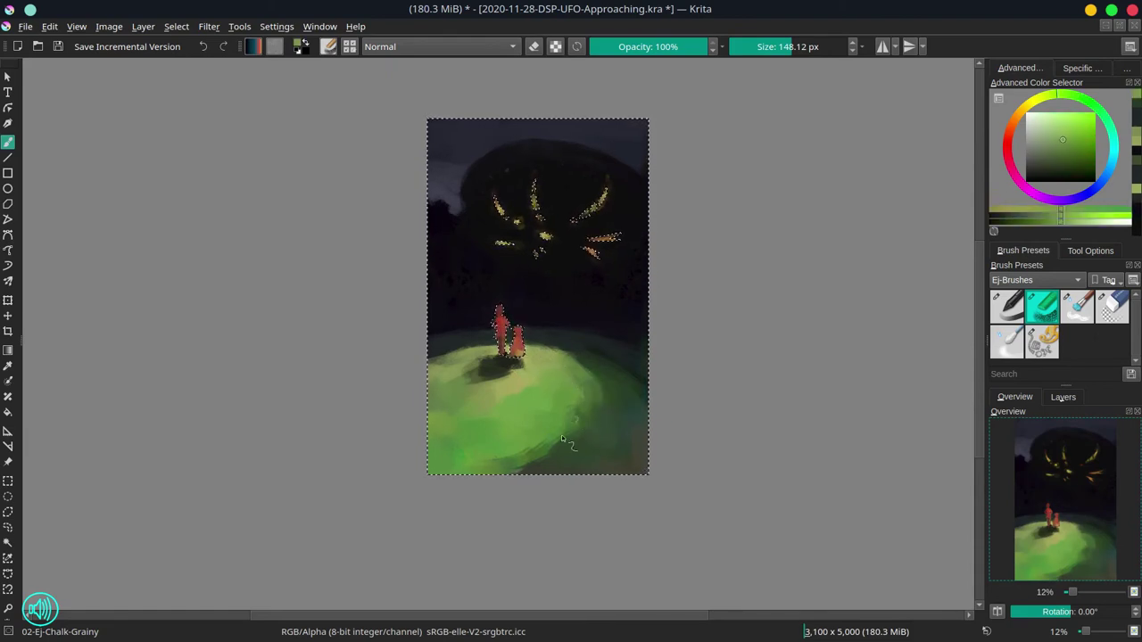
pyautogui.keyDown('ctrl'); pyautogui.click(535, 434); pyautogui.keyUp('ctrl')
pyautogui.moveTo(510, 467)
pyautogui.mouseDown()
pyautogui.moveTo(574, 436)
pyautogui.moveTo(538, 472)
pyautogui.moveTo(593, 420)
pyautogui.moveTo(543, 475)
pyautogui.mouseUp()
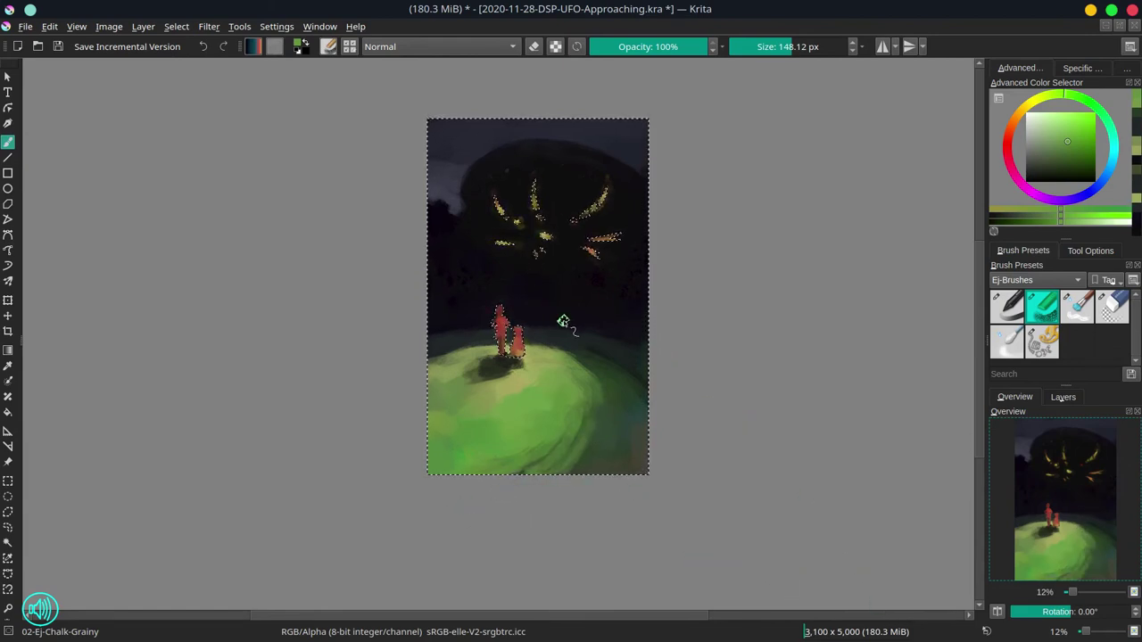
pyautogui.keyDown('ctrl'); pyautogui.click(581, 404); pyautogui.keyUp('ctrl')
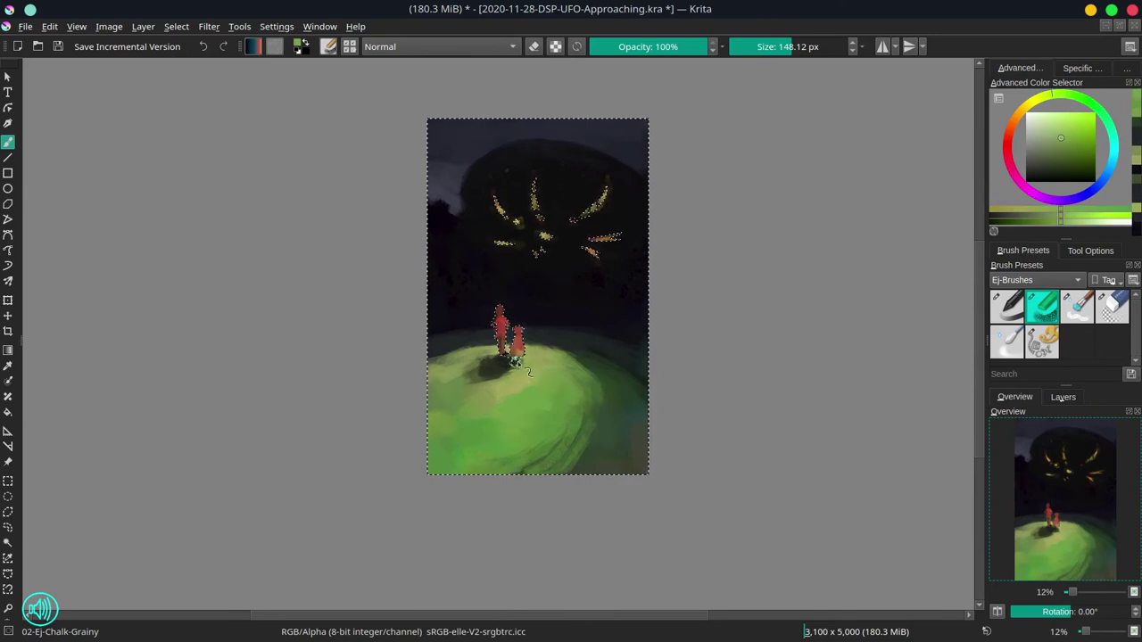
# Step: Reshape the cast shadow at the figures' feet with sampled tones, reducing the brush to about 90 px
pyautogui.keyDown('ctrl'); pyautogui.click(524, 363); pyautogui.keyUp('ctrl')
pyautogui.moveTo(518, 360)
pyautogui.mouseDown()
pyautogui.moveTo(485, 368)
pyautogui.moveTo(474, 360)
pyautogui.moveTo(486, 355)
pyautogui.moveTo(466, 355)
pyautogui.moveTo(503, 350)
pyautogui.mouseUp()
pyautogui.keyDown('ctrl'); pyautogui.click(483, 351); pyautogui.keyUp('ctrl')
pyautogui.keyDown('ctrl'); pyautogui.click(519, 386); pyautogui.keyUp('ctrl')
pyautogui.keyDown('ctrl'); pyautogui.click(477, 338); pyautogui.keyUp('ctrl')
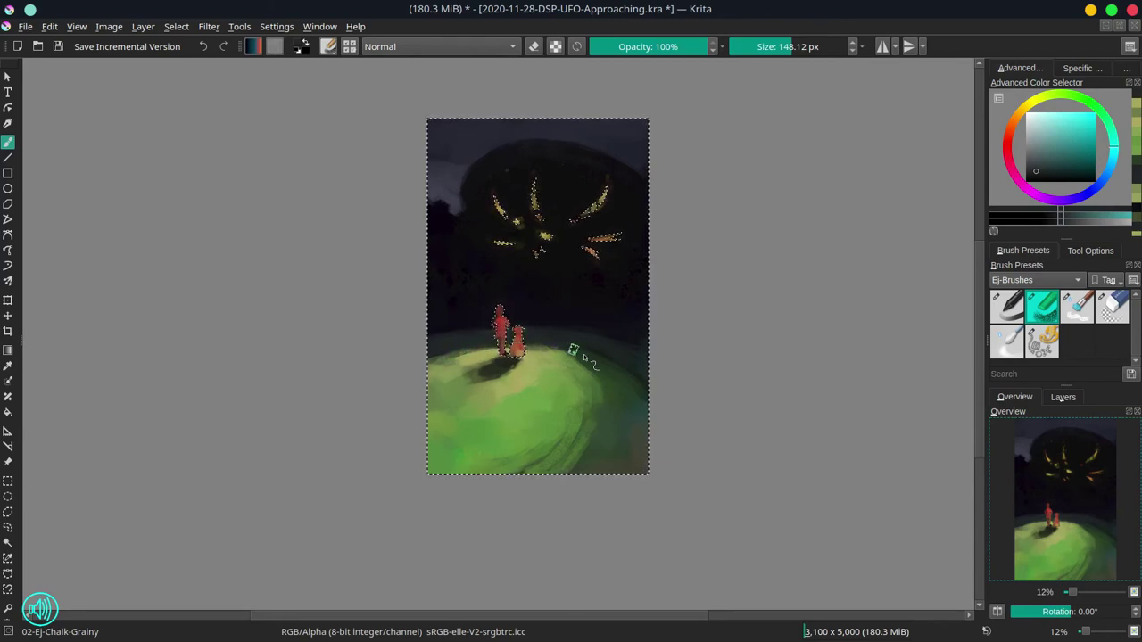
pyautogui.moveTo(512, 348); pyautogui.dragTo(502, 359)
pyautogui.moveTo(505, 360)
pyautogui.keyDown('shift'); pyautogui.mouseDown()
pyautogui.moveTo(545, 352)
pyautogui.moveTo(496, 358)
pyautogui.mouseUp(); pyautogui.keyUp('shift')
pyautogui.keyDown('ctrl'); pyautogui.click(519, 380); pyautogui.keyUp('ctrl')
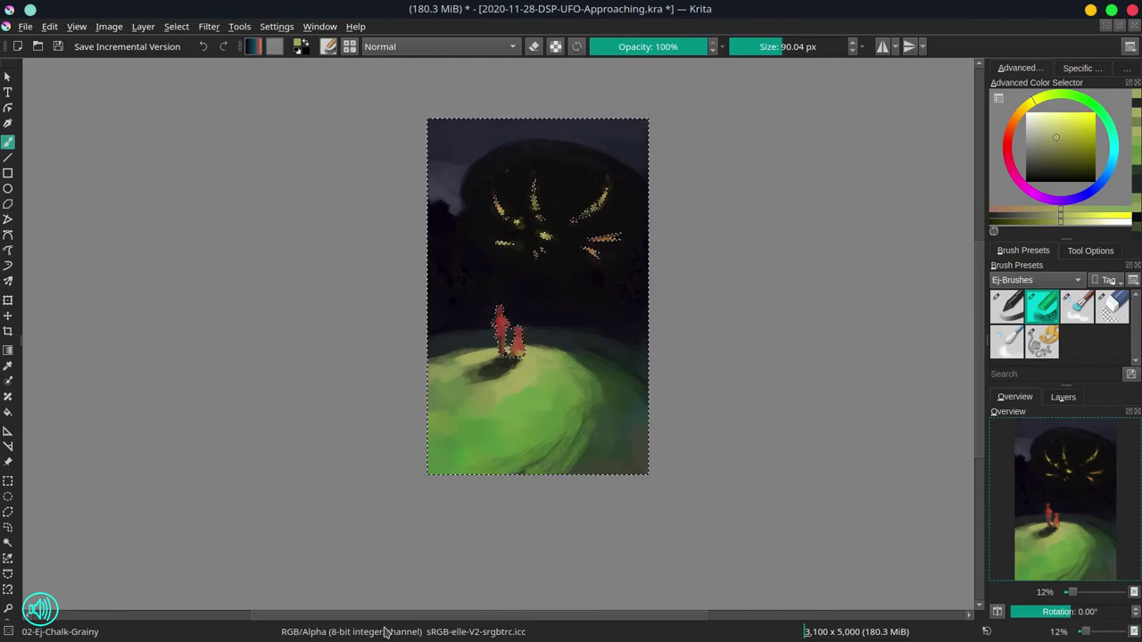
# Step: Paint small grass blades left of the girl in a muted green, using the Color blending mode and a brush of 22.64 px
pyautogui.keyDown('ctrl'); pyautogui.moveTo(489, 380); pyautogui.dragTo(473, 318); pyautogui.keyUp('ctrl')
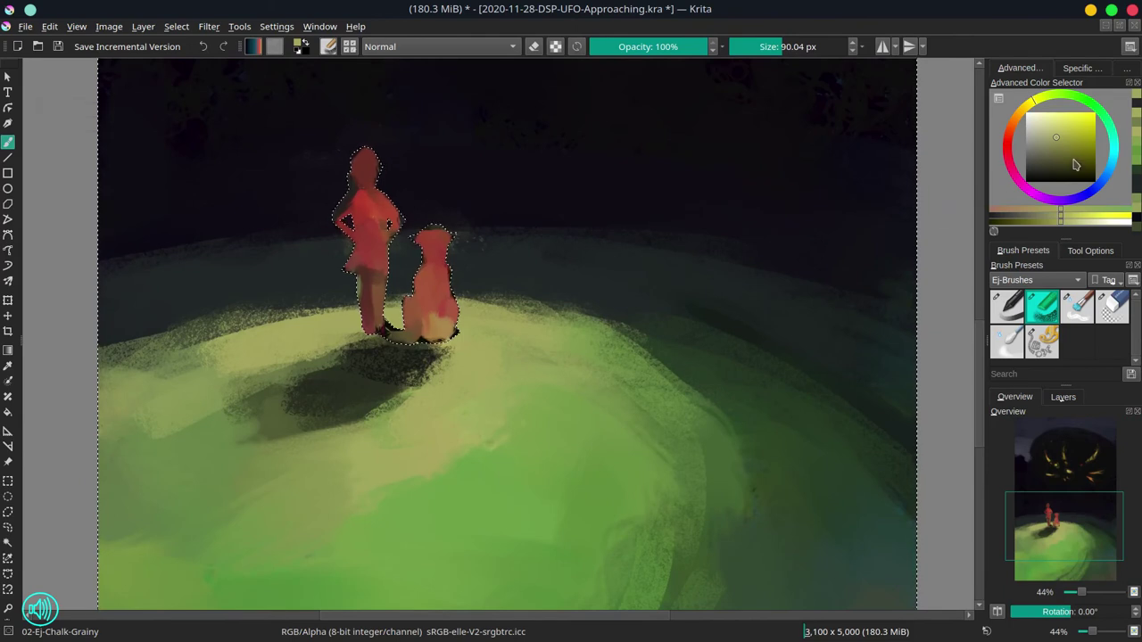
pyautogui.click(1094, 106)
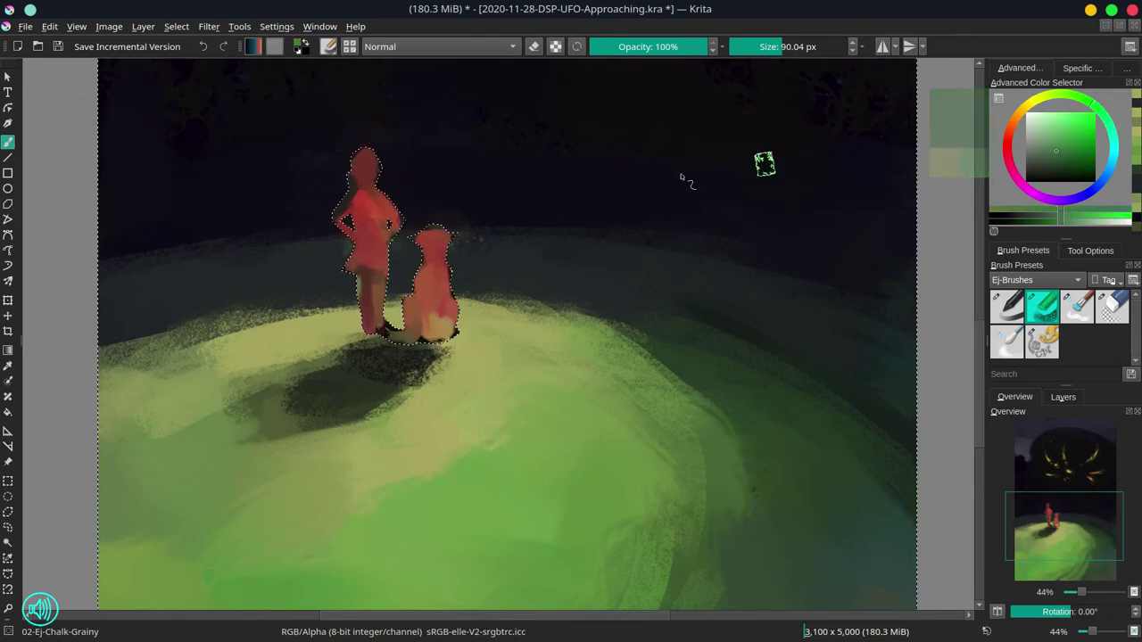
pyautogui.click(455, 50)
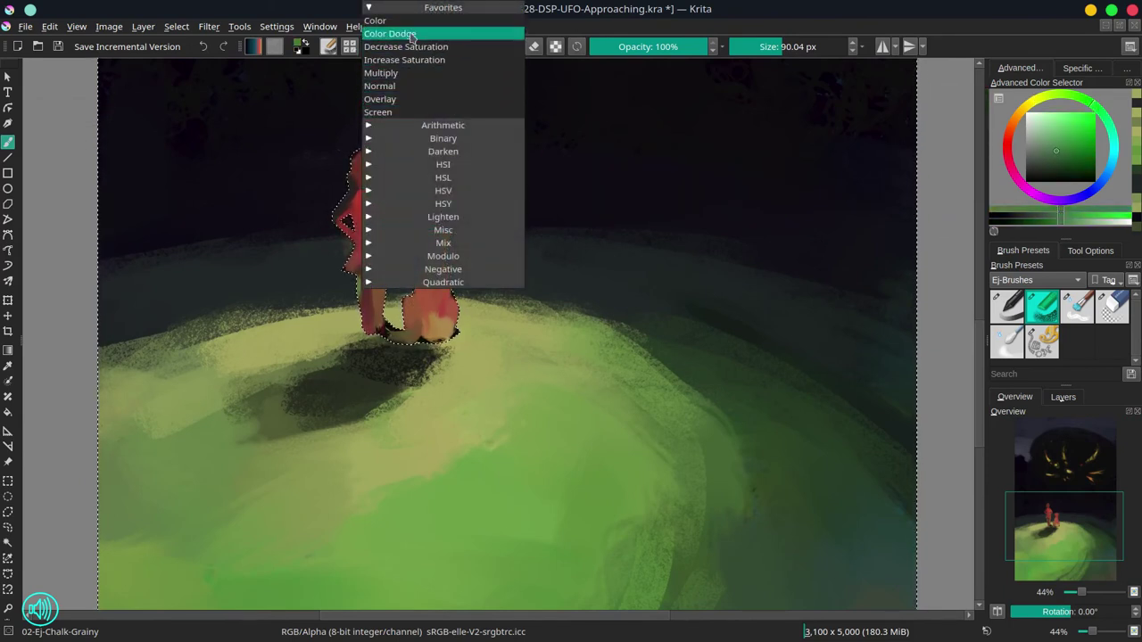
pyautogui.click(411, 34)
pyautogui.click(438, 47)
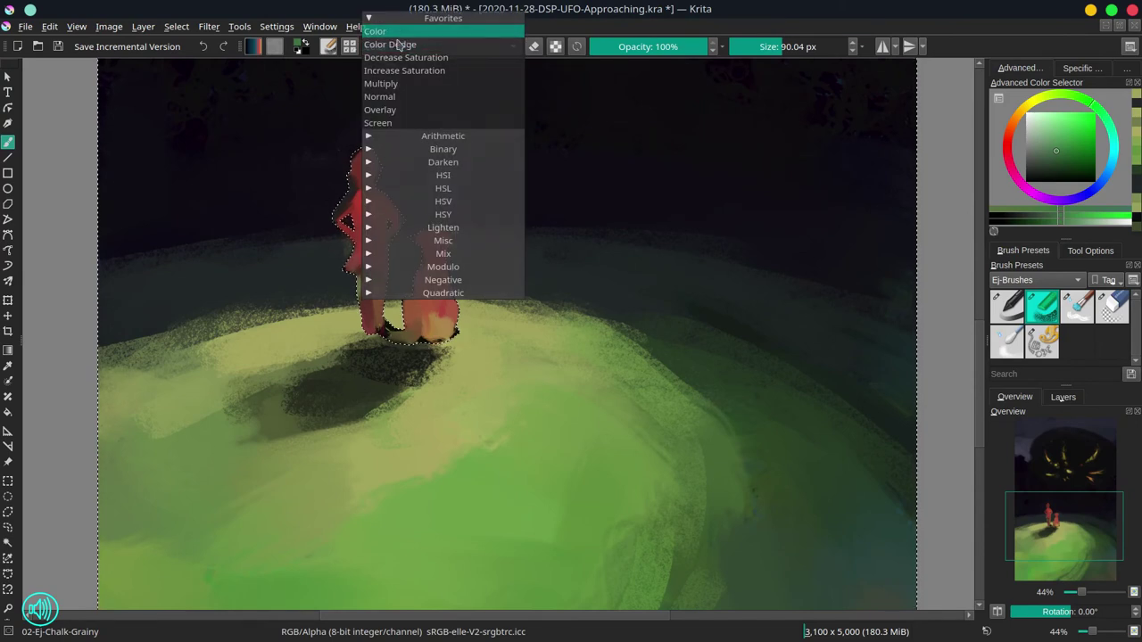
pyautogui.click(383, 32)
pyautogui.moveTo(287, 303); pyautogui.dragTo(269, 295)
pyautogui.moveTo(259, 275)
pyautogui.mouseDown()
pyautogui.moveTo(286, 307)
pyautogui.moveTo(298, 303)
pyautogui.mouseUp()
pyautogui.moveTo(224, 290); pyautogui.dragTo(257, 313)
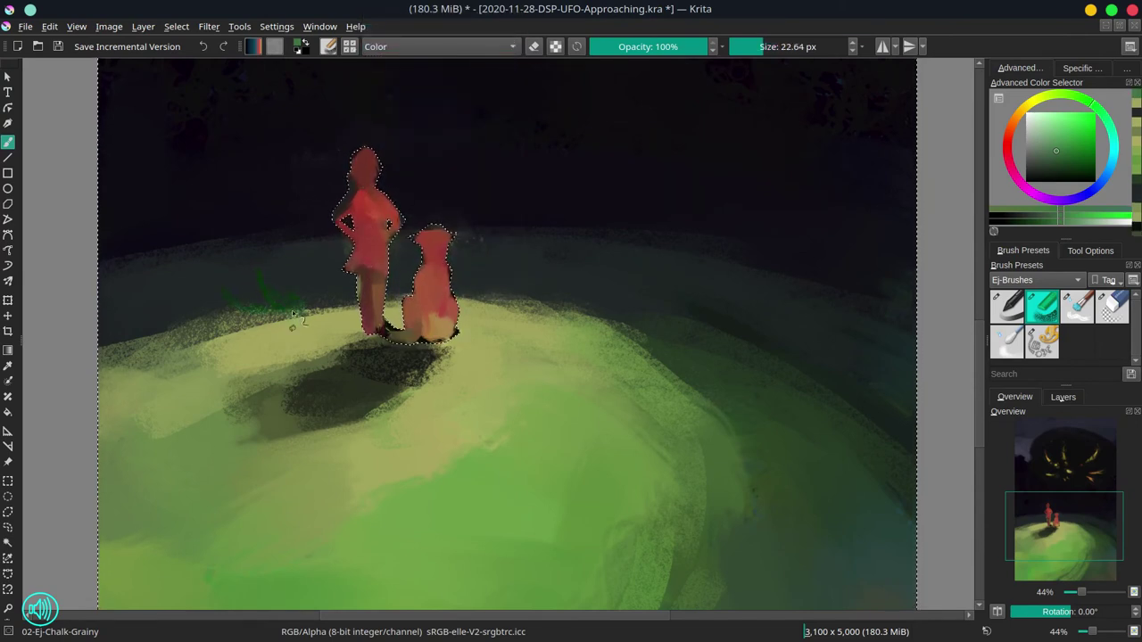
# Step: Switch the brush to Multiply blending and paint dark grass blades along the hill's edge left of the girl
pyautogui.click(472, 51)
pyautogui.click(419, 99)
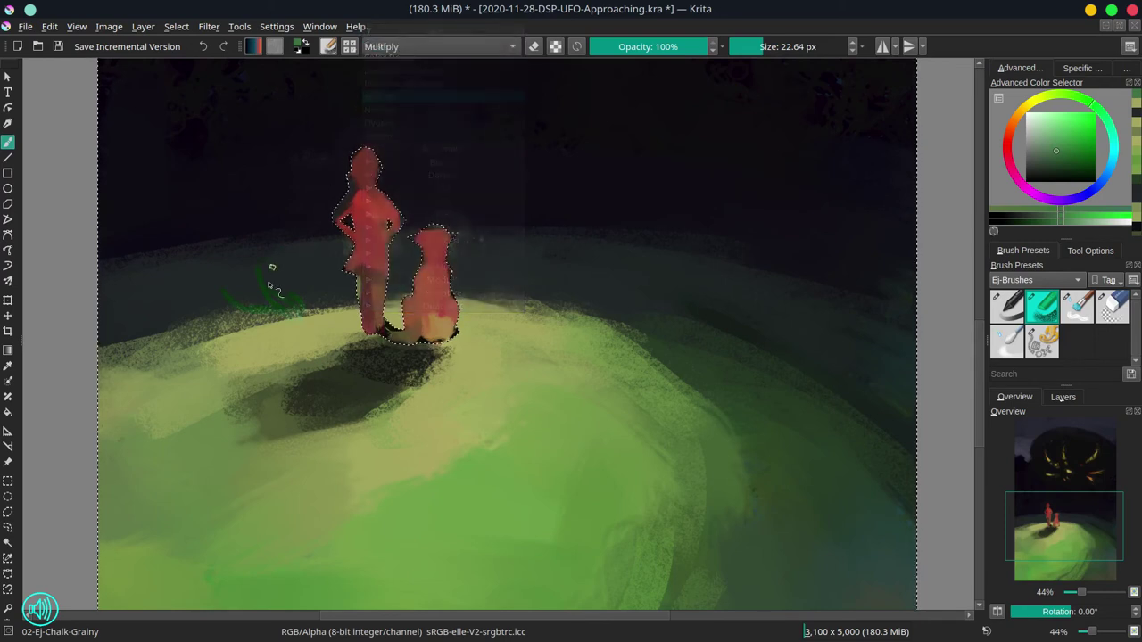
pyautogui.moveTo(256, 269); pyautogui.dragTo(289, 312)
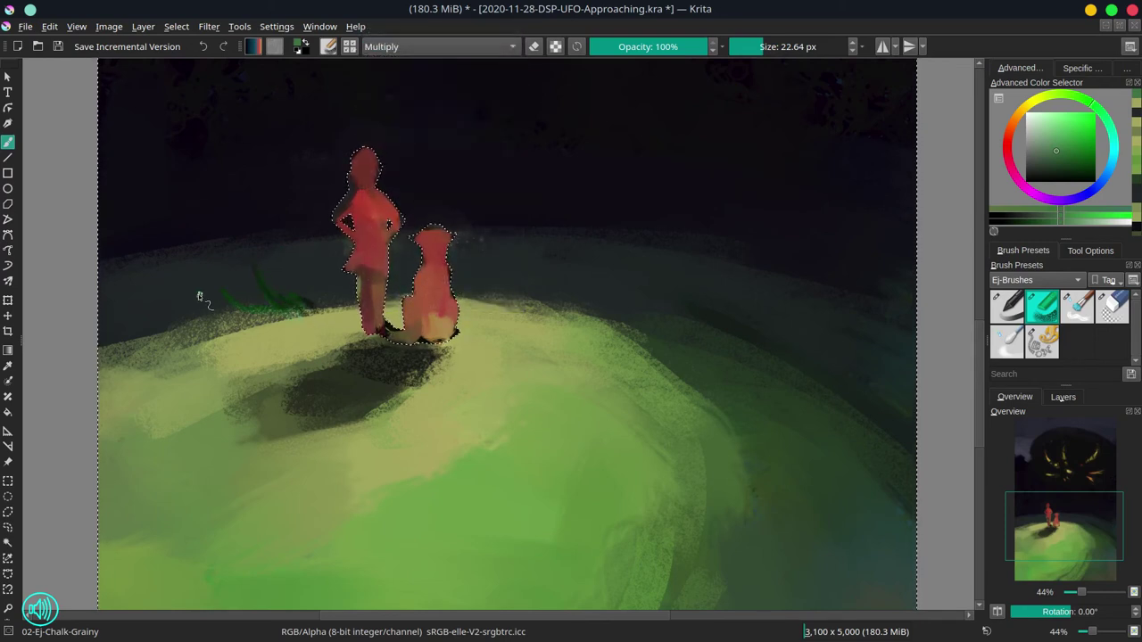
pyautogui.moveTo(199, 294)
pyautogui.mouseDown()
pyautogui.moveTo(256, 328)
pyautogui.moveTo(160, 318)
pyautogui.moveTo(216, 331)
pyautogui.moveTo(146, 304)
pyautogui.moveTo(161, 323)
pyautogui.moveTo(135, 324)
pyautogui.moveTo(204, 293)
pyautogui.moveTo(154, 296)
pyautogui.moveTo(133, 266)
pyautogui.mouseUp()
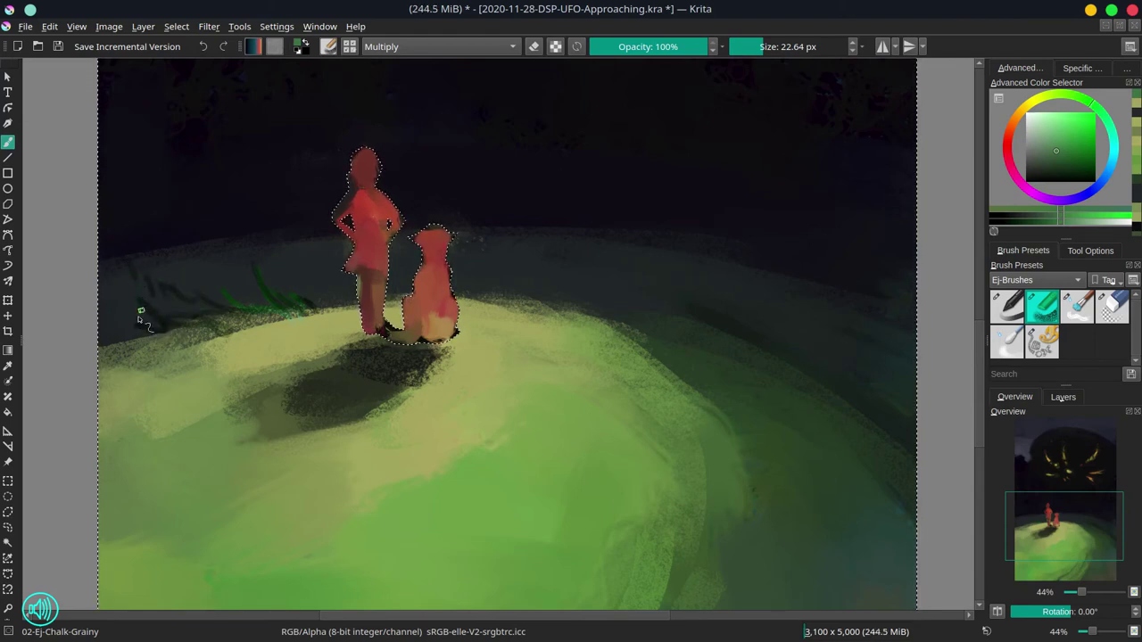
pyautogui.moveTo(150, 338)
pyautogui.mouseDown()
pyautogui.moveTo(111, 325)
pyautogui.moveTo(122, 334)
pyautogui.moveTo(111, 340)
pyautogui.moveTo(138, 332)
pyautogui.moveTo(108, 302)
pyautogui.mouseUp()
pyautogui.moveTo(233, 315)
pyautogui.mouseDown()
pyautogui.moveTo(211, 307)
pyautogui.moveTo(209, 327)
pyautogui.mouseUp()
pyautogui.moveTo(309, 300); pyautogui.dragTo(353, 300)
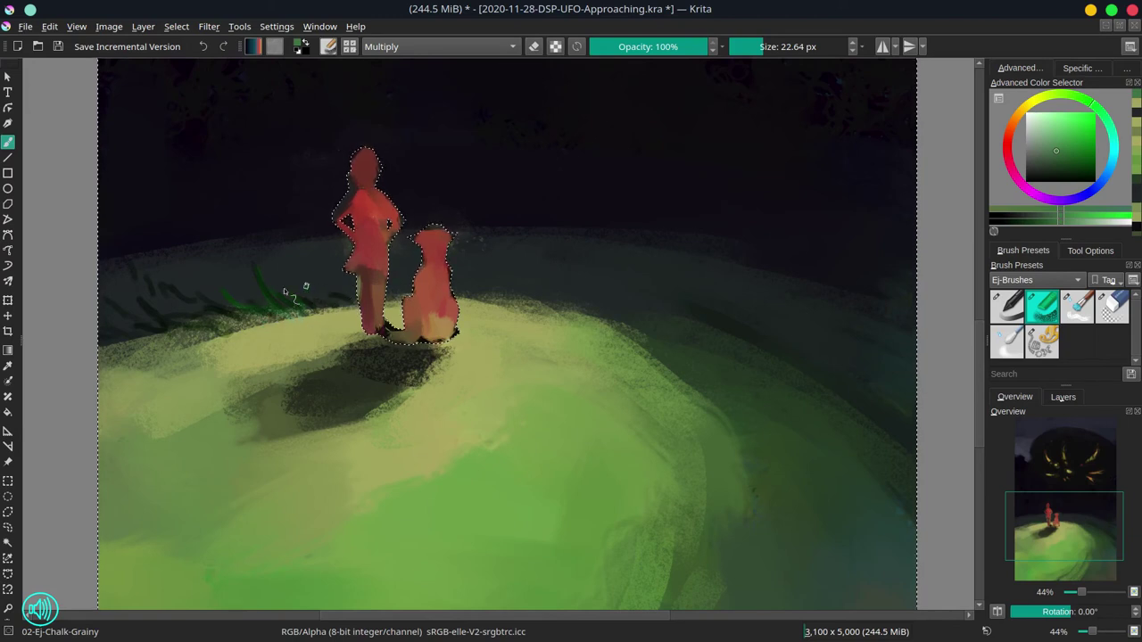
pyautogui.moveTo(276, 269); pyautogui.dragTo(304, 277)
pyautogui.moveTo(288, 332)
pyautogui.mouseDown()
pyautogui.moveTo(216, 346)
pyautogui.moveTo(250, 336)
pyautogui.moveTo(225, 321)
pyautogui.moveTo(275, 346)
pyautogui.moveTo(185, 357)
pyautogui.mouseUp()
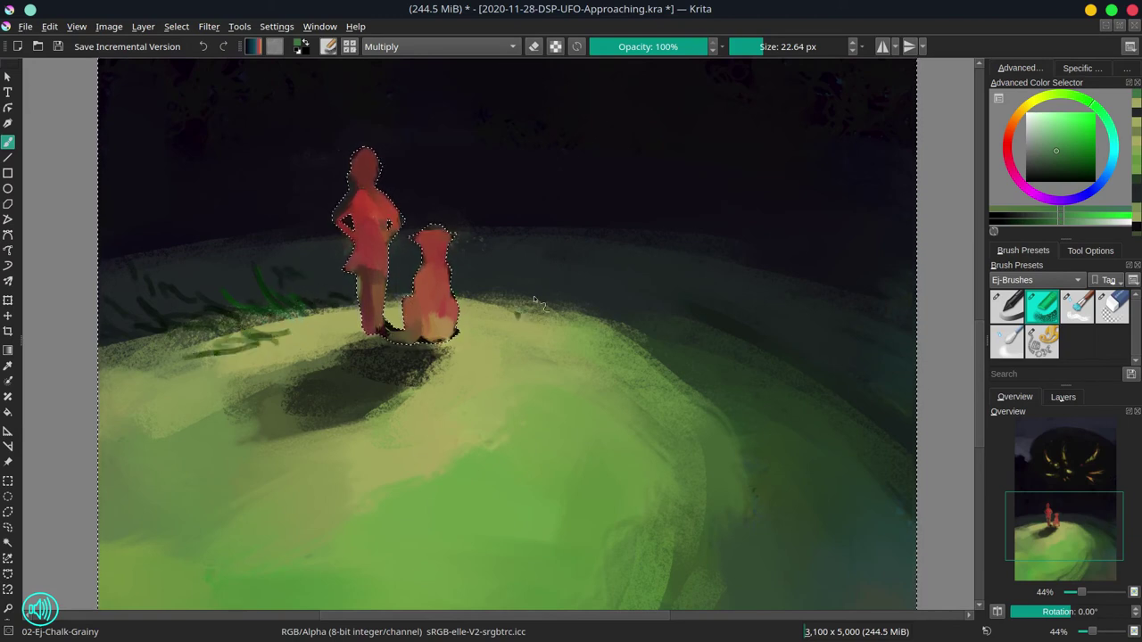
# Step: Paint dark Multiply grass strokes along the hill's edge to the right of the animal
pyautogui.moveTo(518, 315)
pyautogui.mouseDown()
pyautogui.moveTo(619, 305)
pyautogui.moveTo(587, 326)
pyautogui.mouseUp()
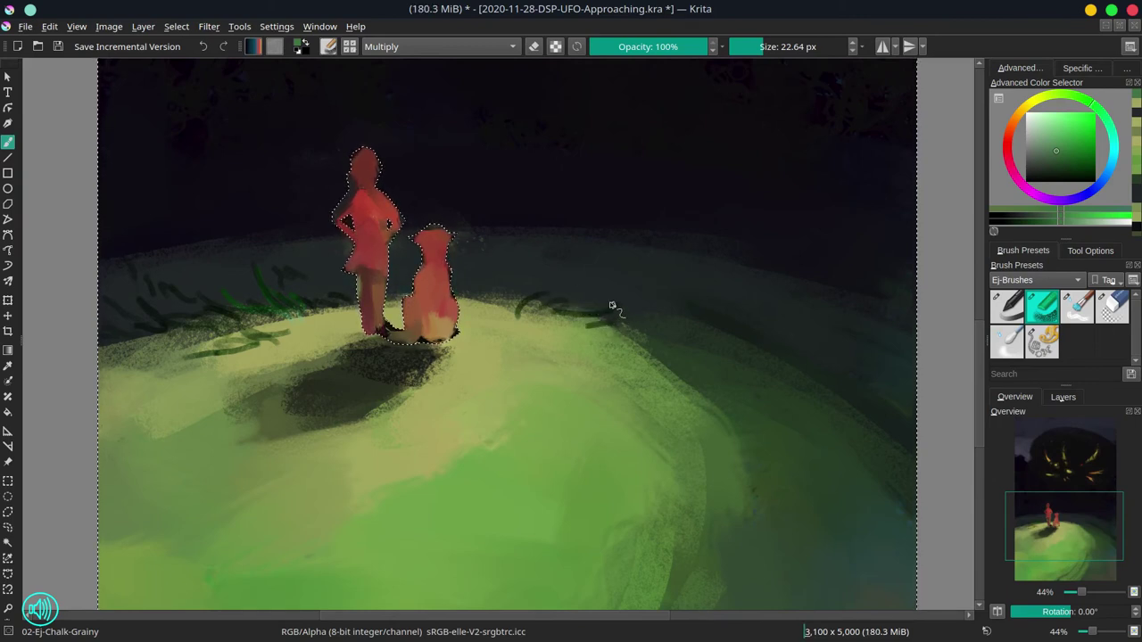
pyautogui.moveTo(625, 332)
pyautogui.mouseDown()
pyautogui.moveTo(575, 339)
pyautogui.moveTo(721, 349)
pyautogui.mouseUp()
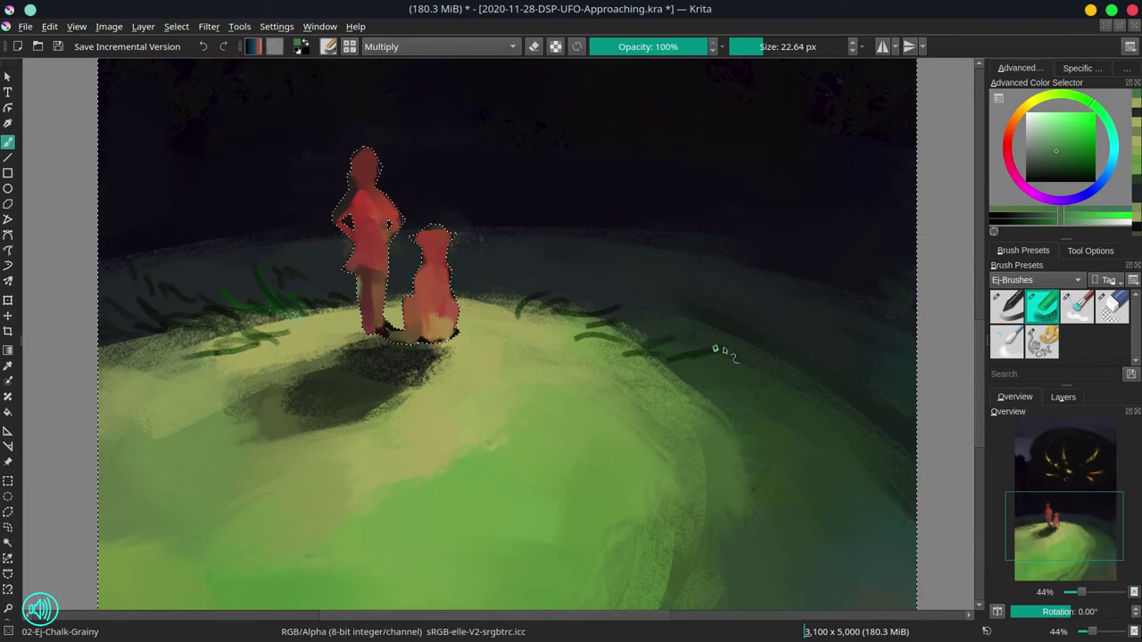
pyautogui.moveTo(658, 331)
pyautogui.mouseDown()
pyautogui.moveTo(705, 322)
pyautogui.moveTo(624, 344)
pyautogui.moveTo(678, 353)
pyautogui.moveTo(611, 376)
pyautogui.moveTo(725, 384)
pyautogui.moveTo(790, 363)
pyautogui.mouseUp()
pyautogui.moveTo(730, 370); pyautogui.dragTo(776, 367)
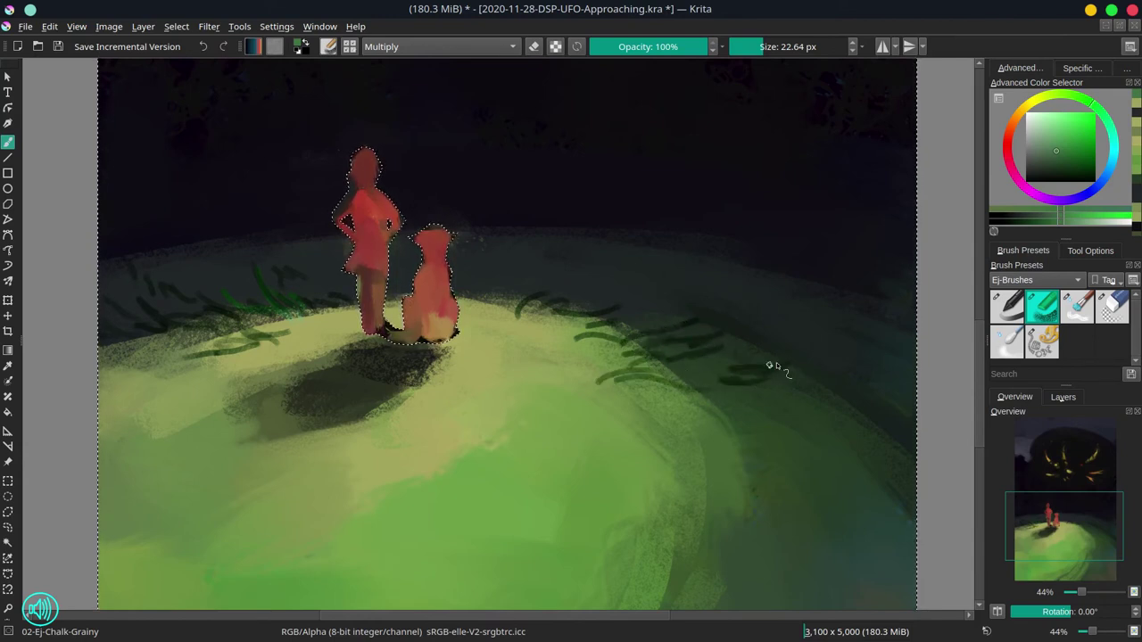
# Step: Extend the dark Multiply grass strokes down the hill's shaded edge right of the animal, adding curved blades towards the lower slope
pyautogui.moveTo(685, 373)
pyautogui.mouseDown()
pyautogui.moveTo(729, 382)
pyautogui.moveTo(705, 391)
pyautogui.mouseUp()
pyautogui.moveTo(656, 400); pyautogui.dragTo(683, 425)
pyautogui.moveTo(660, 422)
pyautogui.mouseDown()
pyautogui.moveTo(701, 432)
pyautogui.moveTo(658, 420)
pyautogui.moveTo(684, 453)
pyautogui.mouseUp()
pyautogui.moveTo(657, 400)
pyautogui.mouseDown()
pyautogui.moveTo(769, 437)
pyautogui.moveTo(772, 463)
pyautogui.mouseUp()
pyautogui.moveTo(745, 453); pyautogui.dragTo(758, 473)
pyautogui.moveTo(733, 417)
pyautogui.mouseDown()
pyautogui.moveTo(792, 451)
pyautogui.moveTo(793, 432)
pyautogui.moveTo(819, 416)
pyautogui.mouseUp()
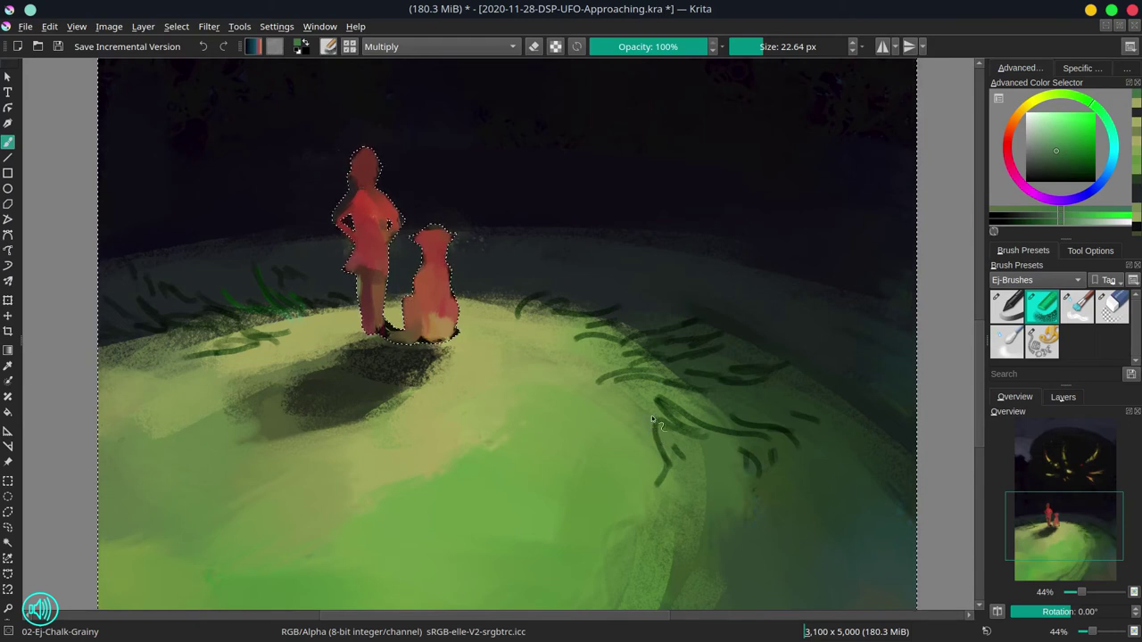
pyautogui.moveTo(700, 445)
pyautogui.mouseDown()
pyautogui.moveTo(714, 449)
pyautogui.moveTo(722, 483)
pyautogui.mouseUp()
pyautogui.moveTo(703, 399)
pyautogui.mouseDown()
pyautogui.moveTo(770, 411)
pyautogui.moveTo(723, 395)
pyautogui.moveTo(789, 379)
pyautogui.moveTo(702, 398)
pyautogui.mouseUp()
pyautogui.moveTo(622, 387); pyautogui.dragTo(635, 390)
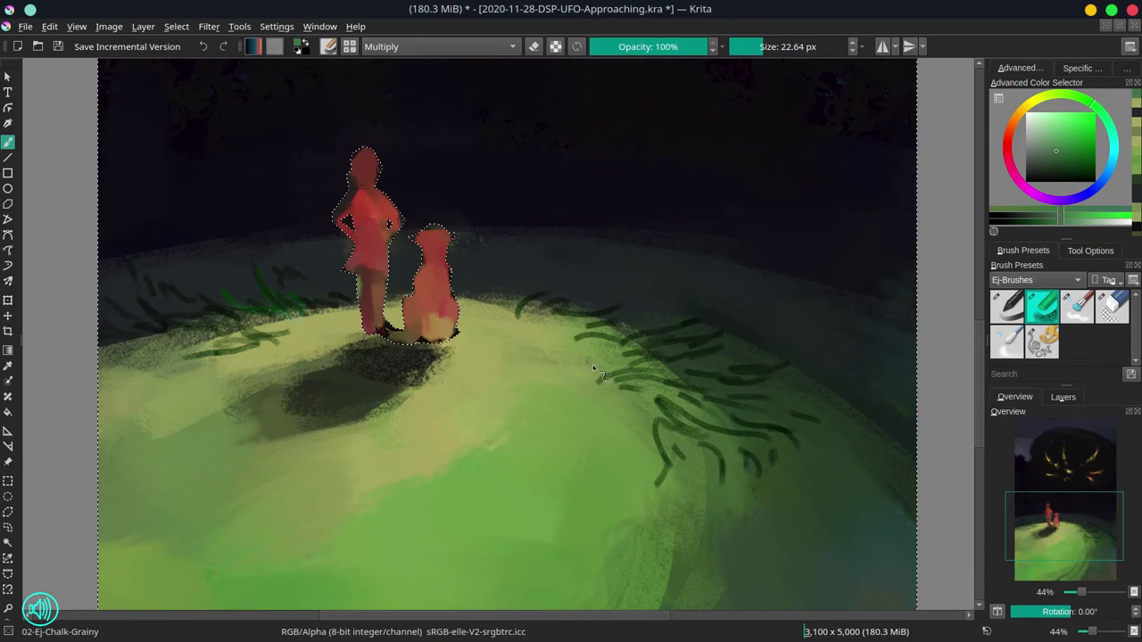
# Step: Add dark grass strokes just behind the animal and along the hill's far-left edge
pyautogui.moveTo(490, 303); pyautogui.dragTo(535, 286)
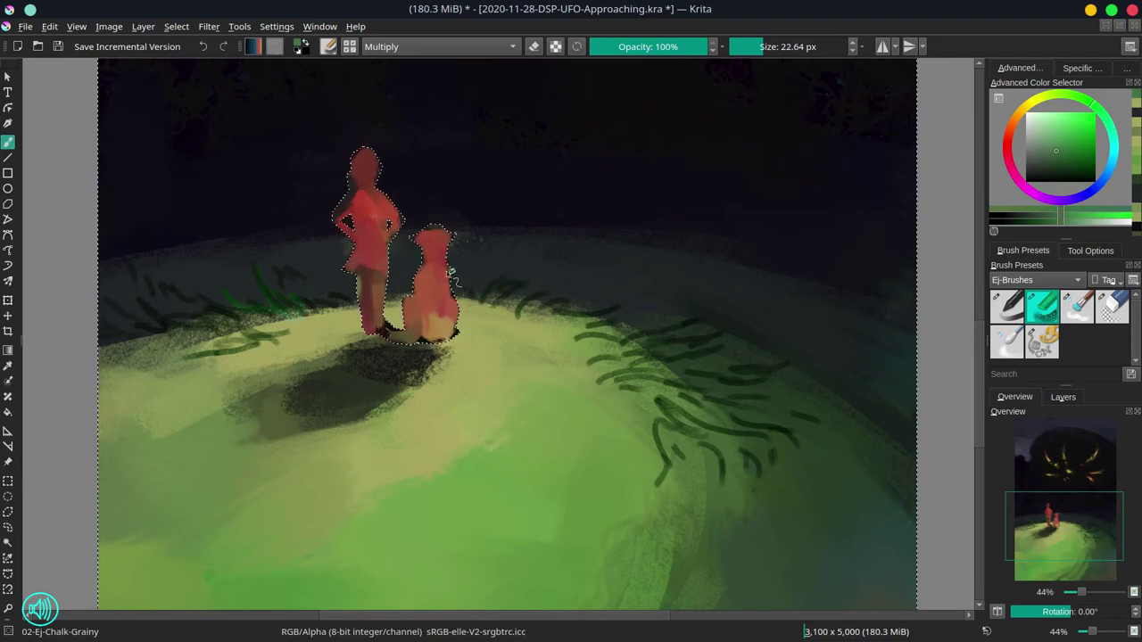
pyautogui.moveTo(233, 341); pyautogui.dragTo(127, 375)
pyautogui.moveTo(164, 342); pyautogui.dragTo(111, 353)
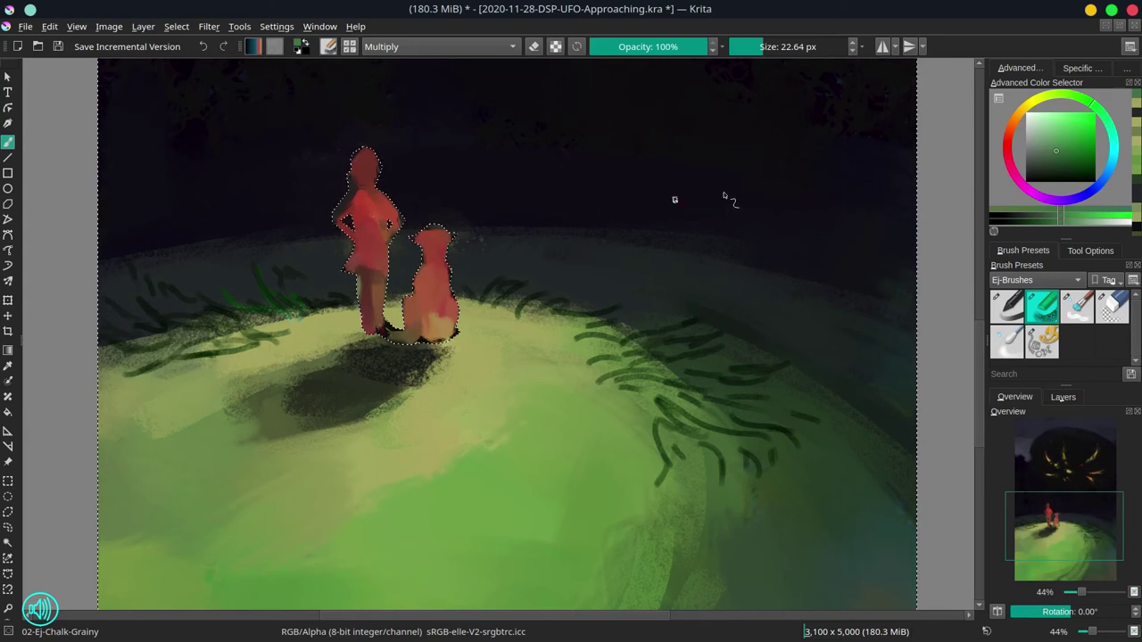
# Step: Switch the brush to Color blending and tint the grass on both sides of the figures green
pyautogui.click(426, 46)
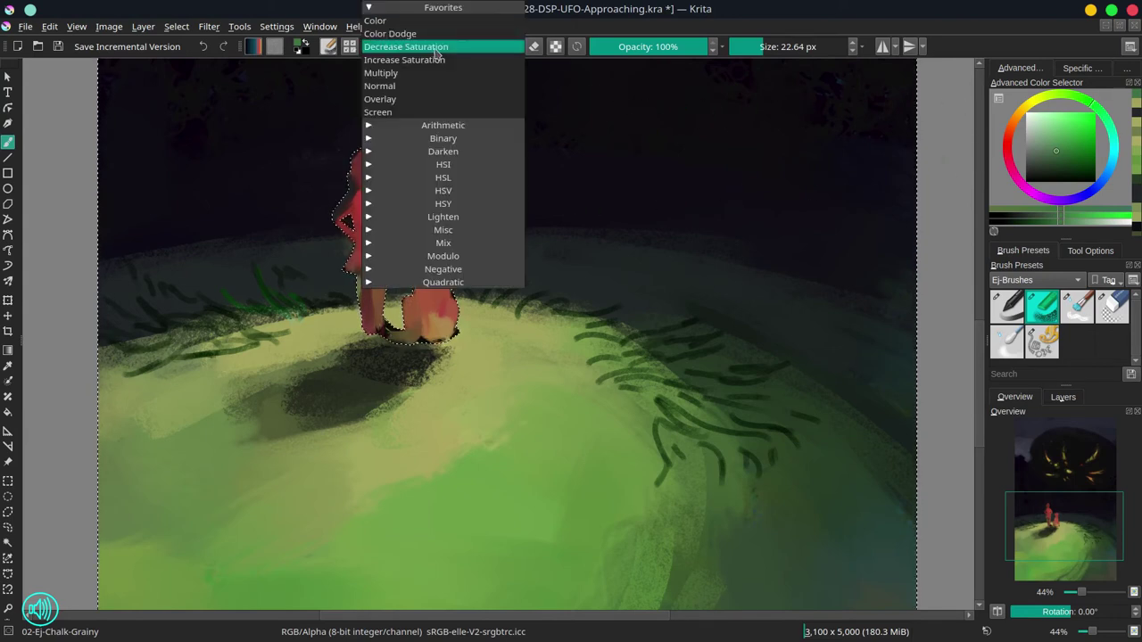
pyautogui.click(423, 22)
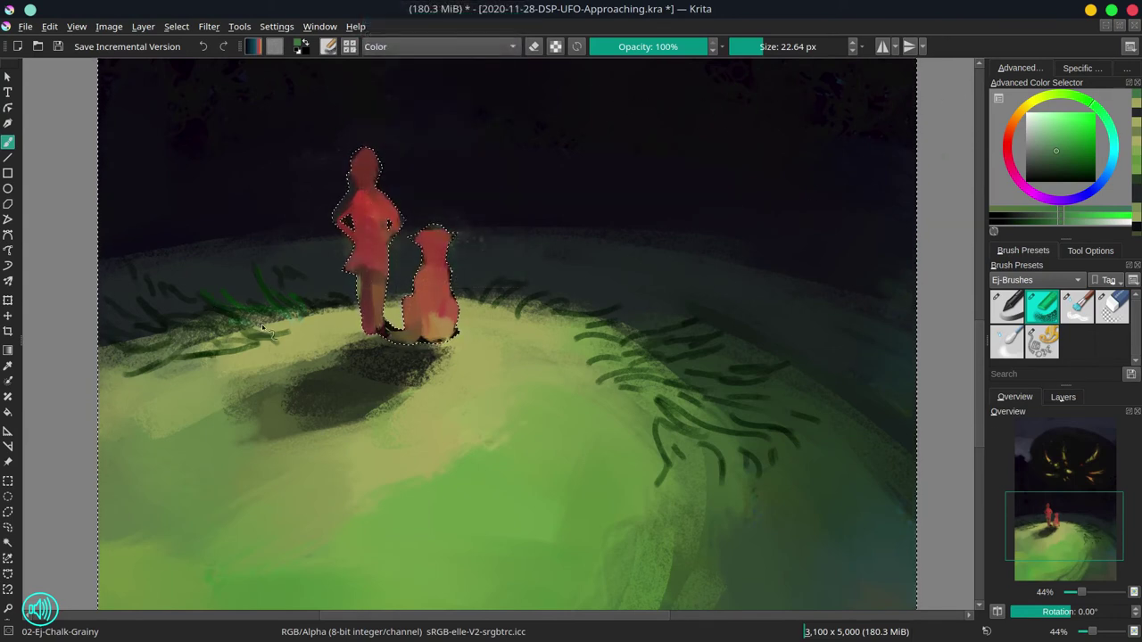
pyautogui.moveTo(190, 314); pyautogui.dragTo(164, 322)
pyautogui.moveTo(308, 303); pyautogui.dragTo(333, 300)
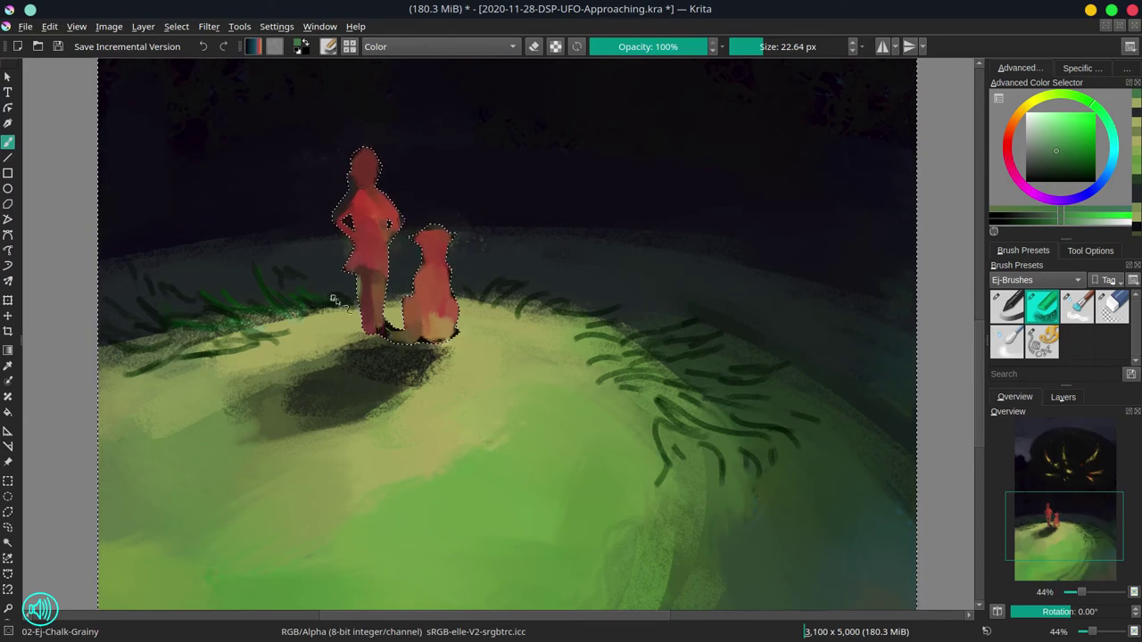
pyautogui.moveTo(266, 332); pyautogui.dragTo(255, 341)
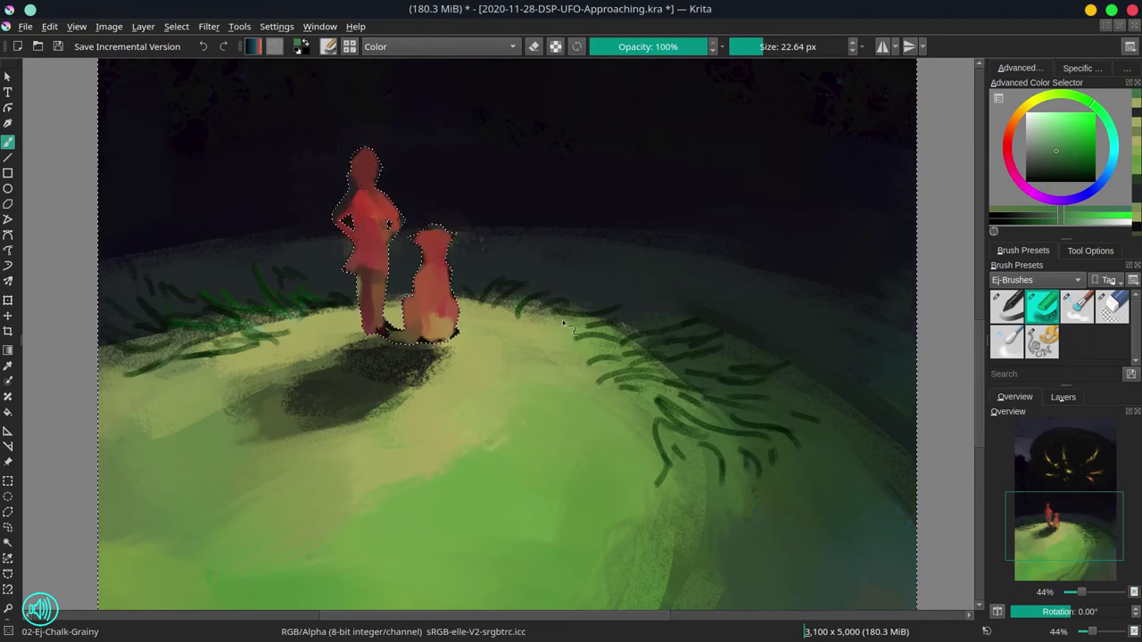
pyautogui.moveTo(600, 325); pyautogui.dragTo(571, 333)
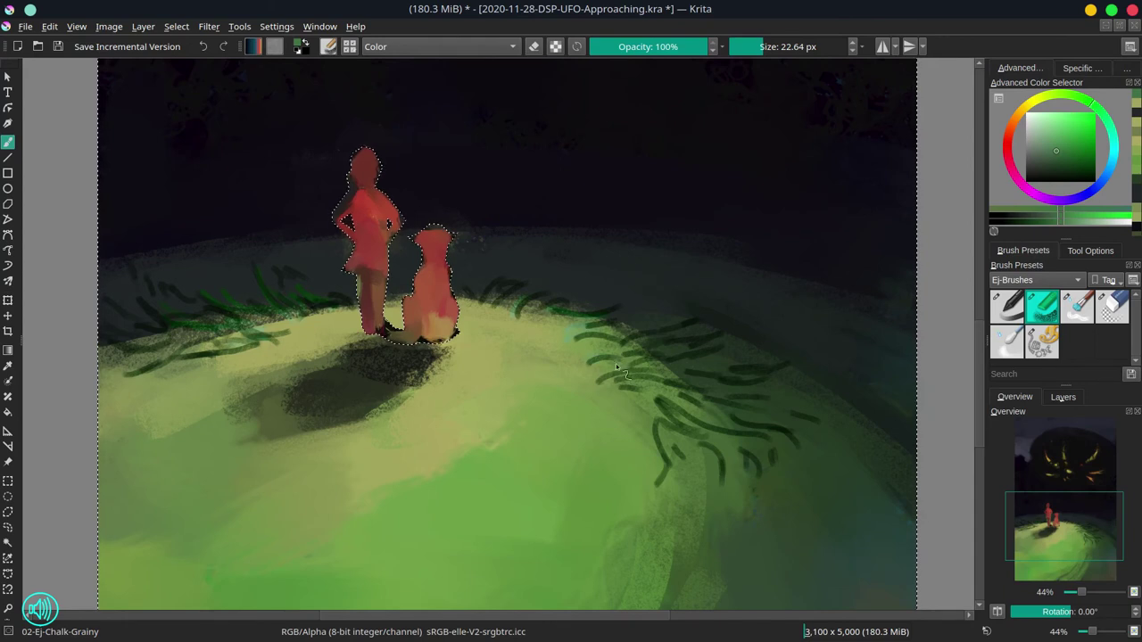
pyautogui.moveTo(615, 363)
pyautogui.mouseDown()
pyautogui.moveTo(667, 368)
pyautogui.moveTo(638, 391)
pyautogui.moveTo(677, 420)
pyautogui.mouseUp()
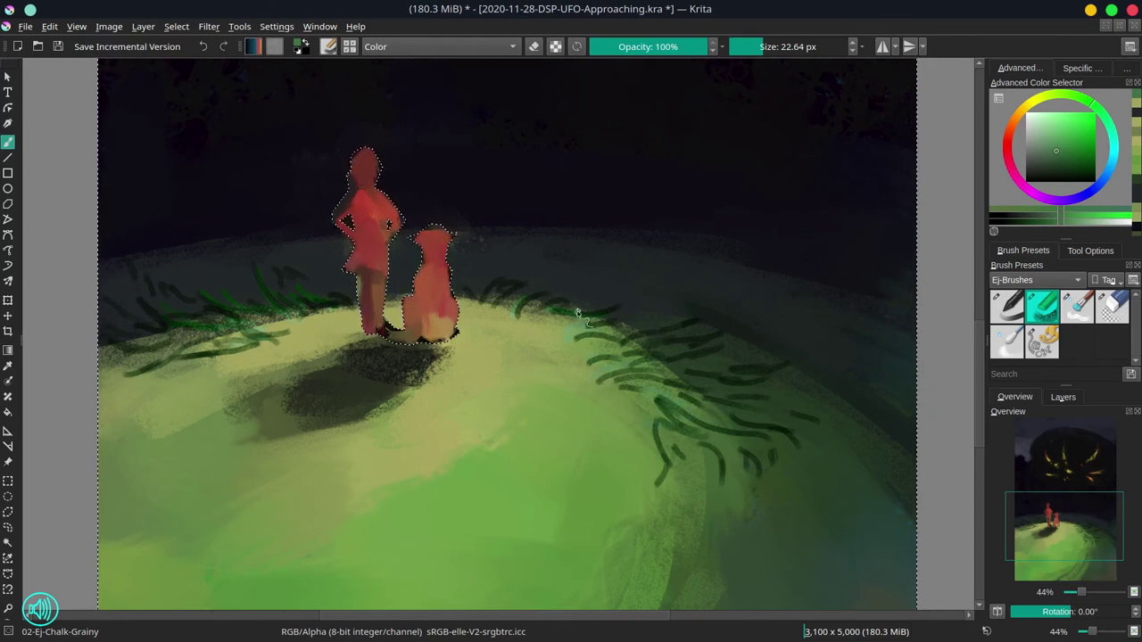
# Step: Switch the brush to Screen blending and paint light highlight blades over the grass right of the animal
pyautogui.click(481, 49)
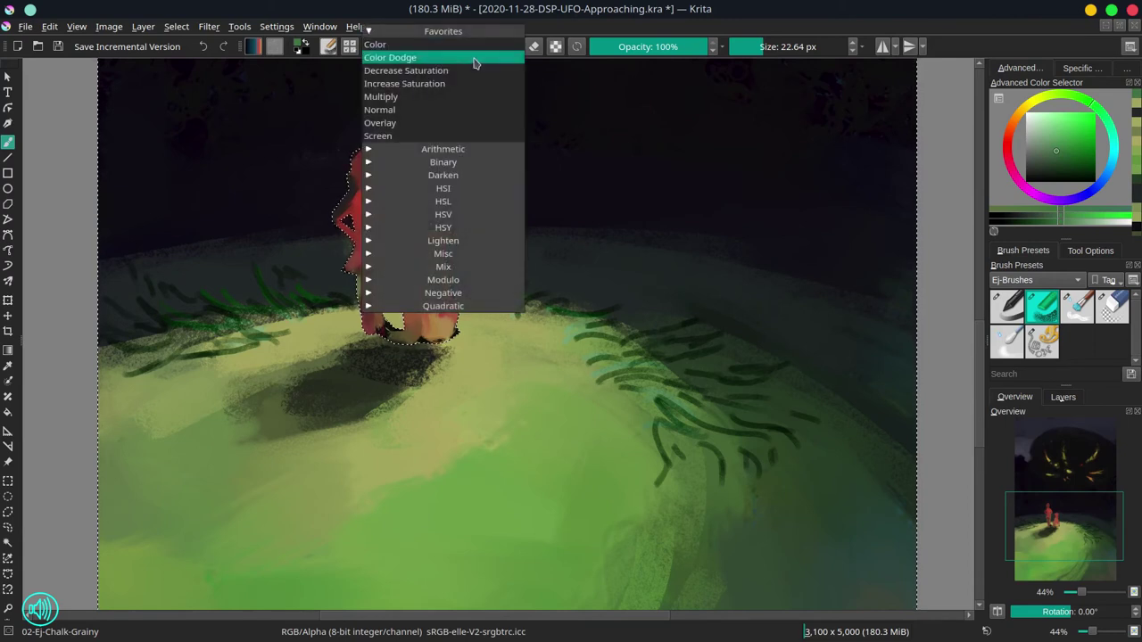
pyautogui.click(438, 136)
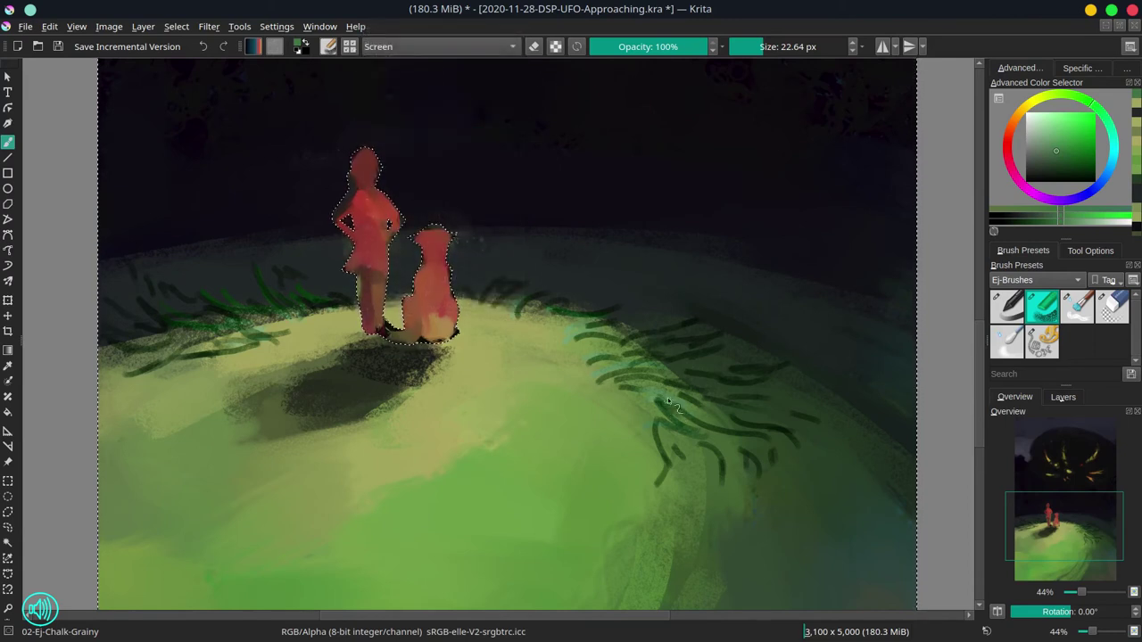
pyautogui.moveTo(669, 402)
pyautogui.mouseDown()
pyautogui.moveTo(703, 423)
pyautogui.moveTo(654, 418)
pyautogui.moveTo(711, 439)
pyautogui.moveTo(667, 435)
pyautogui.moveTo(653, 422)
pyautogui.moveTo(719, 447)
pyautogui.mouseUp()
pyautogui.moveTo(622, 372)
pyautogui.mouseDown()
pyautogui.moveTo(670, 389)
pyautogui.moveTo(614, 368)
pyautogui.moveTo(675, 361)
pyautogui.moveTo(624, 338)
pyautogui.moveTo(662, 328)
pyautogui.mouseUp()
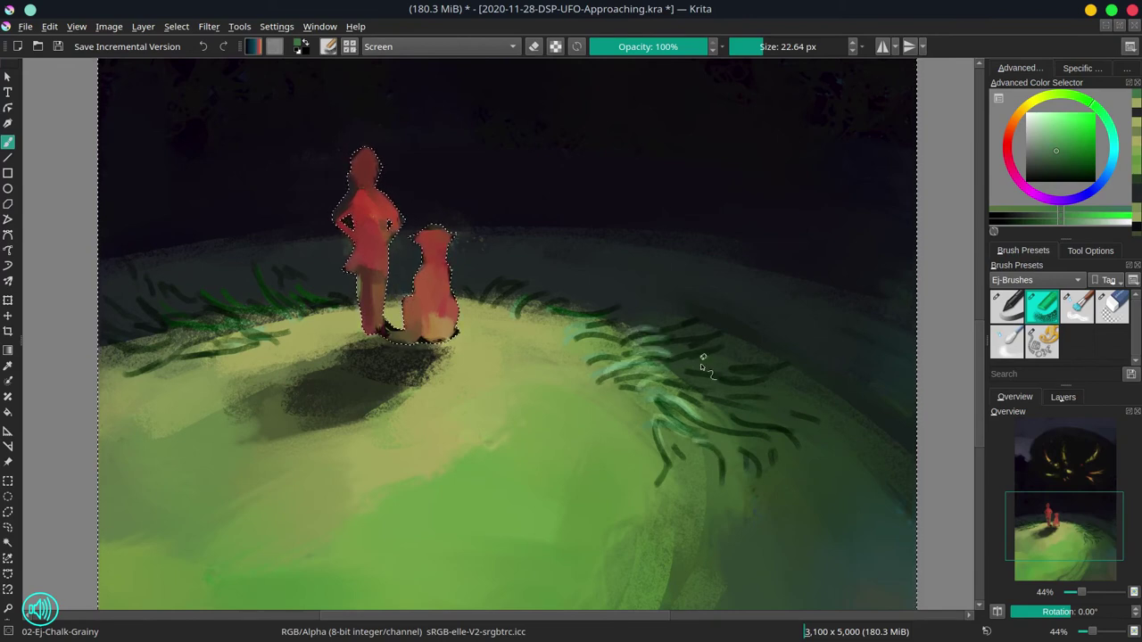
pyautogui.moveTo(700, 363)
pyautogui.mouseDown()
pyautogui.moveTo(687, 382)
pyautogui.moveTo(739, 380)
pyautogui.mouseUp()
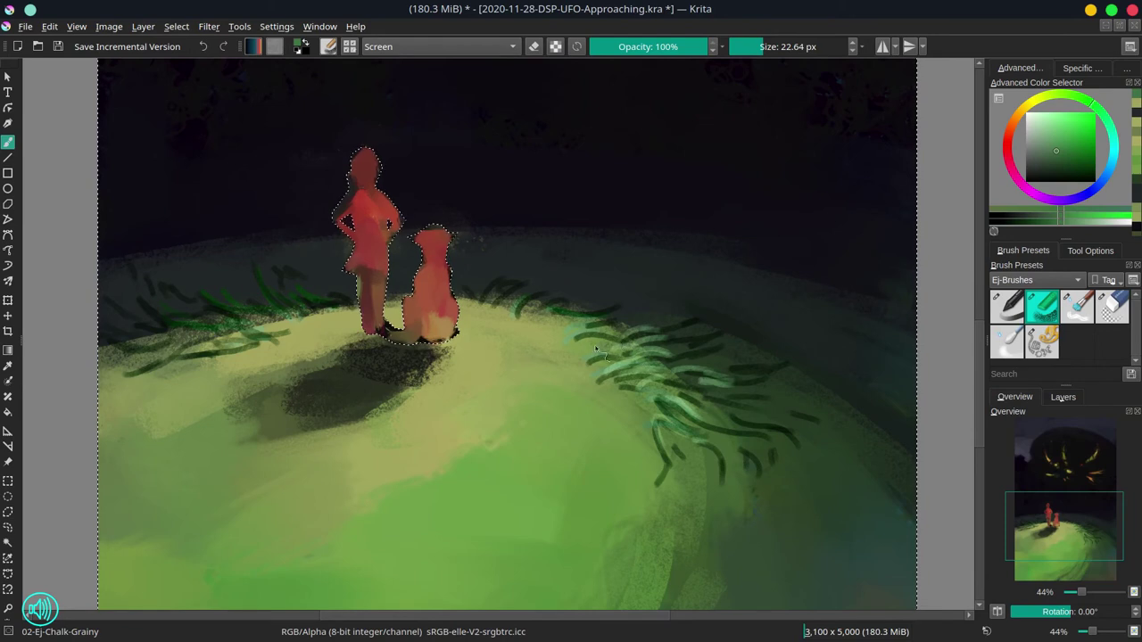
pyautogui.moveTo(596, 348); pyautogui.dragTo(642, 306)
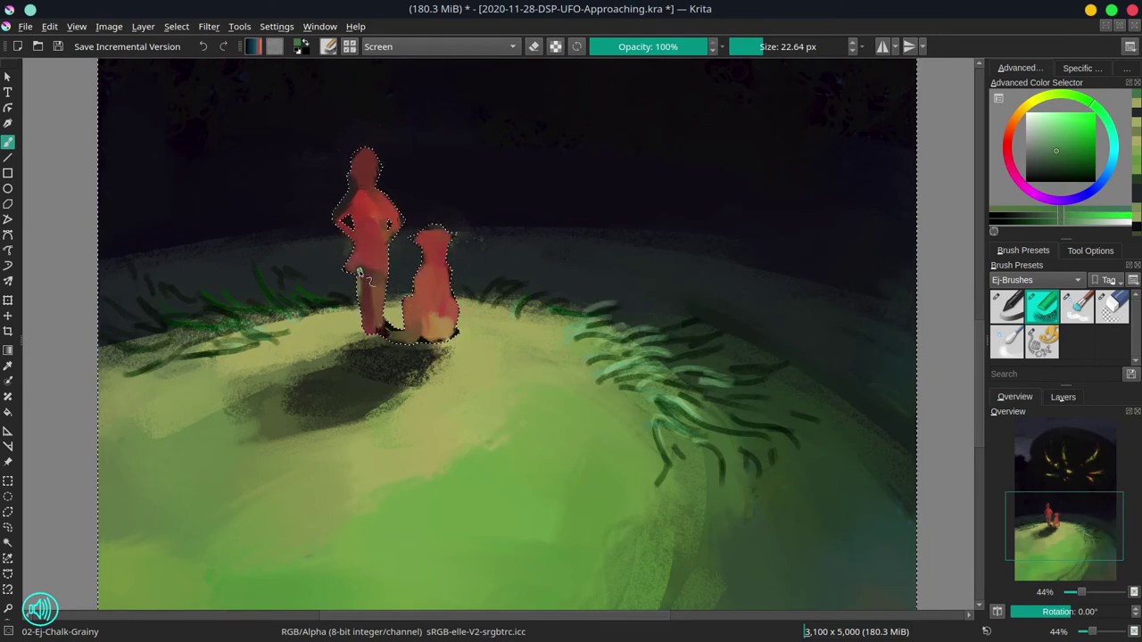
# Step: Paint light Screen highlight blades over the grass left of the girl
pyautogui.moveTo(214, 317)
pyautogui.mouseDown()
pyautogui.moveTo(271, 334)
pyautogui.moveTo(287, 320)
pyautogui.moveTo(274, 308)
pyautogui.moveTo(350, 306)
pyautogui.mouseUp()
pyautogui.moveTo(182, 330); pyautogui.dragTo(216, 335)
pyautogui.moveTo(146, 314); pyautogui.dragTo(183, 325)
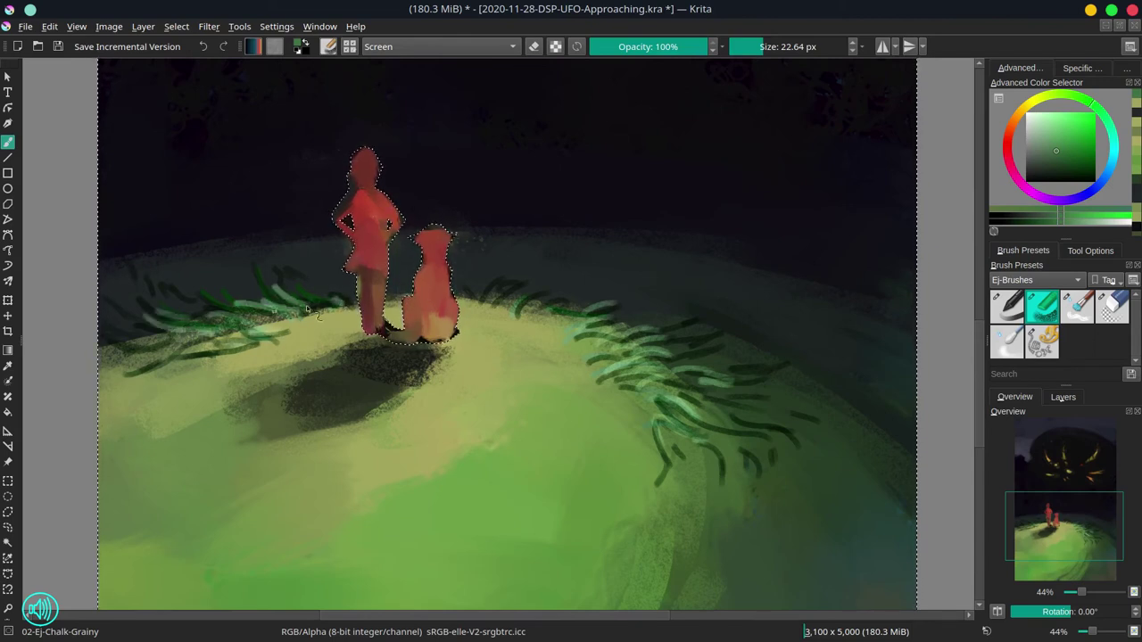
# Step: Paint larger dark grass strokes over the lower right slope with Multiply blending and a 67.17 px brush
pyautogui.scroll(-5, 656, 339)
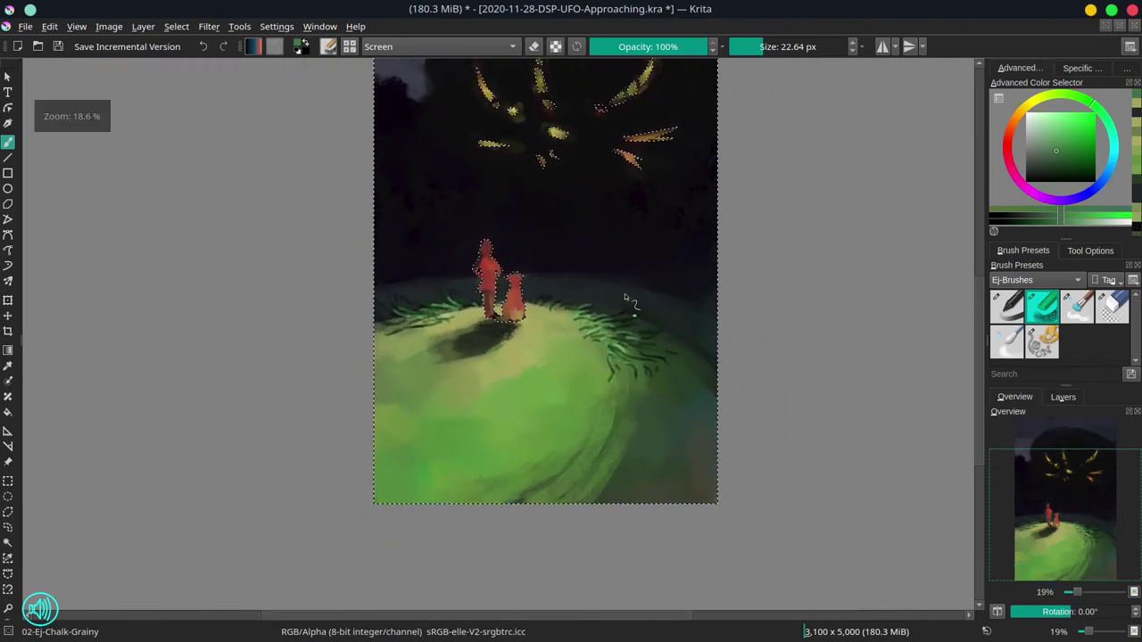
pyautogui.click(406, 48)
pyautogui.click(410, 71)
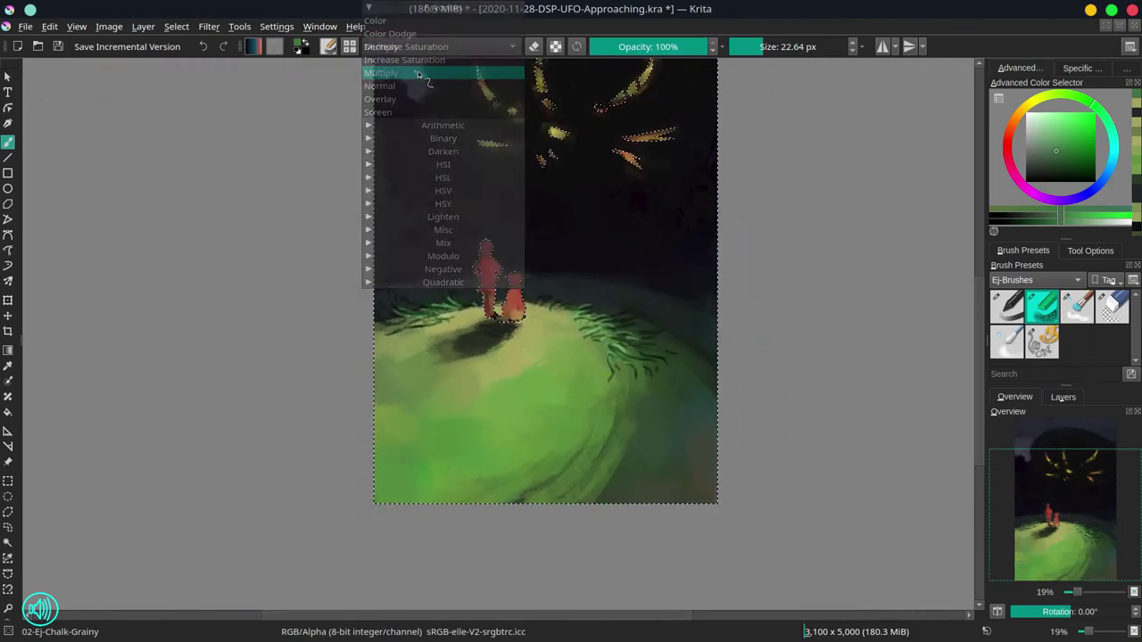
pyautogui.moveTo(663, 376); pyautogui.dragTo(688, 376)
pyautogui.moveTo(661, 374)
pyautogui.mouseDown()
pyautogui.moveTo(686, 401)
pyautogui.moveTo(671, 369)
pyautogui.moveTo(708, 376)
pyautogui.mouseUp()
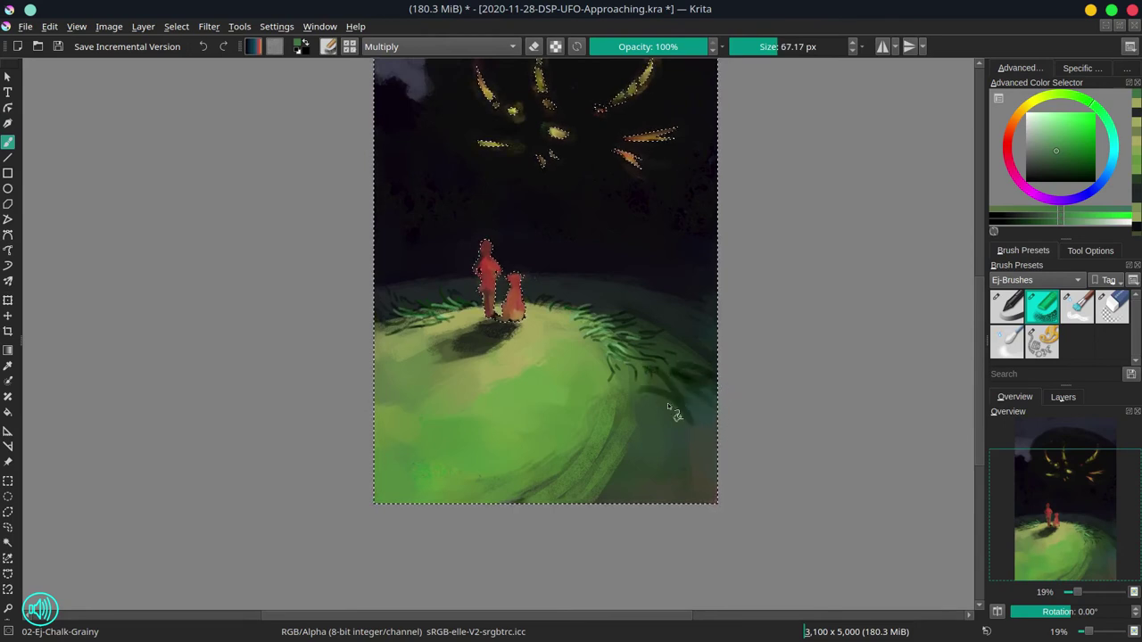
pyautogui.moveTo(669, 409)
pyautogui.mouseDown()
pyautogui.moveTo(688, 441)
pyautogui.moveTo(653, 403)
pyautogui.moveTo(640, 440)
pyautogui.moveTo(629, 401)
pyautogui.moveTo(623, 461)
pyautogui.moveTo(617, 424)
pyautogui.moveTo(707, 438)
pyautogui.mouseUp()
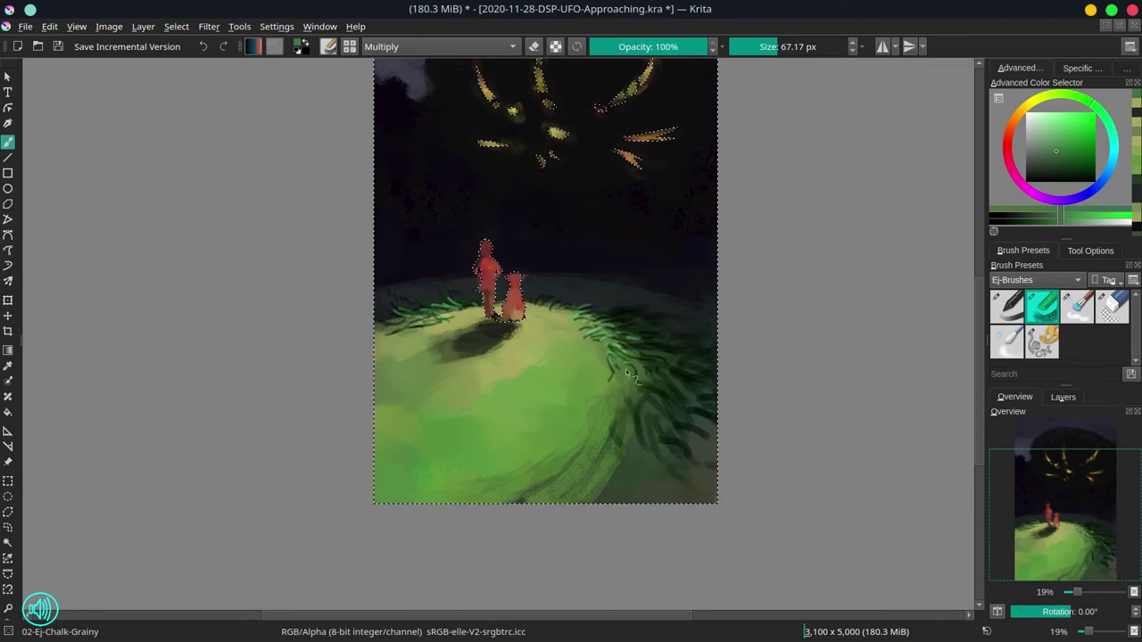
# Step: Lighten the grass on the right slope using Screen blending at 13% opacity, and return the brush to Normal blending
pyautogui.click(454, 50)
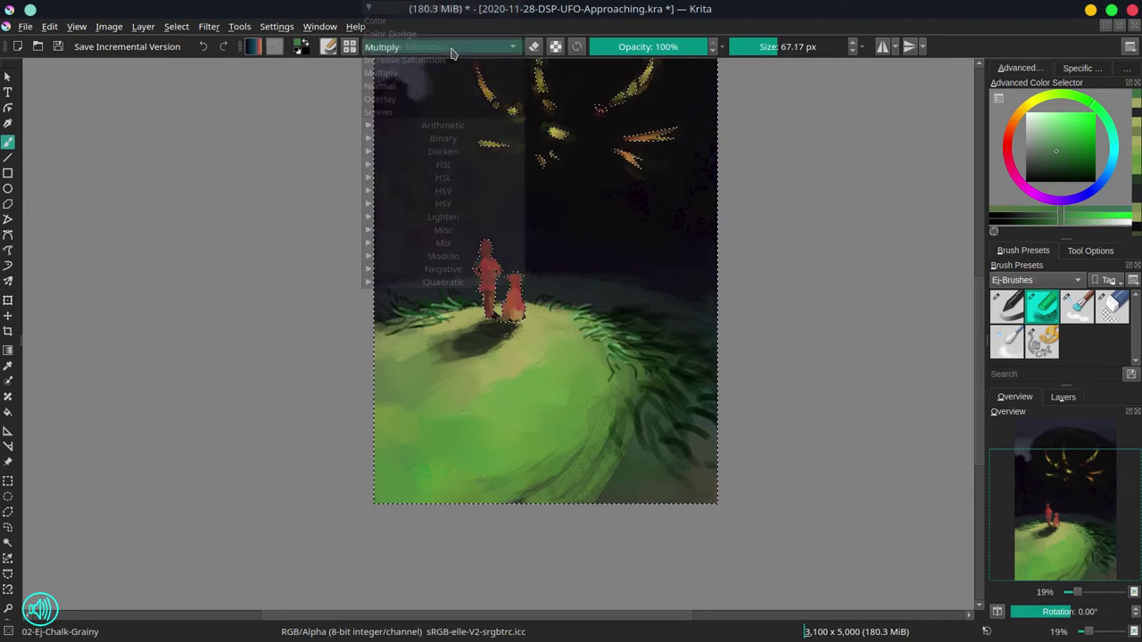
pyautogui.click(444, 112)
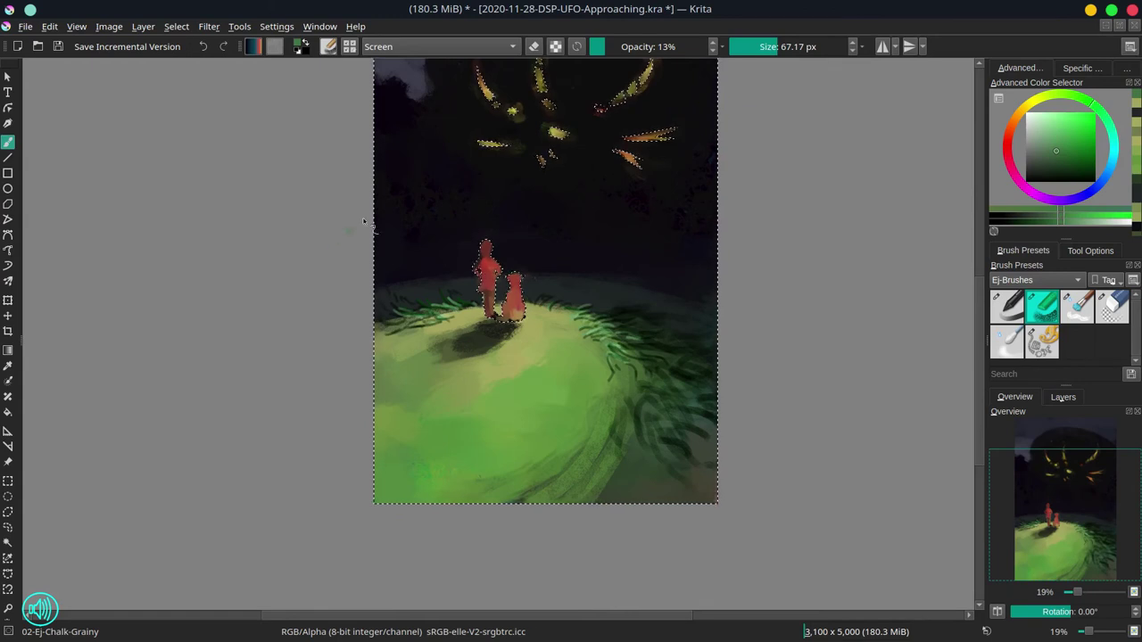
pyautogui.click(473, 47)
pyautogui.click(488, 87)
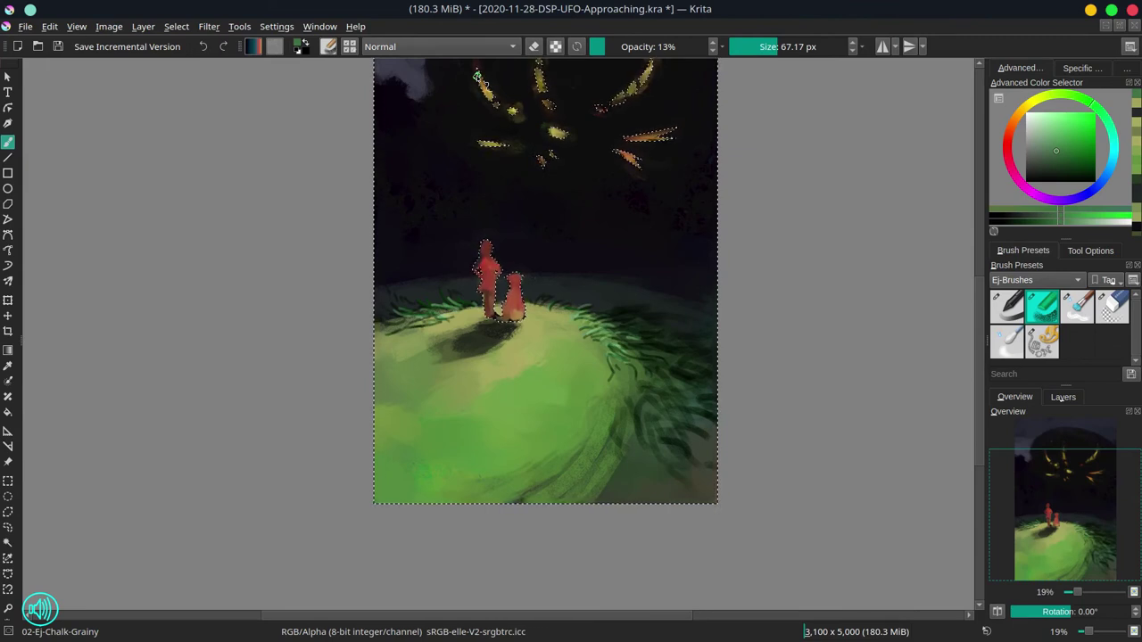
# Step: Save the painting and choose a bright, fully saturated golden orange as the brush color
pyautogui.scroll(-1, 308, 274)
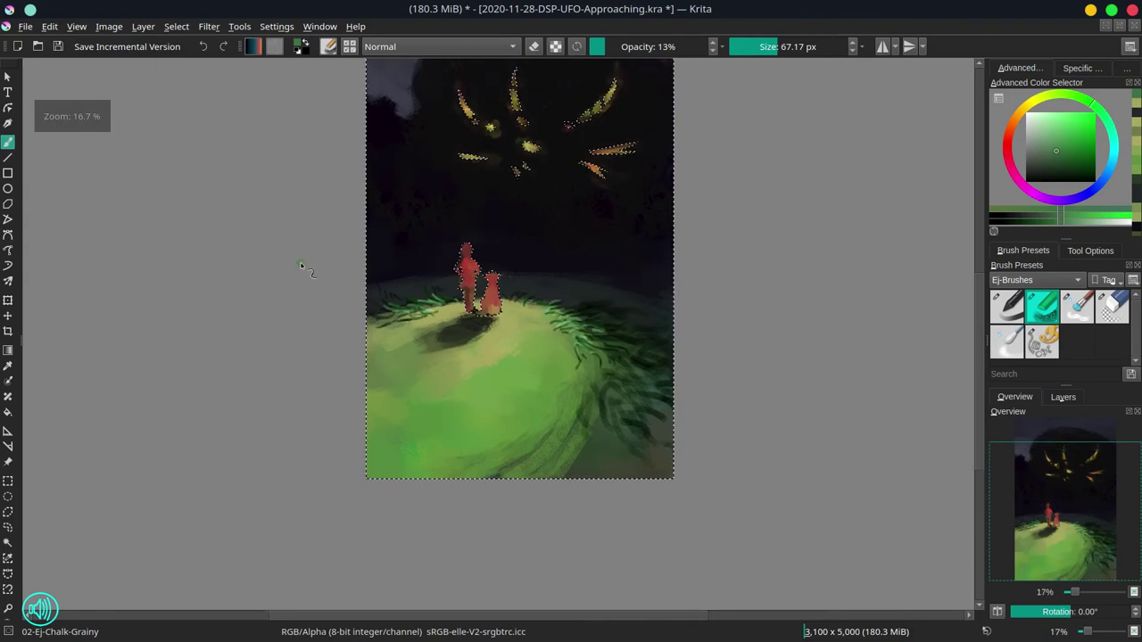
pyautogui.click(58, 46)
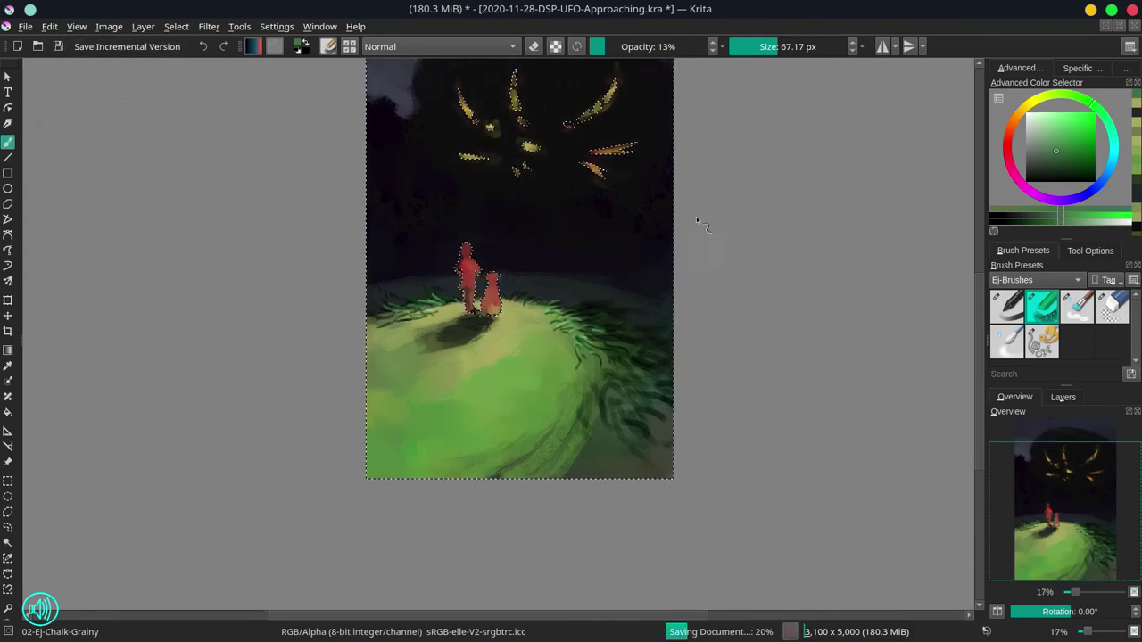
pyautogui.click(1039, 104)
pyautogui.moveTo(1039, 105); pyautogui.dragTo(1091, 120)
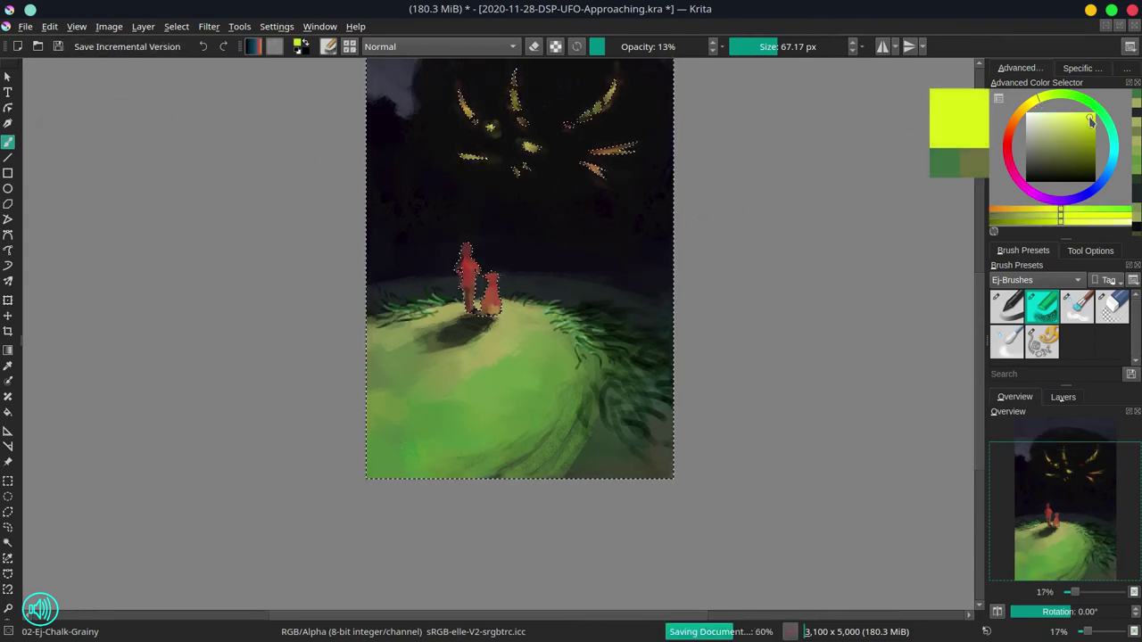
pyautogui.click(1022, 114)
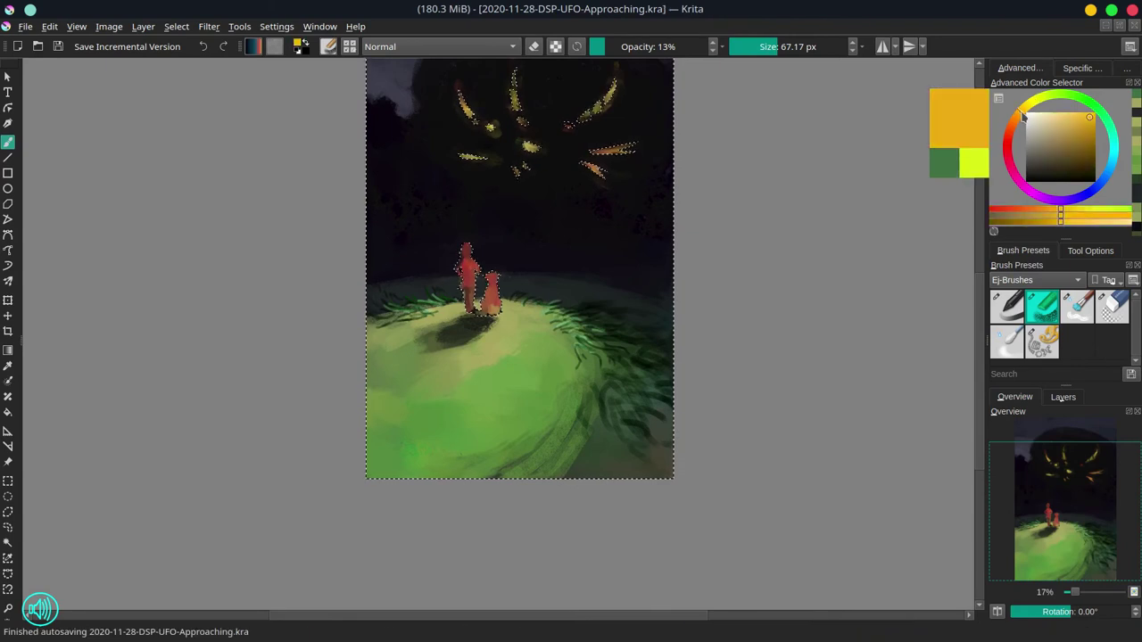
pyautogui.moveTo(1089, 123); pyautogui.dragTo(1110, 107)
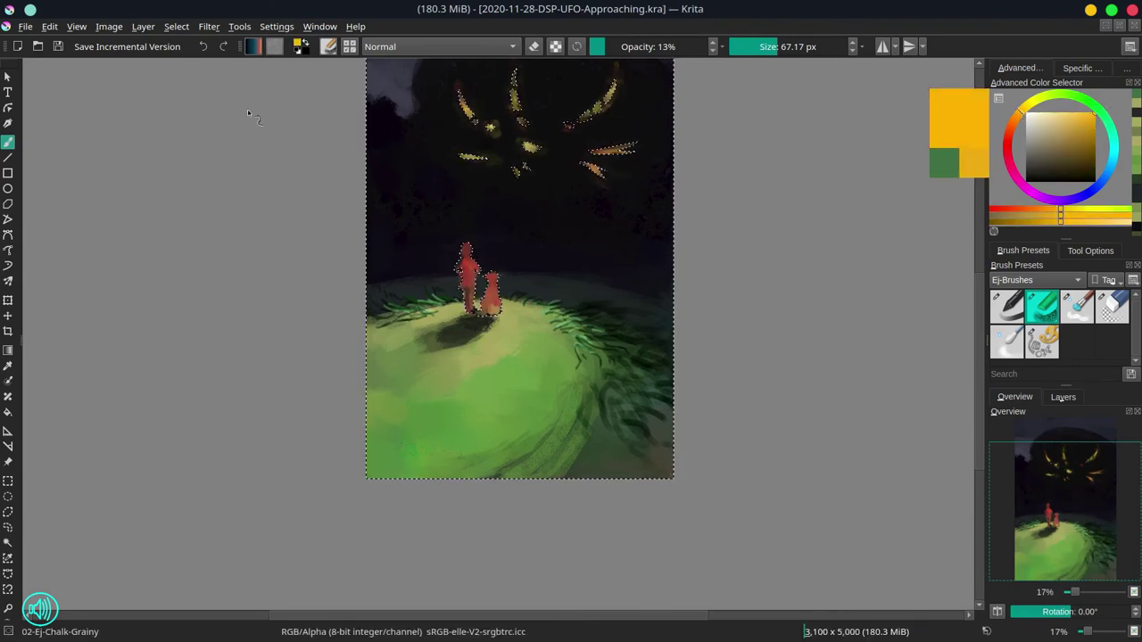
# Step: Invert the selection and fill the UFO lights with golden orange, using a 179 px brush at 100% opacity
pyautogui.click(177, 27)
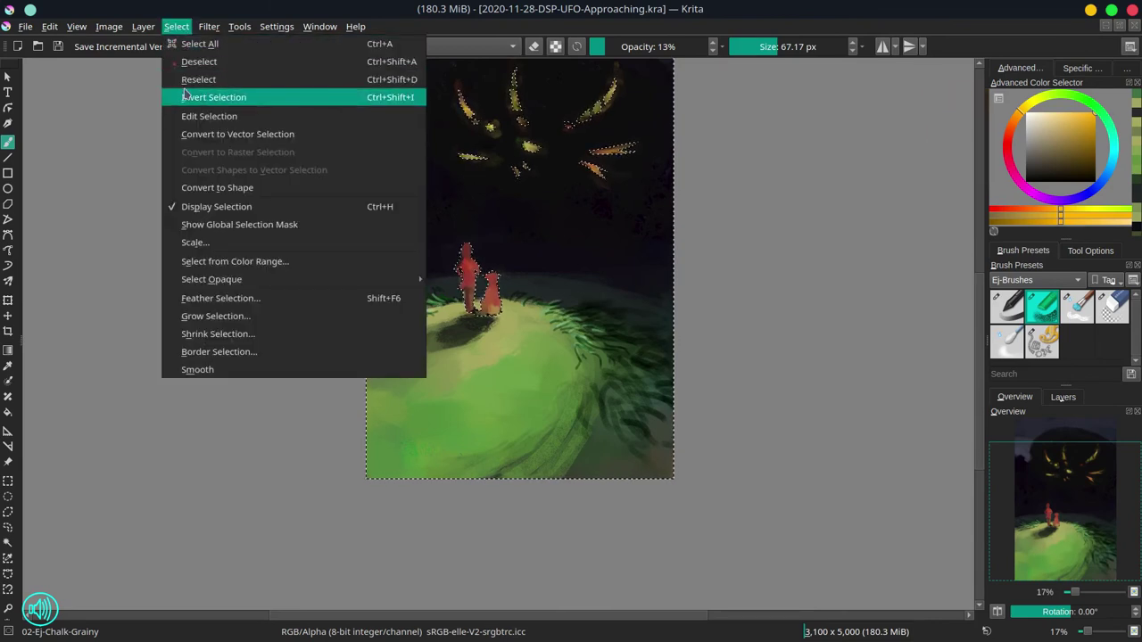
pyautogui.click(215, 97)
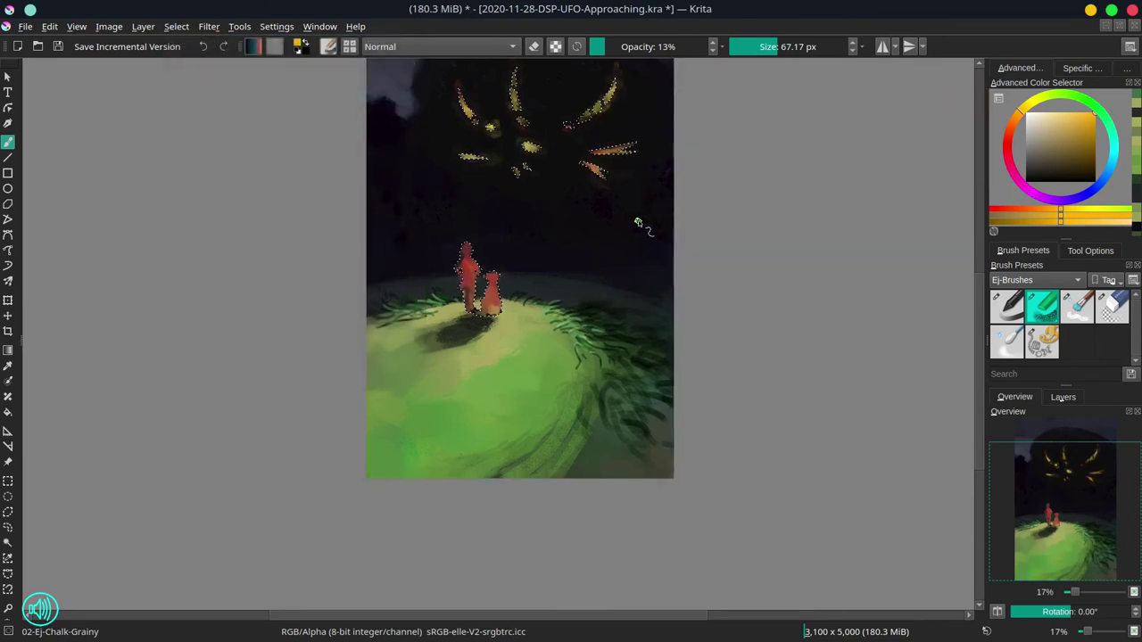
pyautogui.moveTo(644, 212); pyautogui.dragTo(642, 237)
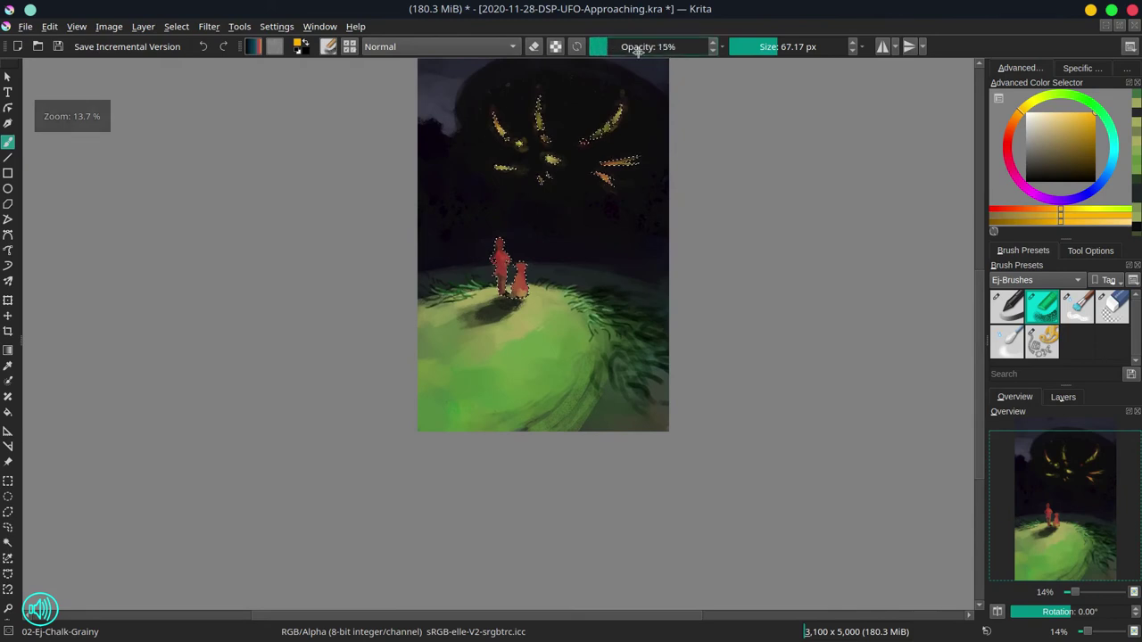
pyautogui.moveTo(627, 50); pyautogui.dragTo(711, 50)
pyautogui.moveTo(627, 146)
pyautogui.mouseDown()
pyautogui.moveTo(664, 147)
pyautogui.moveTo(511, 198)
pyautogui.mouseUp()
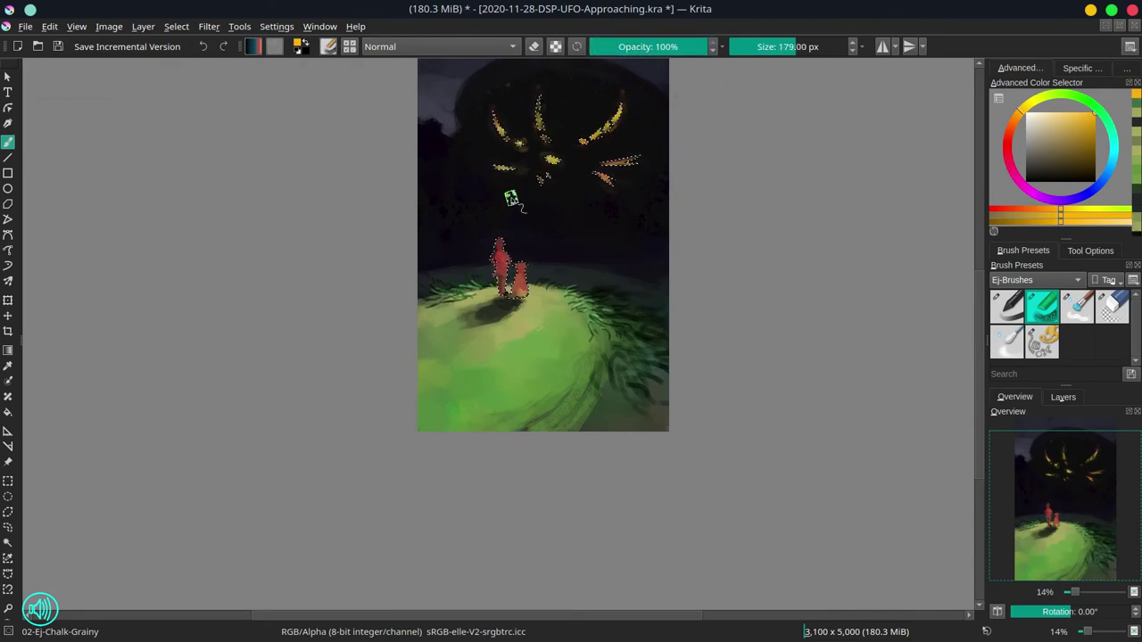
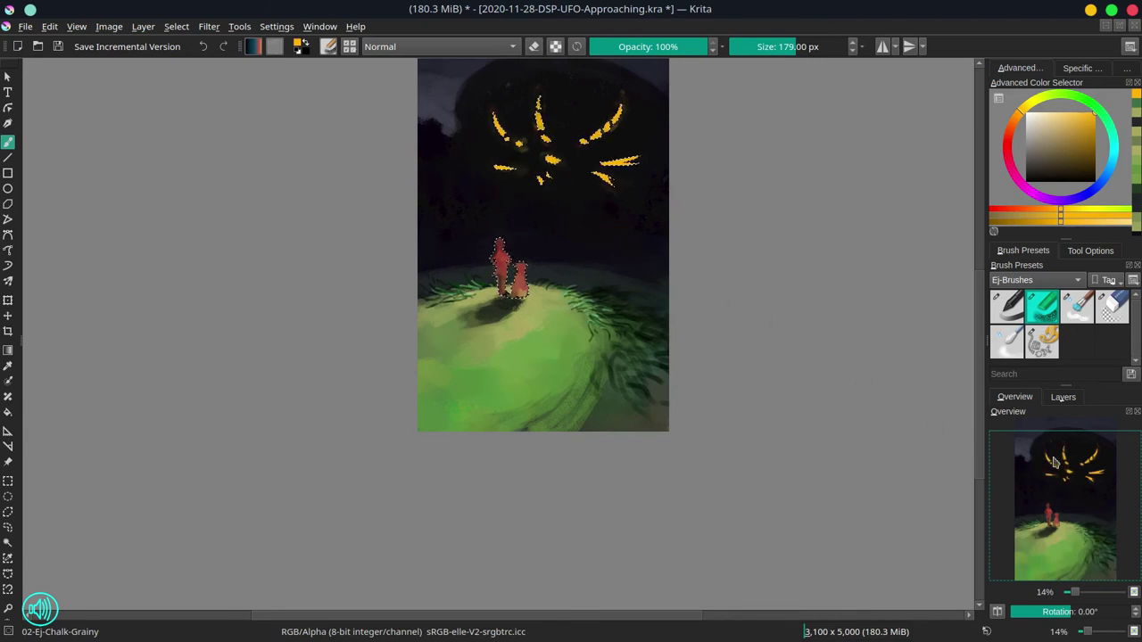
# Step: Add a new paint layer directly above the Background layer
pyautogui.click(1066, 397)
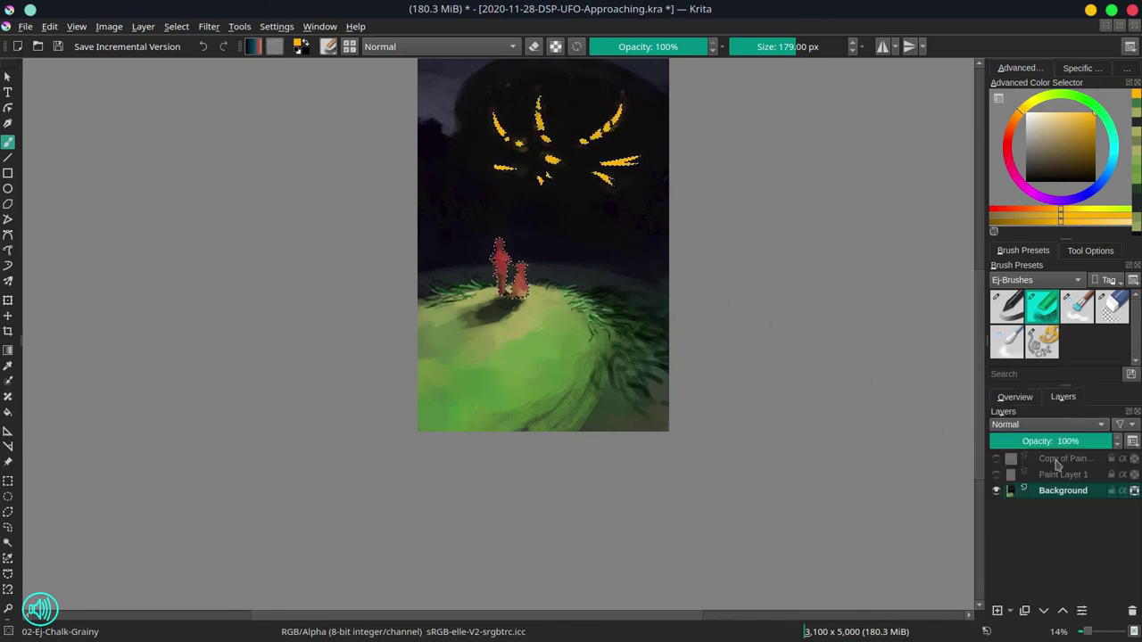
pyautogui.click(997, 610)
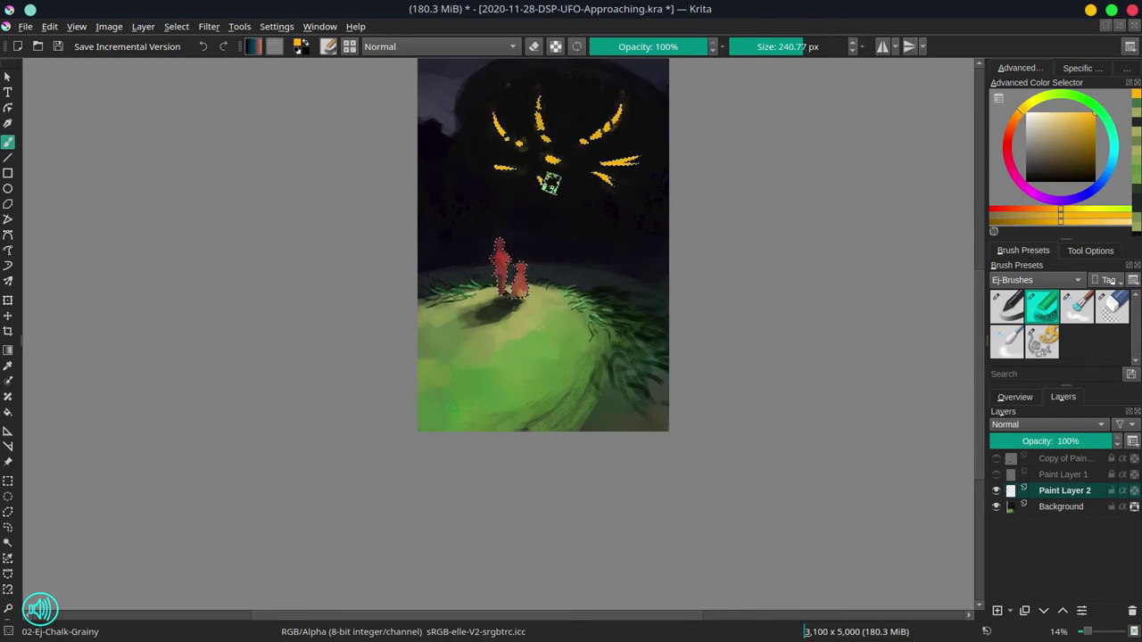
# Step: Clear the selection around the lights and figures while checking the lights layer with the Background hidden, and show the Background again
pyautogui.click(995, 507)
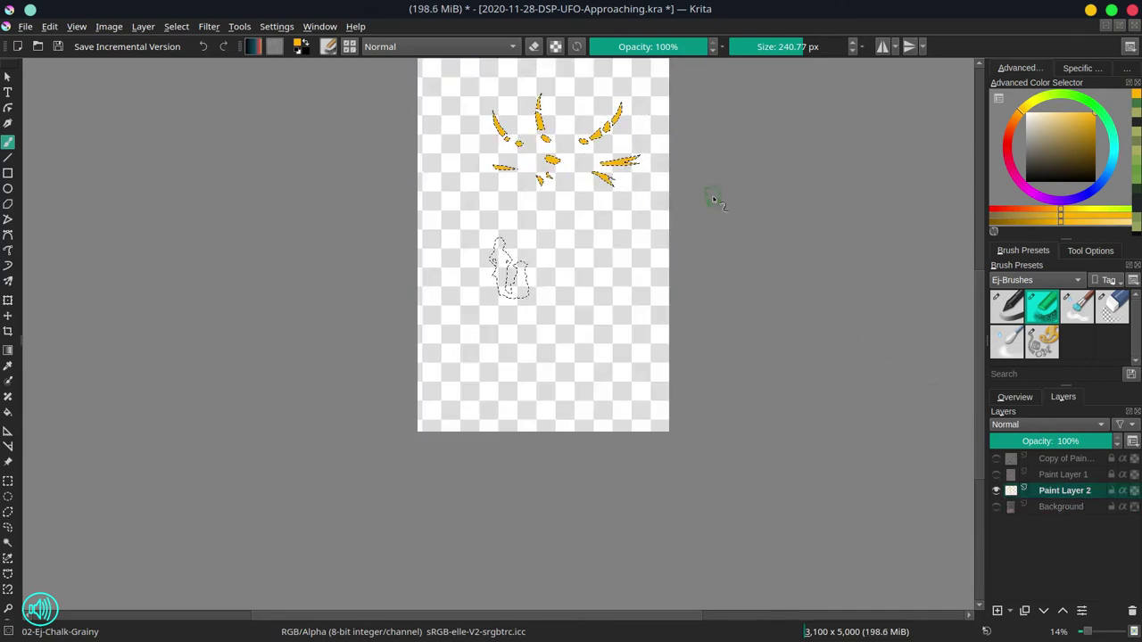
pyautogui.click(177, 26)
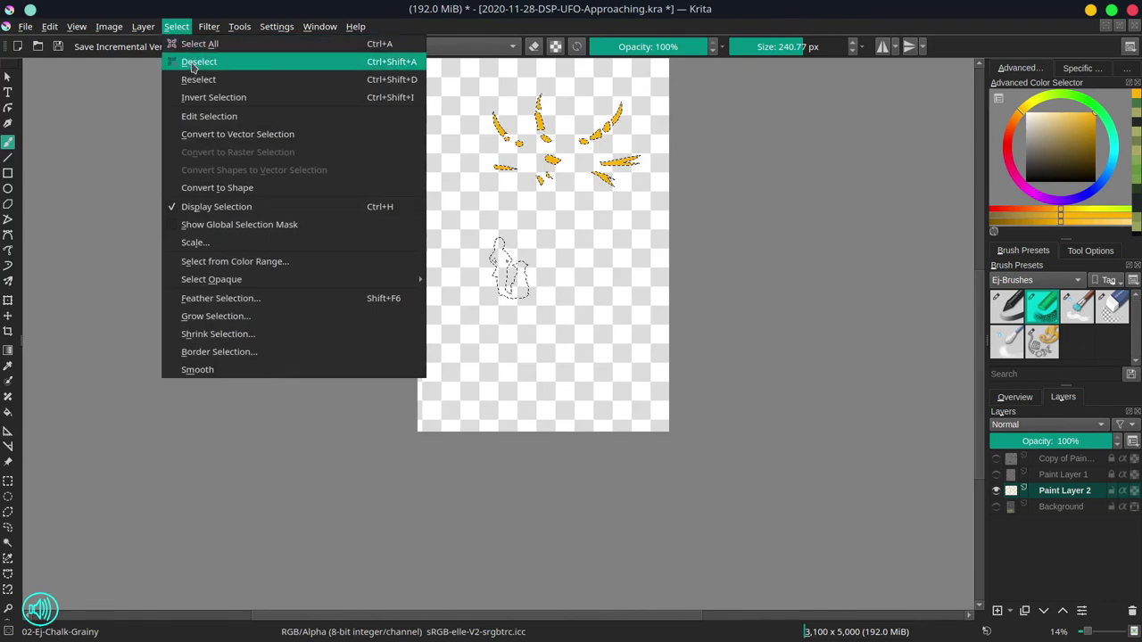
pyautogui.click(203, 62)
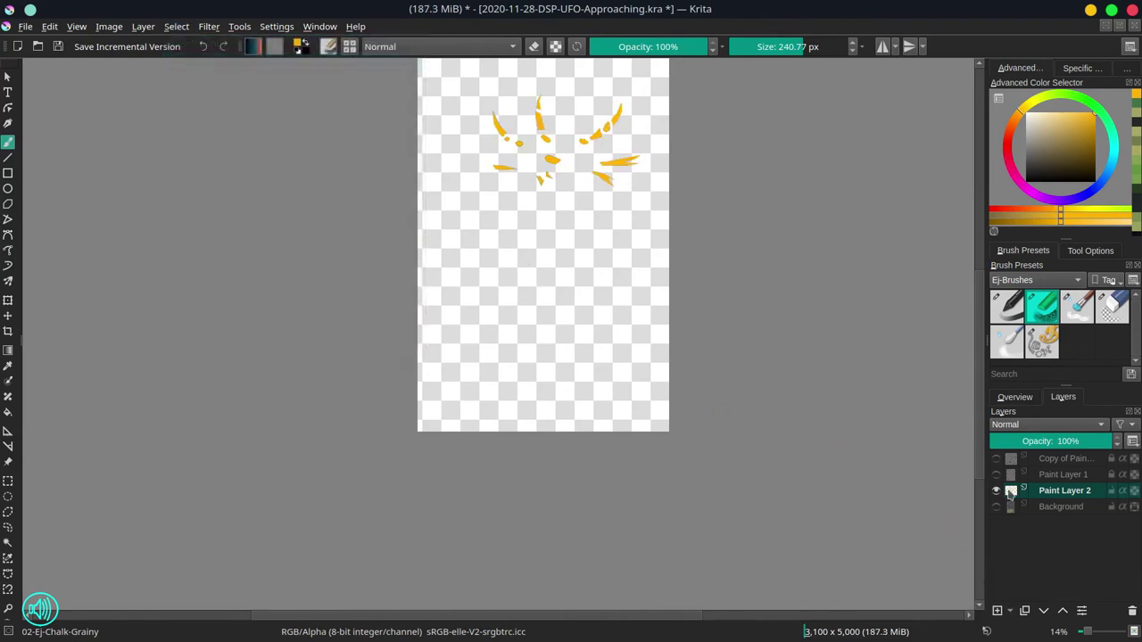
pyautogui.click(995, 507)
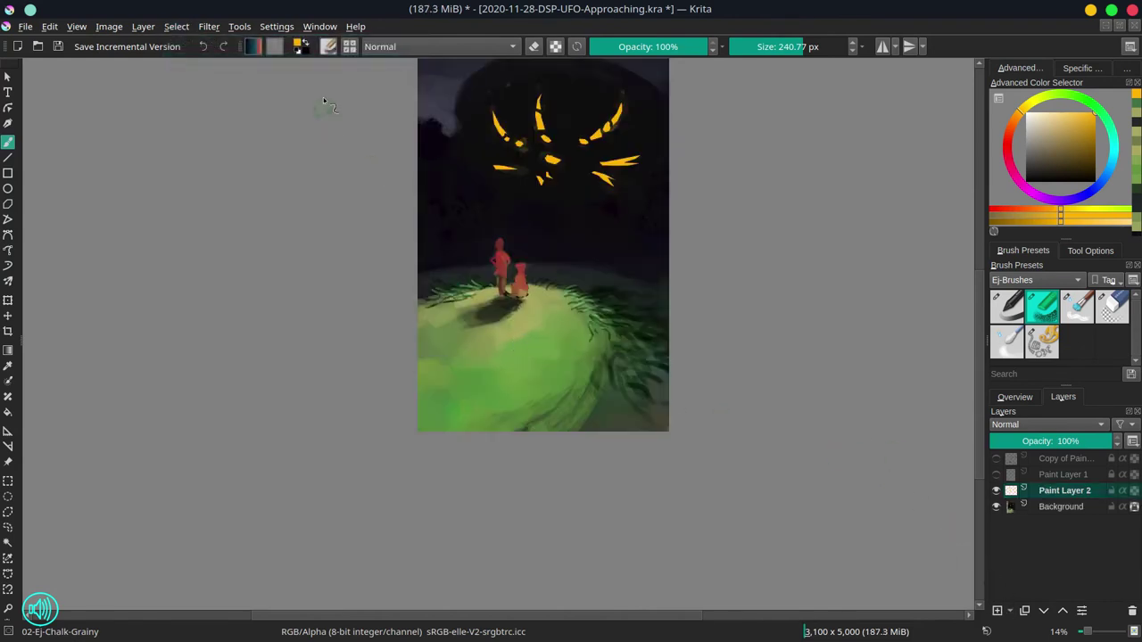
pyautogui.click(408, 47)
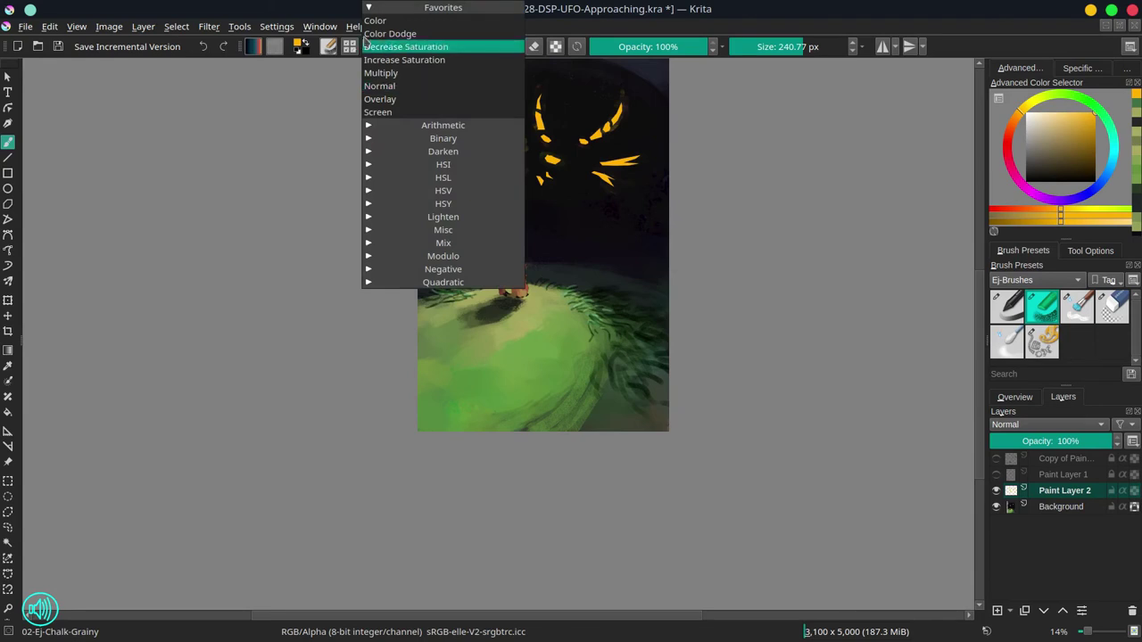
pyautogui.click(217, 32)
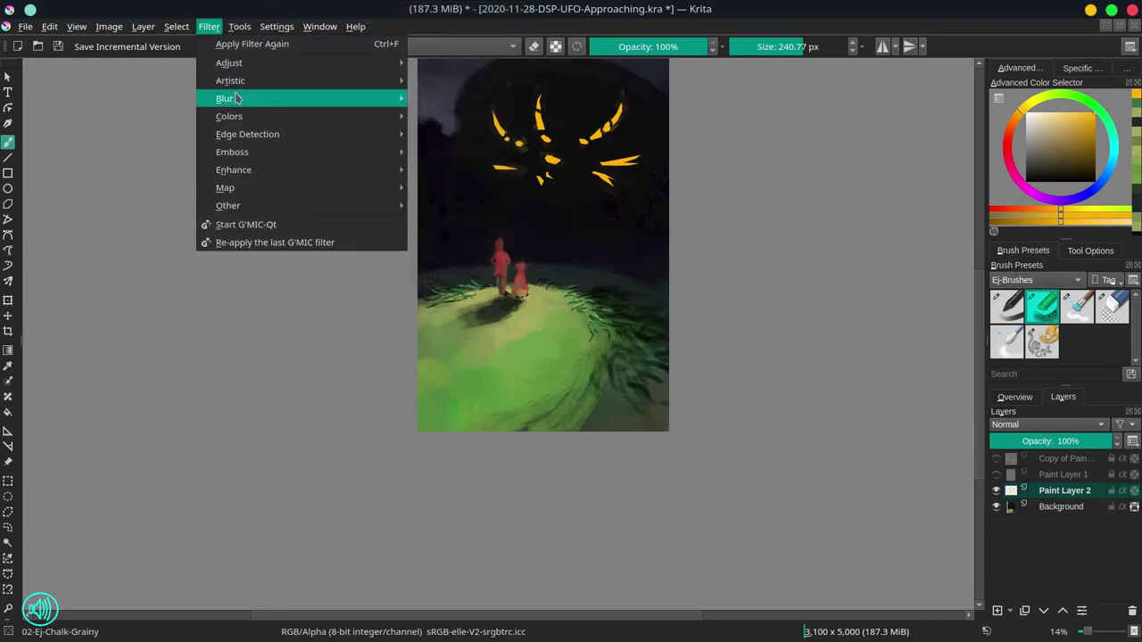
pyautogui.moveTo(228, 98)
pyautogui.click(490, 116)
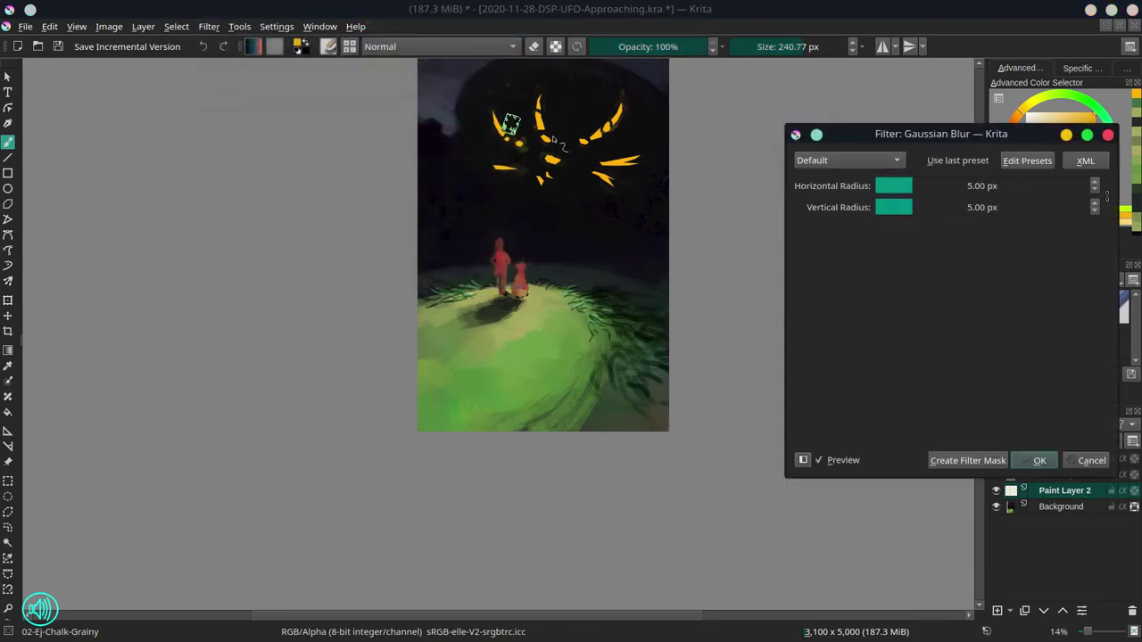
pyautogui.click(1008, 184)
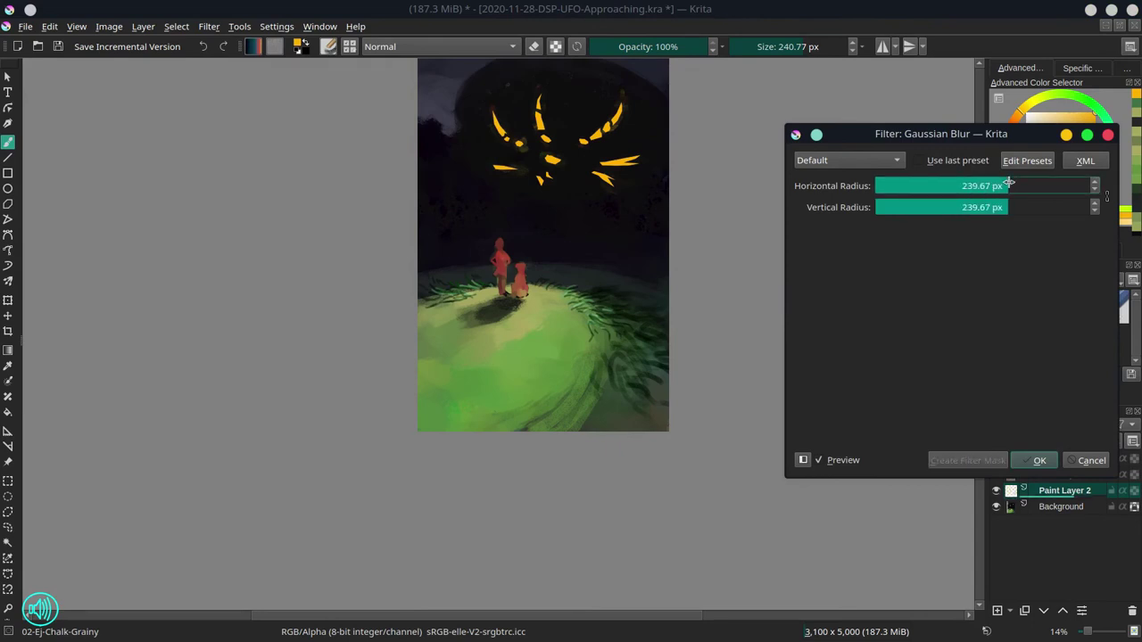
pyautogui.click(1088, 462)
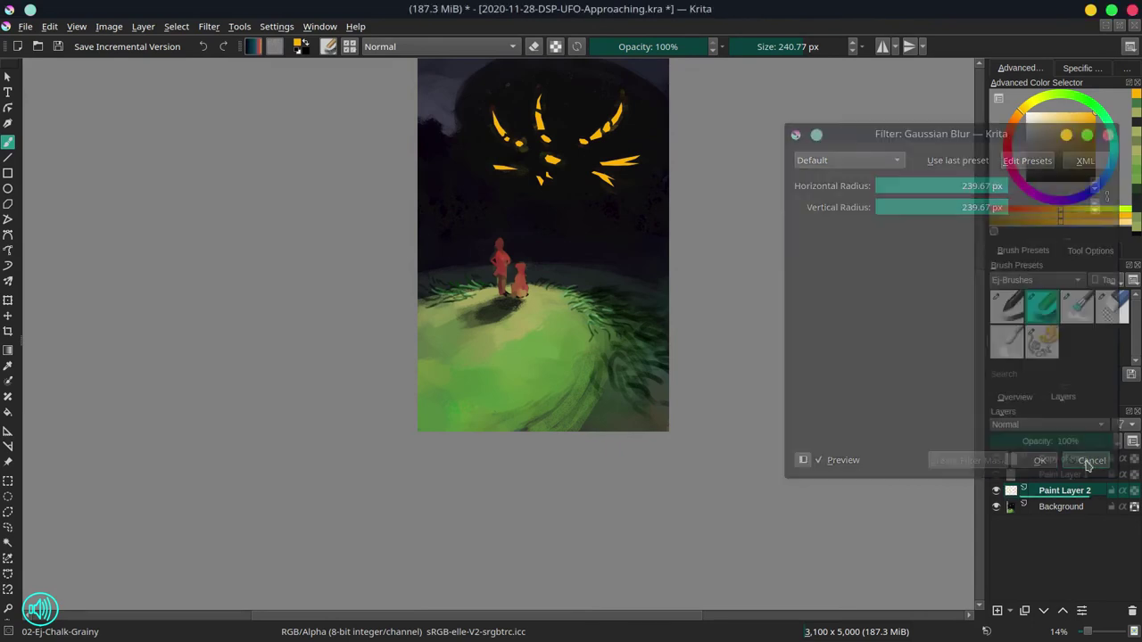
# Step: Duplicate Paint Layer 2 with the UFO lights and apply a Gaussian Blur to the original layer underneath
pyautogui.rightClick(1062, 494)
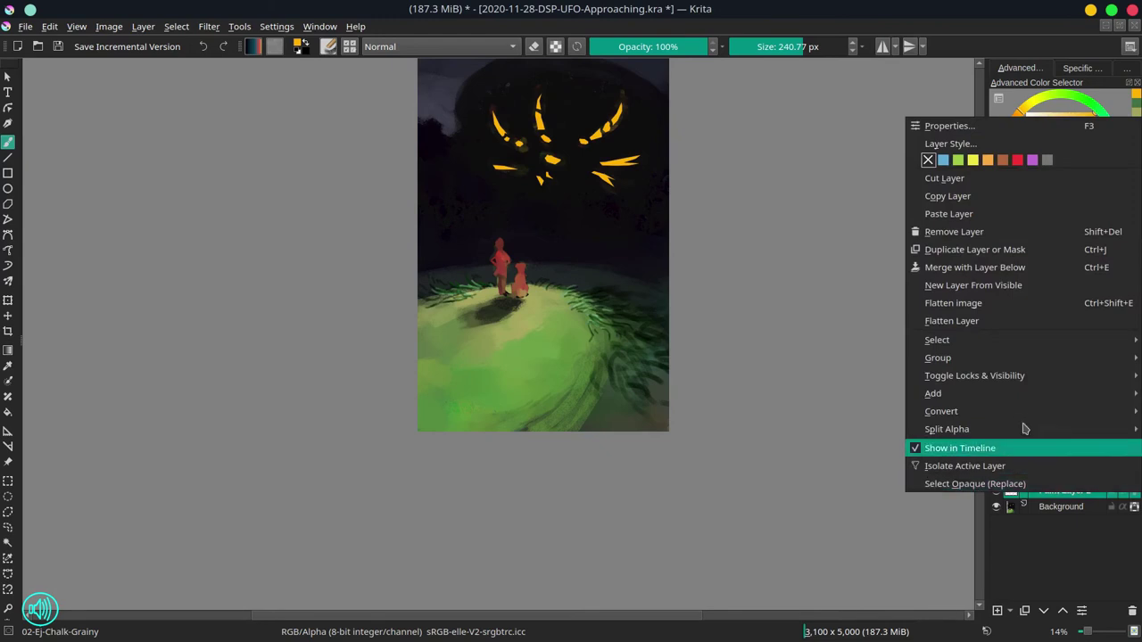
pyautogui.click(992, 253)
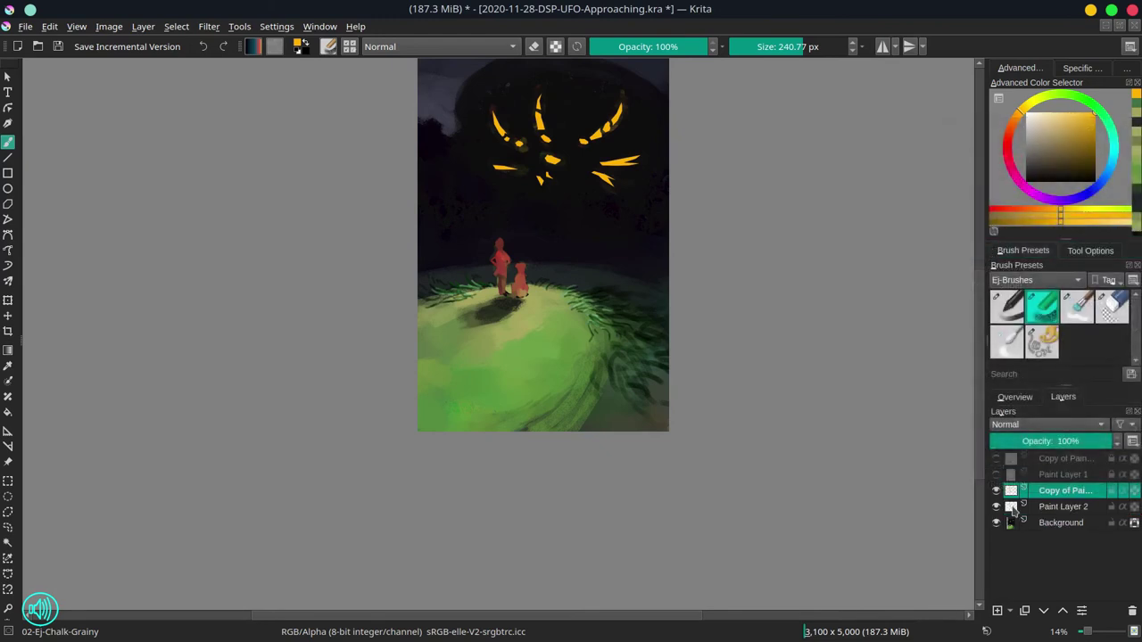
pyautogui.click(1075, 508)
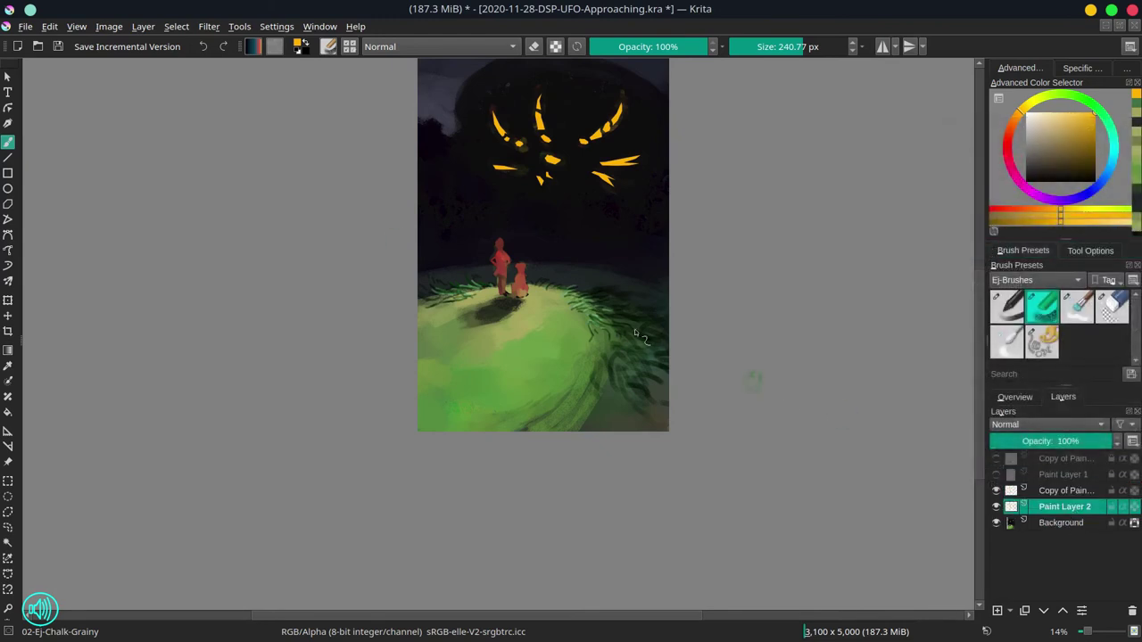
pyautogui.click(209, 26)
pyautogui.moveTo(280, 102)
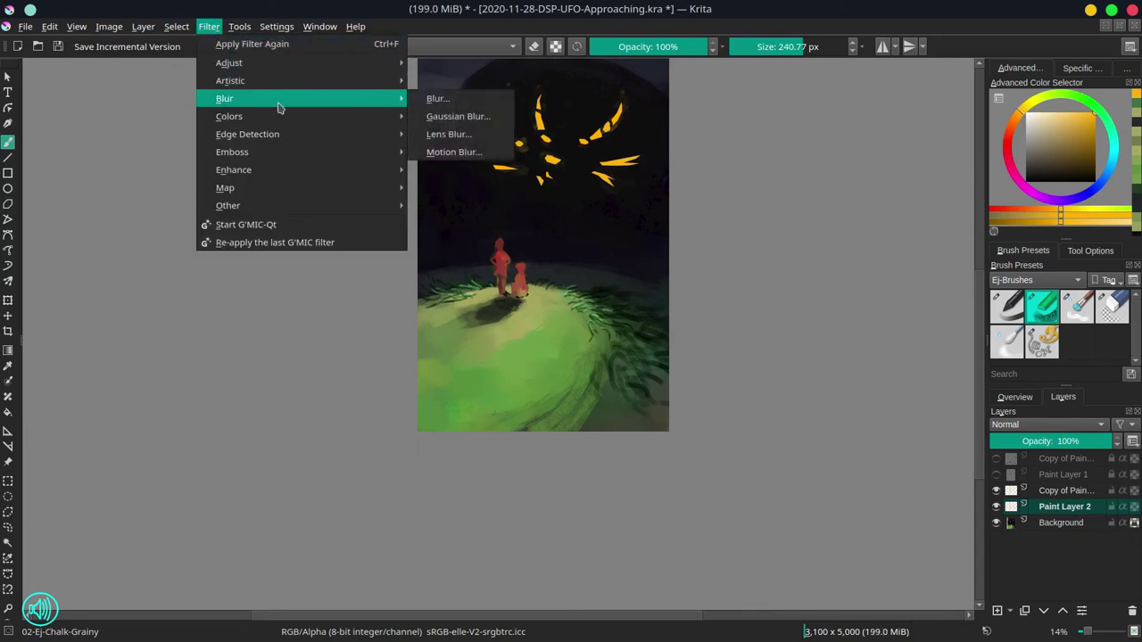
pyautogui.click(499, 122)
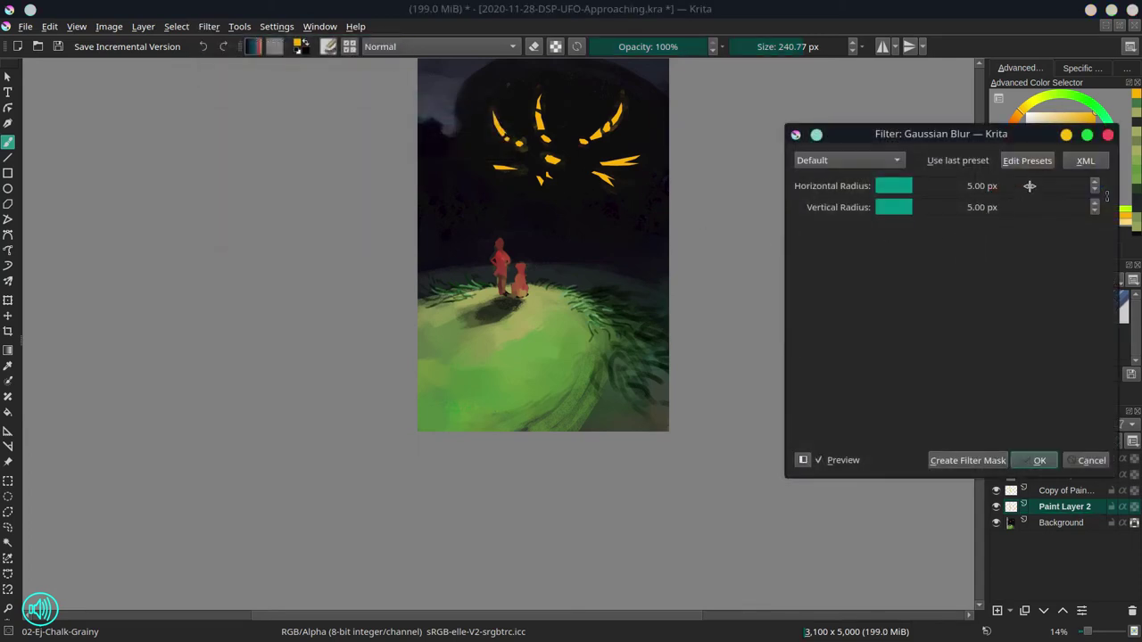
pyautogui.click(1028, 185)
pyautogui.click(1030, 459)
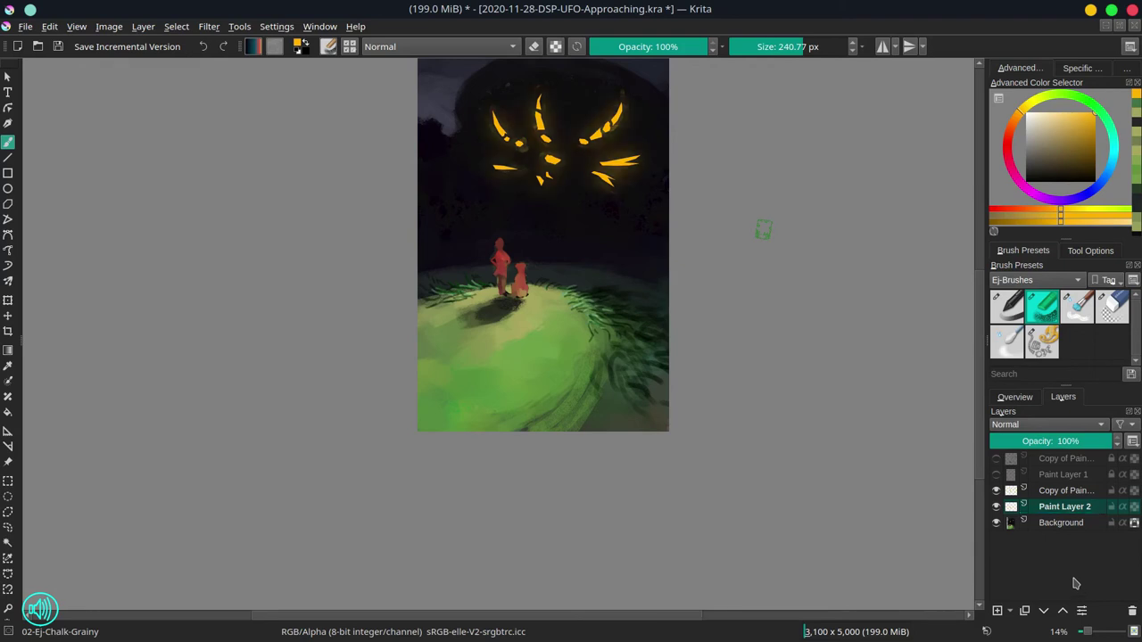
# Step: Apply a Gaussian Blur with a 40.21 px horizontal and vertical radius to the copied lights layer
pyautogui.click(1062, 492)
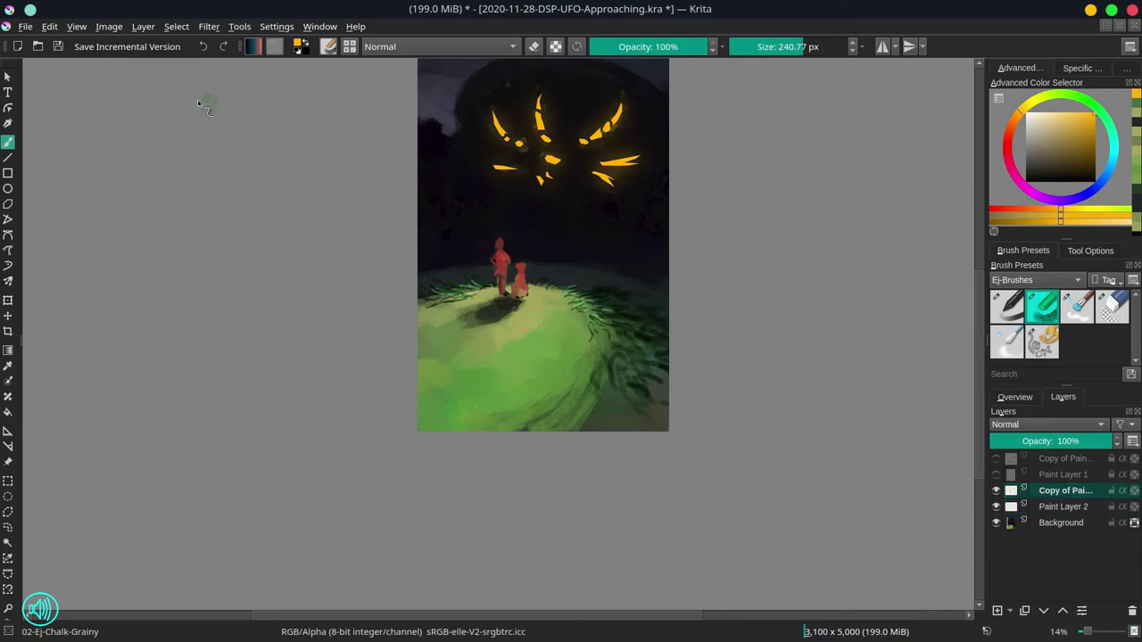
pyautogui.click(206, 26)
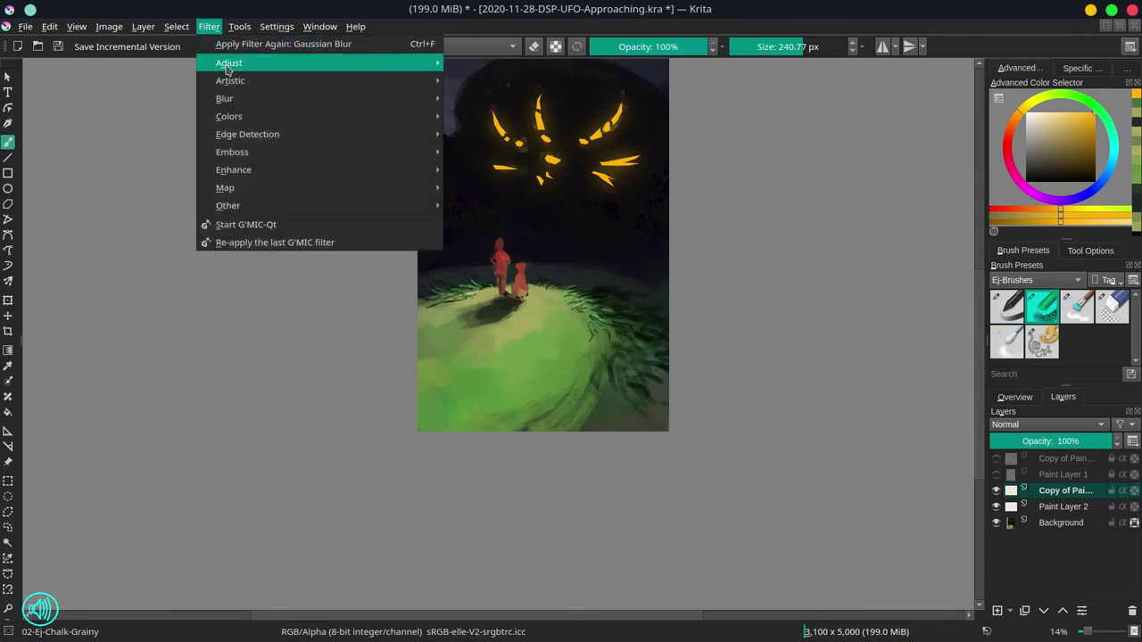
pyautogui.moveTo(285, 64)
pyautogui.moveTo(259, 100)
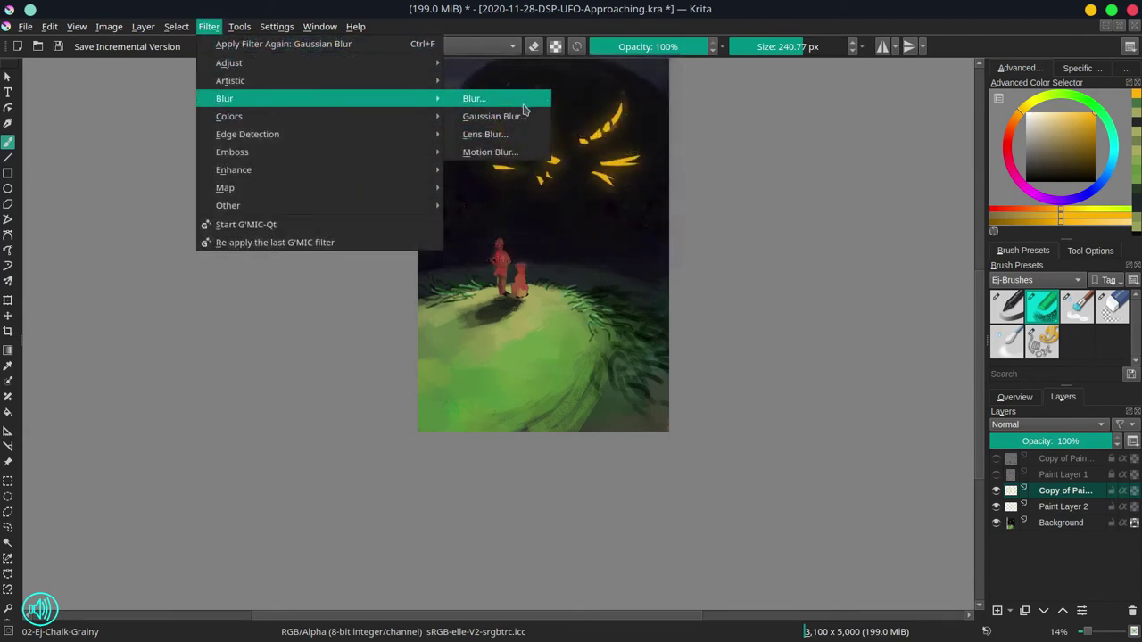
pyautogui.click(514, 119)
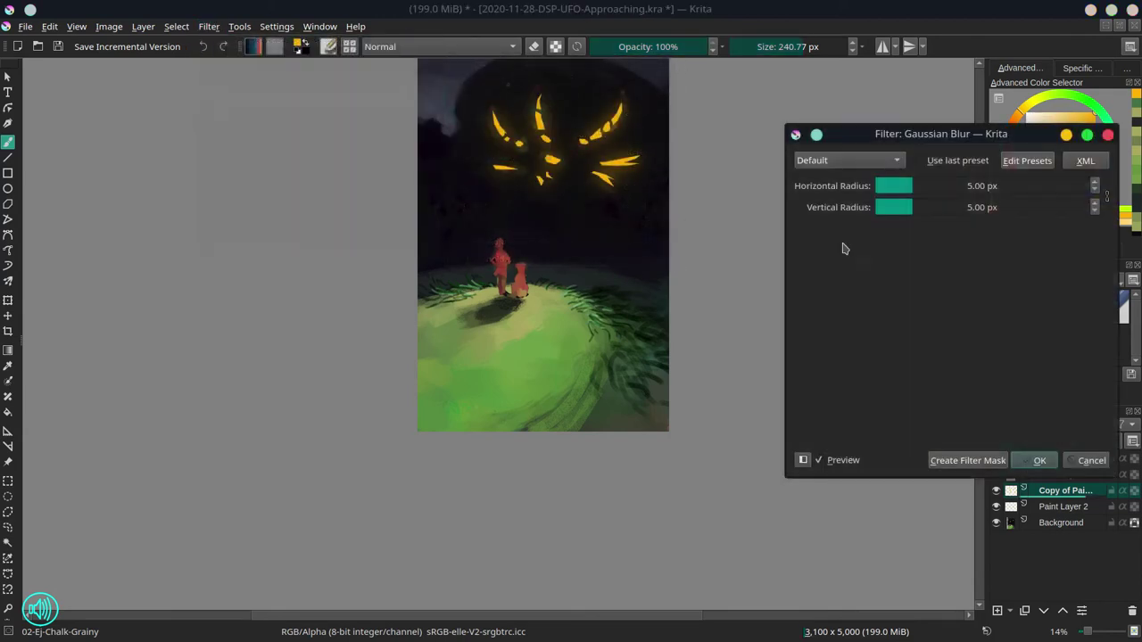
pyautogui.click(969, 185)
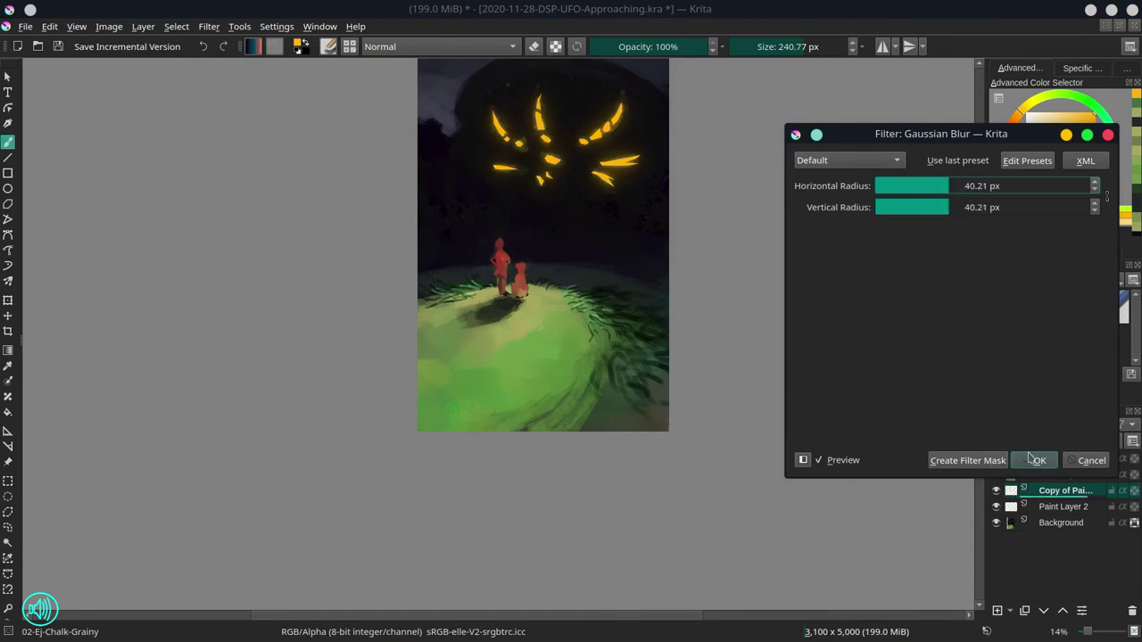
pyautogui.click(1035, 460)
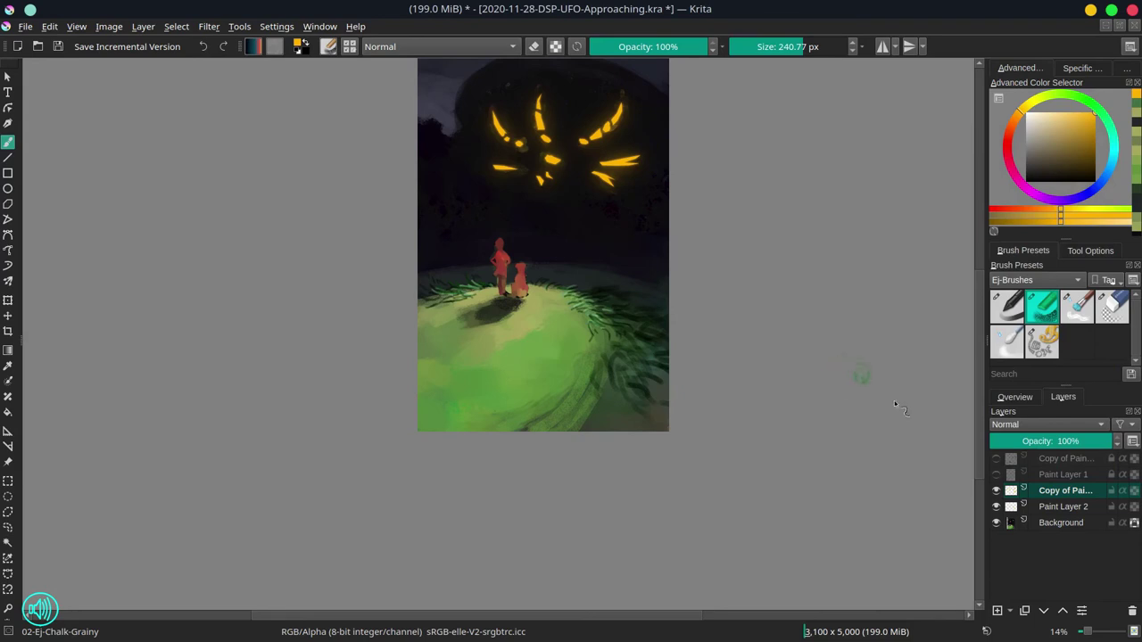
# Step: Set the blending mode of both the copied lights layer and Paint Layer 2 to Color Dodge
pyautogui.click(1035, 432)
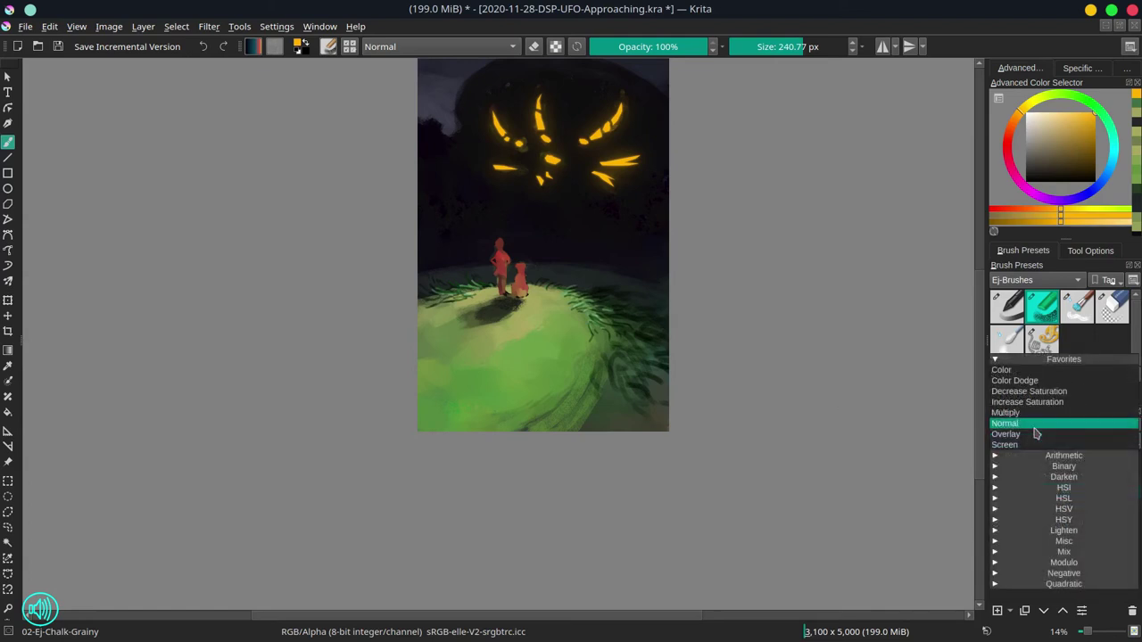
pyautogui.click(1031, 380)
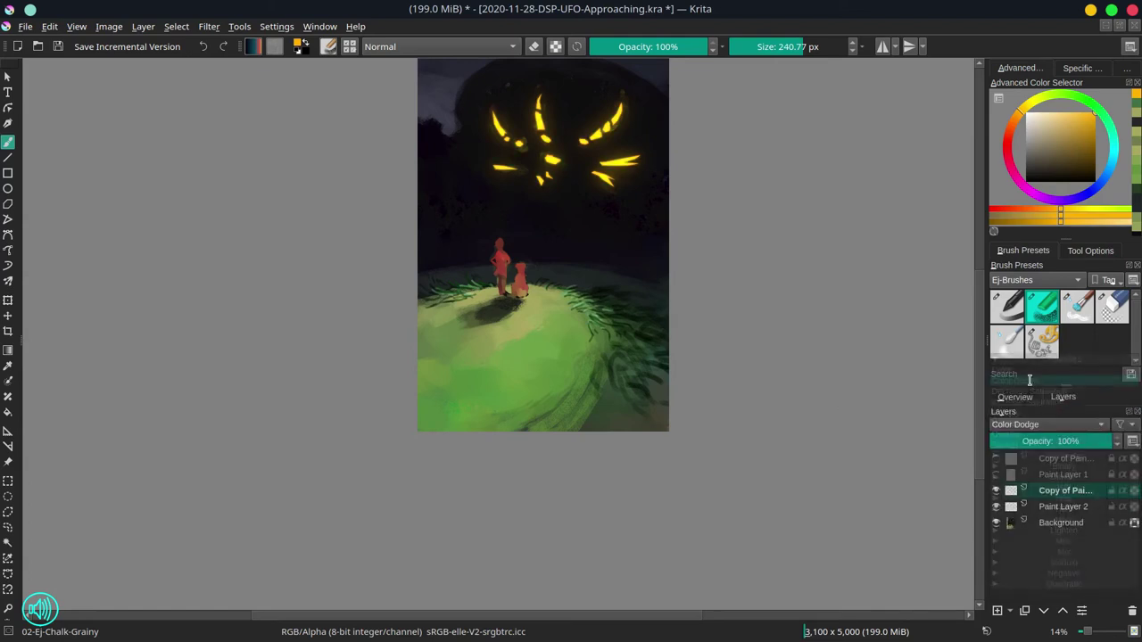
pyautogui.click(1067, 507)
pyautogui.click(1041, 430)
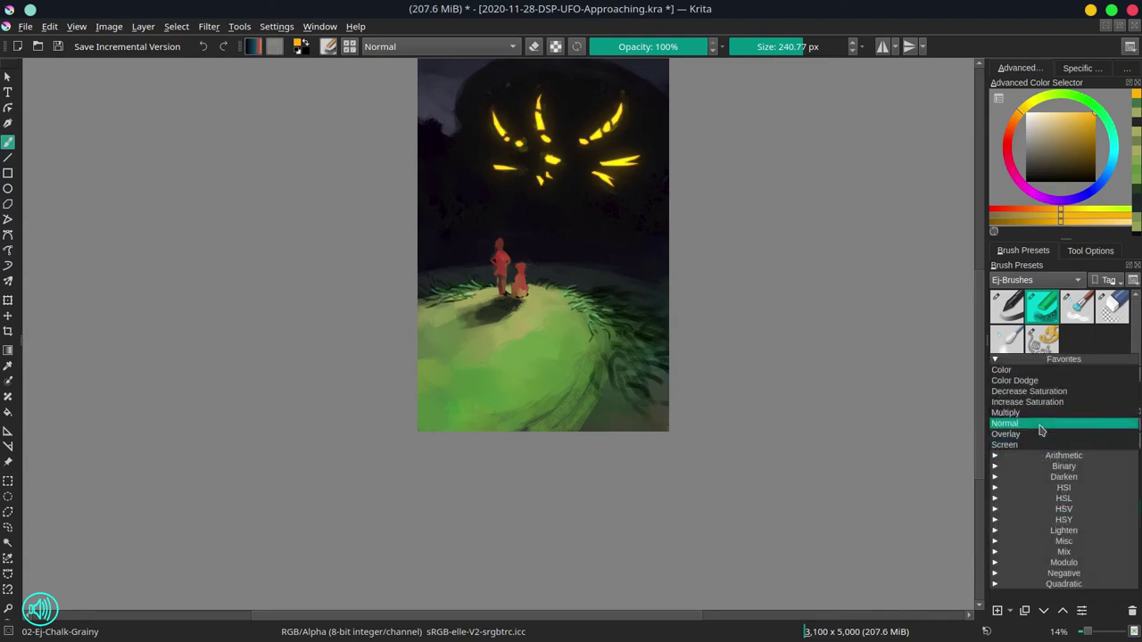
pyautogui.click(1030, 380)
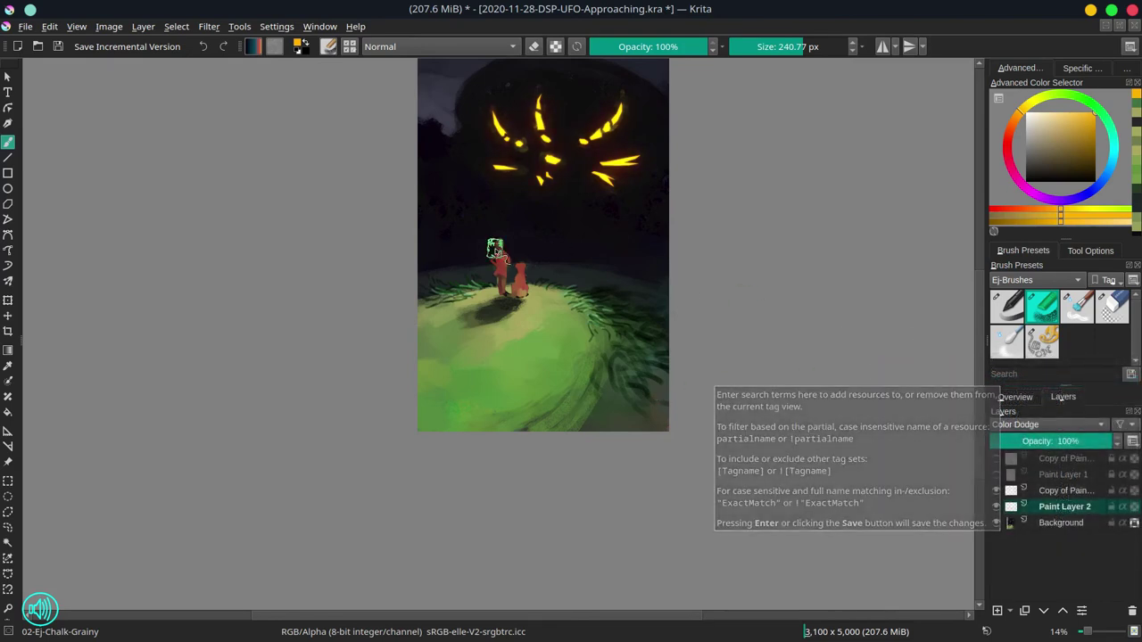
# Step: Shift the hue of the copied lights layer to 71 with an HSV/HSL adjustment
pyautogui.click(1051, 492)
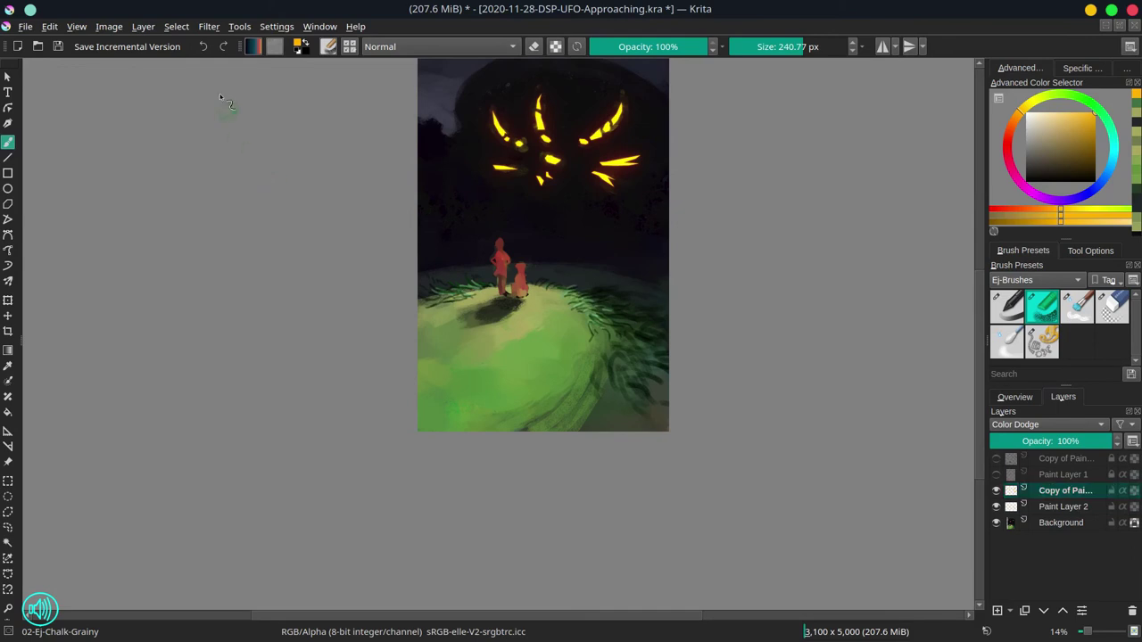
pyautogui.click(209, 26)
pyautogui.moveTo(350, 64)
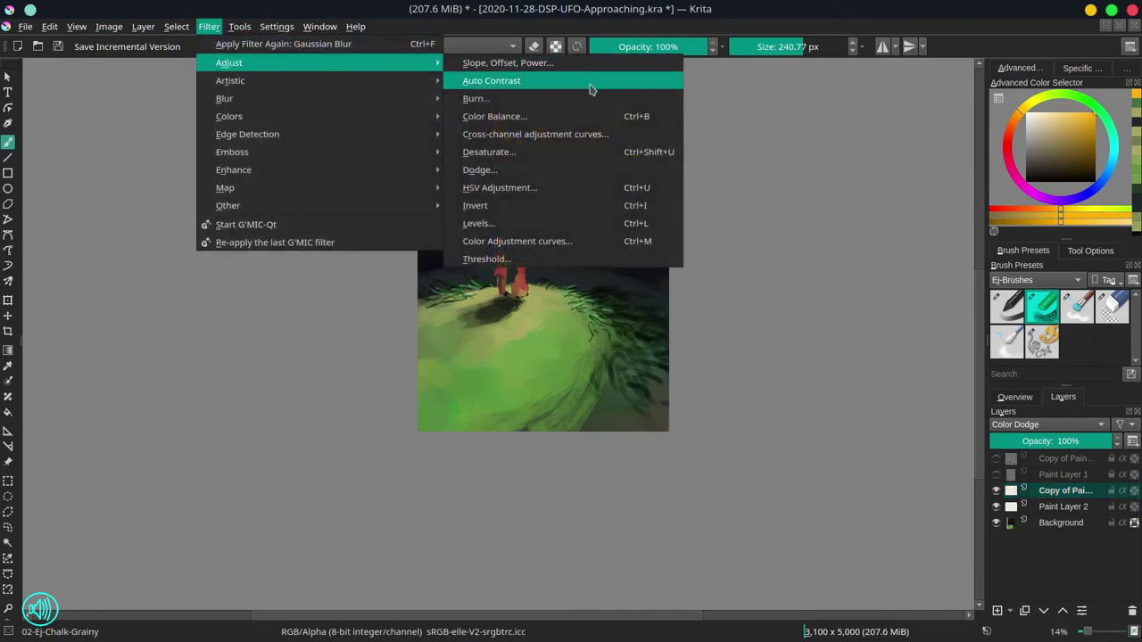
pyautogui.click(554, 187)
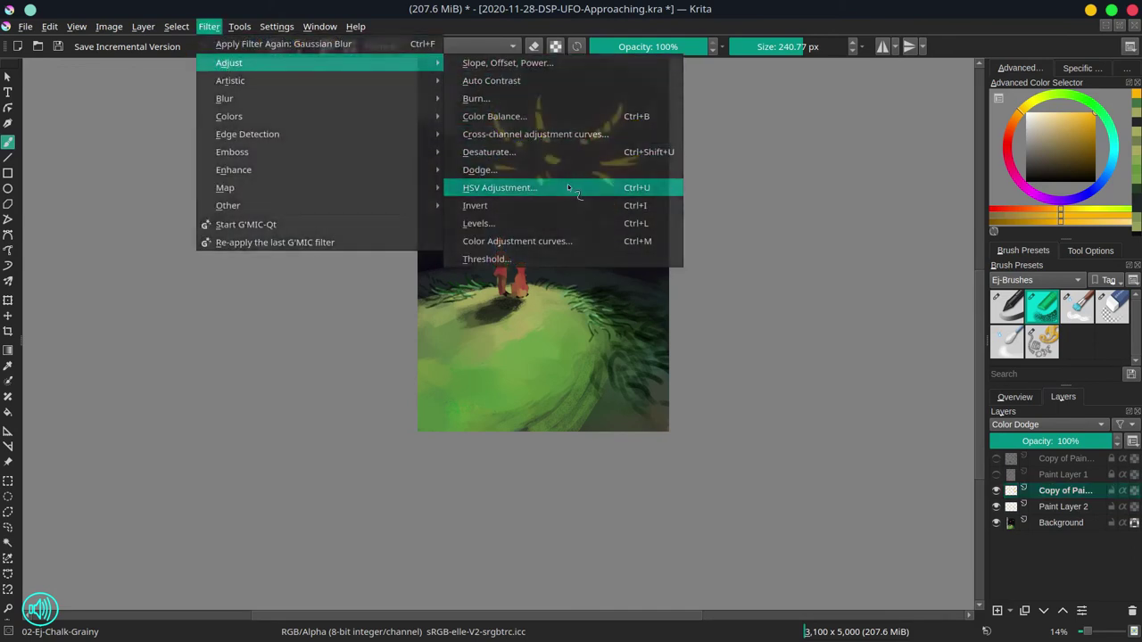
pyautogui.moveTo(948, 209); pyautogui.dragTo(997, 222)
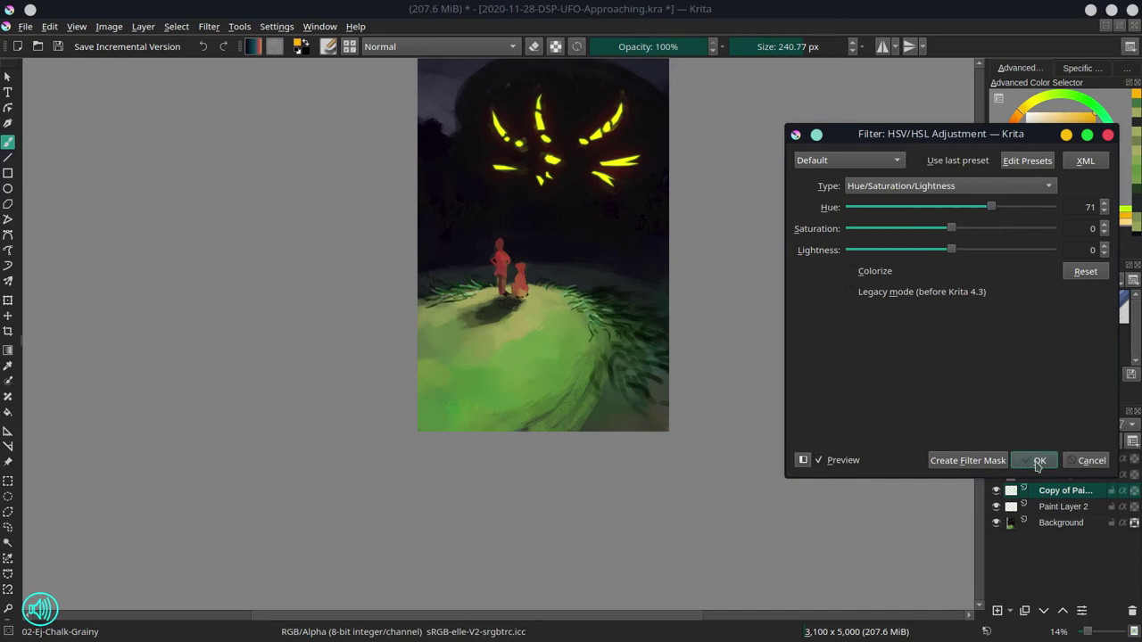
pyautogui.click(1038, 461)
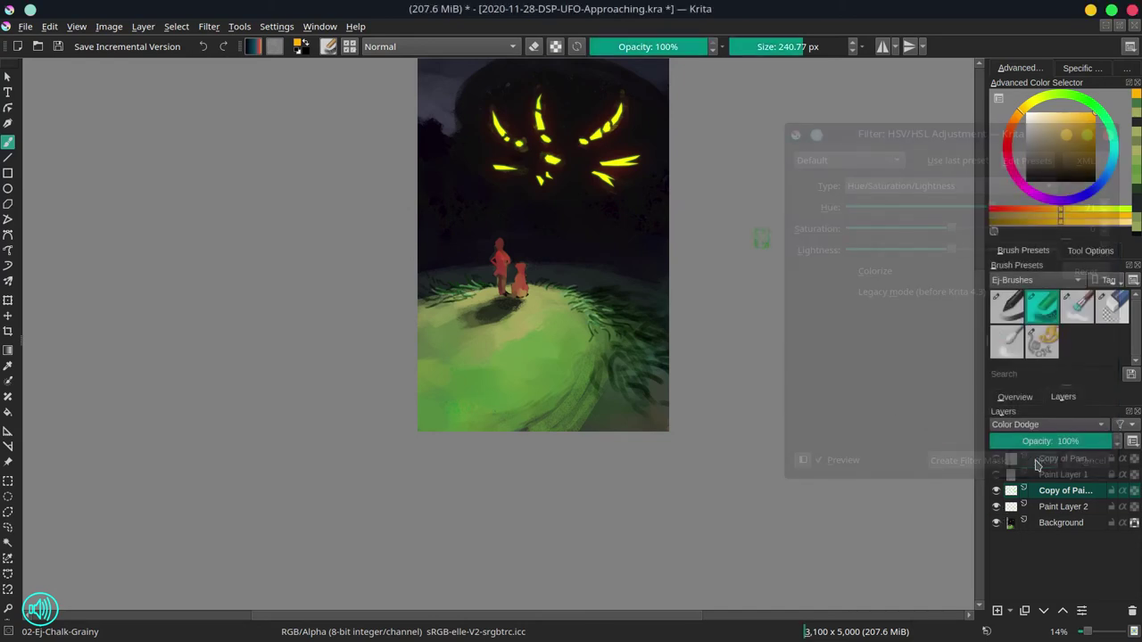
# Step: Blur the copied lights layer again with a 52 px Gaussian Blur and check the whole painting in the overview
pyautogui.click(207, 27)
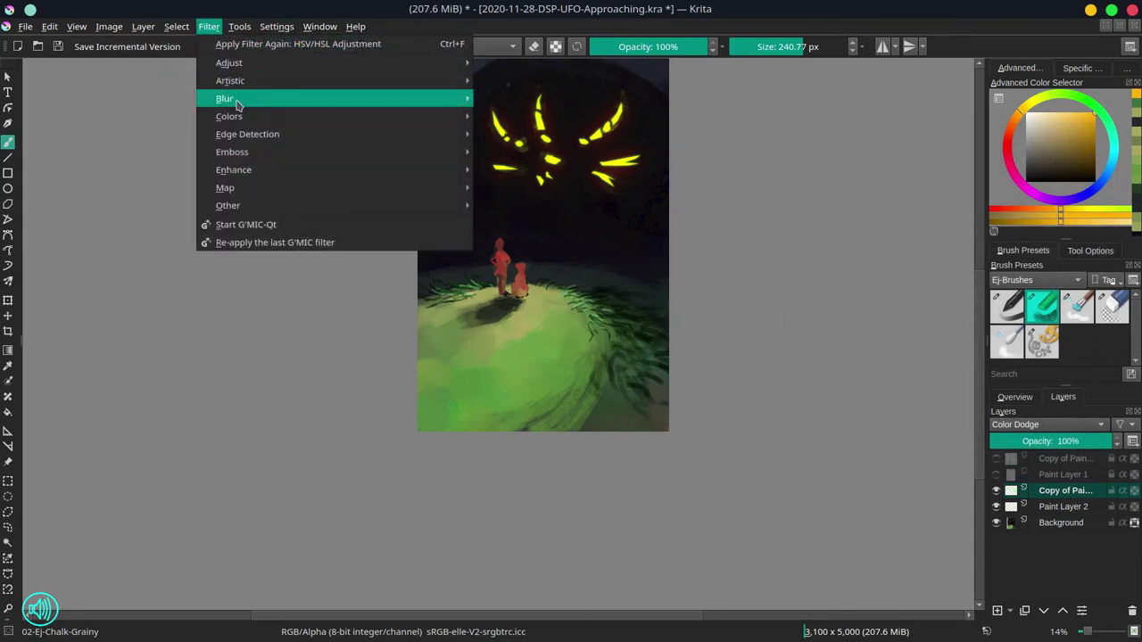
pyautogui.moveTo(464, 100)
pyautogui.click(535, 123)
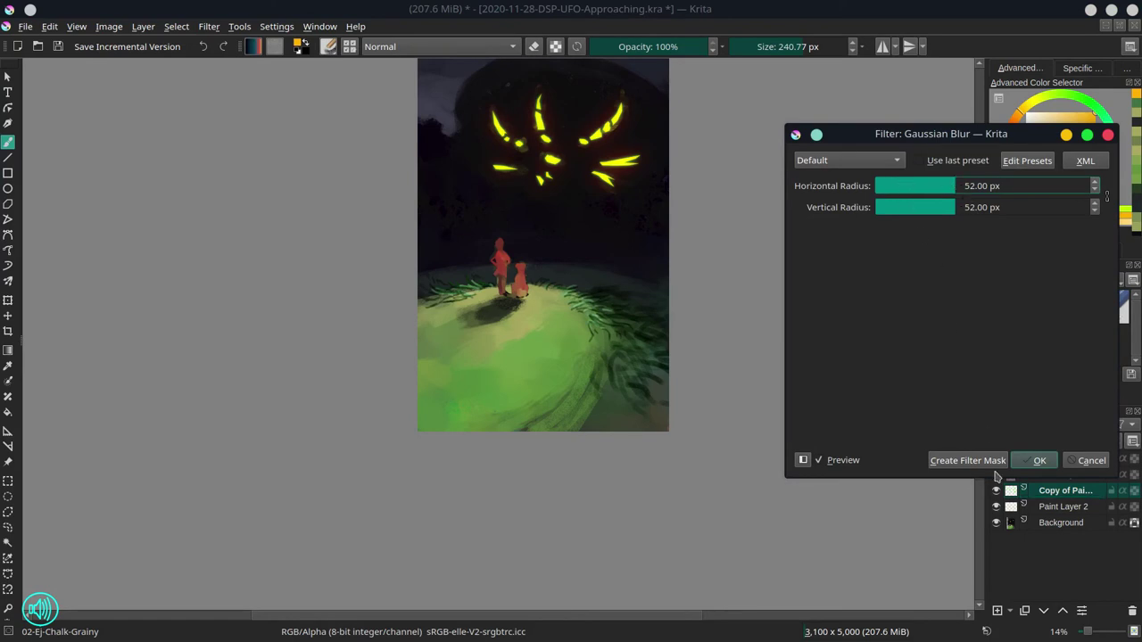
pyautogui.click(1033, 463)
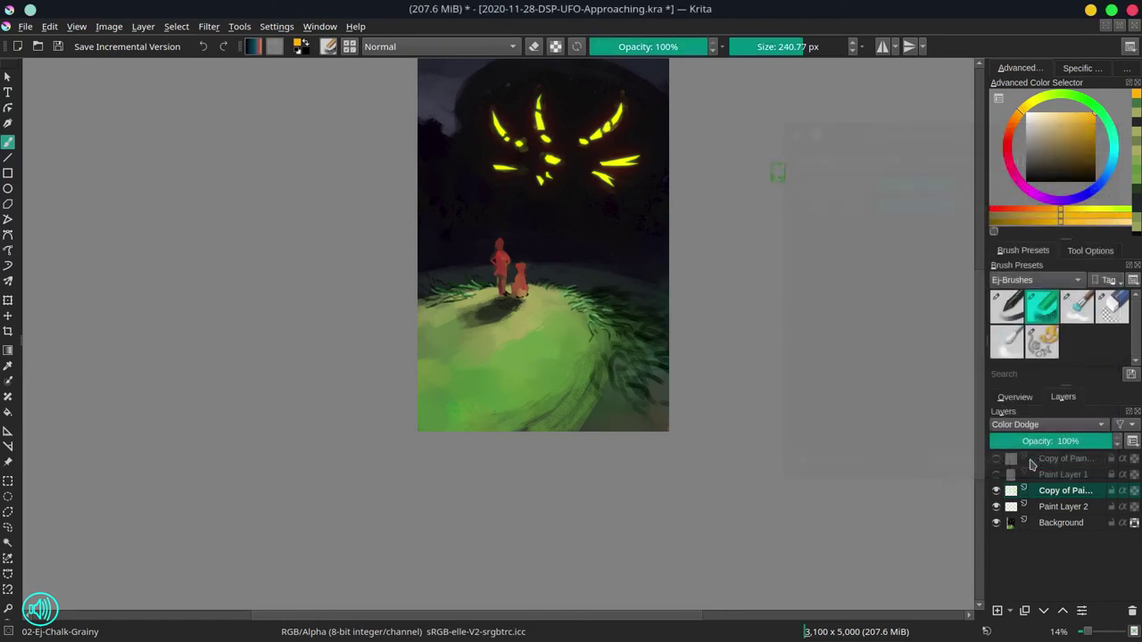
pyautogui.click(1015, 397)
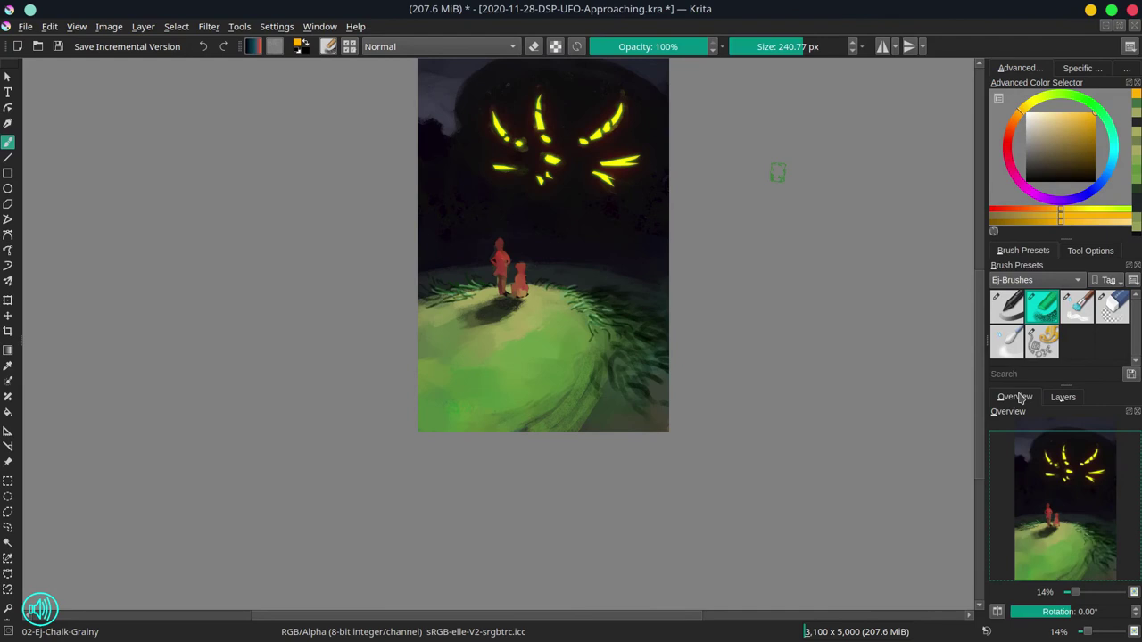
pyautogui.click(1064, 397)
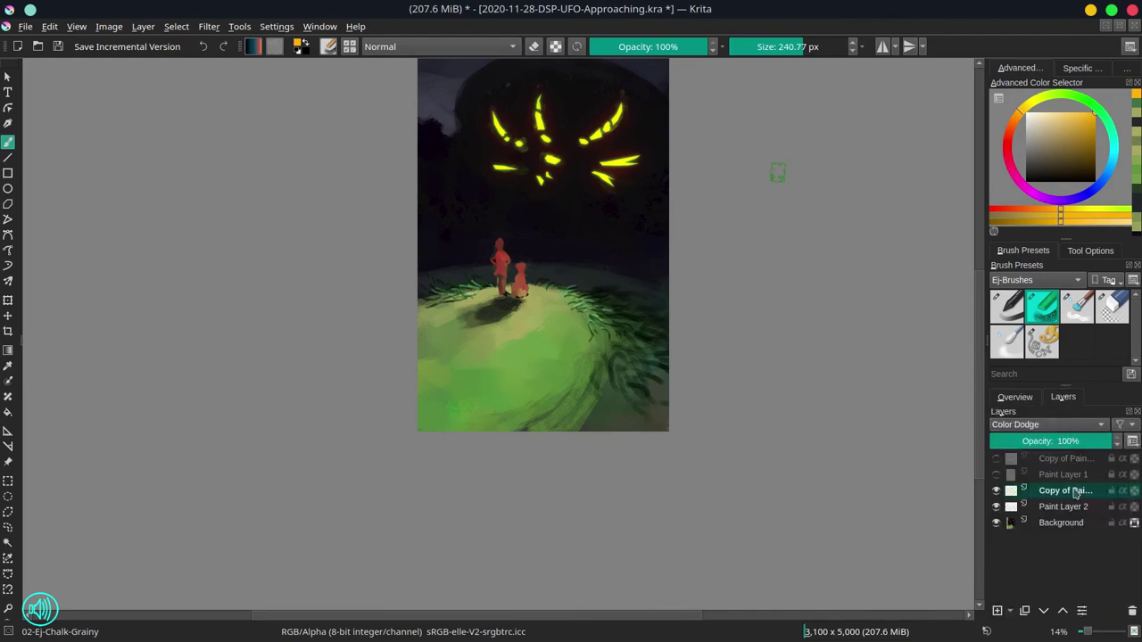
# Step: Group the copied lights layer with Paint Layer 2, and collapse and lock the new group
pyautogui.moveTo(1083, 512)
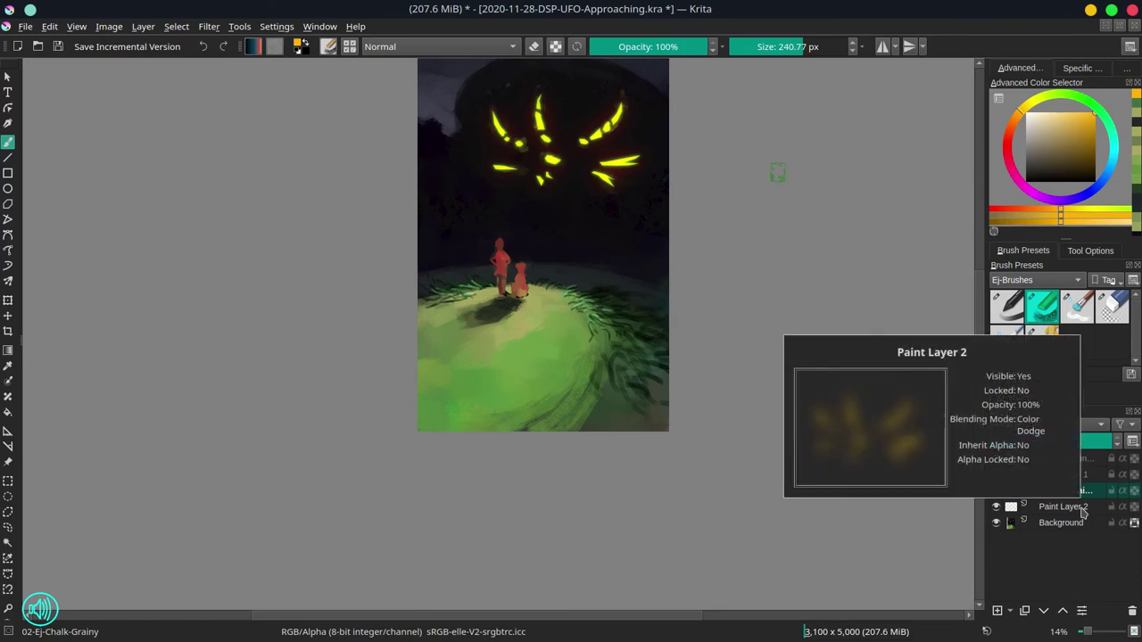
pyautogui.click(1062, 506)
pyautogui.rightClick(1062, 507)
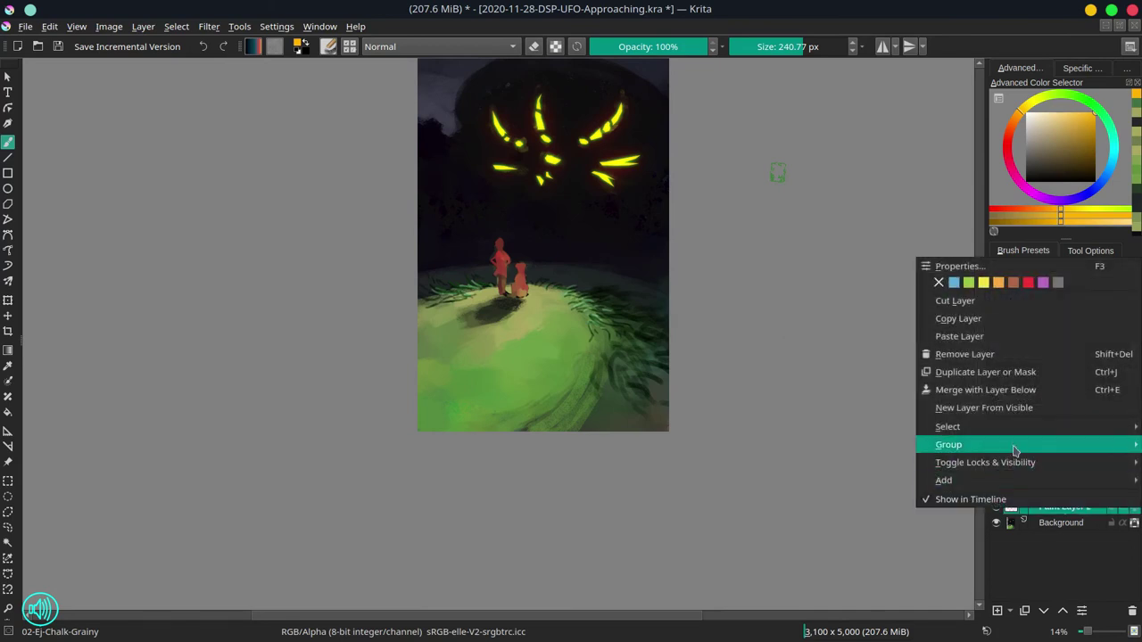
pyautogui.moveTo(1014, 451)
pyautogui.click(851, 445)
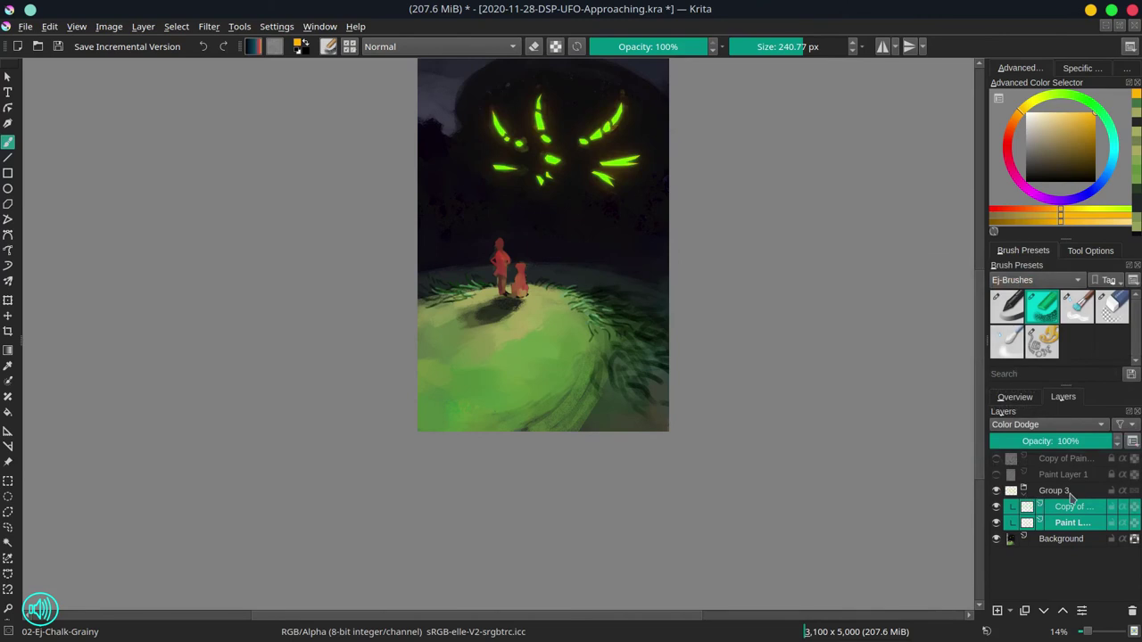
pyautogui.click(1073, 496)
pyautogui.click(1025, 490)
pyautogui.click(1074, 515)
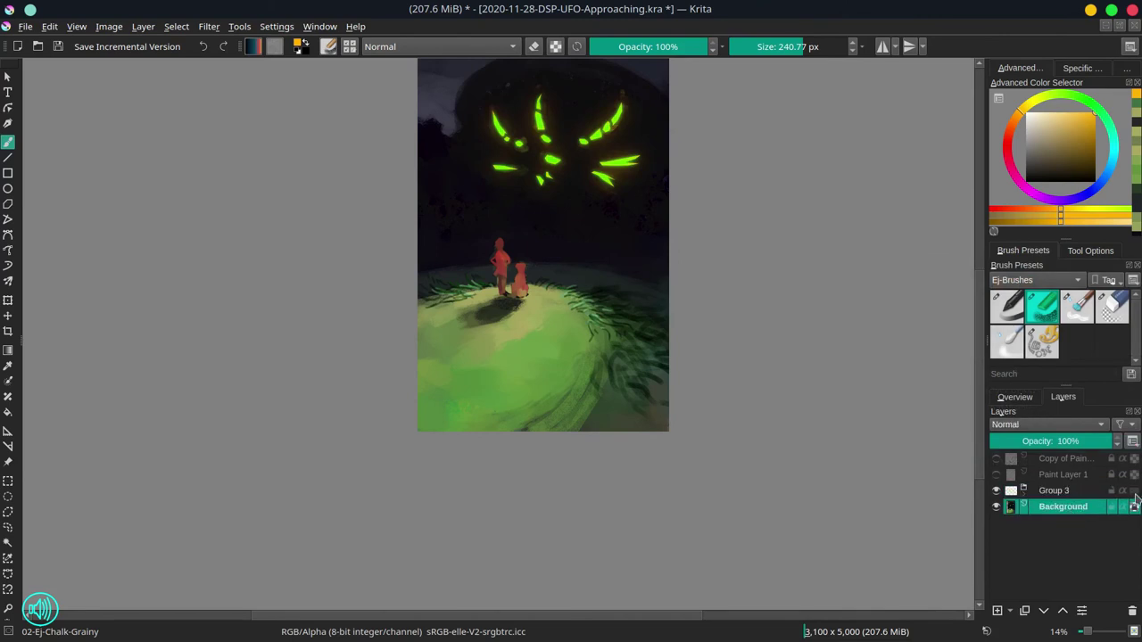
pyautogui.click(1110, 491)
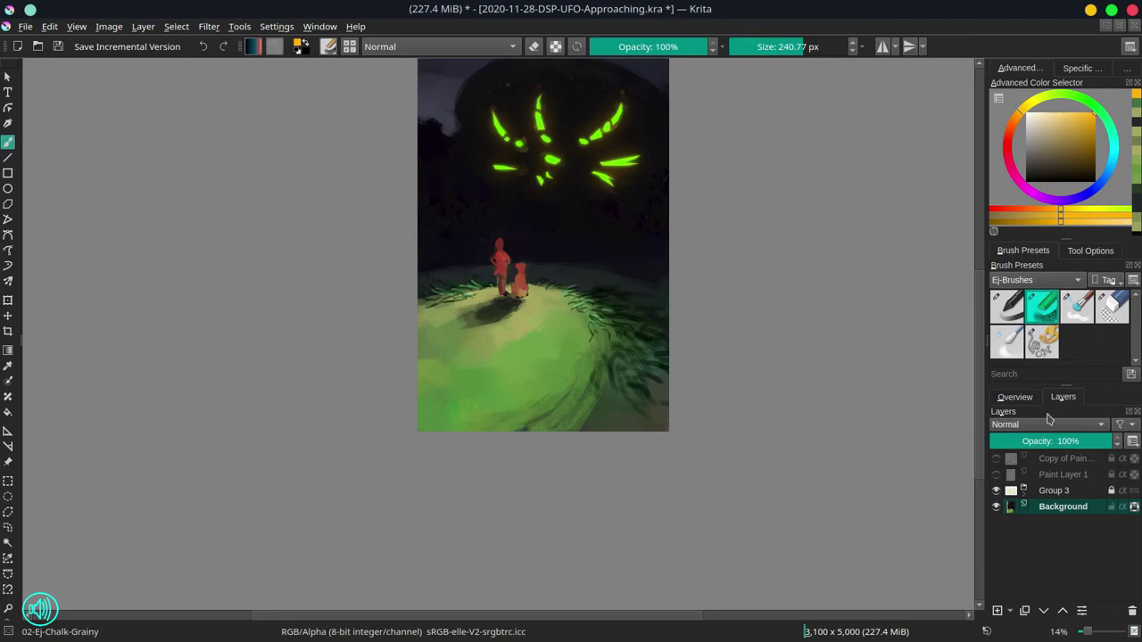
# Step: Reopen and unlock Group 3, with the copied lights layer inside it selected
pyautogui.click(1025, 490)
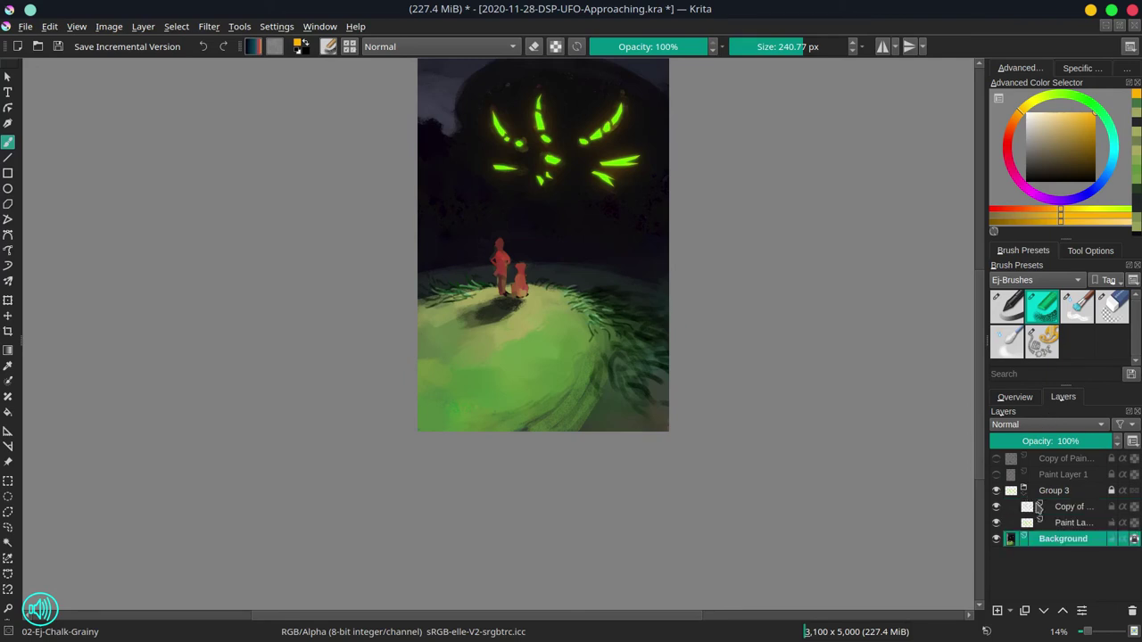
pyautogui.click(1072, 512)
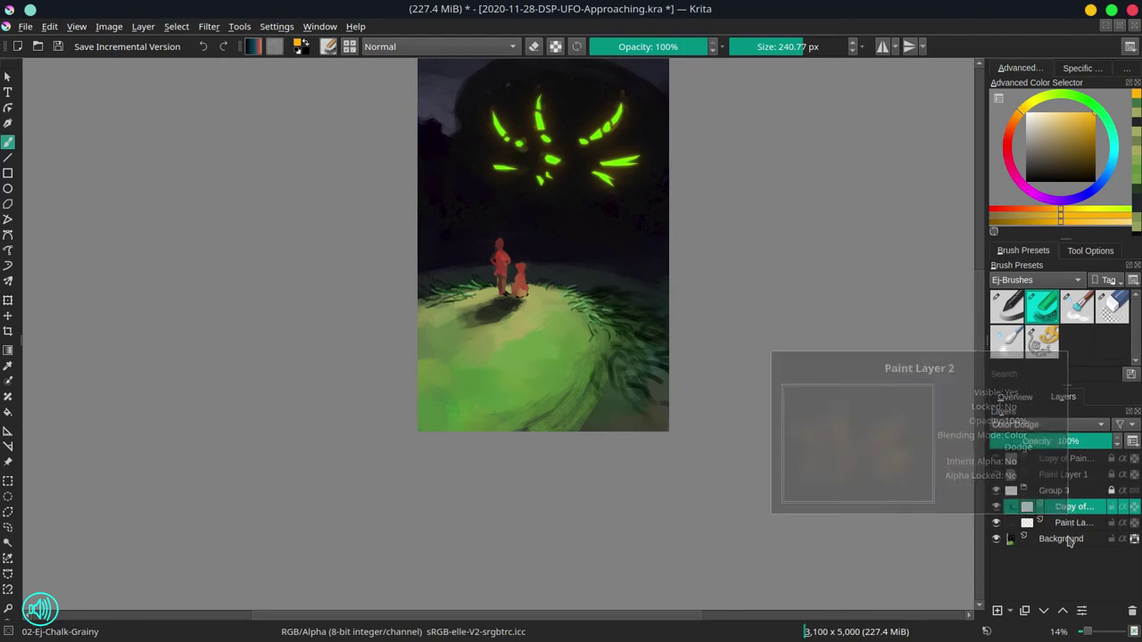
pyautogui.moveTo(1074, 510)
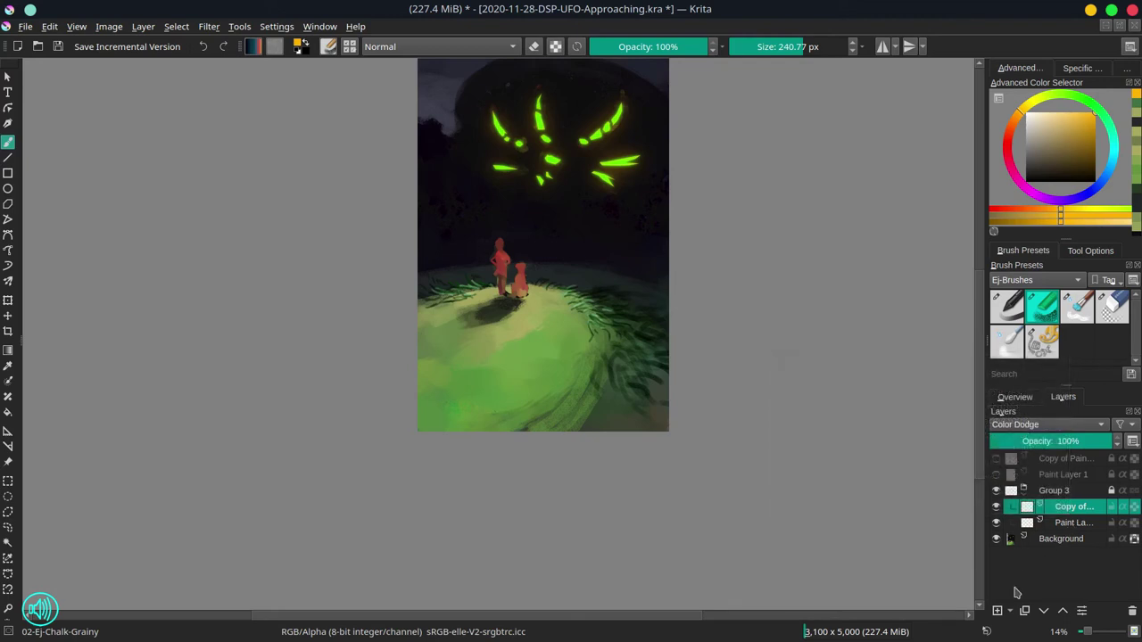
# Step: Add a paint layer on top inside the group and paint orange cores in the centre and left lights with a 35.49 px brush
pyautogui.click(997, 611)
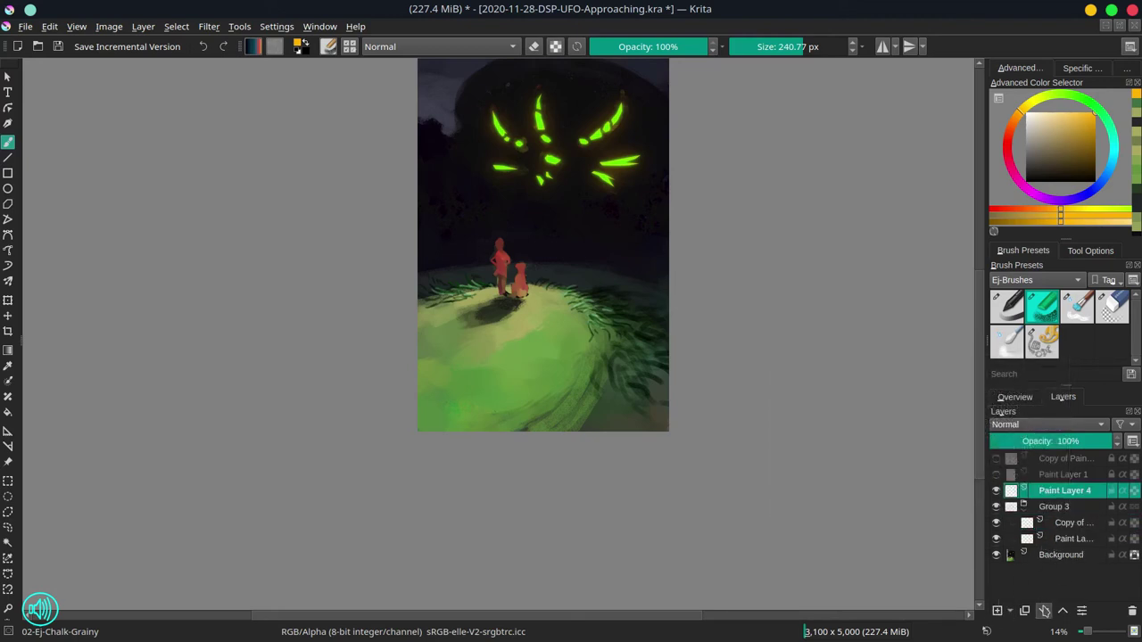
pyautogui.click(1044, 611)
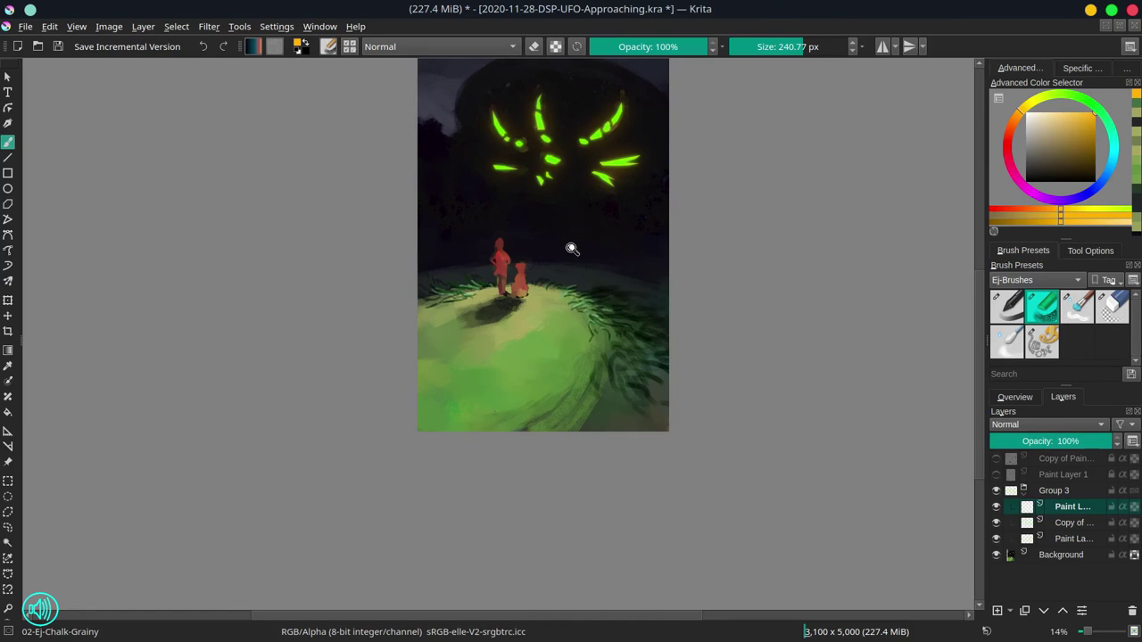
pyautogui.moveTo(573, 247); pyautogui.dragTo(673, 172)
pyautogui.moveTo(561, 179); pyautogui.dragTo(545, 444)
pyautogui.moveTo(516, 316)
pyautogui.mouseDown()
pyautogui.moveTo(440, 319)
pyautogui.moveTo(513, 310)
pyautogui.mouseUp()
pyautogui.press('[')
pyautogui.press('[')
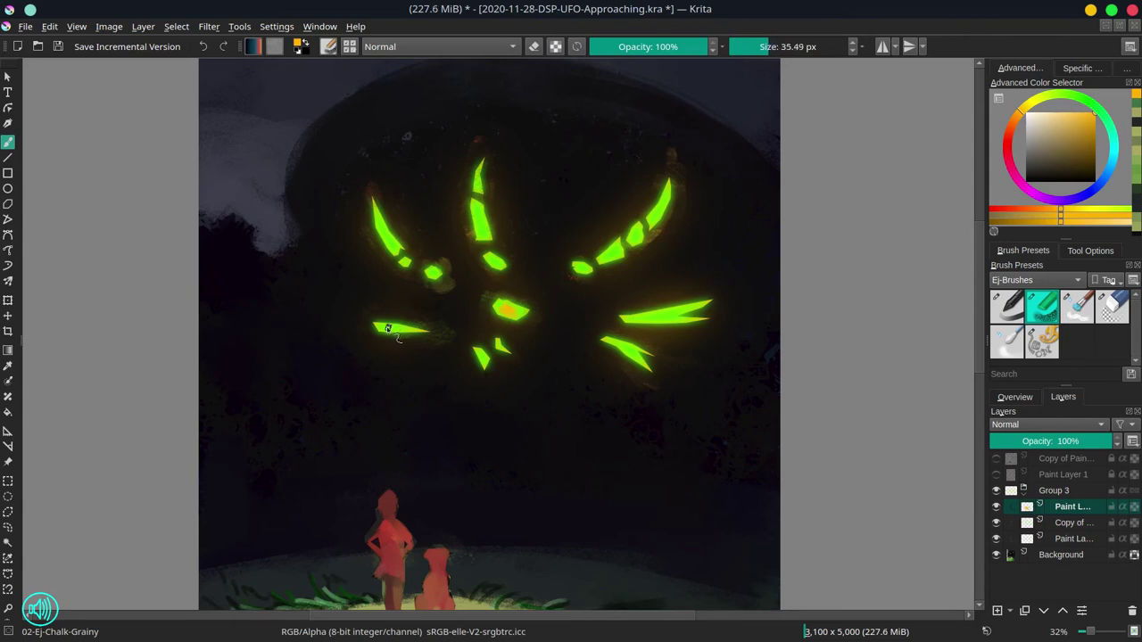
pyautogui.moveTo(394, 329); pyautogui.dragTo(390, 327)
pyautogui.moveTo(383, 230); pyautogui.dragTo(391, 242)
# Step: Paint orange cores in the UFO's upper middle and right-hand lights with a 45.68 px brush
pyautogui.press(']')
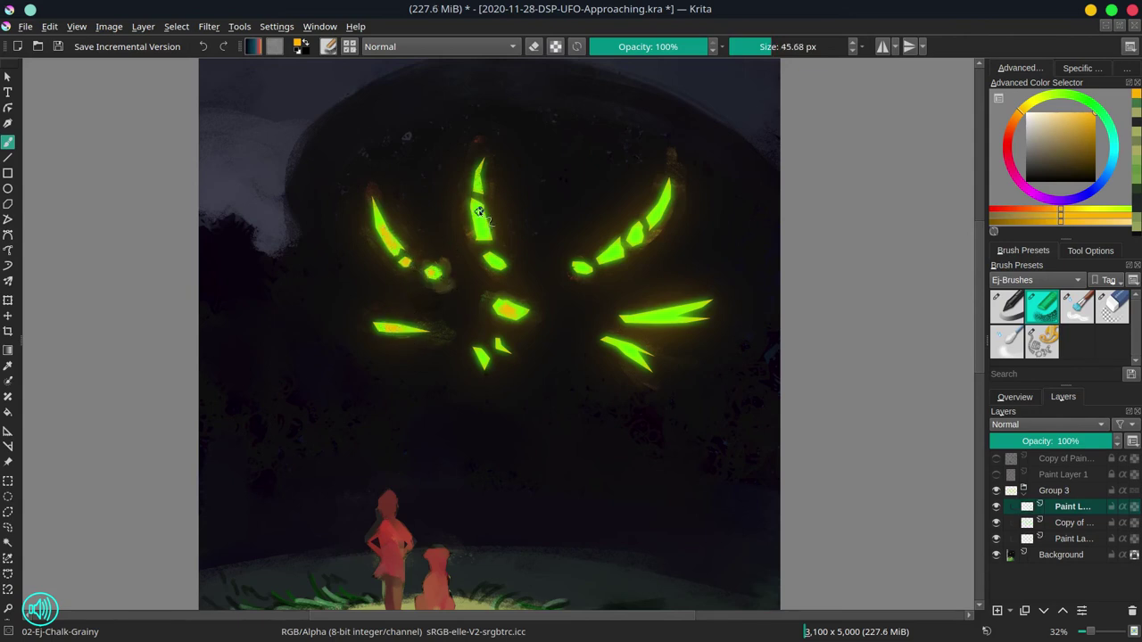
pyautogui.moveTo(479, 213); pyautogui.dragTo(480, 235)
pyautogui.moveTo(479, 189); pyautogui.dragTo(478, 178)
pyautogui.moveTo(491, 260); pyautogui.dragTo(499, 265)
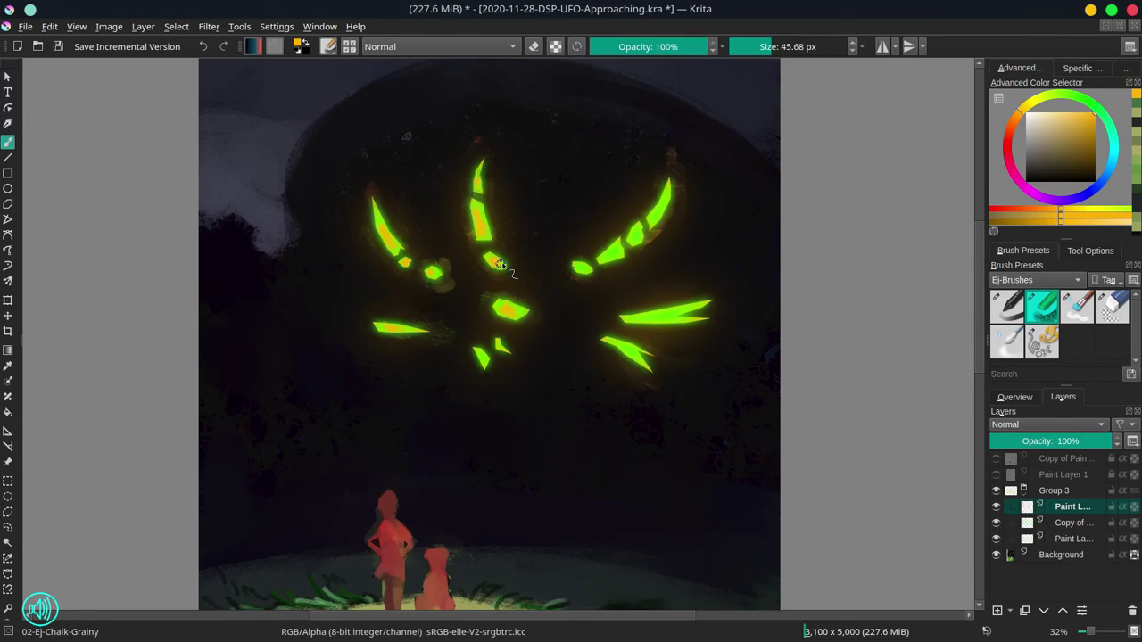
pyautogui.moveTo(587, 270)
pyautogui.mouseDown()
pyautogui.moveTo(607, 271)
pyautogui.moveTo(665, 207)
pyautogui.moveTo(655, 215)
pyautogui.mouseUp()
pyautogui.moveTo(633, 320); pyautogui.dragTo(677, 313)
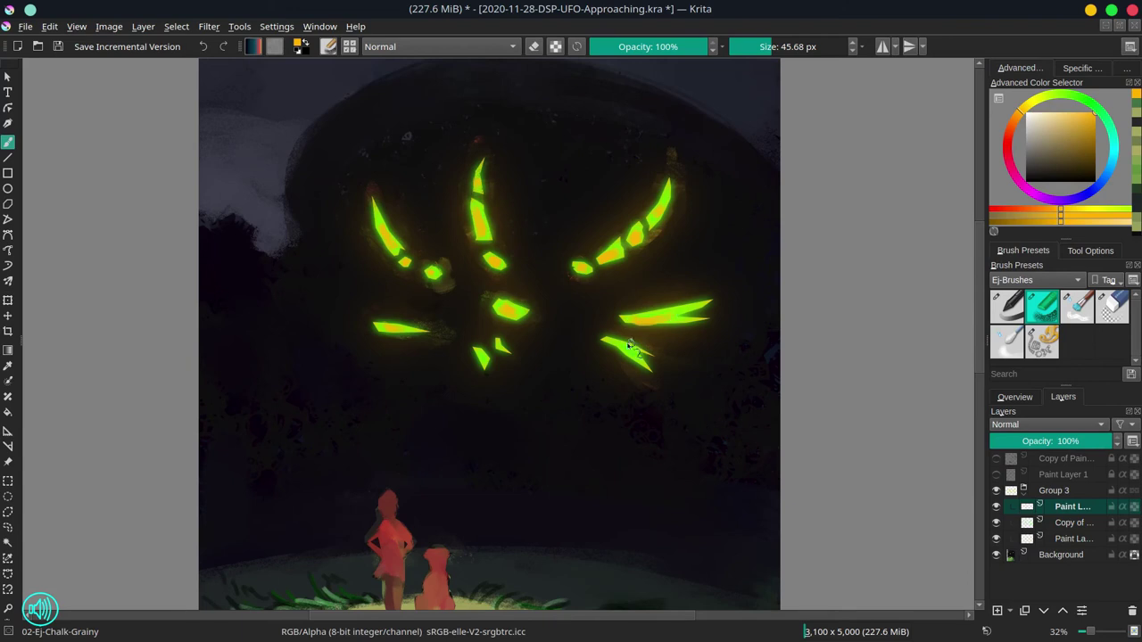
pyautogui.moveTo(610, 343); pyautogui.dragTo(649, 361)
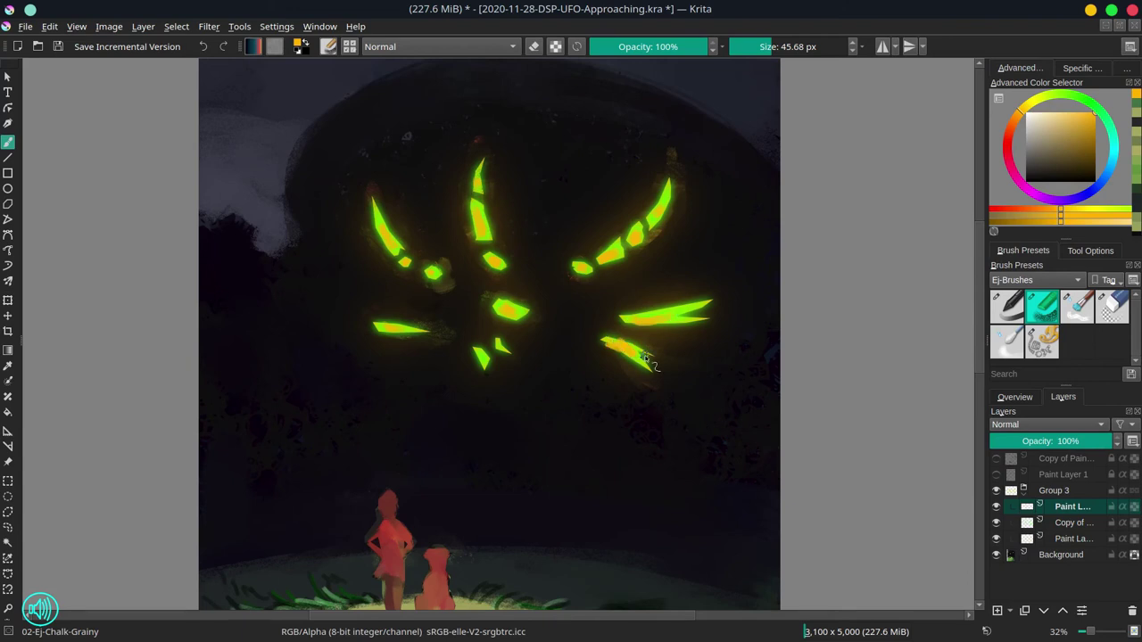
# Step: Set the orange core layer to Color Dodge and apply a 22.93 px Gaussian Blur to it
pyautogui.click(1050, 427)
pyautogui.click(1033, 382)
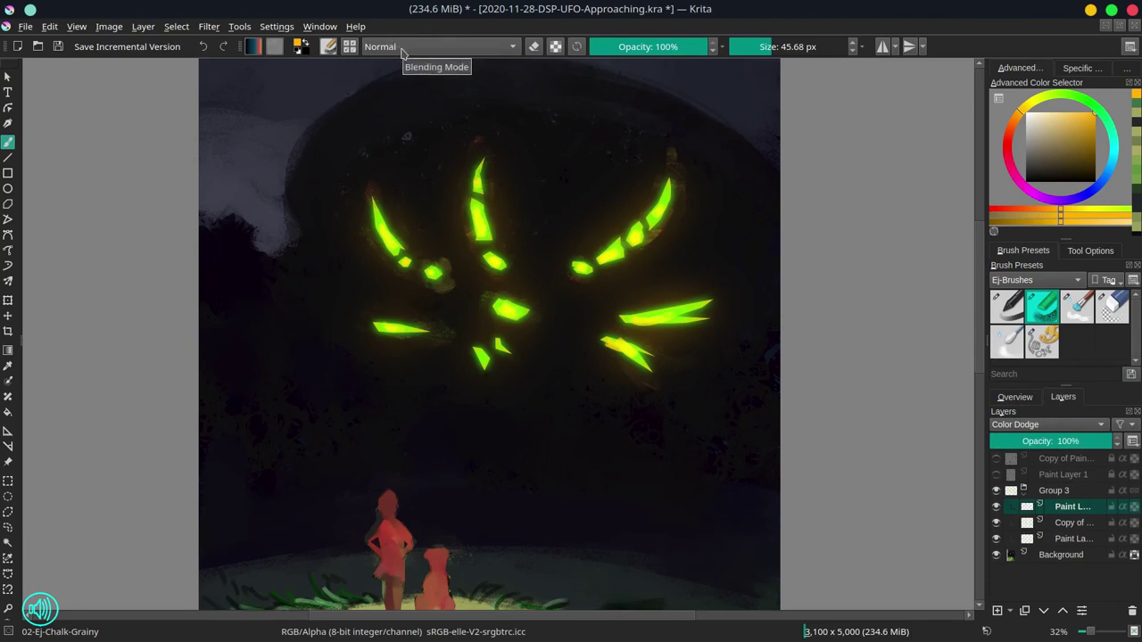
pyautogui.click(209, 26)
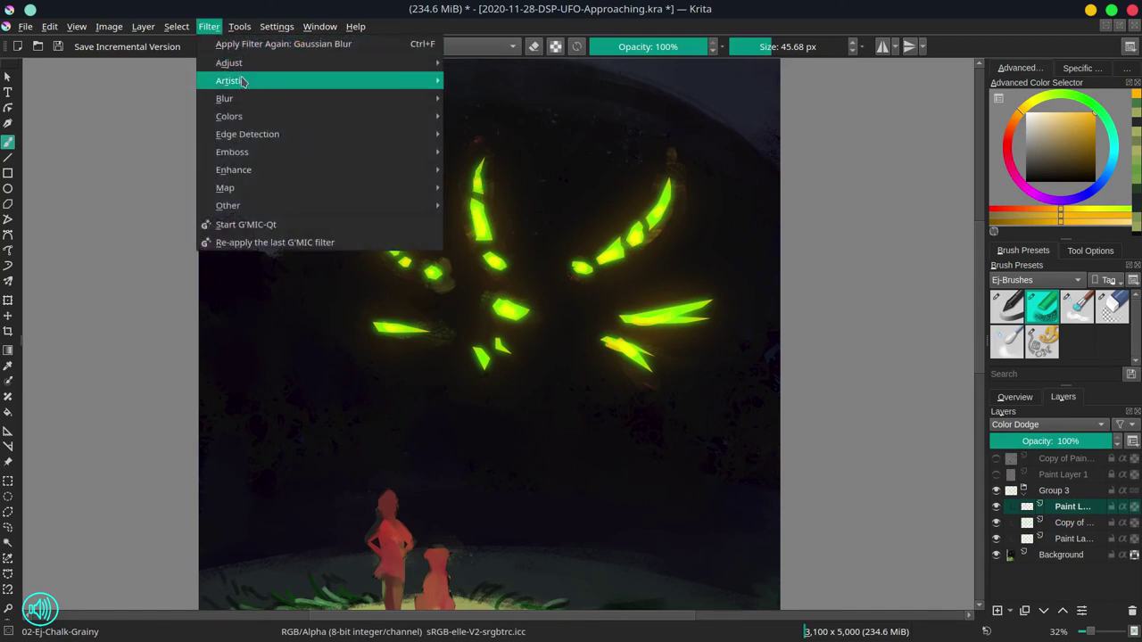
pyautogui.moveTo(284, 104)
pyautogui.click(537, 121)
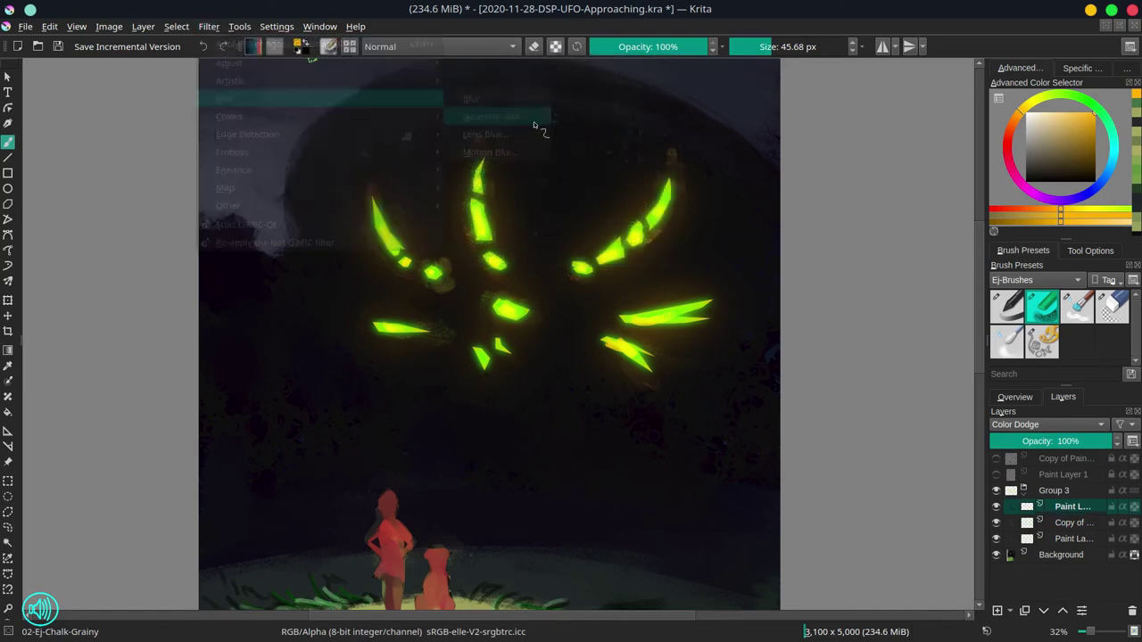
pyautogui.click(937, 185)
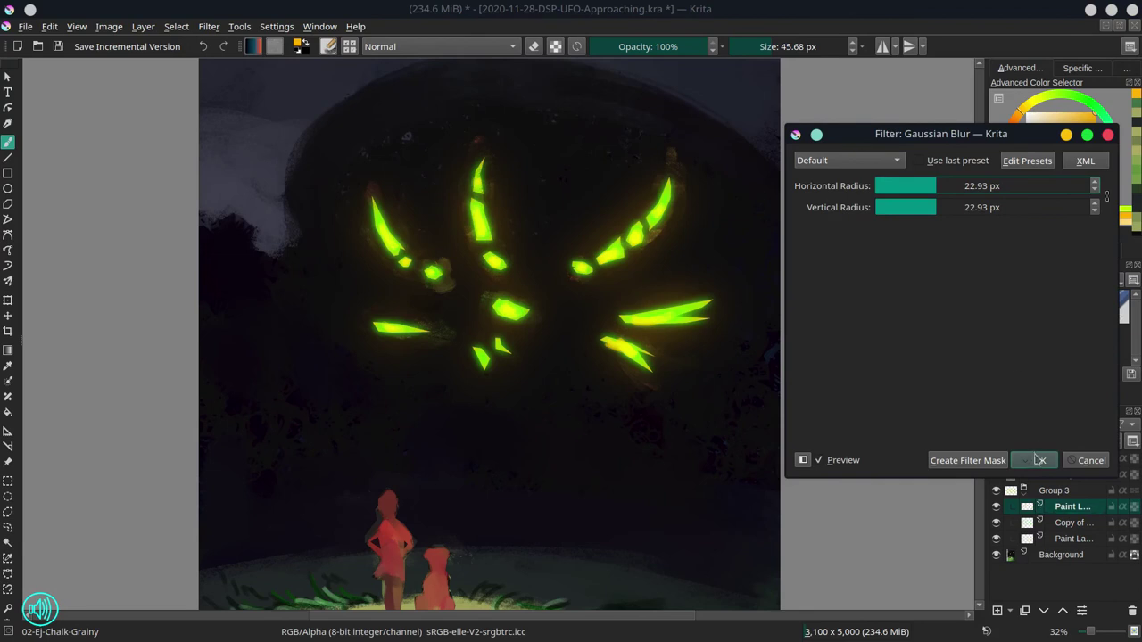
pyautogui.click(1036, 461)
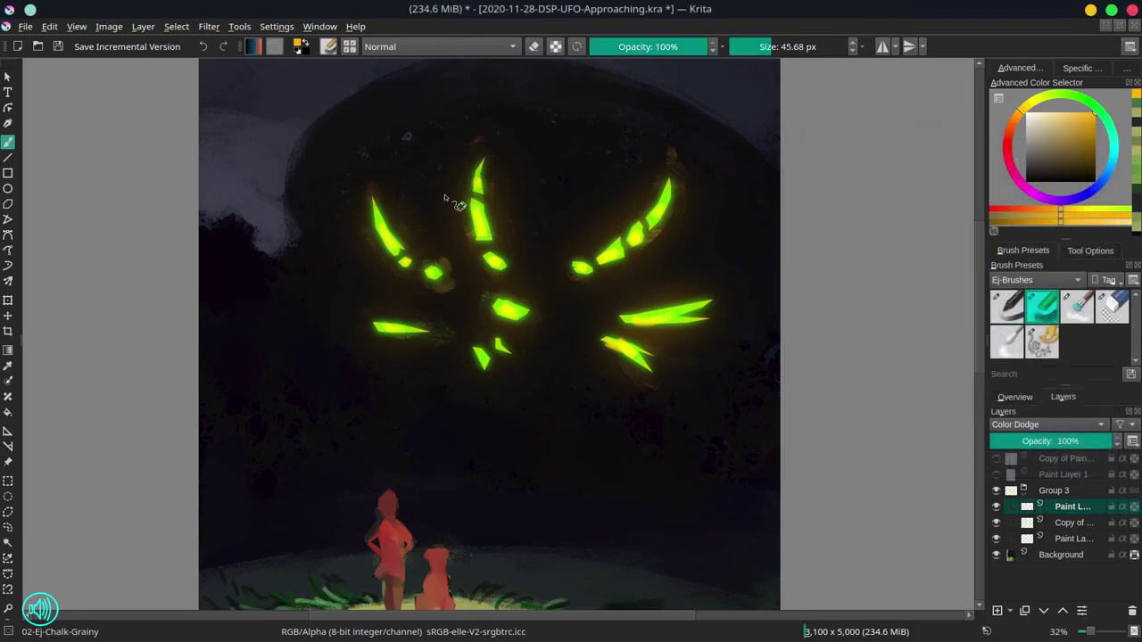
# Step: Try an HSV/HSL adjustment with hue -160, saturation -41 and lightness 70 on the orange core layer, and delete that layer
pyautogui.click(208, 26)
pyautogui.moveTo(234, 63)
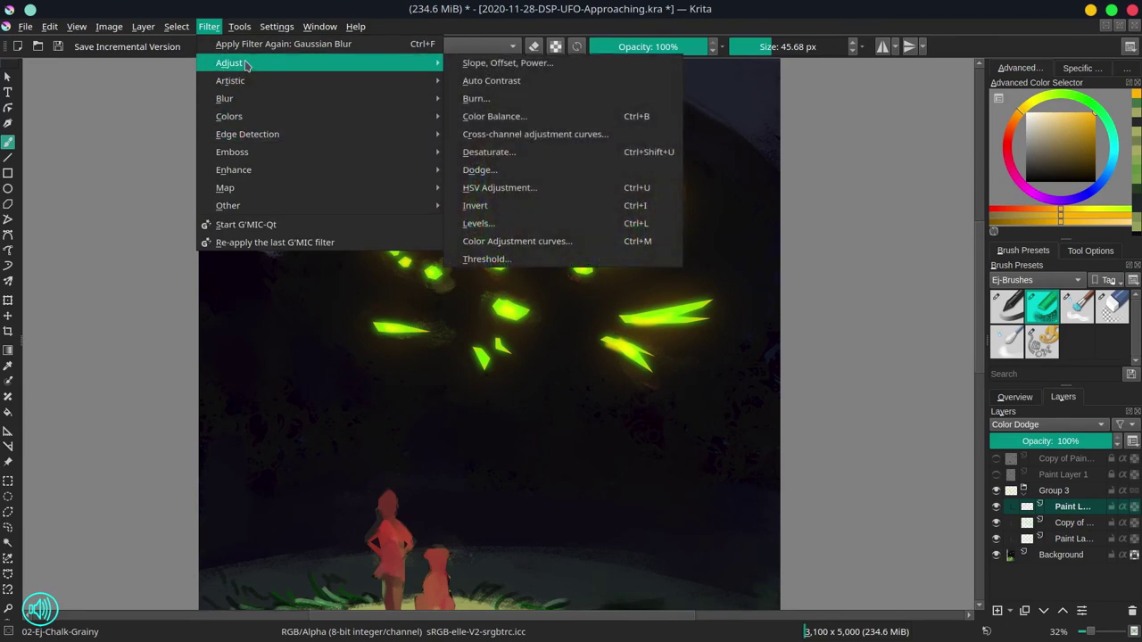
pyautogui.click(530, 187)
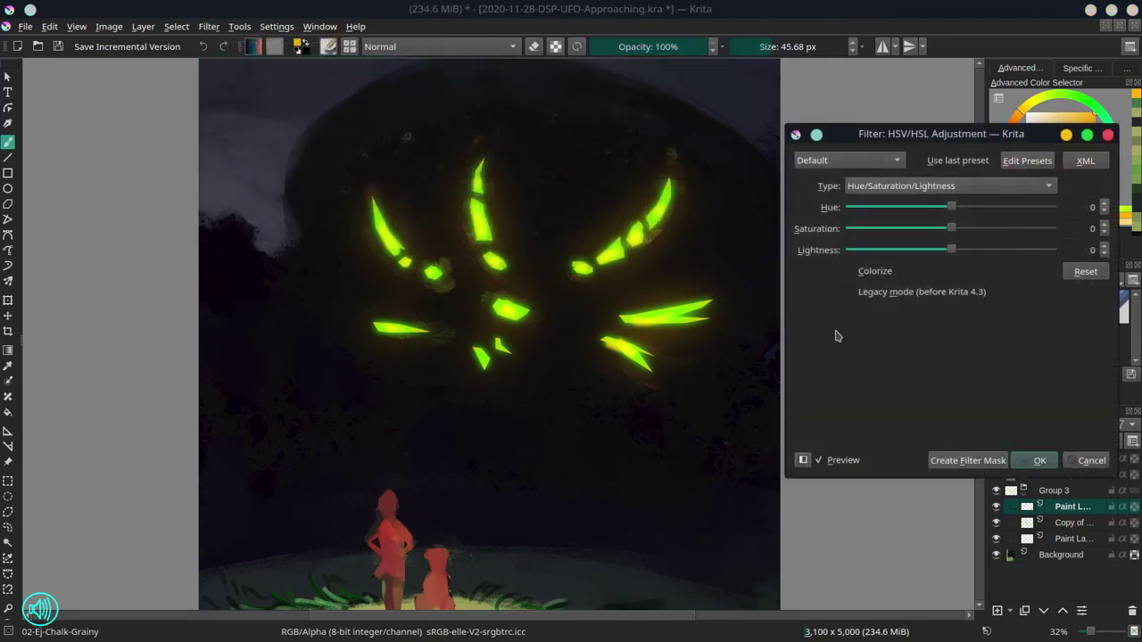
pyautogui.moveTo(952, 251); pyautogui.dragTo(1023, 255)
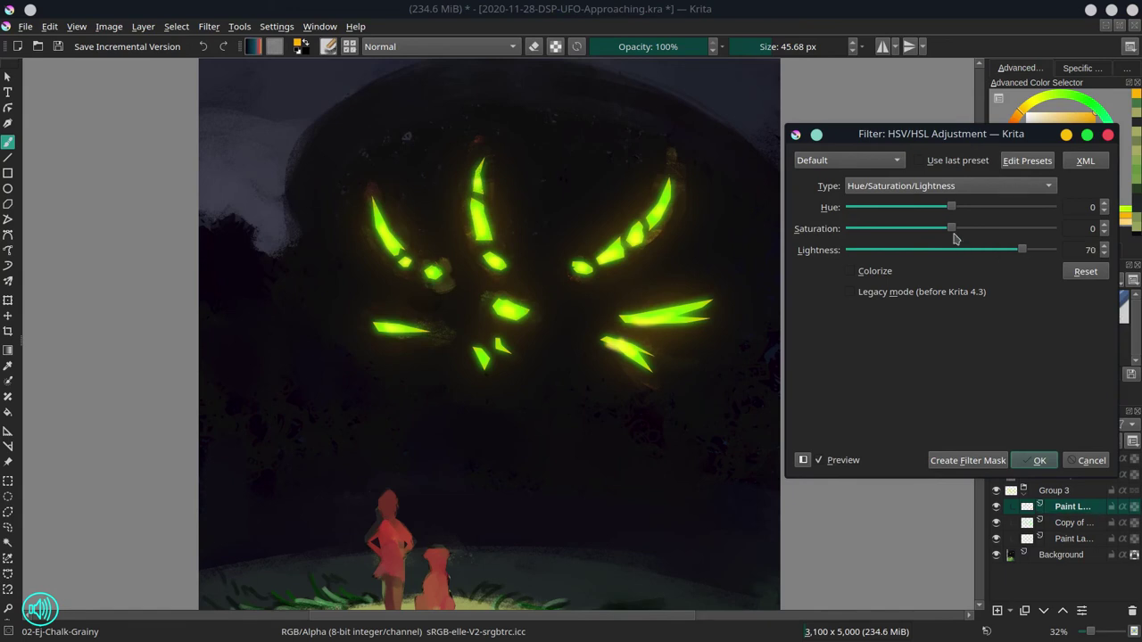
pyautogui.moveTo(952, 229); pyautogui.dragTo(913, 233)
pyautogui.moveTo(953, 208); pyautogui.dragTo(860, 210)
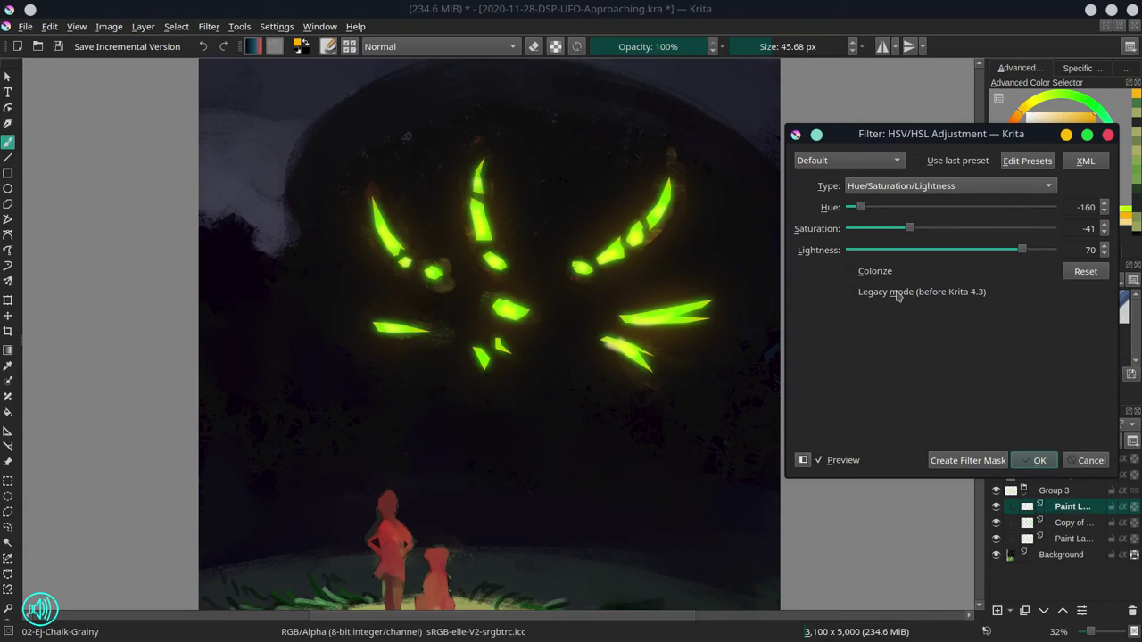
pyautogui.click(1091, 460)
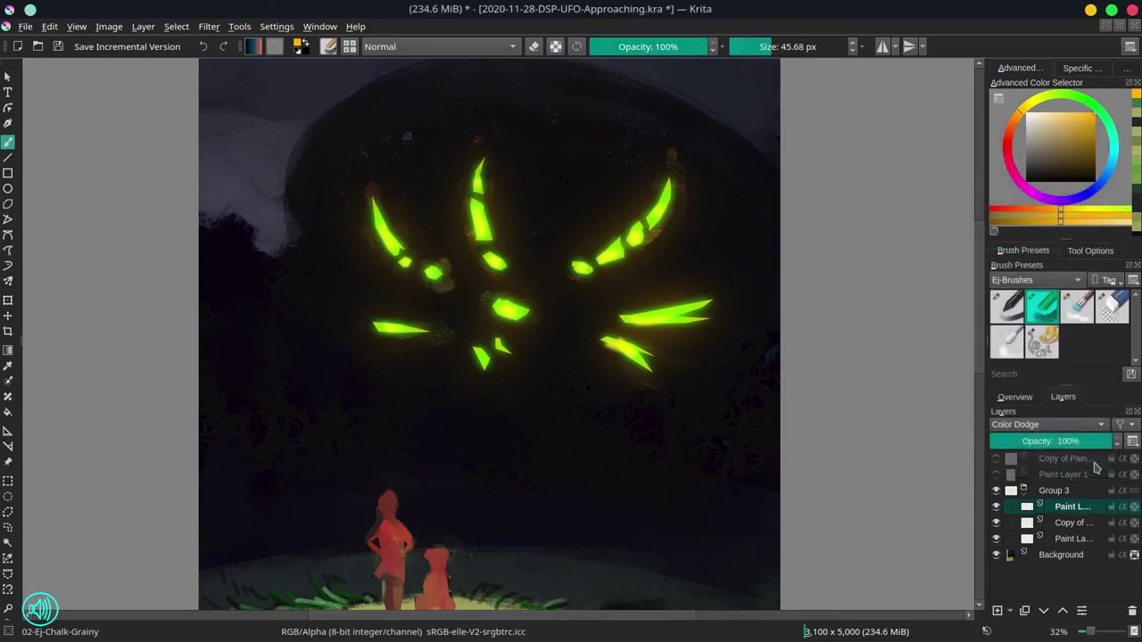
pyautogui.click(1131, 612)
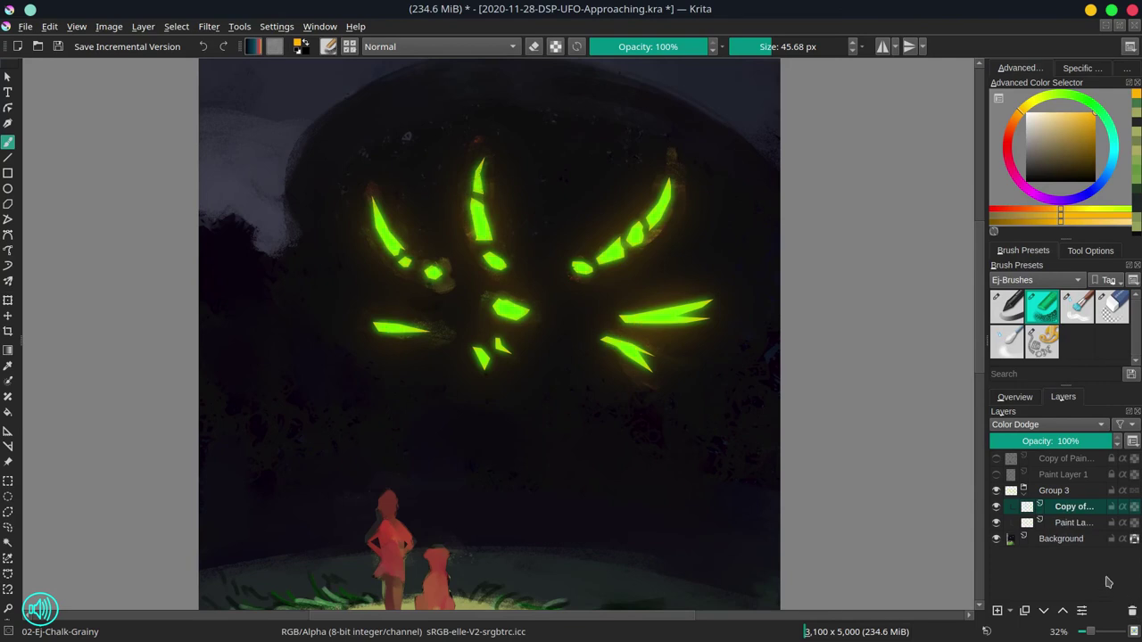
# Step: Add a new paint layer on top inside the lights group and choose a pale cream colour
pyautogui.click(997, 611)
pyautogui.click(1060, 130)
pyautogui.moveTo(1059, 128); pyautogui.dragTo(1044, 120)
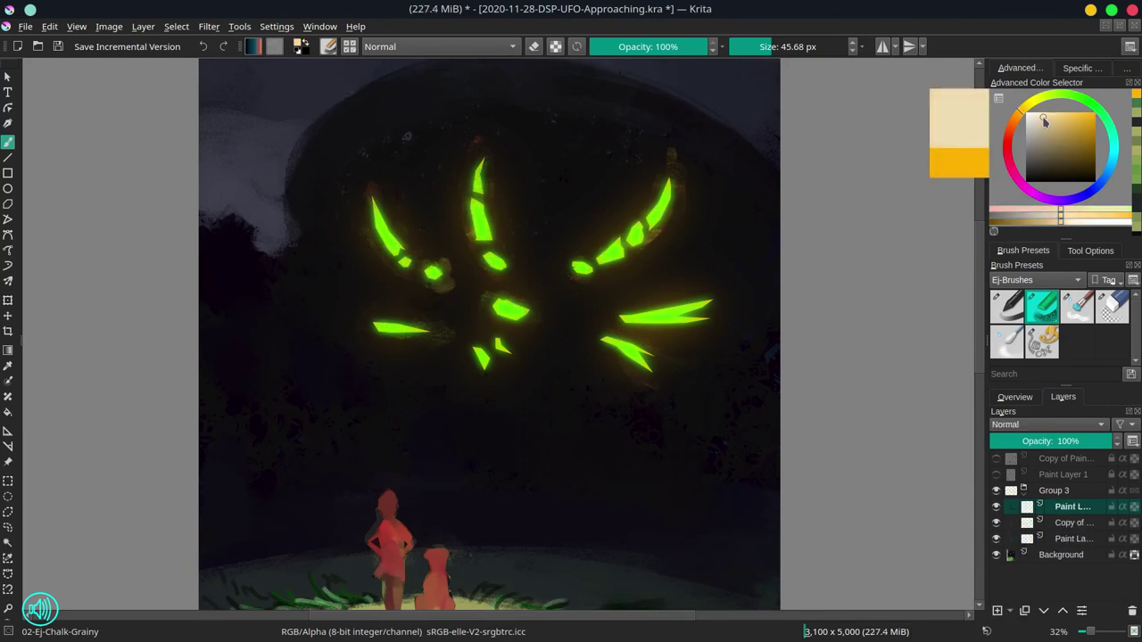
# Step: Paint pale cream highlights in the cores of all the UFO's lights on the new layer
pyautogui.moveTo(613, 254)
pyautogui.mouseDown()
pyautogui.moveTo(647, 247)
pyautogui.moveTo(654, 219)
pyautogui.mouseUp()
pyautogui.moveTo(630, 319); pyautogui.dragTo(664, 315)
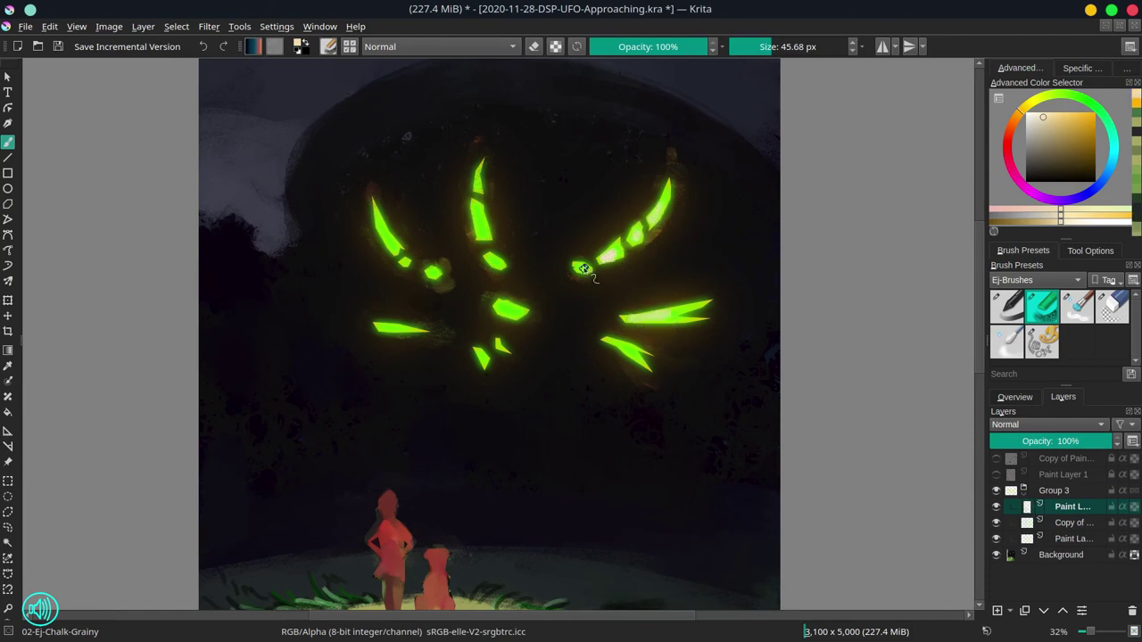
pyautogui.moveTo(612, 343); pyautogui.dragTo(628, 350)
pyautogui.moveTo(499, 307); pyautogui.dragTo(522, 306)
pyautogui.moveTo(500, 343); pyautogui.dragTo(485, 360)
pyautogui.moveTo(395, 327); pyautogui.dragTo(417, 331)
pyautogui.moveTo(432, 276); pyautogui.dragTo(394, 247)
pyautogui.moveTo(477, 225); pyautogui.dragTo(492, 259)
pyautogui.moveTo(477, 189); pyautogui.dragTo(479, 182)
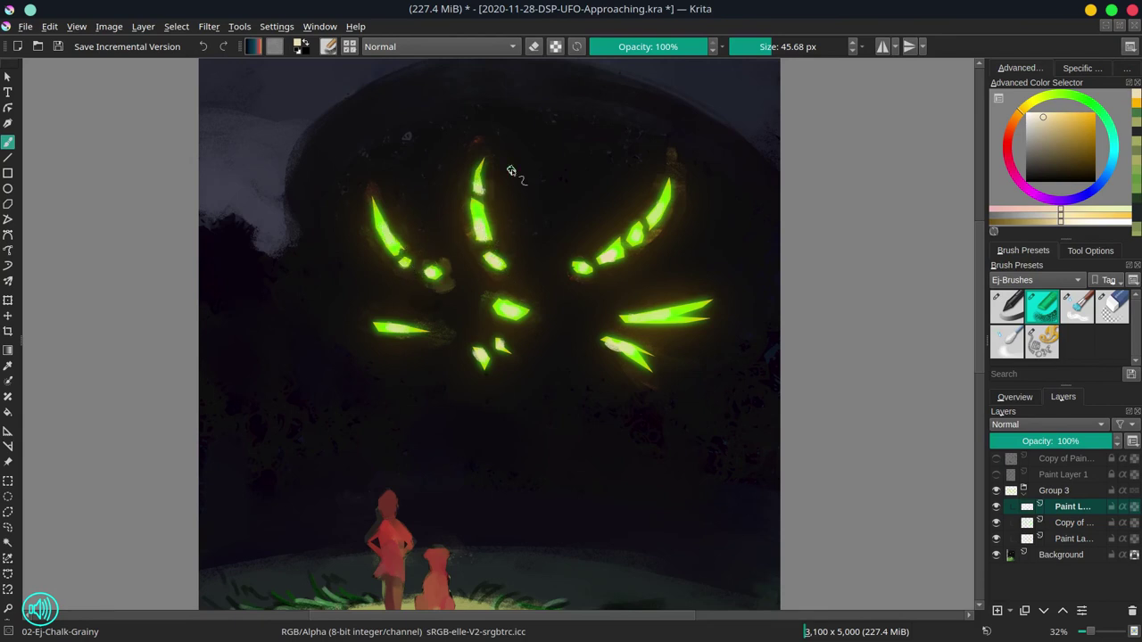
# Step: Apply a Gaussian Blur with a 40.21 px radius to the cream highlight layer, and collapse and lock its group
pyautogui.click(209, 26)
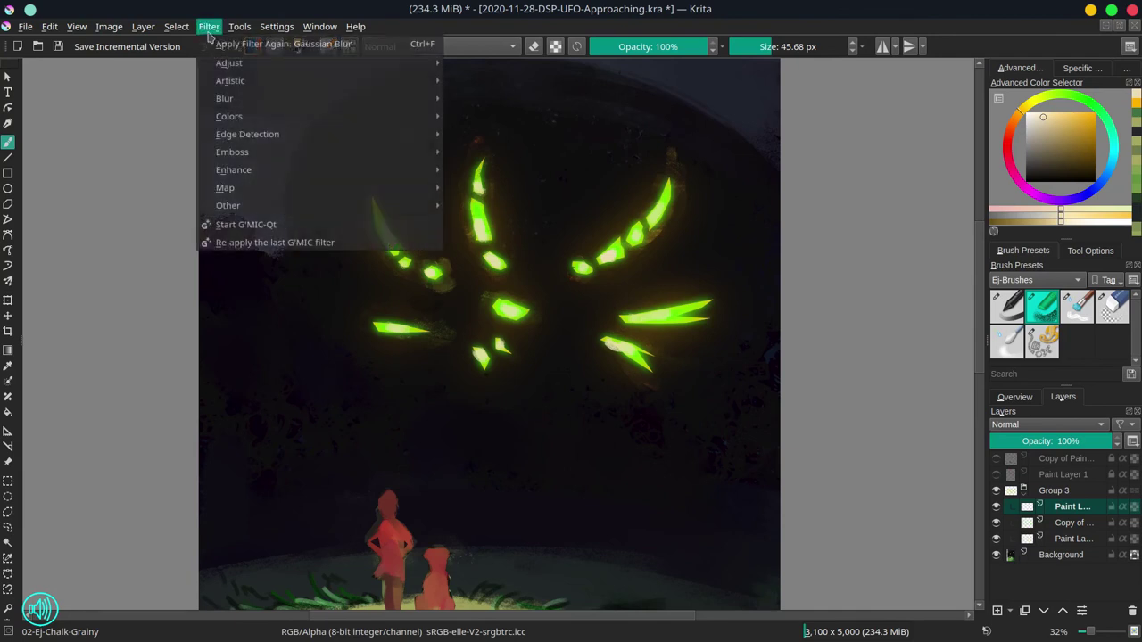
pyautogui.moveTo(238, 99)
pyautogui.click(505, 117)
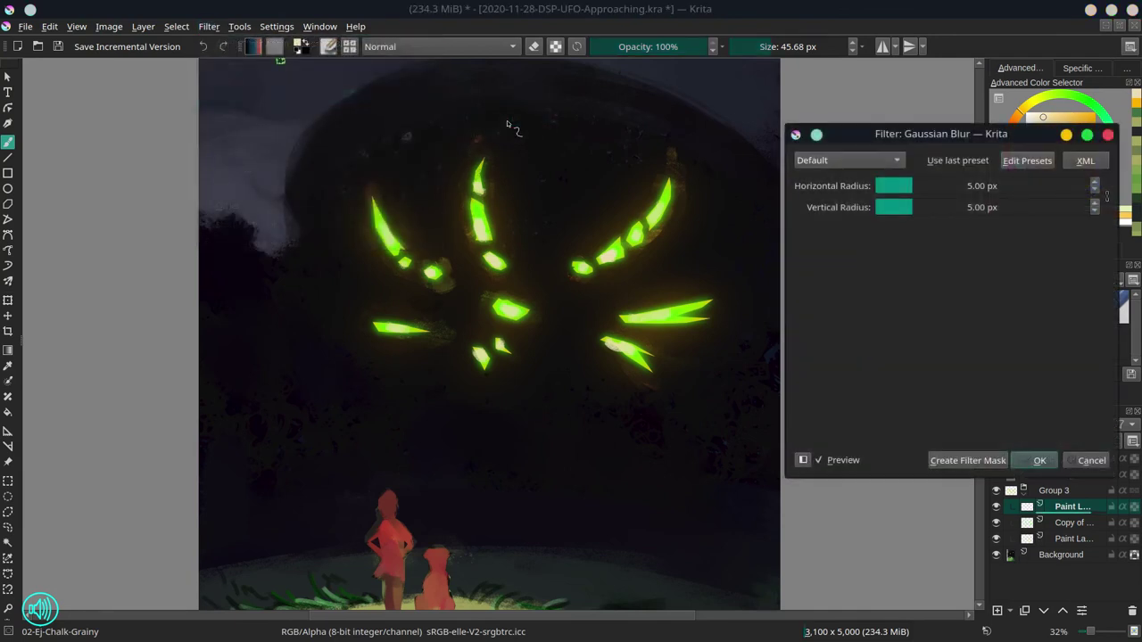
pyautogui.click(948, 186)
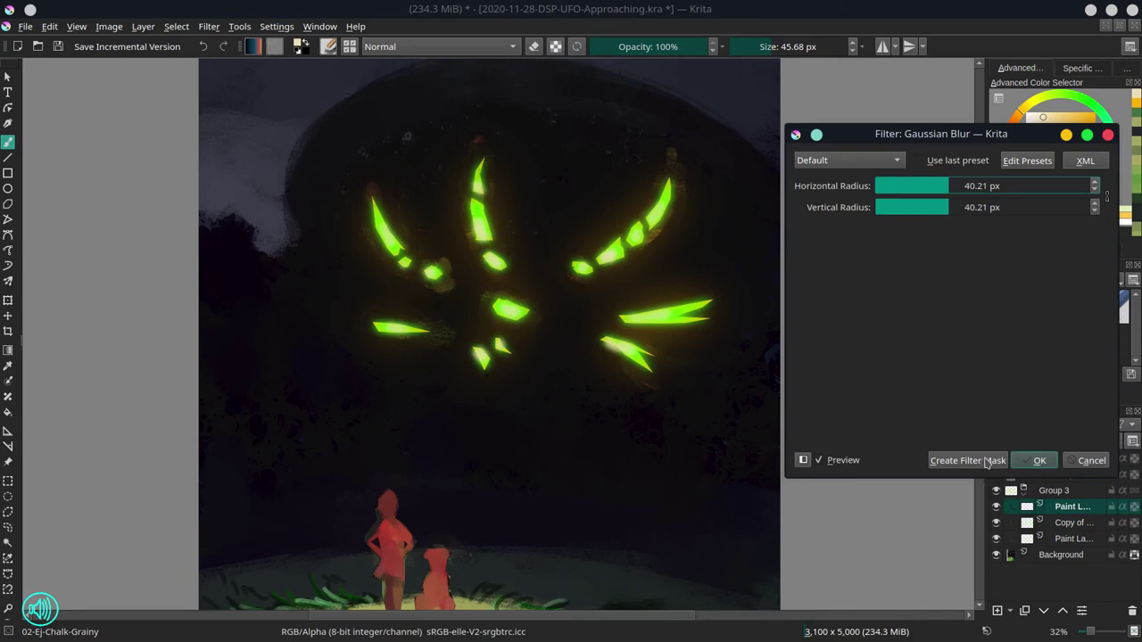
pyautogui.click(1035, 461)
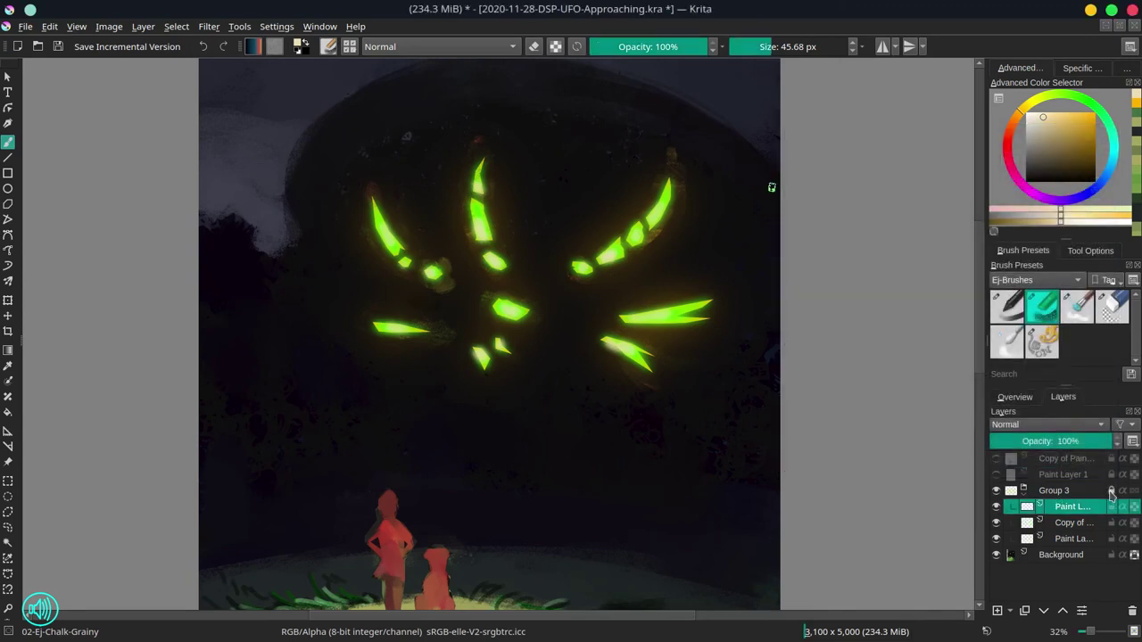
pyautogui.click(1023, 493)
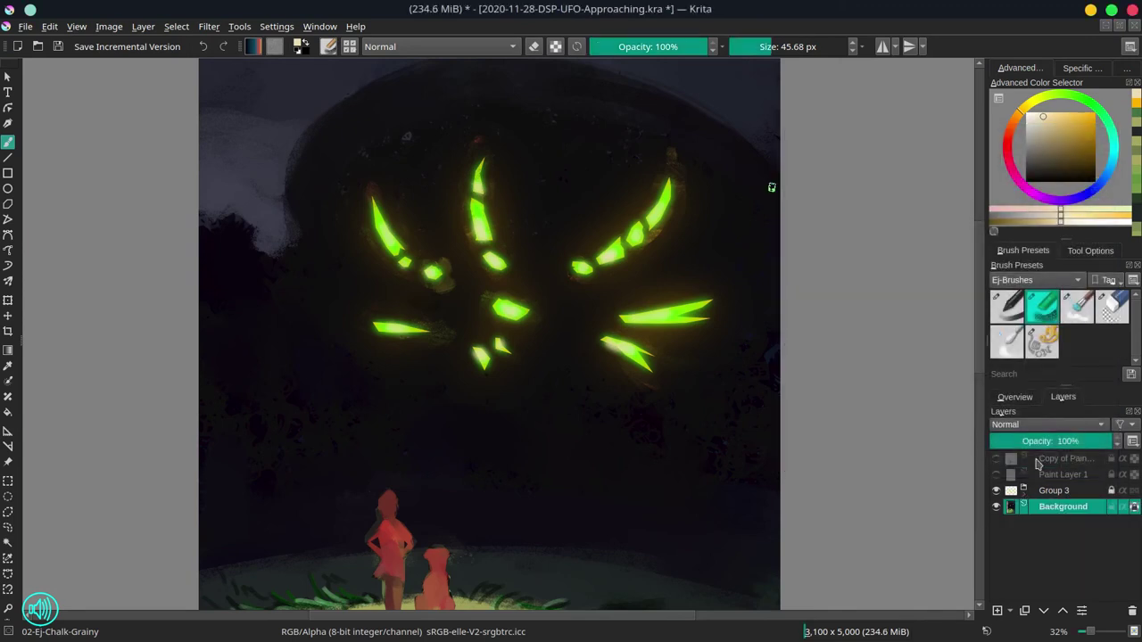
pyautogui.click(1026, 401)
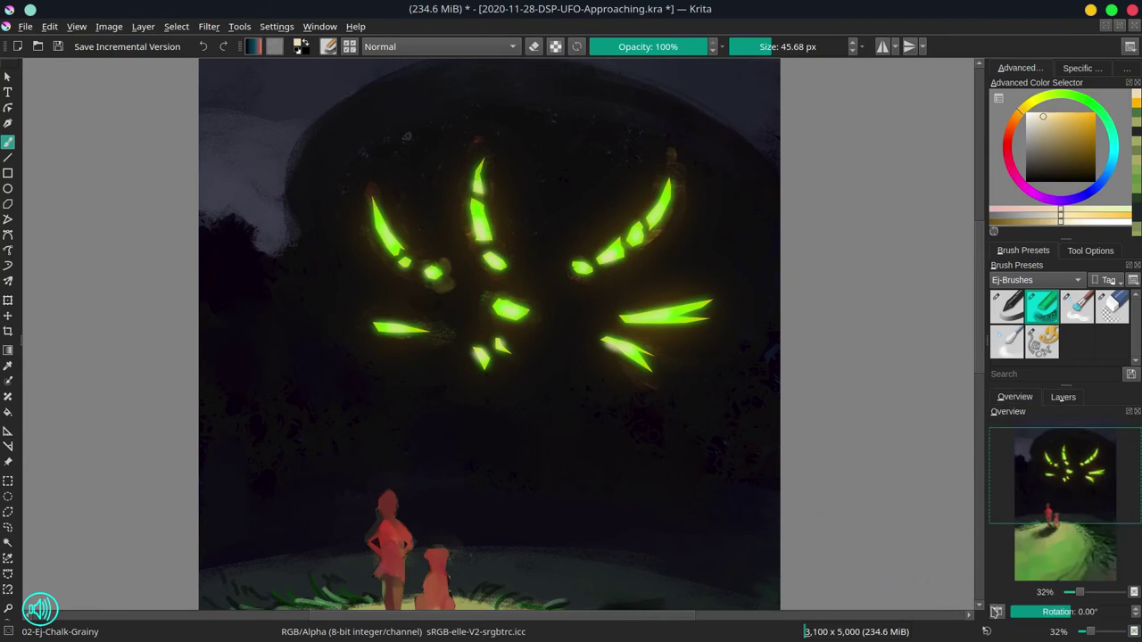
# Step: Mirror the canvas view horizontally and save the document
pyautogui.click(996, 611)
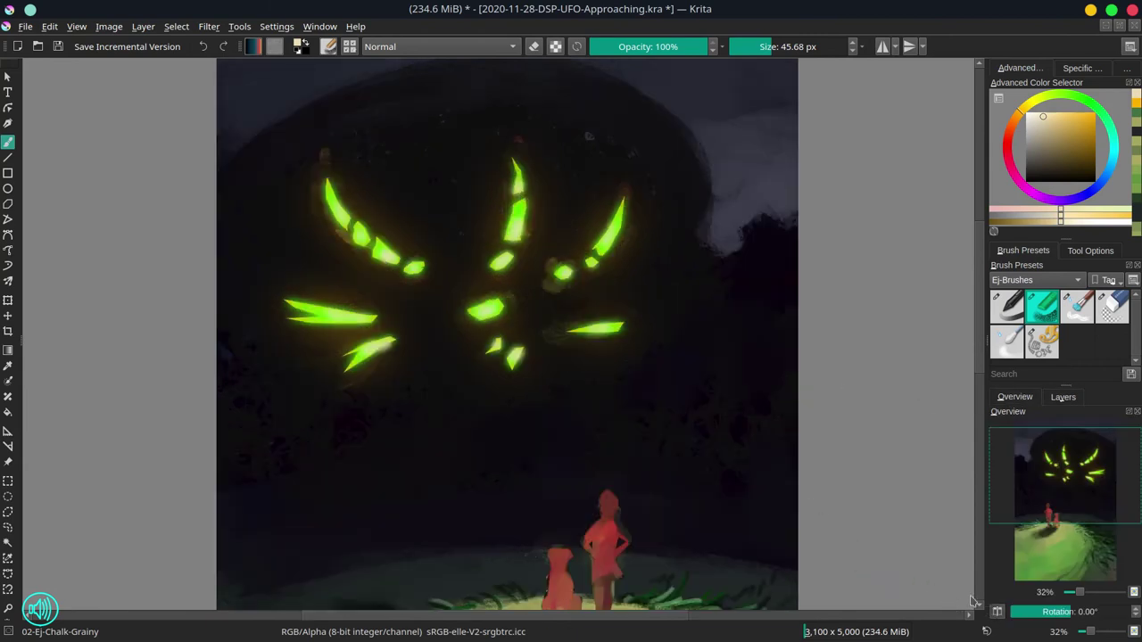
pyautogui.click(59, 46)
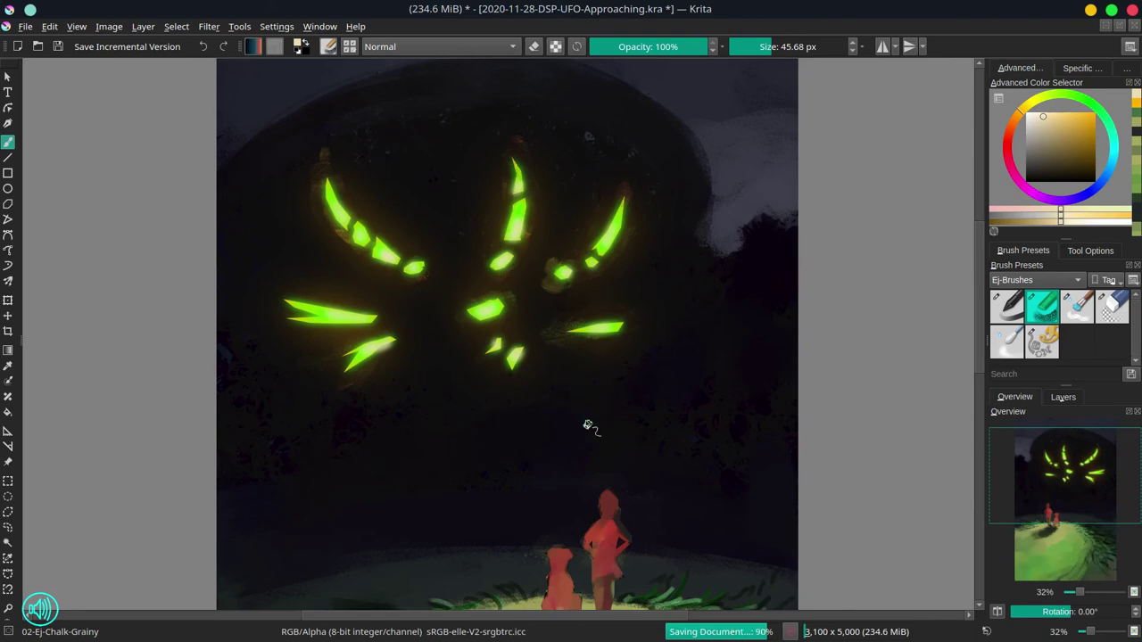
# Step: Define the dog's head, ears and back edge with sampled reds, using a brush of about 8 px
pyautogui.moveTo(612, 487); pyautogui.dragTo(644, 287)
pyautogui.moveTo(596, 383); pyautogui.dragTo(629, 290)
pyautogui.keyDown('ctrl'); pyautogui.click(576, 295); pyautogui.keyUp('ctrl')
pyautogui.moveTo(562, 308)
pyautogui.mouseDown()
pyautogui.moveTo(540, 308)
pyautogui.moveTo(554, 311)
pyautogui.mouseUp()
pyautogui.click(552, 309)
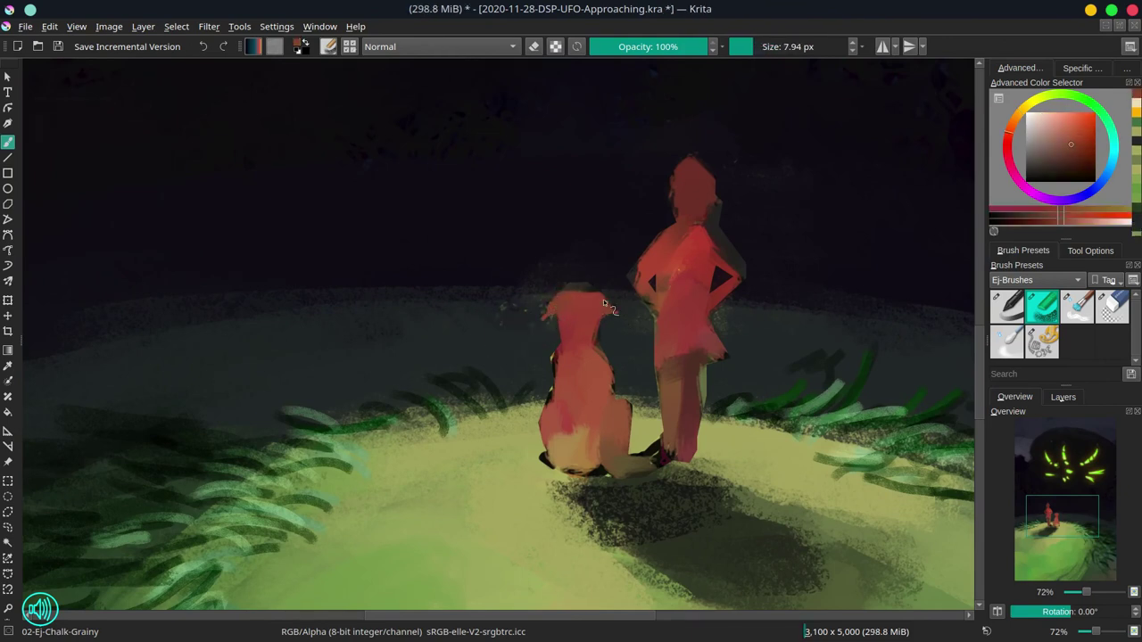
pyautogui.keyDown('ctrl'); pyautogui.click(572, 343); pyautogui.keyUp('ctrl')
pyautogui.moveTo(556, 351); pyautogui.dragTo(560, 377)
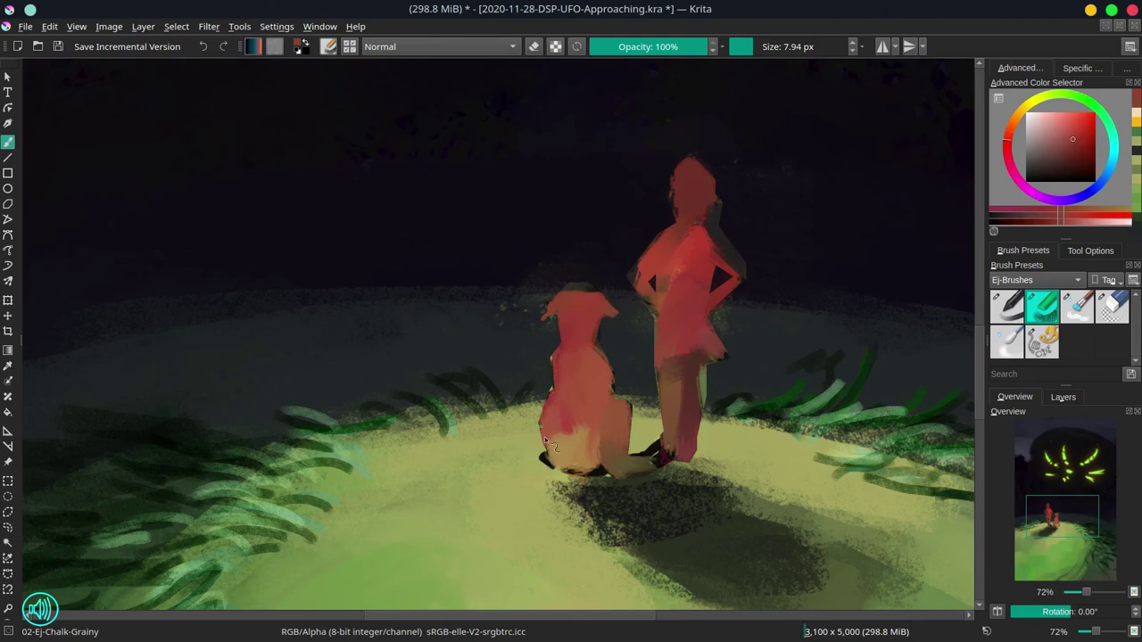
# Step: Repaint the dog's base, haunch and tail in sampled orange-browns, and trim its outline with the dark background colour
pyautogui.keyDown('ctrl'); pyautogui.click(586, 455); pyautogui.keyUp('ctrl')
pyautogui.moveTo(571, 452)
pyautogui.mouseDown()
pyautogui.moveTo(578, 473)
pyautogui.moveTo(665, 457)
pyautogui.moveTo(635, 455)
pyautogui.moveTo(644, 459)
pyautogui.moveTo(630, 403)
pyautogui.moveTo(629, 455)
pyautogui.mouseUp()
pyautogui.keyDown('ctrl'); pyautogui.click(633, 445); pyautogui.keyUp('ctrl')
pyautogui.keyDown('ctrl'); pyautogui.click(620, 457); pyautogui.keyUp('ctrl')
pyautogui.keyDown('ctrl'); pyautogui.click(589, 434); pyautogui.keyUp('ctrl')
pyautogui.keyDown('ctrl'); pyautogui.click(605, 341); pyautogui.keyUp('ctrl')
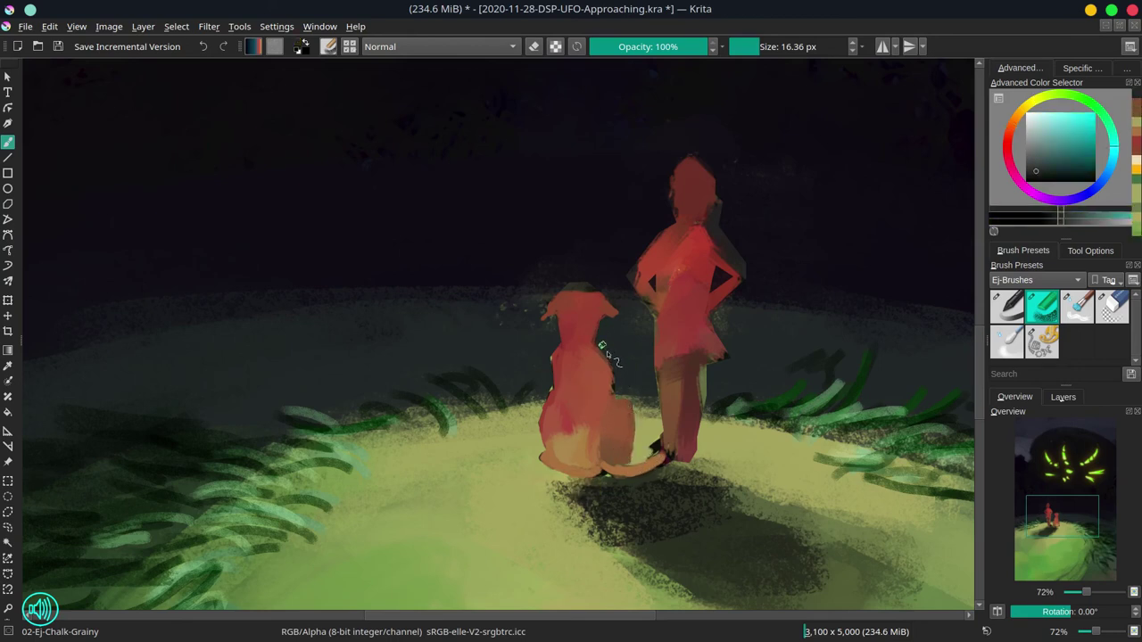
pyautogui.moveTo(616, 312); pyautogui.dragTo(603, 295)
# Step: Fill out both of the girl's bent arms and shoulders with sampled reds
pyautogui.keyDown('ctrl'); pyautogui.click(644, 268); pyautogui.keyUp('ctrl')
pyautogui.moveTo(648, 253); pyautogui.dragTo(633, 274)
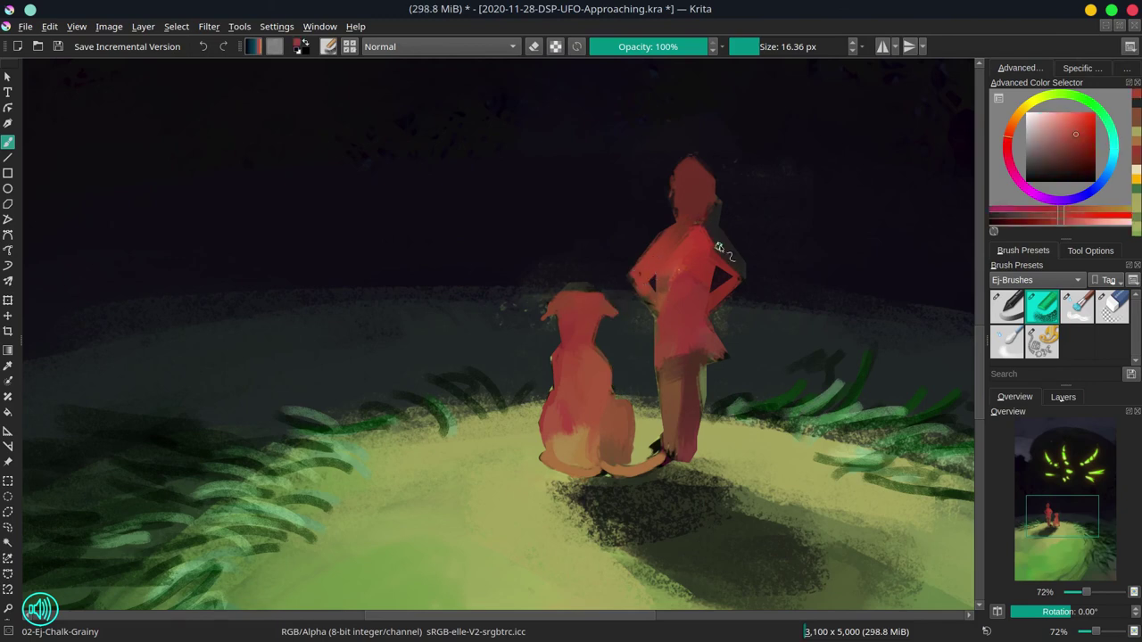
pyautogui.keyDown('ctrl'); pyautogui.click(667, 278); pyautogui.keyUp('ctrl')
pyautogui.moveTo(718, 239); pyautogui.dragTo(730, 260)
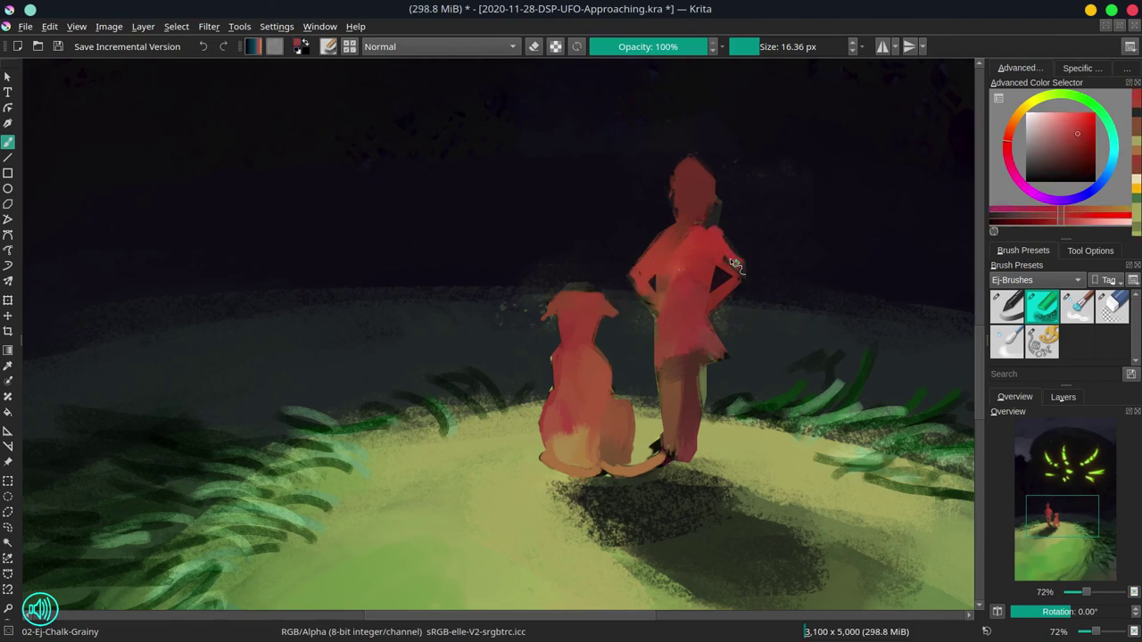
# Step: Trim behind the girl's head with the background colour and shape her hair in sampled dark red
pyautogui.keyDown('ctrl'); pyautogui.click(742, 219); pyautogui.keyUp('ctrl')
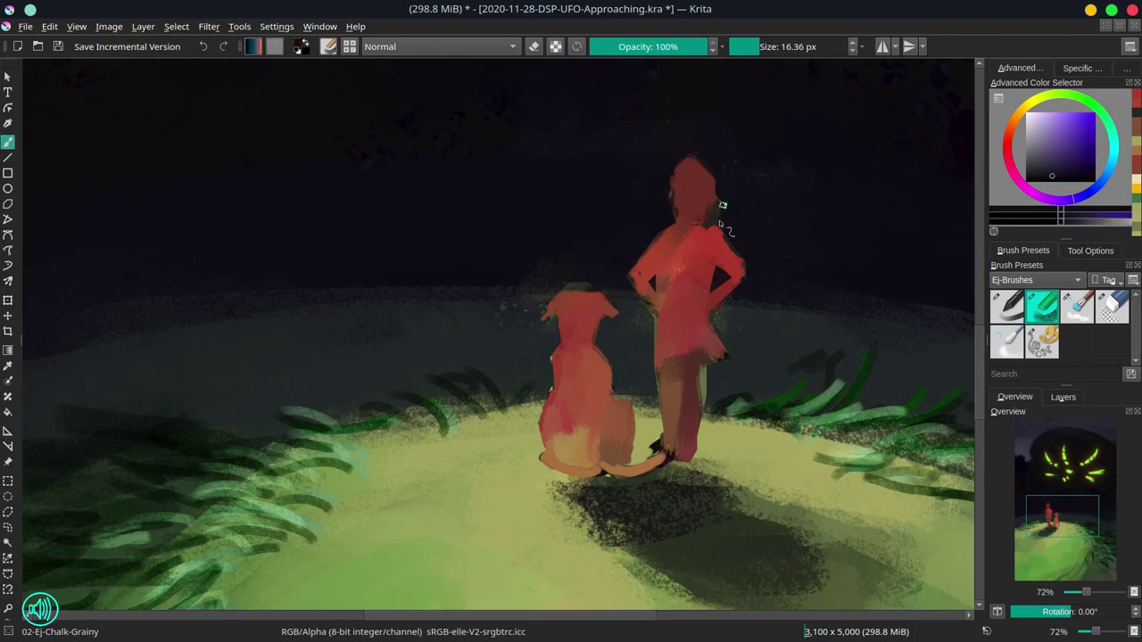
pyautogui.keyDown('ctrl'); pyautogui.click(705, 201); pyautogui.keyUp('ctrl')
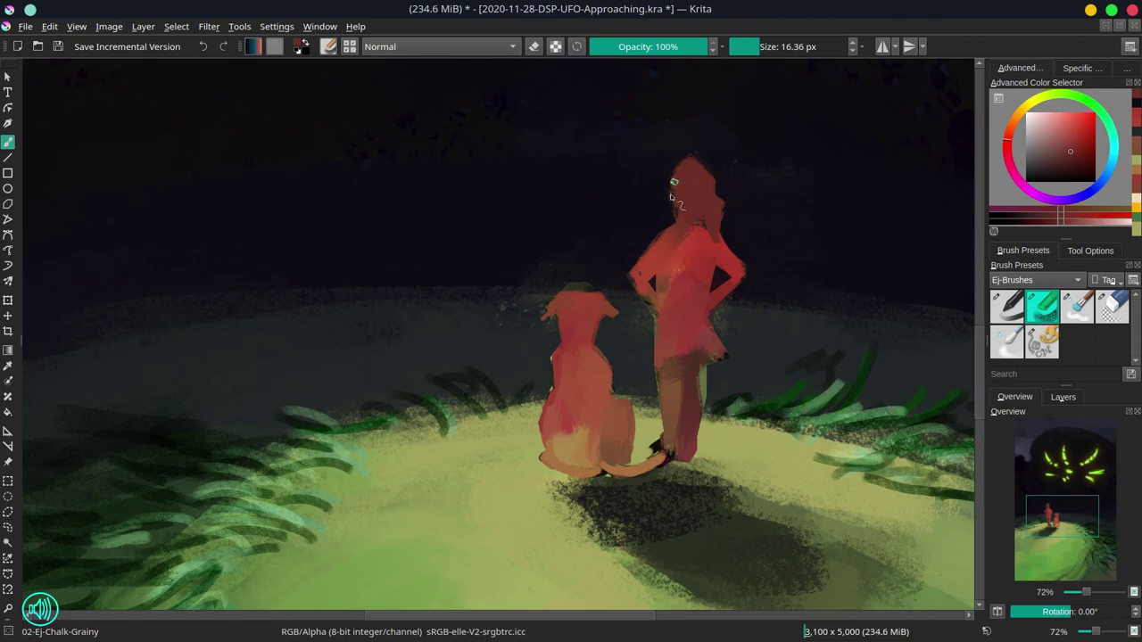
pyautogui.moveTo(671, 196); pyautogui.dragTo(681, 198)
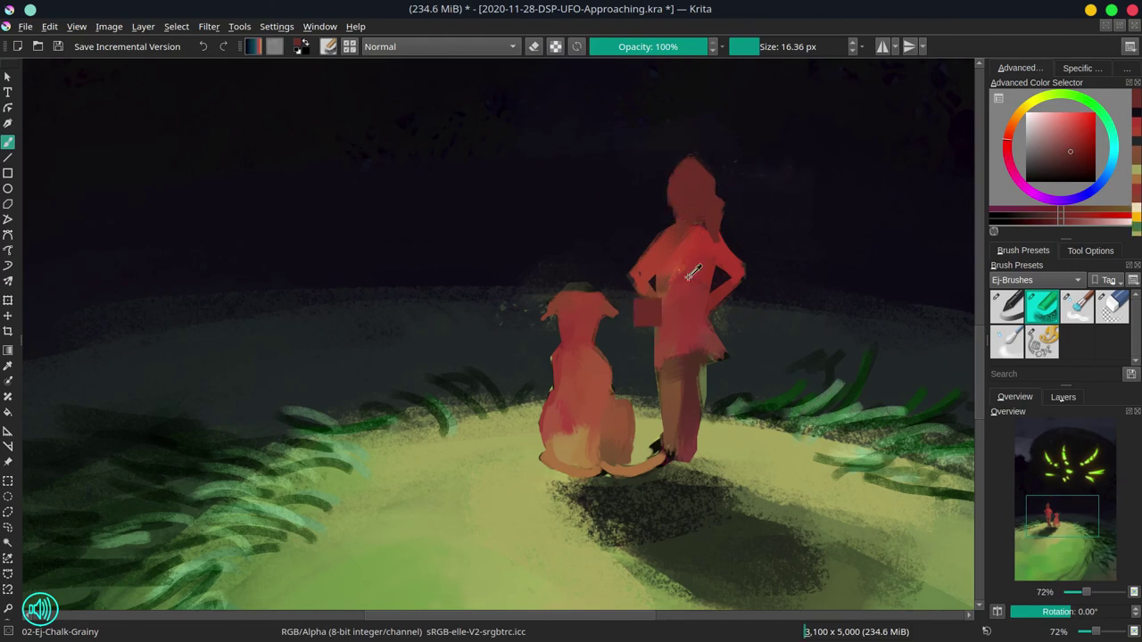
# Step: Paint the girl's torso and flared skirt in sampled red, and clean up around her upper legs with the background colour
pyautogui.keyDown('ctrl'); pyautogui.click(723, 272); pyautogui.keyUp('ctrl')
pyautogui.moveTo(660, 278); pyautogui.dragTo(679, 364)
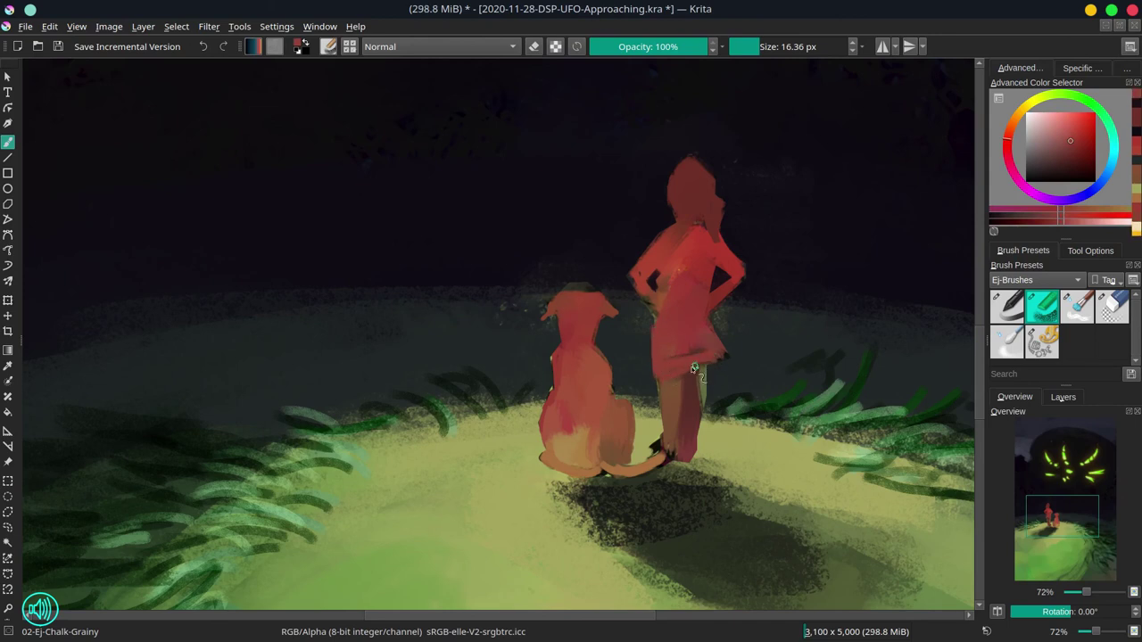
pyautogui.keyDown('ctrl'); pyautogui.click(719, 371); pyautogui.keyUp('ctrl')
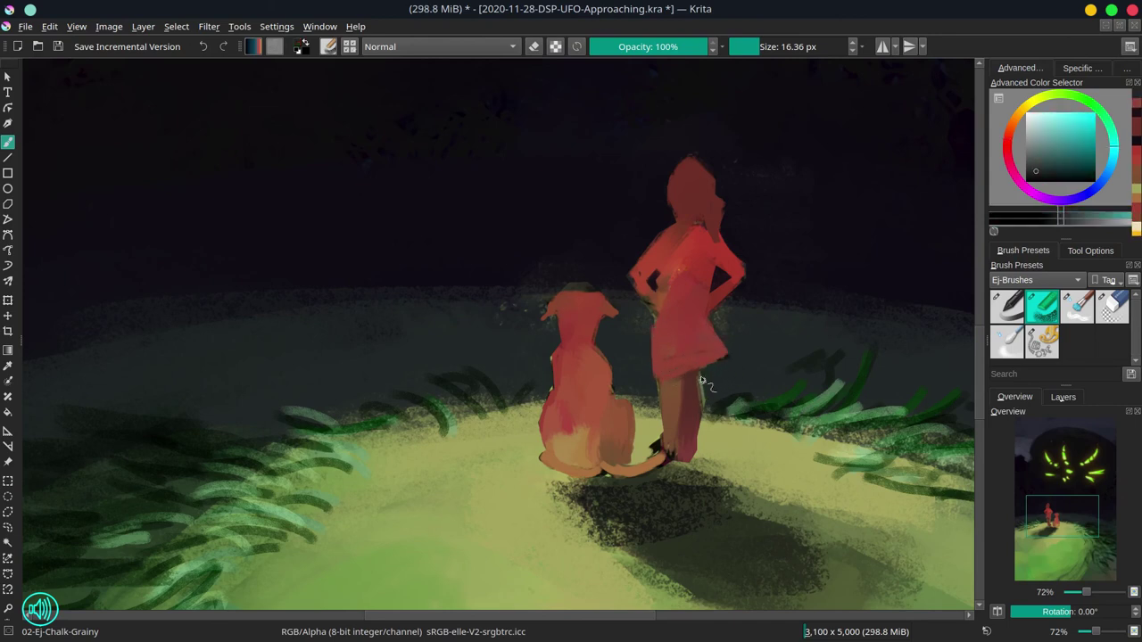
pyautogui.moveTo(702, 380)
pyautogui.mouseDown()
pyautogui.moveTo(704, 403)
pyautogui.moveTo(662, 399)
pyautogui.mouseUp()
# Step: Refine the girl's legs and feet with sampled browns and dark reds, trimming the outer calf with the ground colour
pyautogui.keyDown('ctrl'); pyautogui.click(685, 402); pyautogui.keyUp('ctrl')
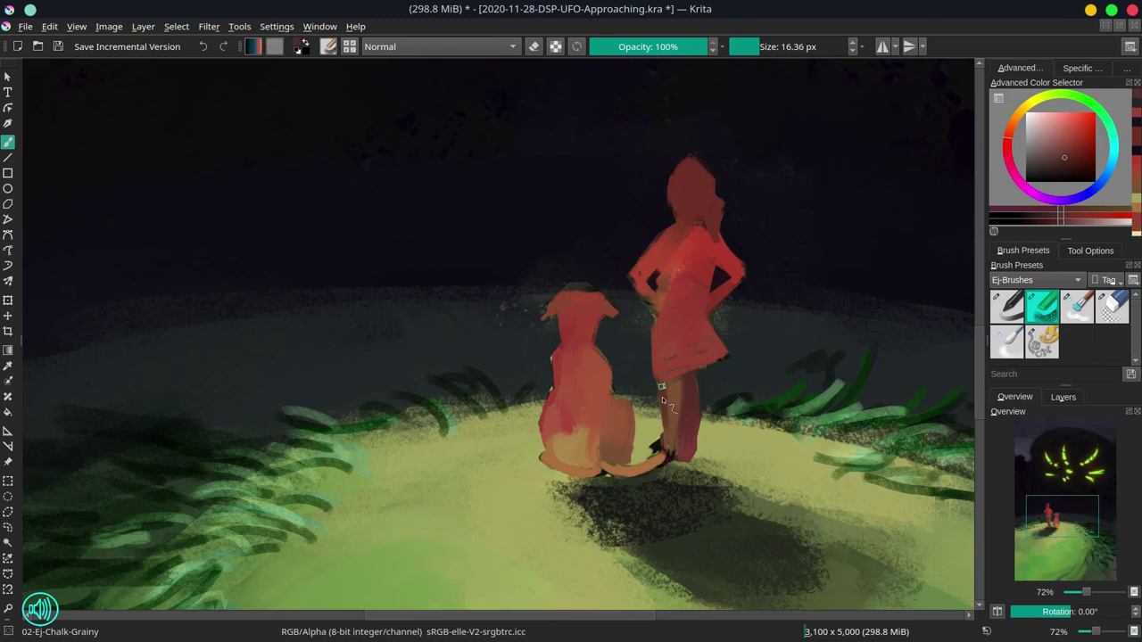
pyautogui.keyDown('ctrl'); pyautogui.click(665, 421); pyautogui.keyUp('ctrl')
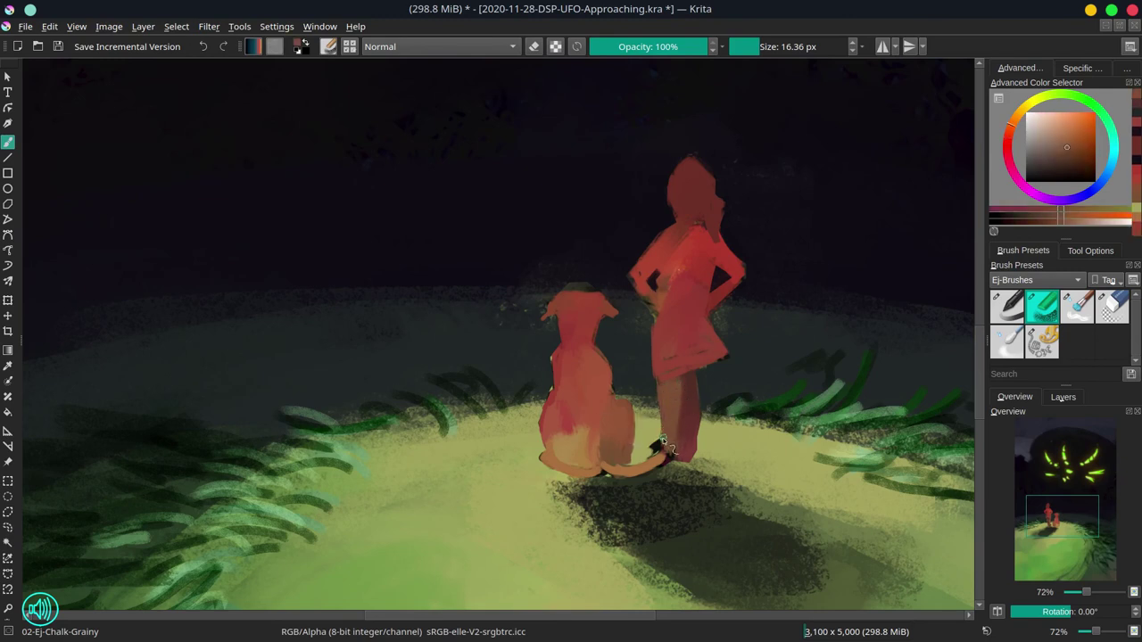
pyautogui.moveTo(663, 440)
pyautogui.mouseDown()
pyautogui.moveTo(652, 450)
pyautogui.moveTo(667, 447)
pyautogui.mouseUp()
pyautogui.keyDown('ctrl'); pyautogui.click(692, 392); pyautogui.keyUp('ctrl')
pyautogui.moveTo(685, 376); pyautogui.dragTo(698, 382)
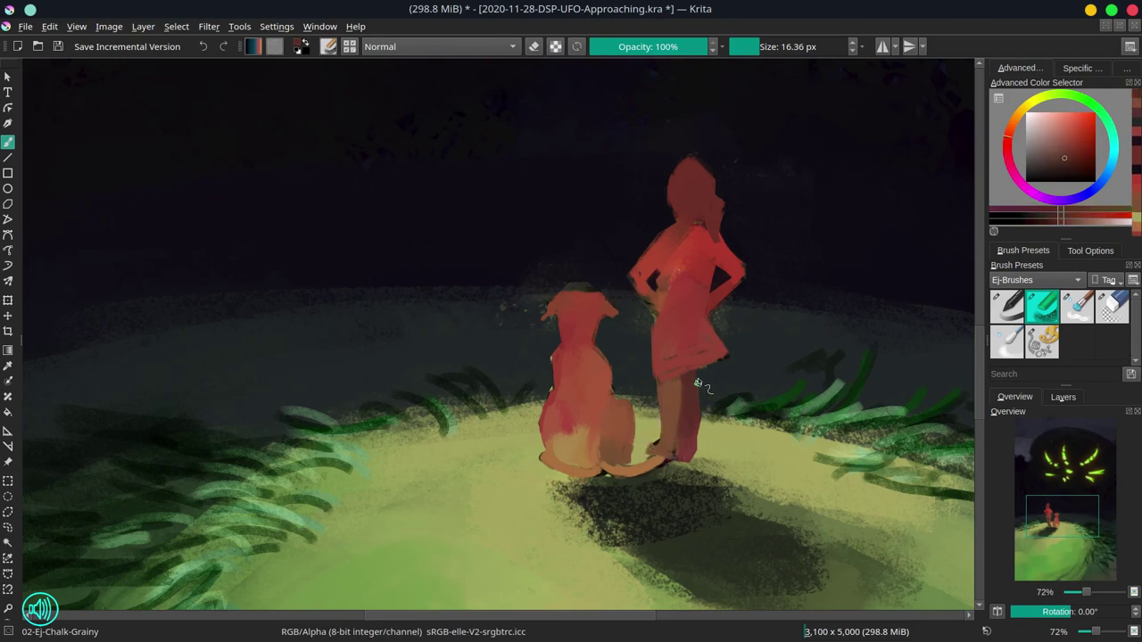
pyautogui.keyDown('ctrl'); pyautogui.click(706, 426); pyautogui.keyUp('ctrl')
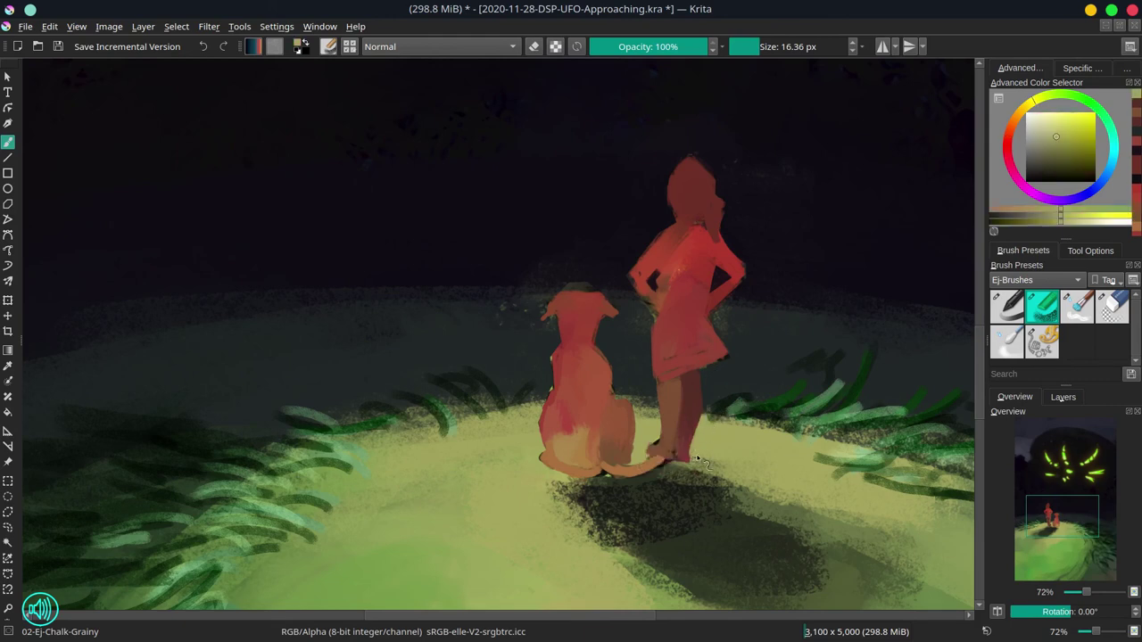
pyautogui.keyDown('ctrl'); pyautogui.click(665, 420); pyautogui.keyUp('ctrl')
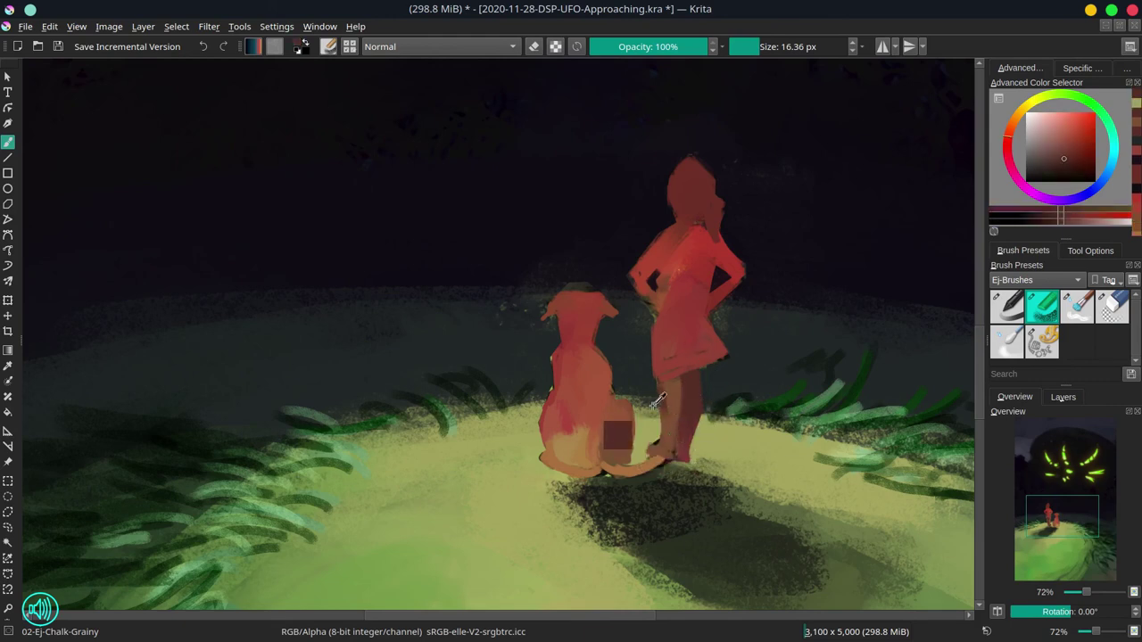
pyautogui.keyDown('ctrl'); pyautogui.click(660, 402); pyautogui.keyUp('ctrl')
pyautogui.keyDown('ctrl'); pyautogui.click(669, 417); pyautogui.keyUp('ctrl')
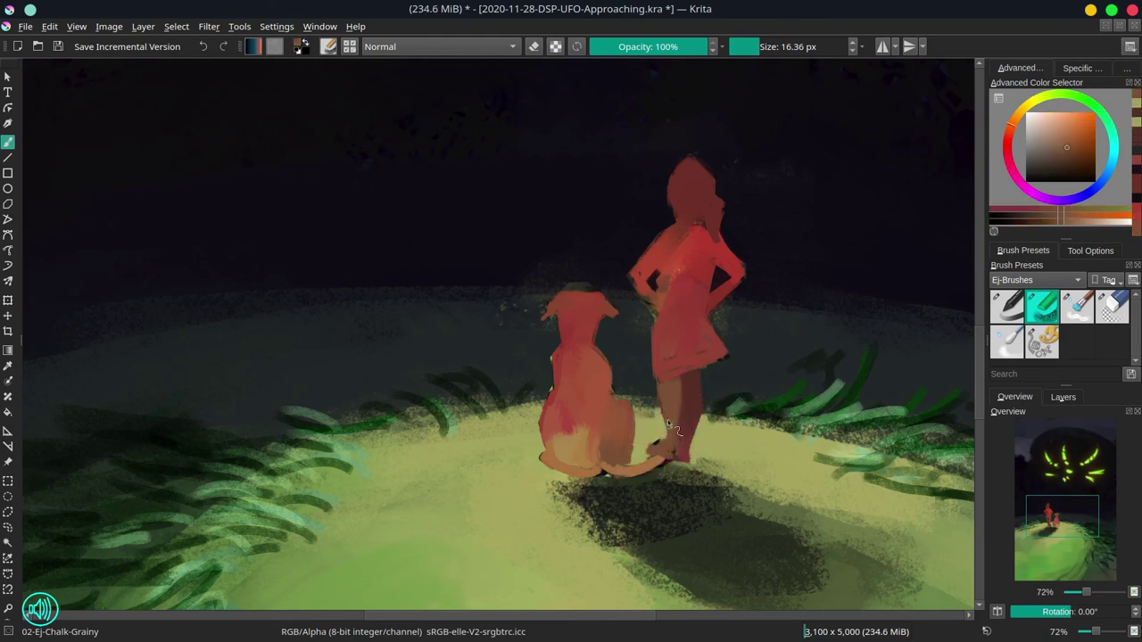
pyautogui.keyDown('ctrl'); pyautogui.click(671, 434); pyautogui.keyUp('ctrl')
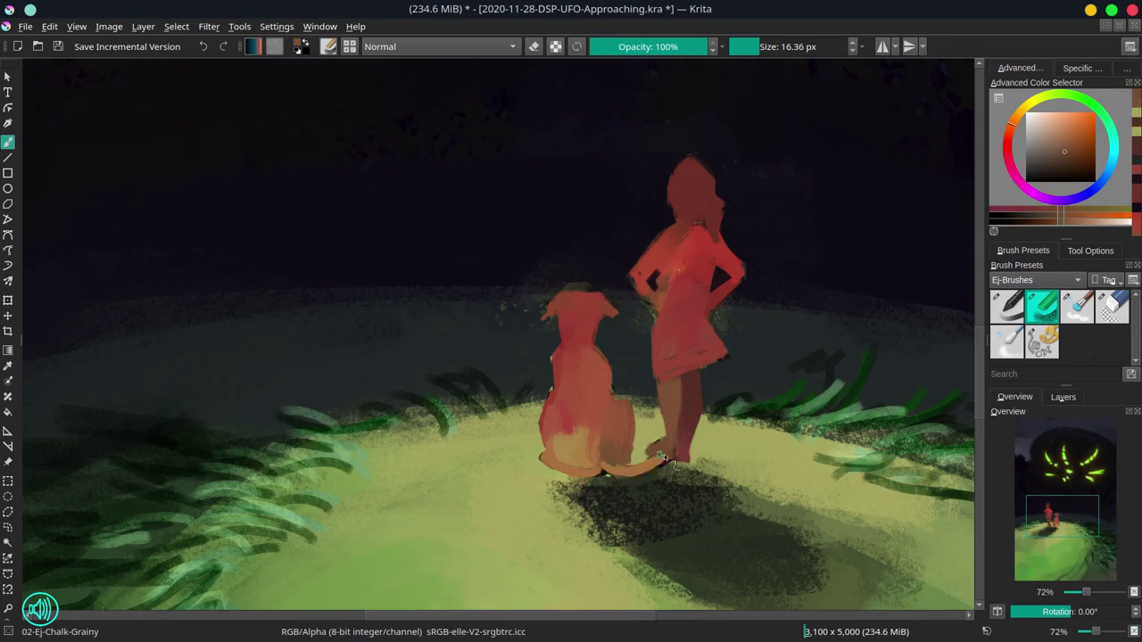
pyautogui.keyDown('ctrl'); pyautogui.click(655, 410); pyautogui.keyUp('ctrl')
pyautogui.moveTo(658, 424); pyautogui.dragTo(663, 434)
# Step: Rework the girl's waist and the side of her torso beside the bent arm with sampled red
pyautogui.keyDown('ctrl'); pyautogui.click(669, 324); pyautogui.keyUp('ctrl')
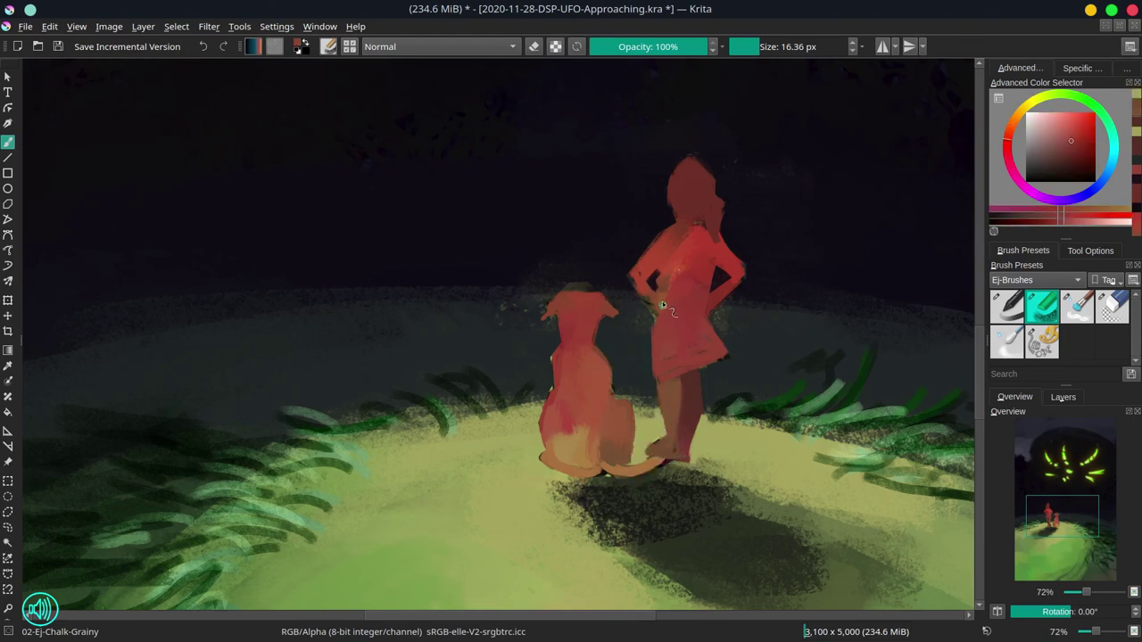
pyautogui.moveTo(662, 298); pyautogui.dragTo(666, 279)
pyautogui.keyDown('ctrl'); pyautogui.click(722, 269); pyautogui.keyUp('ctrl')
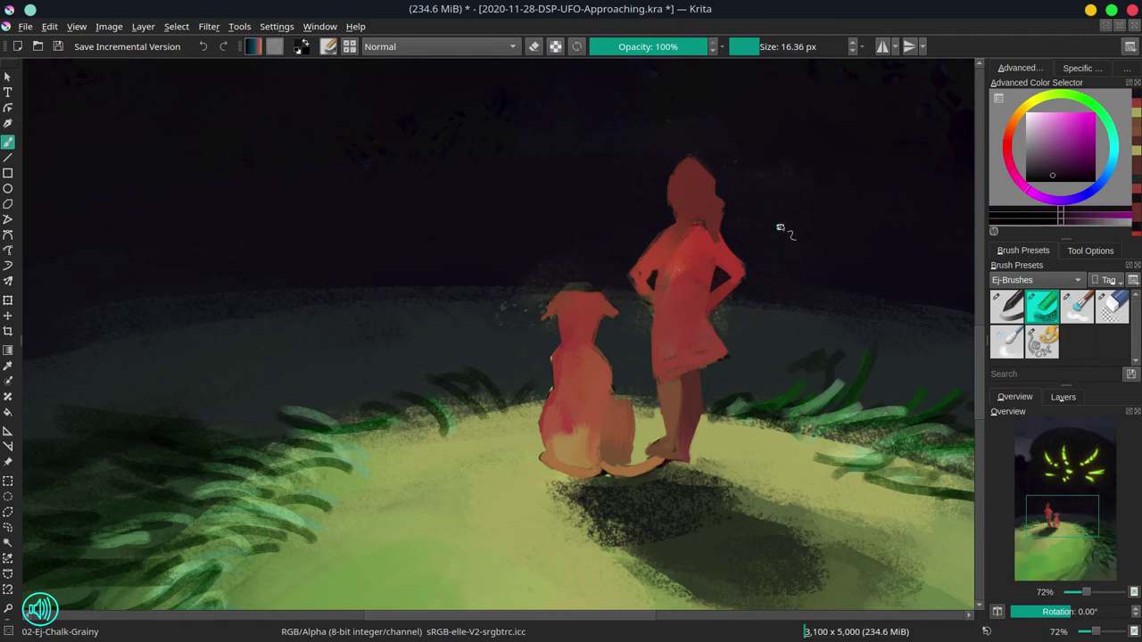
# Step: Reshape the girl's head and rounded ponytail in sampled dark red, cutting away the old hair with the background colour
pyautogui.keyDown('ctrl'); pyautogui.click(687, 179); pyautogui.keyUp('ctrl')
pyautogui.moveTo(675, 167)
pyautogui.mouseDown()
pyautogui.moveTo(656, 183)
pyautogui.moveTo(660, 212)
pyautogui.moveTo(678, 223)
pyautogui.mouseUp()
pyautogui.keyDown('ctrl'); pyautogui.click(651, 189); pyautogui.keyUp('ctrl')
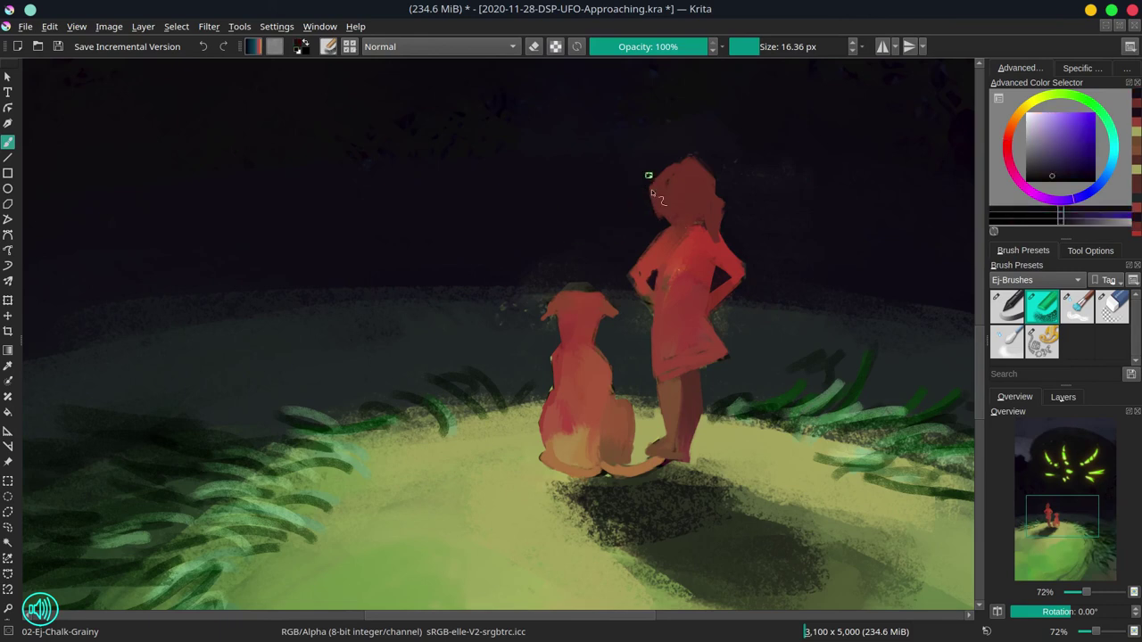
pyautogui.moveTo(721, 150); pyautogui.dragTo(704, 182)
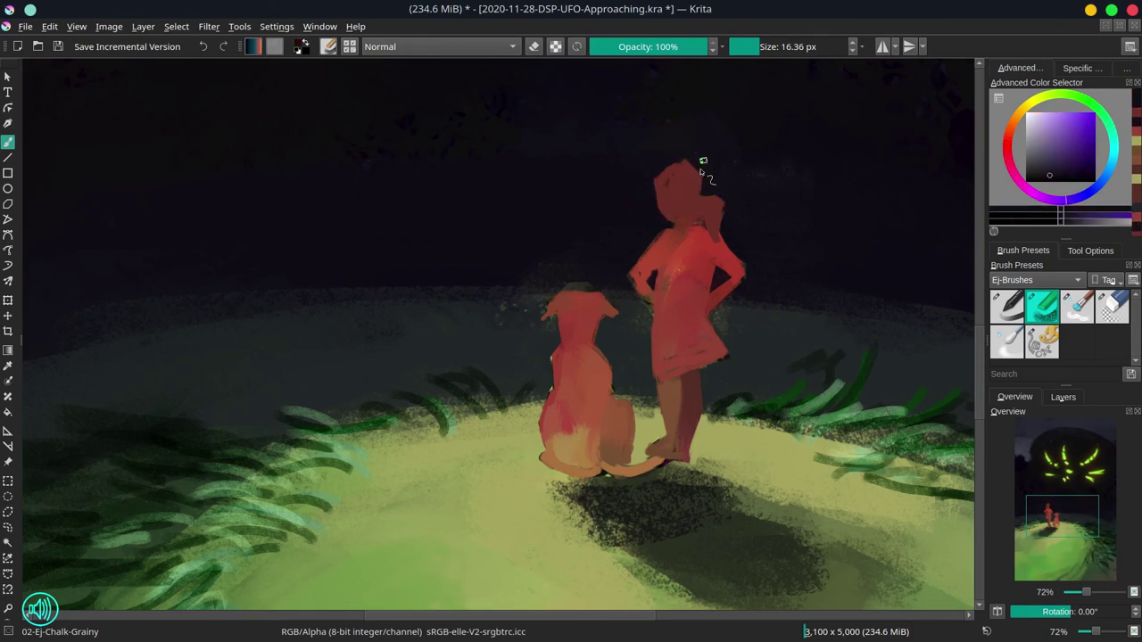
pyautogui.keyDown('ctrl'); pyautogui.click(688, 164); pyautogui.keyUp('ctrl')
pyautogui.moveTo(691, 165); pyautogui.dragTo(703, 192)
pyautogui.keyDown('ctrl'); pyautogui.click(706, 195); pyautogui.keyUp('ctrl')
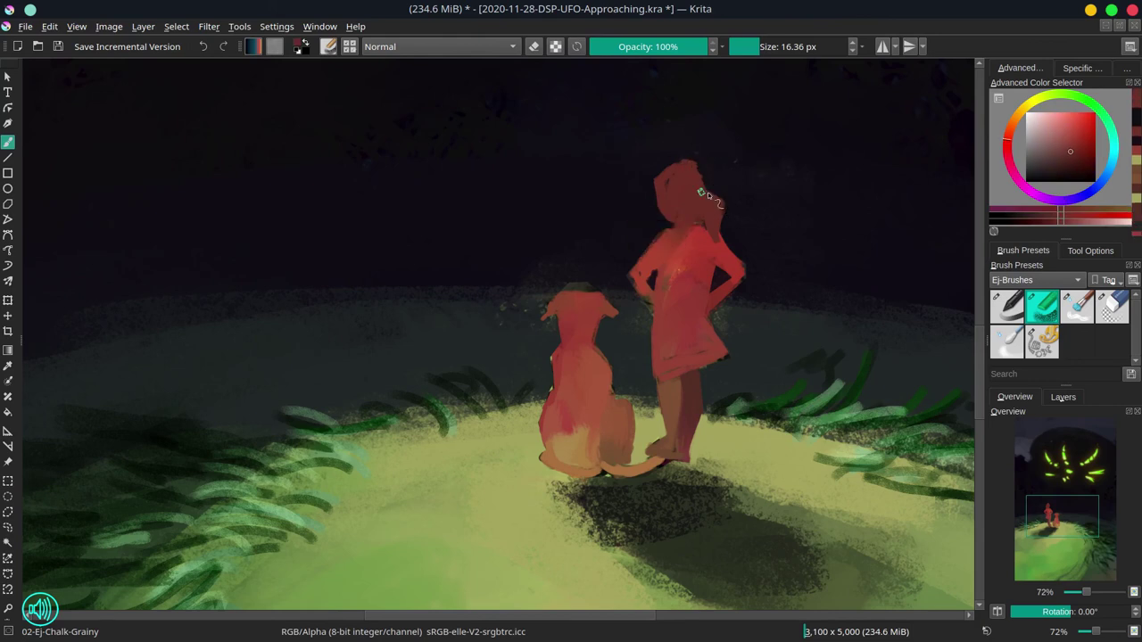
pyautogui.keyDown('ctrl'); pyautogui.click(748, 257); pyautogui.keyUp('ctrl')
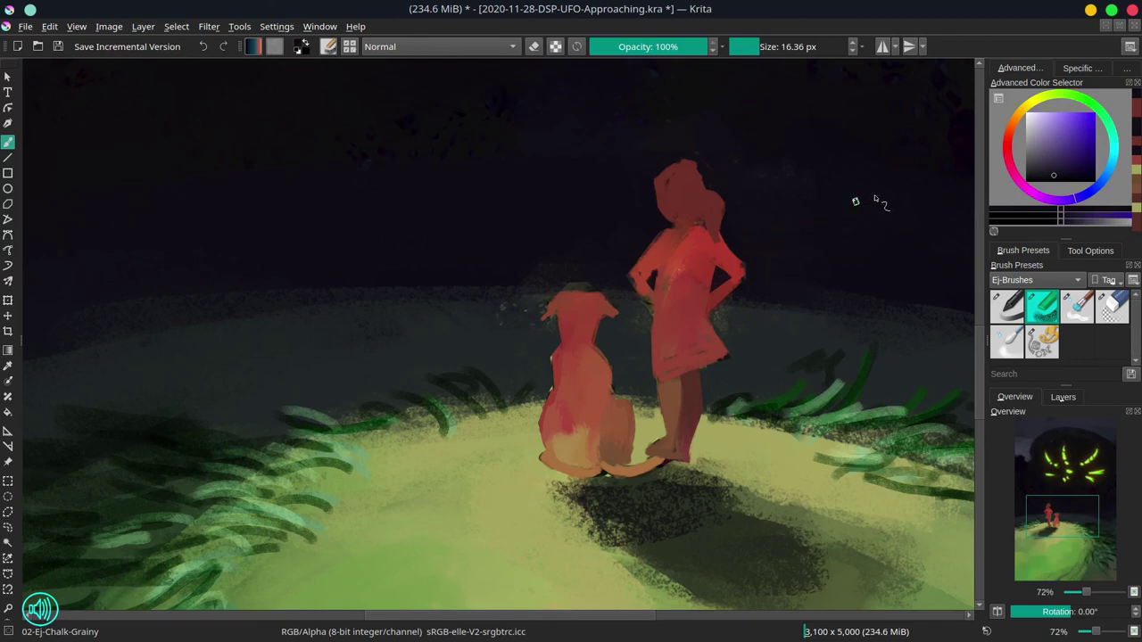
# Step: Try a muted pink rim light on the girl's head, ponytail and arm with a brush of about 9 px, and undo the last strokes
pyautogui.keyDown('ctrl'); pyautogui.click(696, 196); pyautogui.keyUp('ctrl')
pyautogui.click(1055, 131)
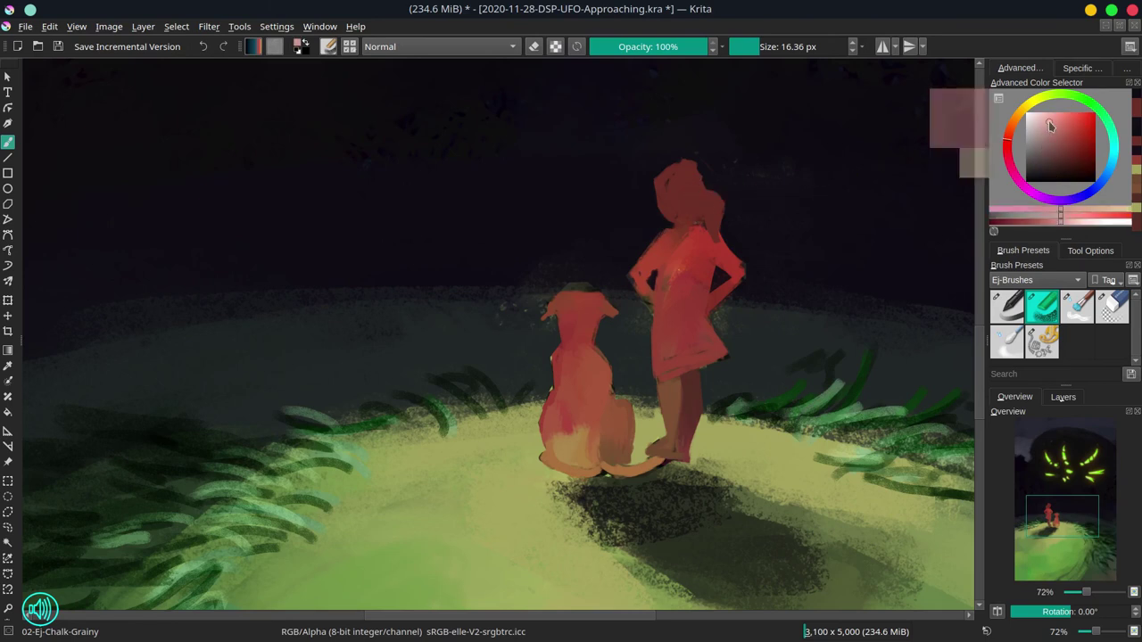
pyautogui.press('[')
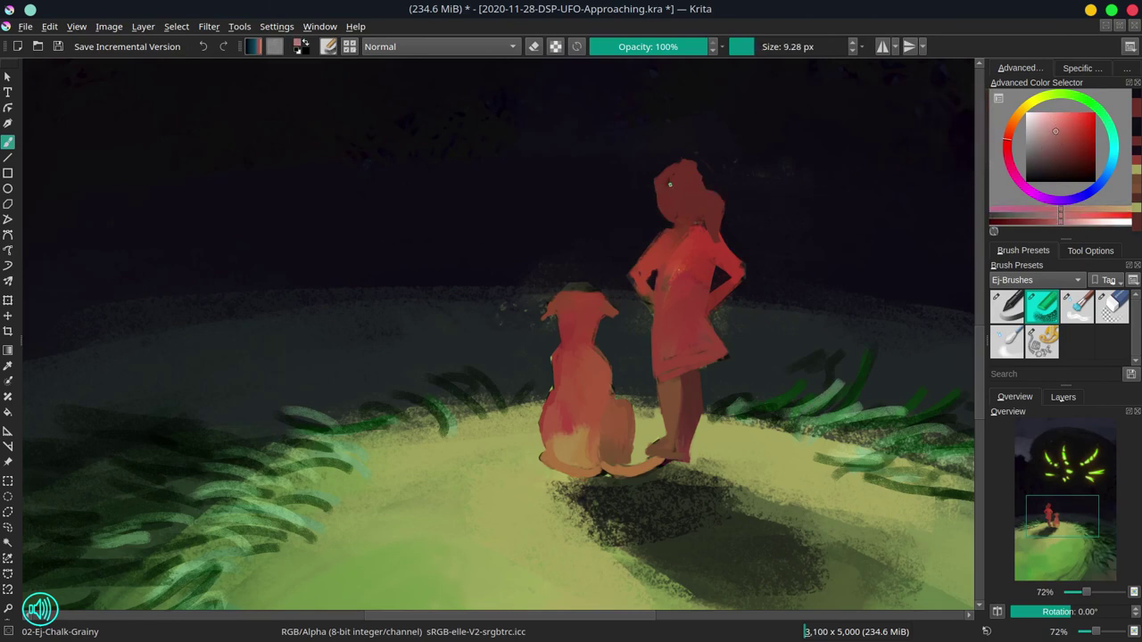
pyautogui.moveTo(679, 164)
pyautogui.mouseDown()
pyautogui.moveTo(647, 196)
pyautogui.moveTo(670, 172)
pyautogui.moveTo(650, 196)
pyautogui.moveTo(692, 182)
pyautogui.moveTo(719, 206)
pyautogui.moveTo(719, 194)
pyautogui.moveTo(638, 266)
pyautogui.mouseUp()
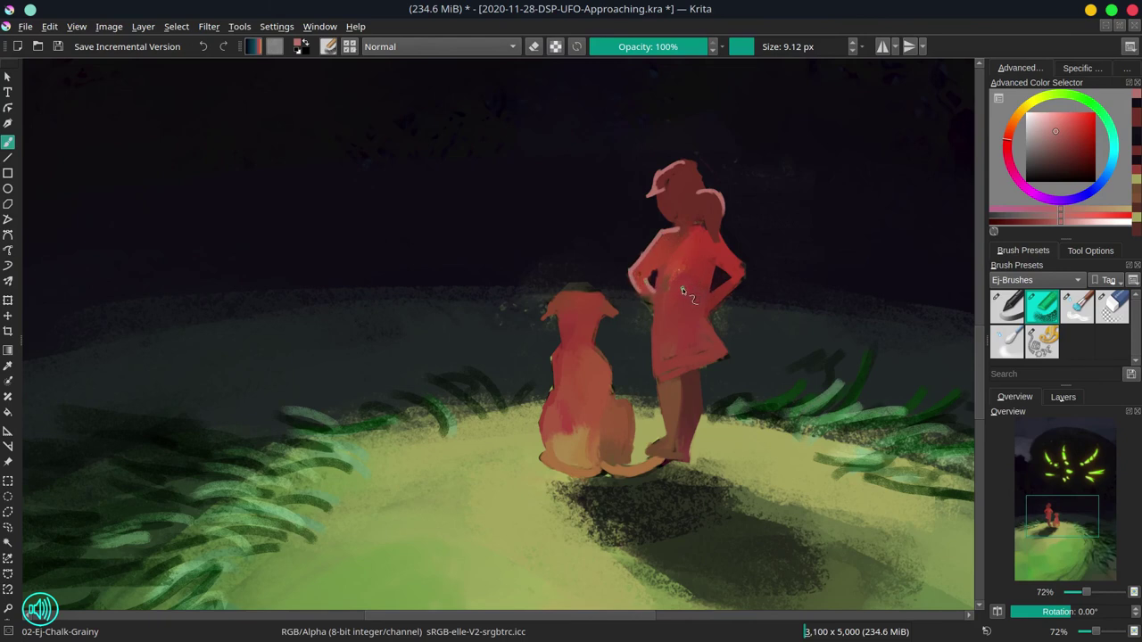
pyautogui.keyDown('ctrl'); pyautogui.click(680, 290); pyautogui.keyUp('ctrl')
pyautogui.keyDown('ctrl'); pyautogui.click(679, 289); pyautogui.keyUp('ctrl')
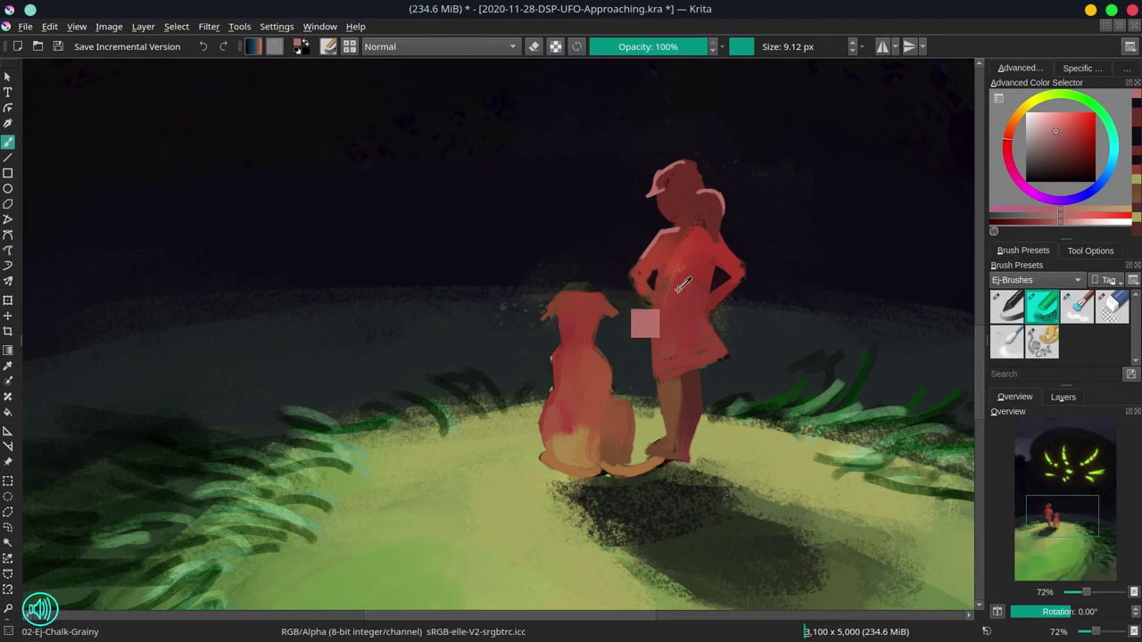
pyautogui.hotkey('ctrl', 'z')
pyautogui.hotkey('ctrl', 'z')
# Step: Choose a lighter pink and paint a rim light along the girl's cap, ponytail, arms, dress and leg
pyautogui.moveTo(1051, 131); pyautogui.dragTo(1045, 119)
pyautogui.moveTo(679, 163)
pyautogui.mouseDown()
pyautogui.moveTo(647, 195)
pyautogui.moveTo(721, 195)
pyautogui.mouseUp()
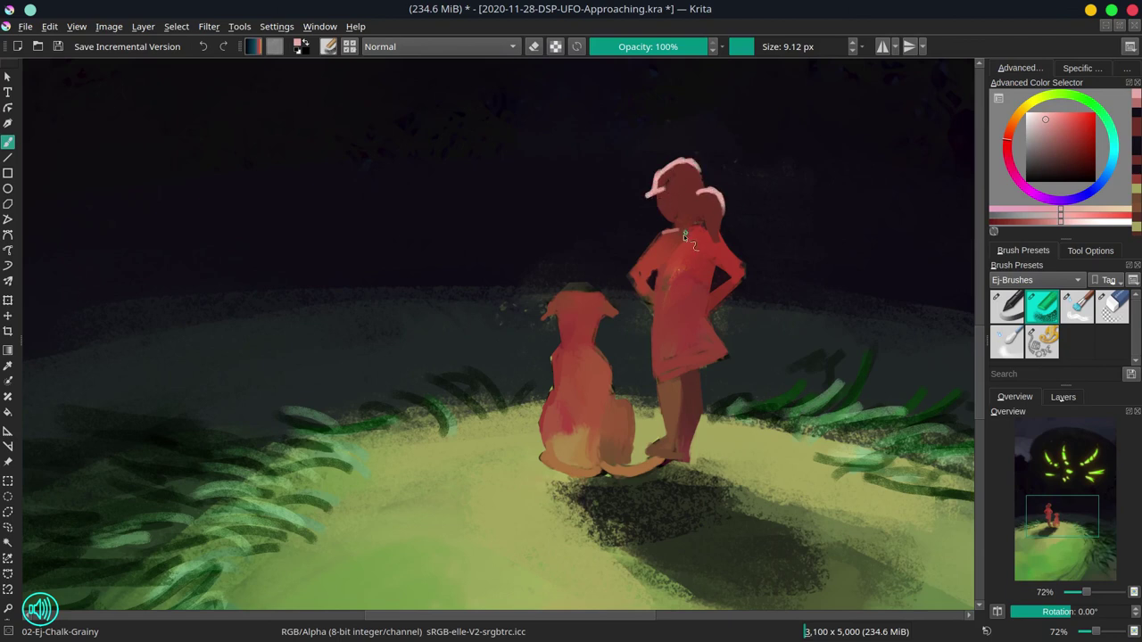
pyautogui.moveTo(669, 230); pyautogui.dragTo(629, 274)
pyautogui.moveTo(719, 234); pyautogui.dragTo(735, 260)
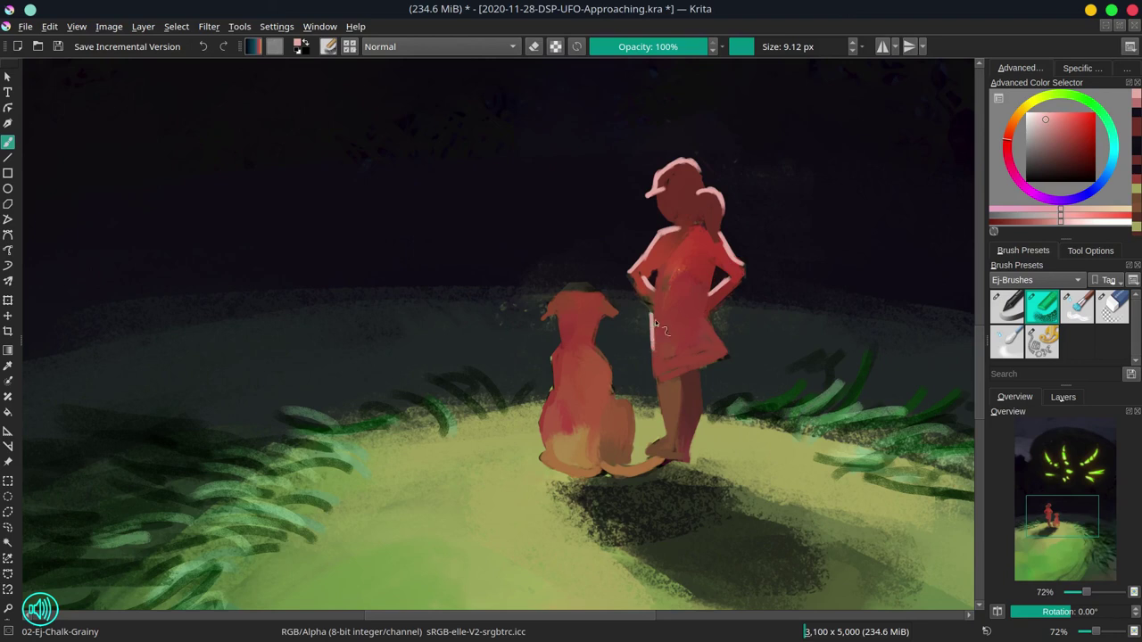
pyautogui.moveTo(655, 320)
pyautogui.mouseDown()
pyautogui.moveTo(658, 378)
pyautogui.moveTo(659, 356)
pyautogui.mouseUp()
pyautogui.moveTo(661, 395)
pyautogui.mouseDown()
pyautogui.moveTo(668, 438)
pyautogui.moveTo(660, 459)
pyautogui.moveTo(653, 450)
pyautogui.mouseUp()
# Step: Paint the light pink rim light around the dog's head, body, haunch and tail, and tidy the haunch with sampled brown
pyautogui.moveTo(564, 295)
pyautogui.mouseDown()
pyautogui.moveTo(602, 294)
pyautogui.moveTo(614, 308)
pyautogui.moveTo(559, 320)
pyautogui.moveTo(553, 375)
pyautogui.moveTo(565, 395)
pyautogui.moveTo(552, 392)
pyautogui.moveTo(540, 426)
pyautogui.mouseUp()
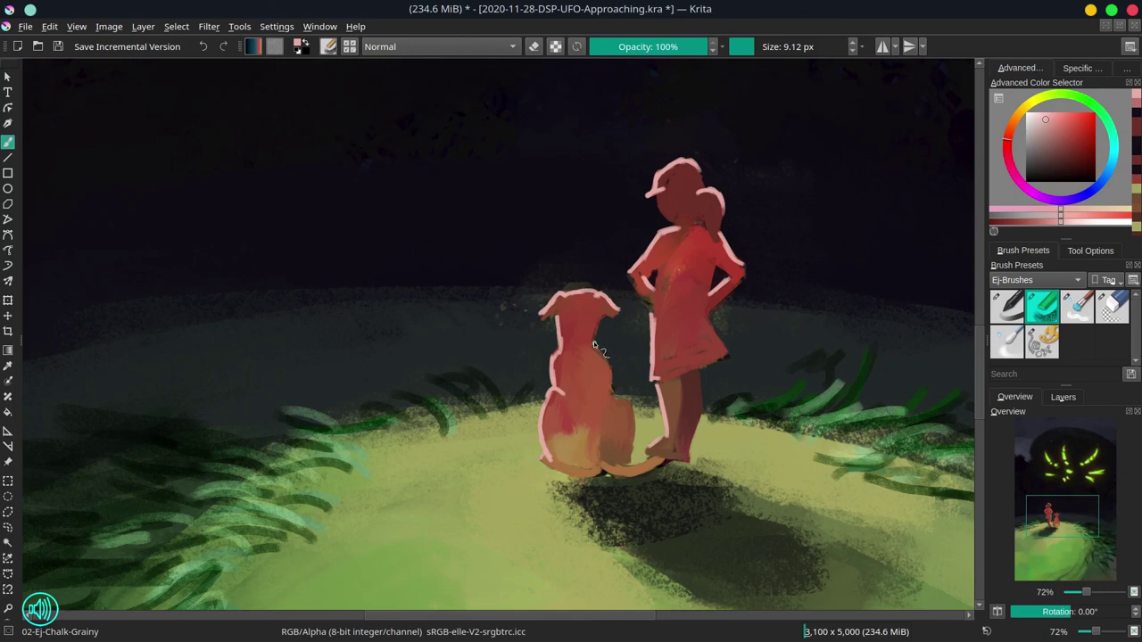
pyautogui.moveTo(601, 320); pyautogui.dragTo(610, 382)
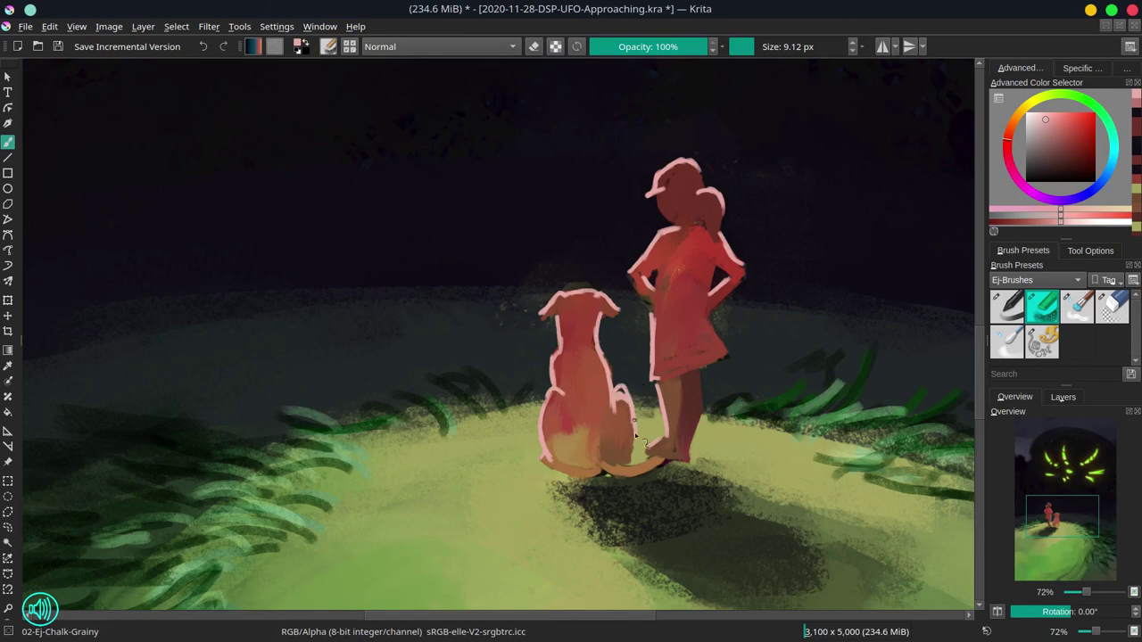
pyautogui.moveTo(634, 435); pyautogui.dragTo(619, 474)
pyautogui.keyDown('ctrl'); pyautogui.click(623, 404); pyautogui.keyUp('ctrl')
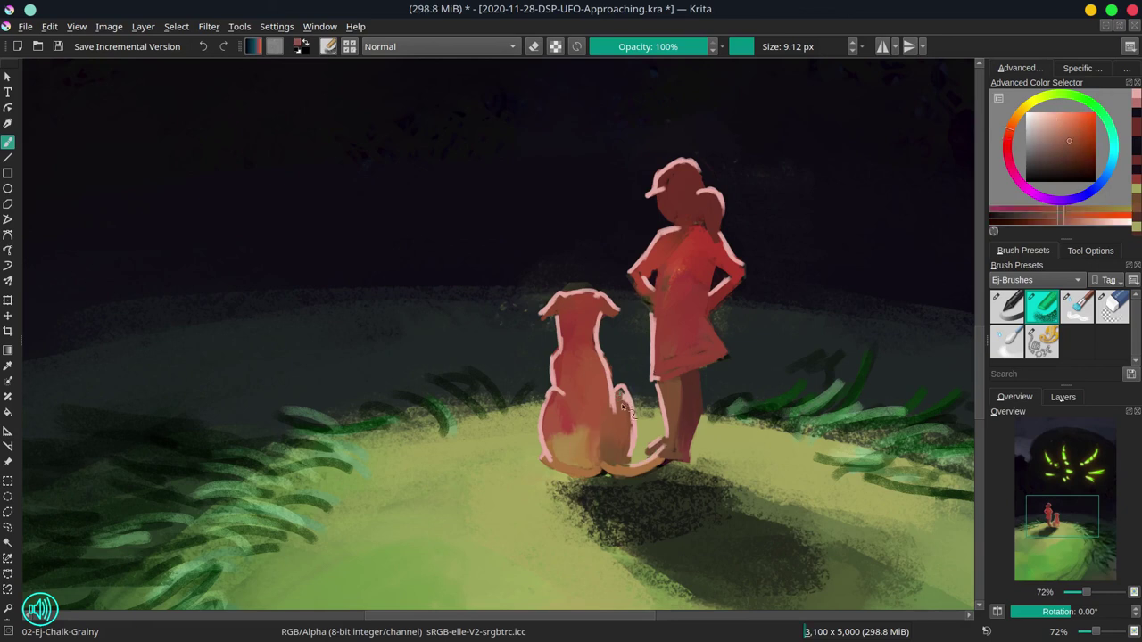
pyautogui.moveTo(629, 421); pyautogui.dragTo(631, 451)
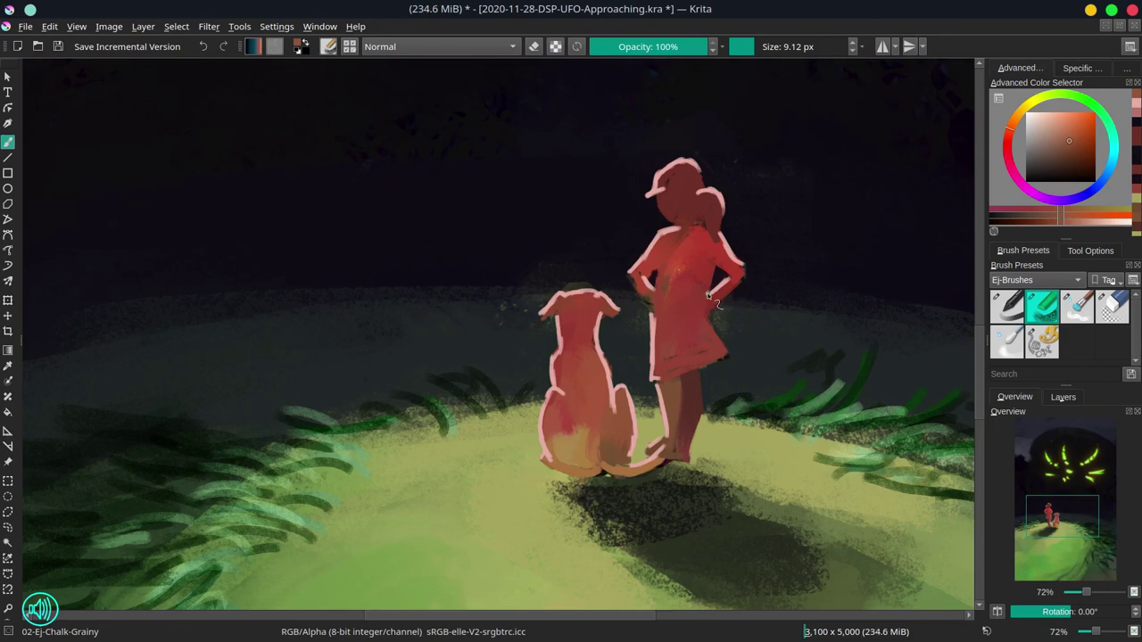
# Step: Even out the dog's lower back with sampled reddish brown and a brush of about 25 px, and save the painting
pyautogui.keyDown('ctrl'); pyautogui.click(584, 412); pyautogui.keyUp('ctrl')
pyautogui.moveTo(561, 437)
pyautogui.mouseDown()
pyautogui.moveTo(579, 465)
pyautogui.moveTo(588, 436)
pyautogui.moveTo(601, 469)
pyautogui.moveTo(574, 446)
pyautogui.mouseUp()
pyautogui.keyDown('ctrl'); pyautogui.click(587, 435); pyautogui.keyUp('ctrl')
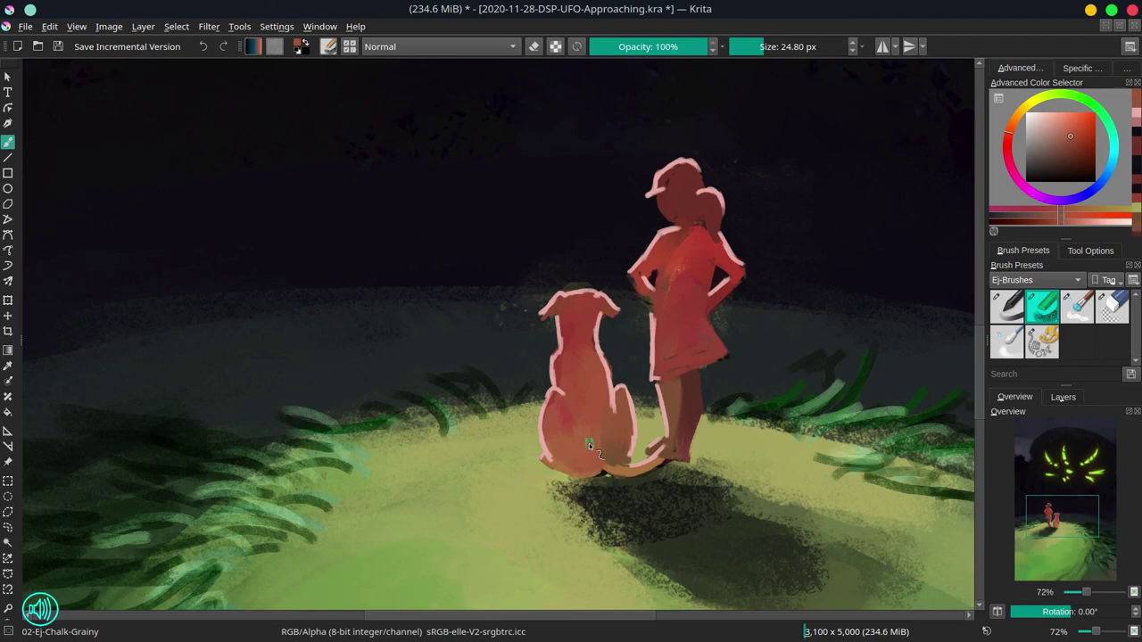
pyautogui.keyDown('ctrl'); pyautogui.click(674, 401); pyautogui.keyUp('ctrl')
pyautogui.keyDown('ctrl'); pyautogui.click(709, 378); pyautogui.keyUp('ctrl')
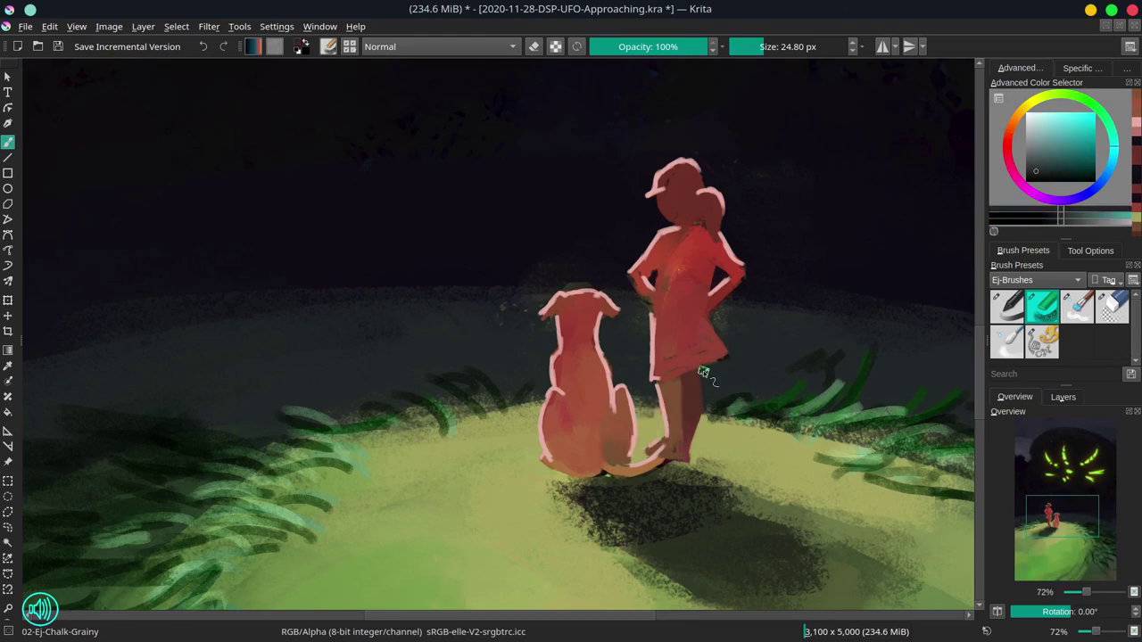
pyautogui.scroll(-10, 757, 349)
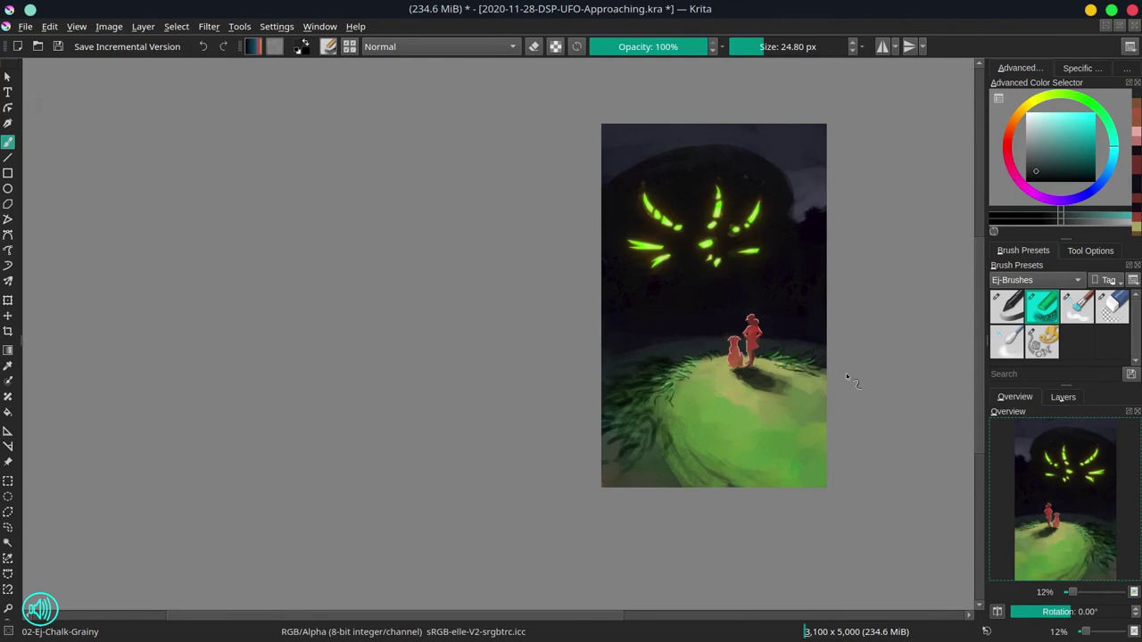
pyautogui.hotkey('ctrl', 's')
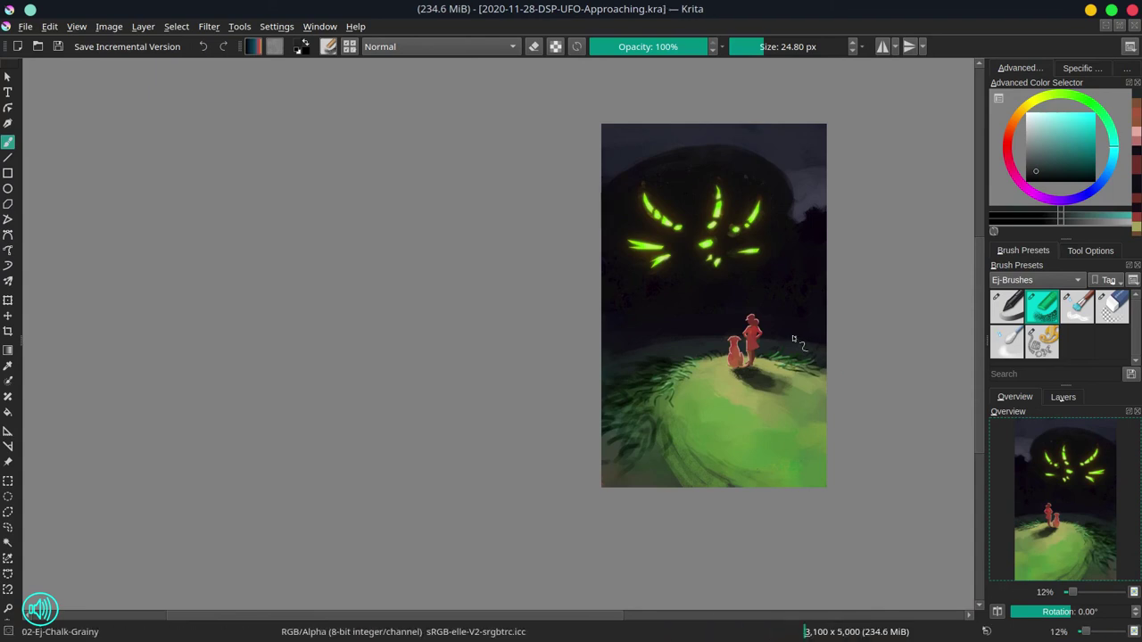
# Step: Select a rectangle around the girl, copy the merged artwork inside it, paste it back into the painting and deselect
pyautogui.scroll(5, 775, 344)
pyautogui.scroll(2, 769, 348)
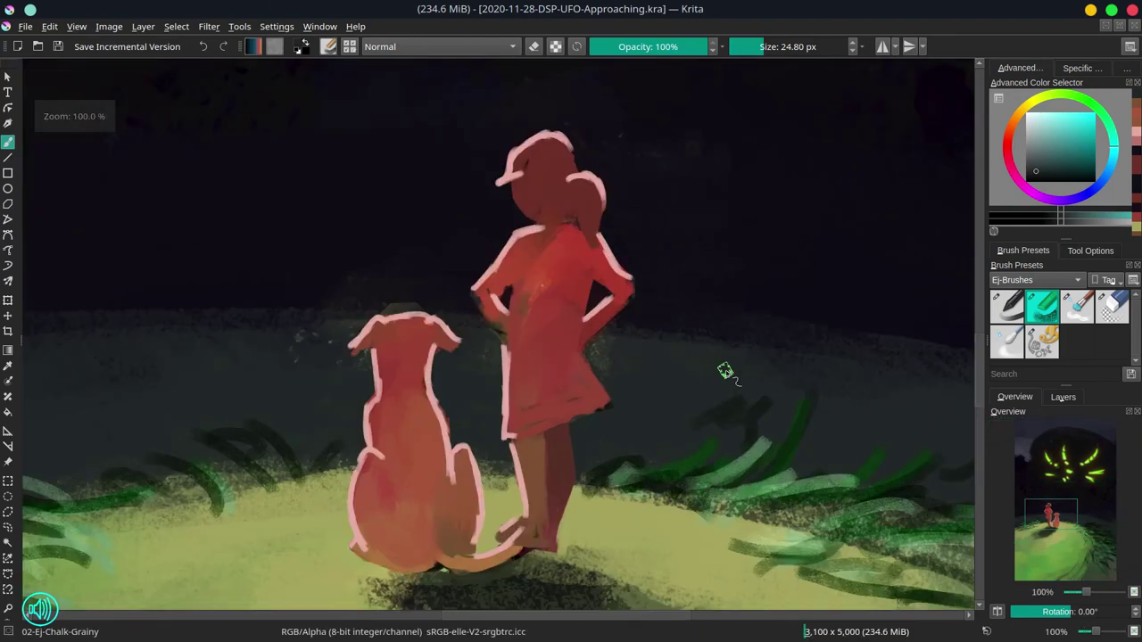
pyautogui.click(8, 482)
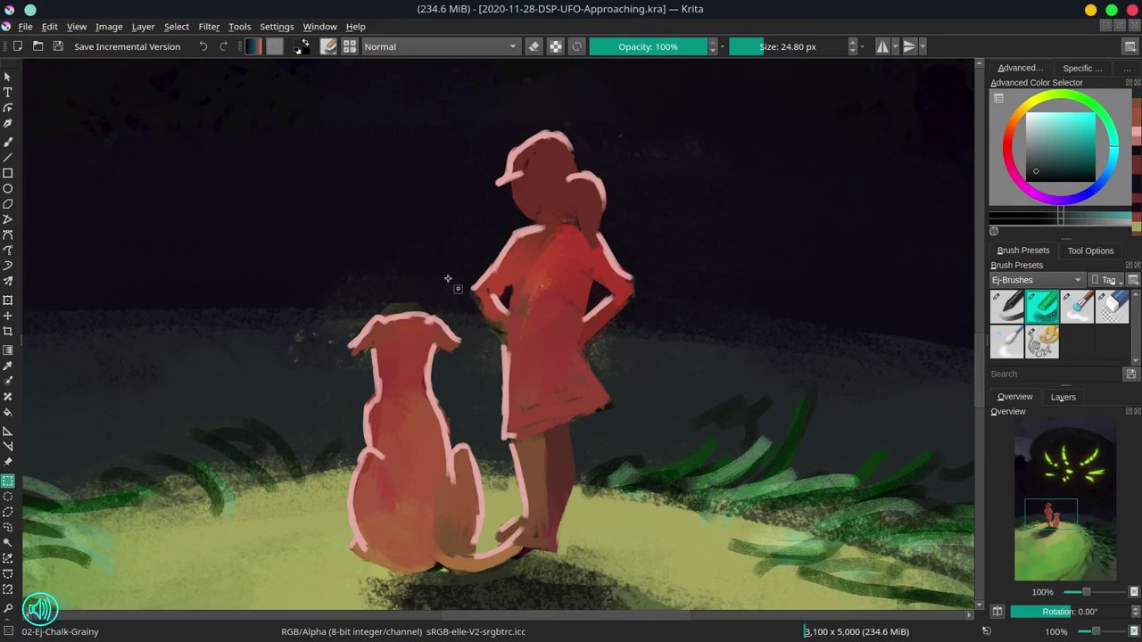
pyautogui.moveTo(464, 102)
pyautogui.mouseDown()
pyautogui.moveTo(515, 217)
pyautogui.moveTo(719, 475)
pyautogui.moveTo(730, 555)
pyautogui.mouseUp()
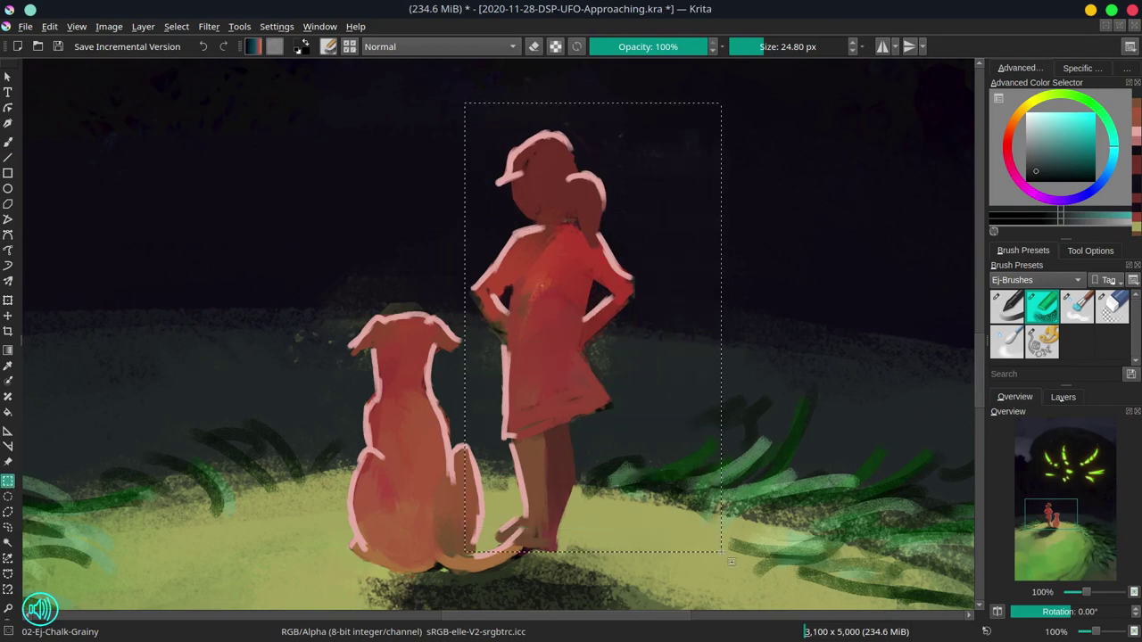
pyautogui.click(49, 26)
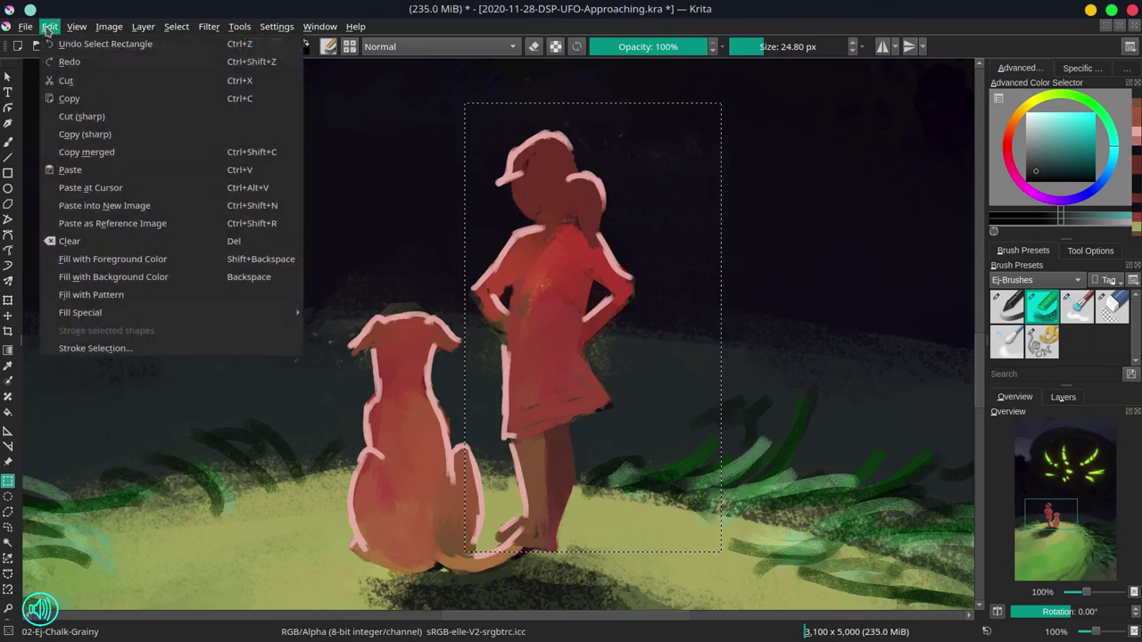
pyautogui.click(83, 157)
pyautogui.click(49, 26)
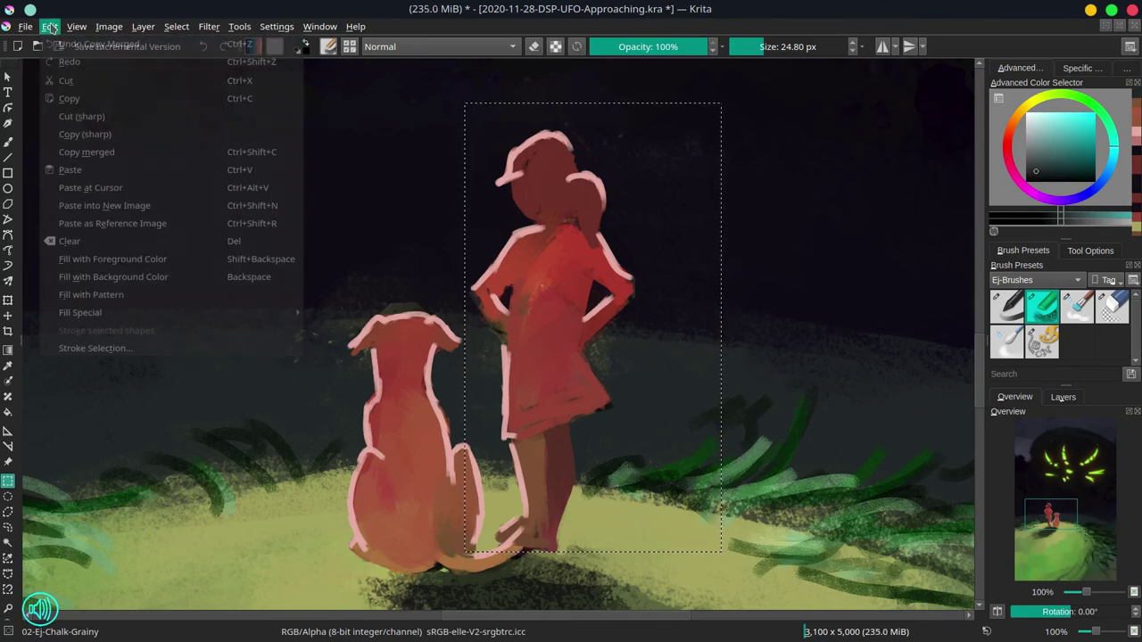
pyautogui.click(80, 171)
pyautogui.click(176, 26)
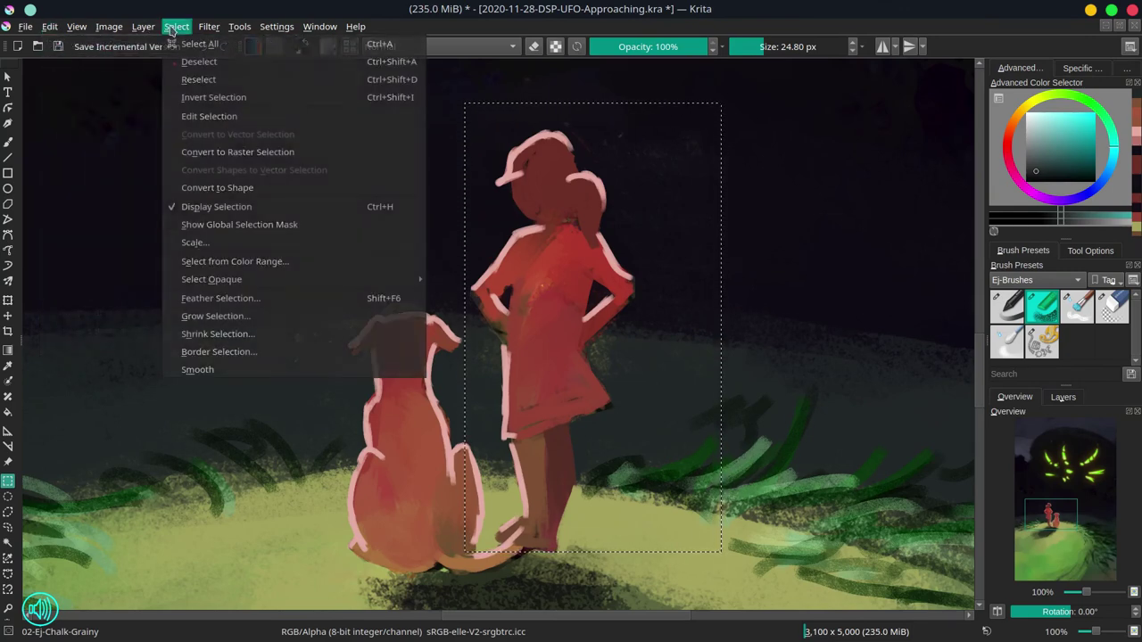
pyautogui.click(203, 59)
# Step: Transform the pasted copy of the girl and apply the transformation
pyautogui.scroll(-4, 411, 274)
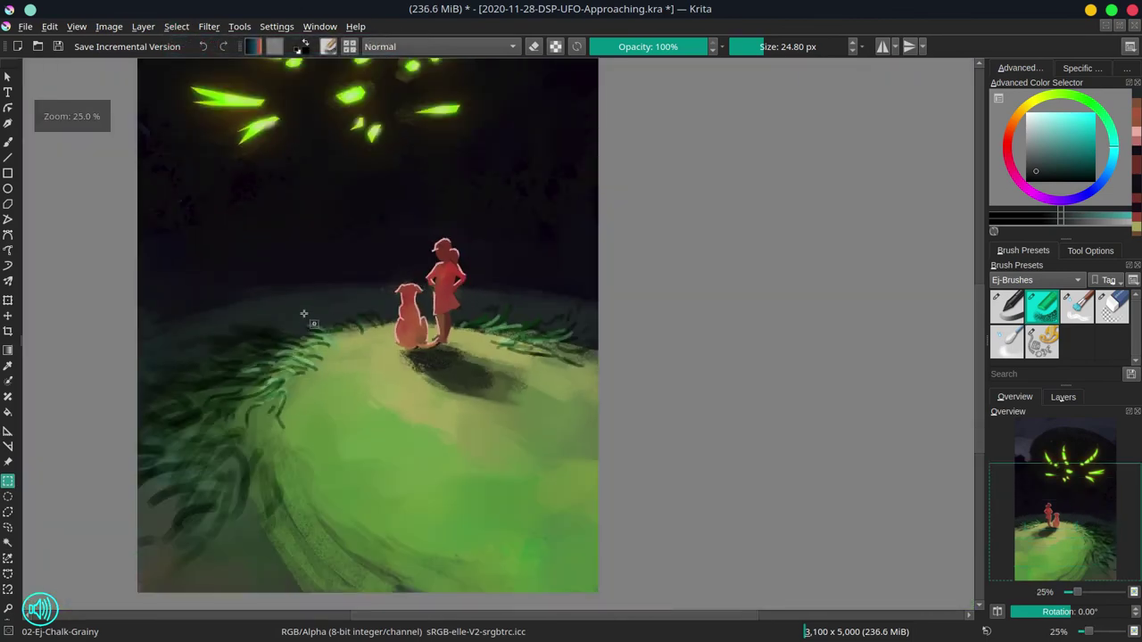
pyautogui.scroll(-1, 306, 317)
pyautogui.moveTo(309, 317); pyautogui.dragTo(418, 357)
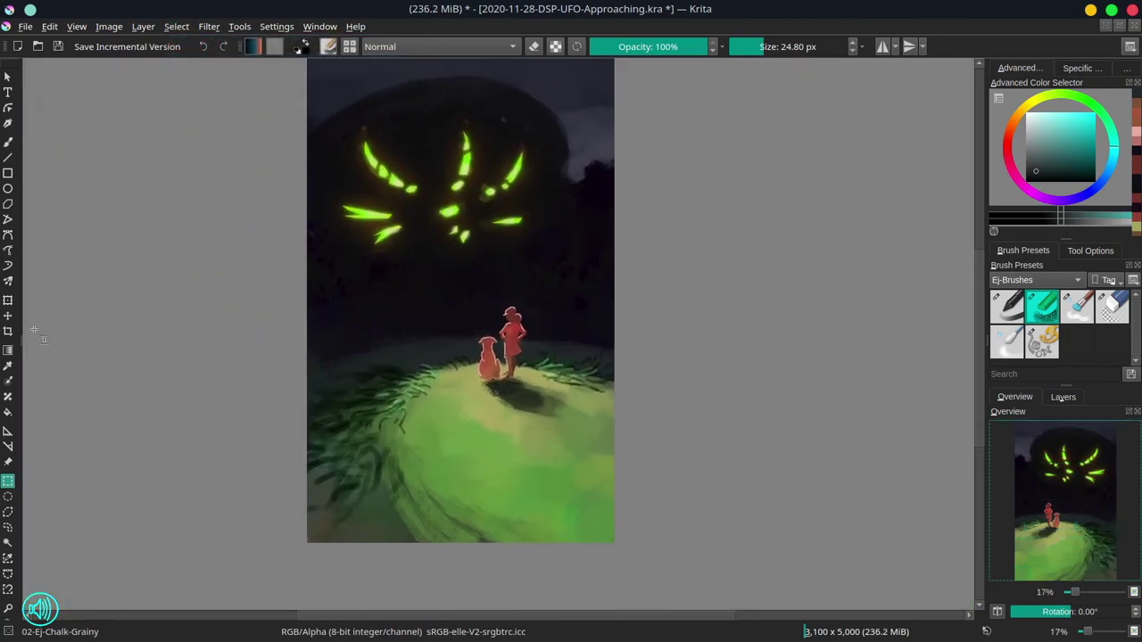
pyautogui.click(8, 301)
pyautogui.press('Return')
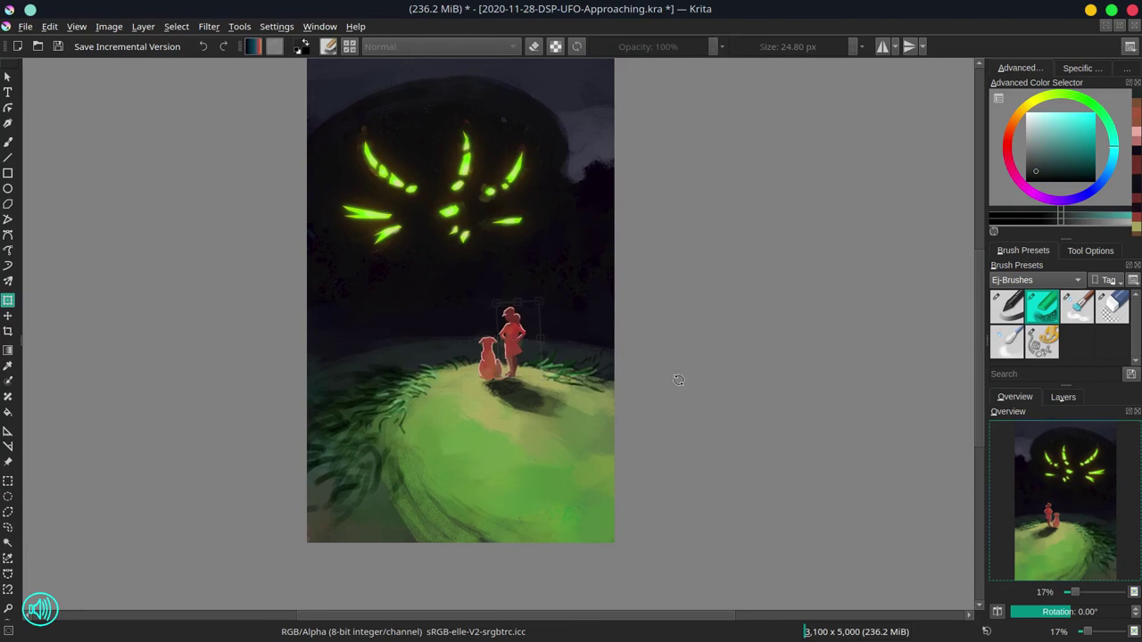
pyautogui.click(678, 380)
pyautogui.press('Return')
# Step: Mirror the canvas view and rework the girl's feet and the tail tip beside them with sampled brown, ground and shadow colours
pyautogui.click(997, 612)
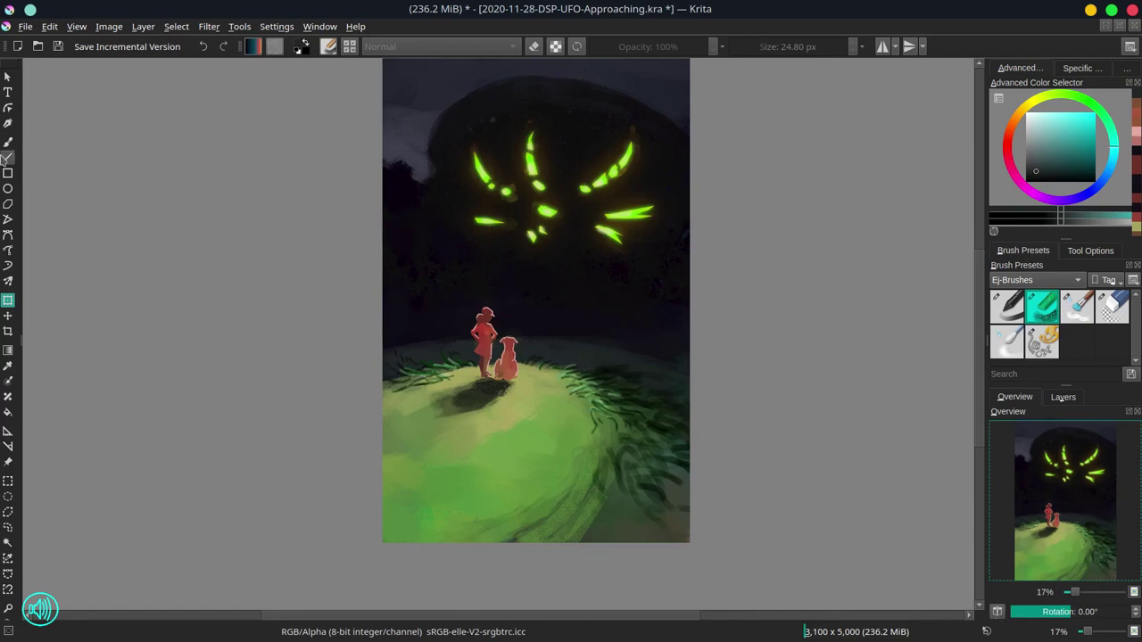
pyautogui.click(7, 141)
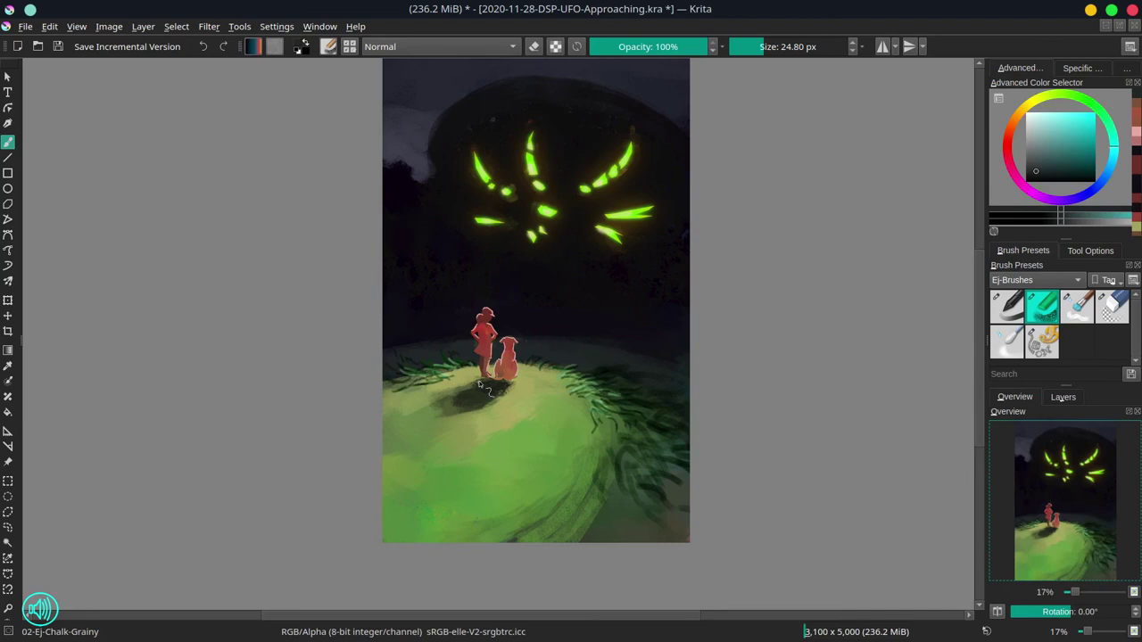
pyautogui.moveTo(483, 390); pyautogui.dragTo(541, 313)
pyautogui.keyDown('ctrl'); pyautogui.click(488, 310); pyautogui.keyUp('ctrl')
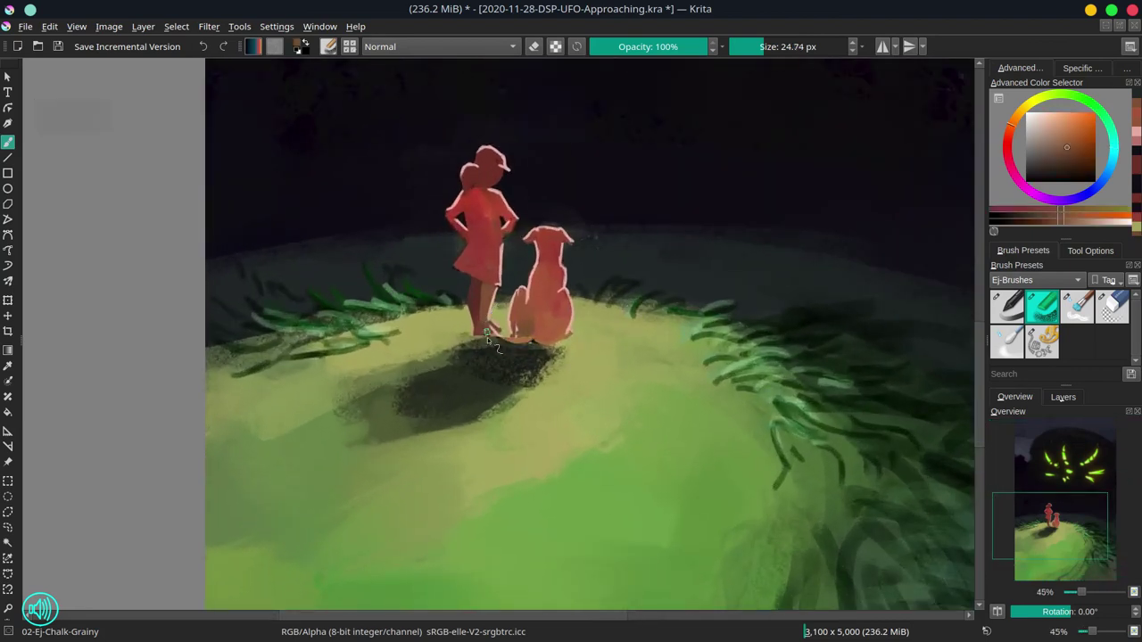
pyautogui.moveTo(488, 339)
pyautogui.mouseDown()
pyautogui.moveTo(493, 320)
pyautogui.moveTo(499, 330)
pyautogui.mouseUp()
pyautogui.keyDown('ctrl'); pyautogui.click(503, 323); pyautogui.keyUp('ctrl')
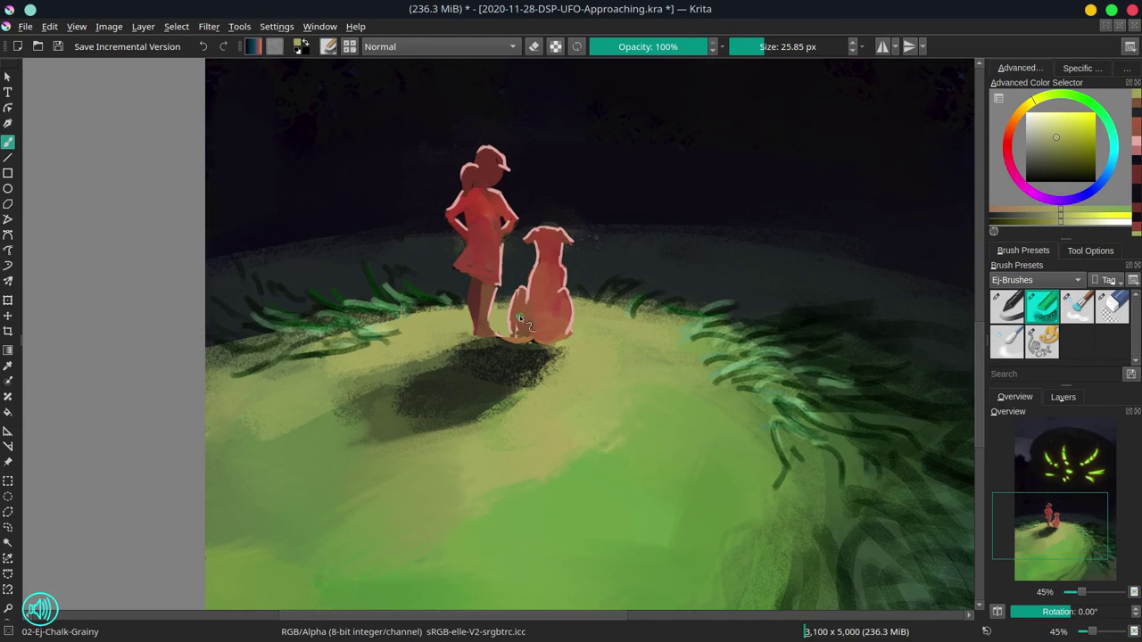
pyautogui.keyDown('ctrl'); pyautogui.click(486, 352); pyautogui.keyUp('ctrl')
pyautogui.moveTo(474, 342); pyautogui.dragTo(495, 339)
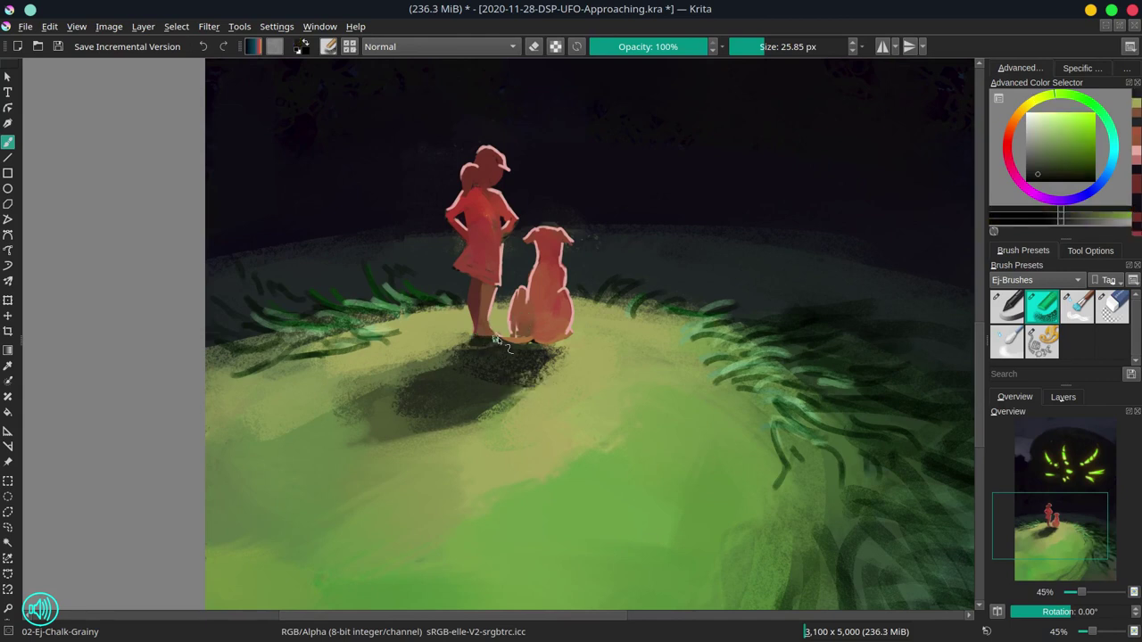
# Step: Repaint the dog's curled tail in sampled orange-brown with a brush of about 18.5 px, and highlight it in light peach at about 9 px
pyautogui.keyDown('ctrl'); pyautogui.click(525, 332); pyautogui.keyUp('ctrl')
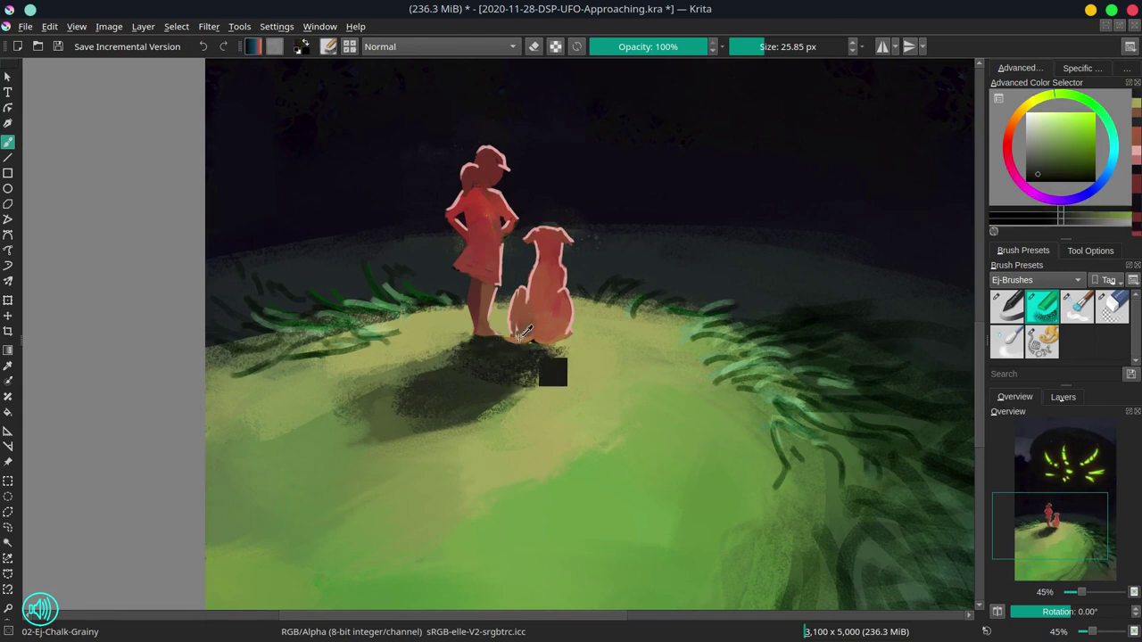
pyautogui.keyDown('ctrl'); pyautogui.click(519, 338); pyautogui.keyUp('ctrl')
pyautogui.keyDown('shift'); pyautogui.moveTo(507, 338); pyautogui.dragTo(504, 338); pyautogui.keyUp('shift')
pyautogui.moveTo(494, 325); pyautogui.dragTo(512, 341)
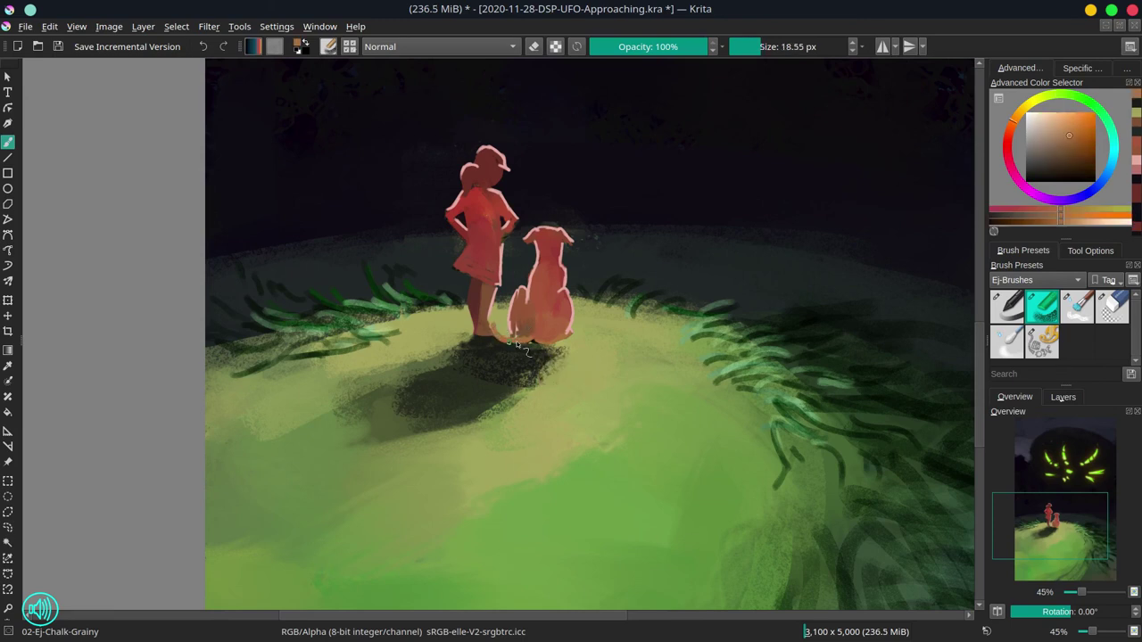
pyautogui.keyDown('ctrl'); pyautogui.click(486, 319); pyautogui.keyUp('ctrl')
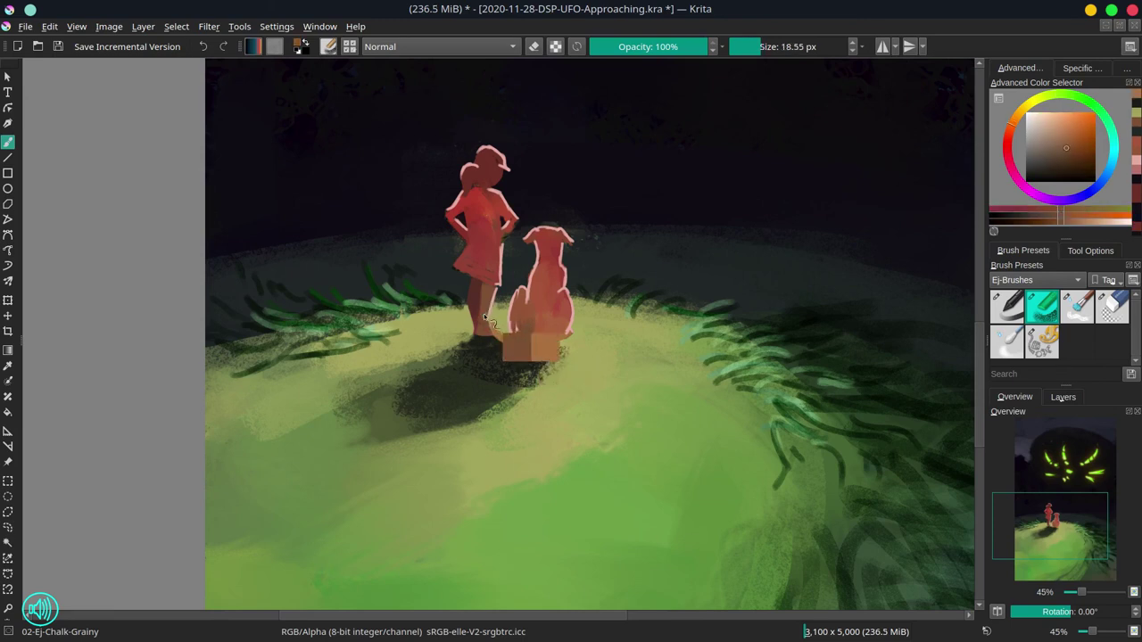
pyautogui.scroll(2, 529, 314)
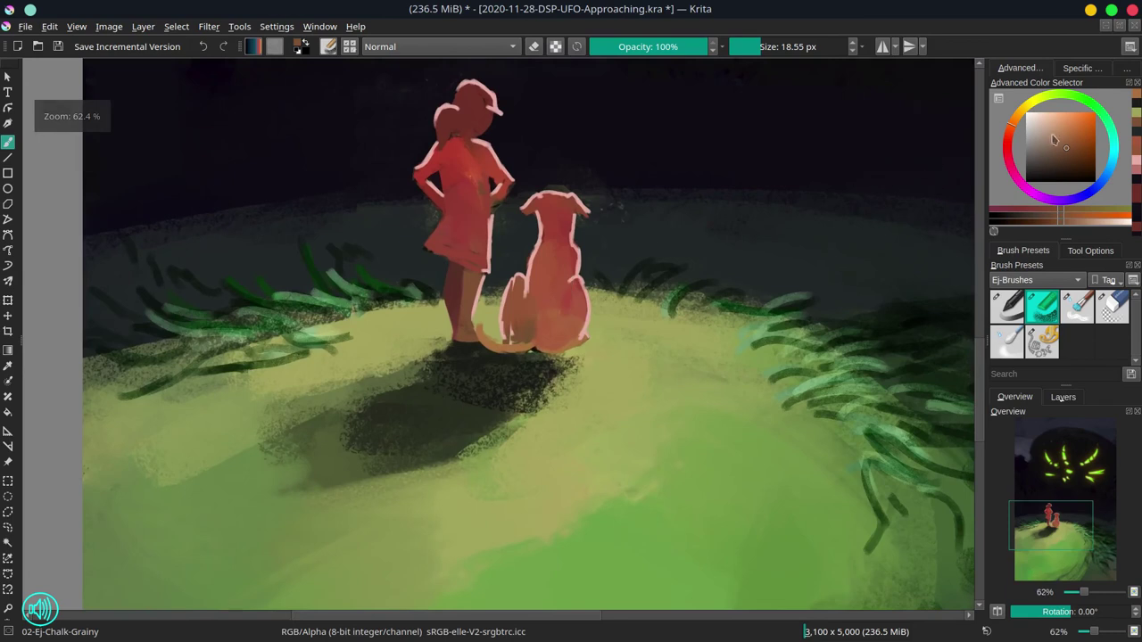
pyautogui.click(1051, 119)
pyautogui.keyDown('shift'); pyautogui.moveTo(478, 324); pyautogui.dragTo(505, 345); pyautogui.keyUp('shift')
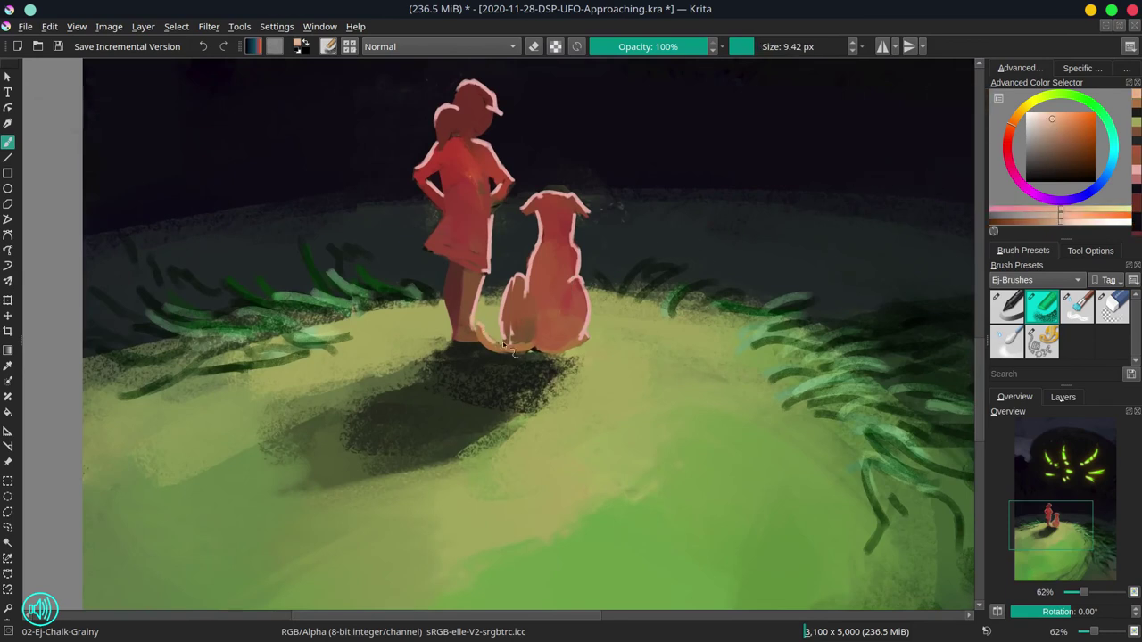
# Step: Trim the back of the girl's dress hem with sampled background colour and clean up her front forearm and waist with sampled red and dark teal
pyautogui.scroll(-3, 591, 362)
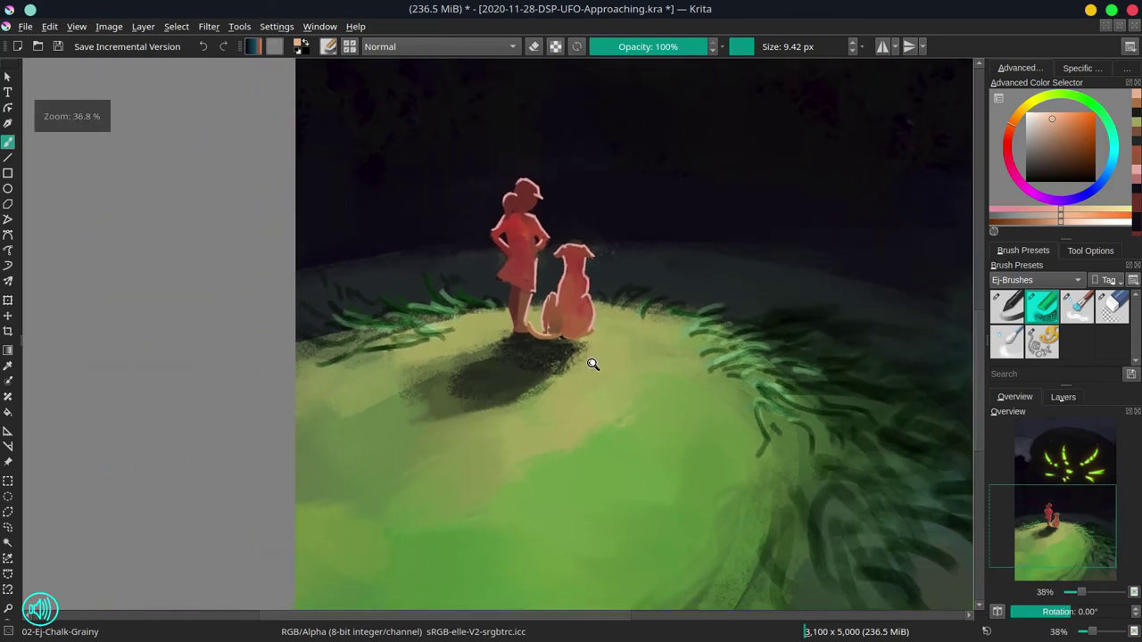
pyautogui.keyDown('ctrl'); pyautogui.click(497, 278); pyautogui.keyUp('ctrl')
pyautogui.moveTo(496, 277); pyautogui.dragTo(511, 289)
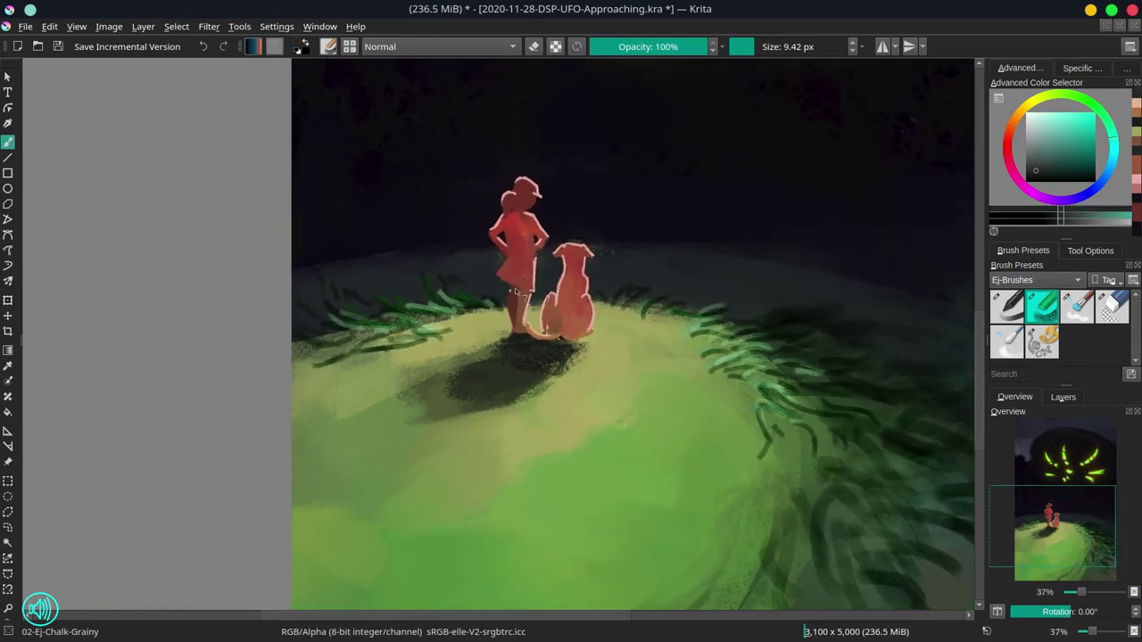
pyautogui.scroll(3, 552, 263)
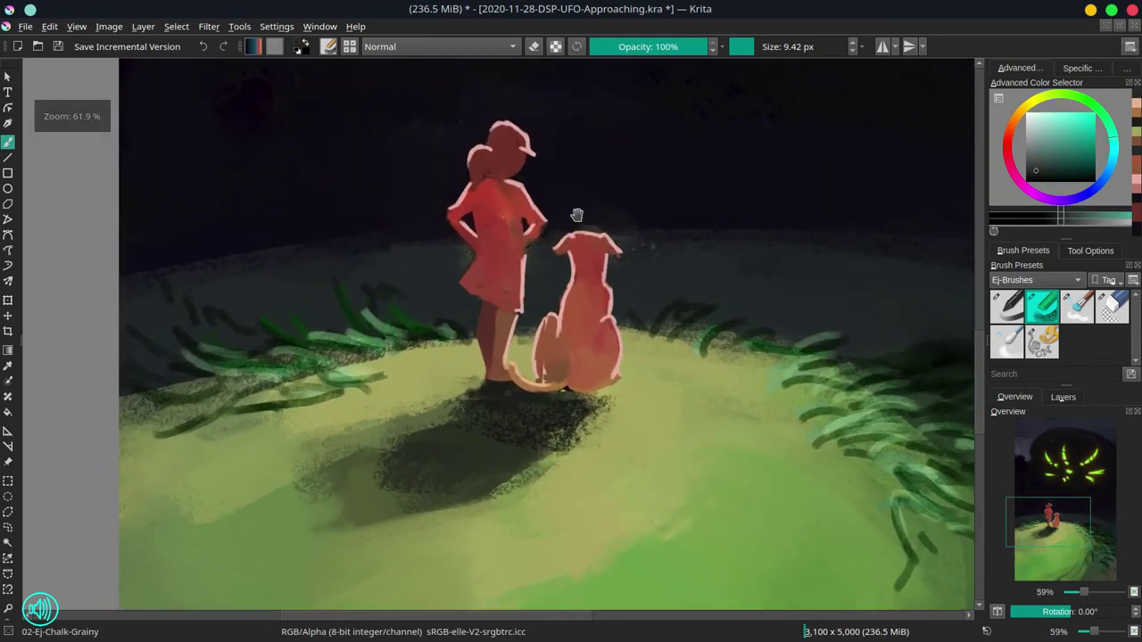
pyautogui.keyDown('ctrl'); pyautogui.click(541, 226); pyautogui.keyUp('ctrl')
pyautogui.moveTo(535, 236); pyautogui.dragTo(528, 249)
pyautogui.keyDown('ctrl'); pyautogui.click(541, 250); pyautogui.keyUp('ctrl')
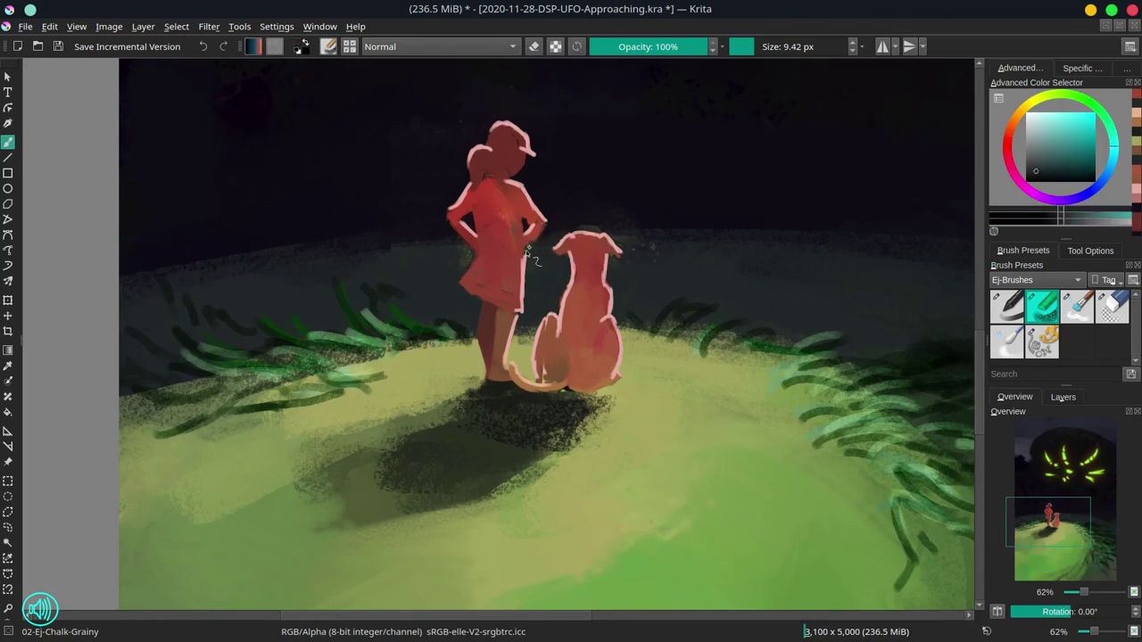
pyautogui.keyDown('ctrl'); pyautogui.click(545, 225); pyautogui.keyUp('ctrl')
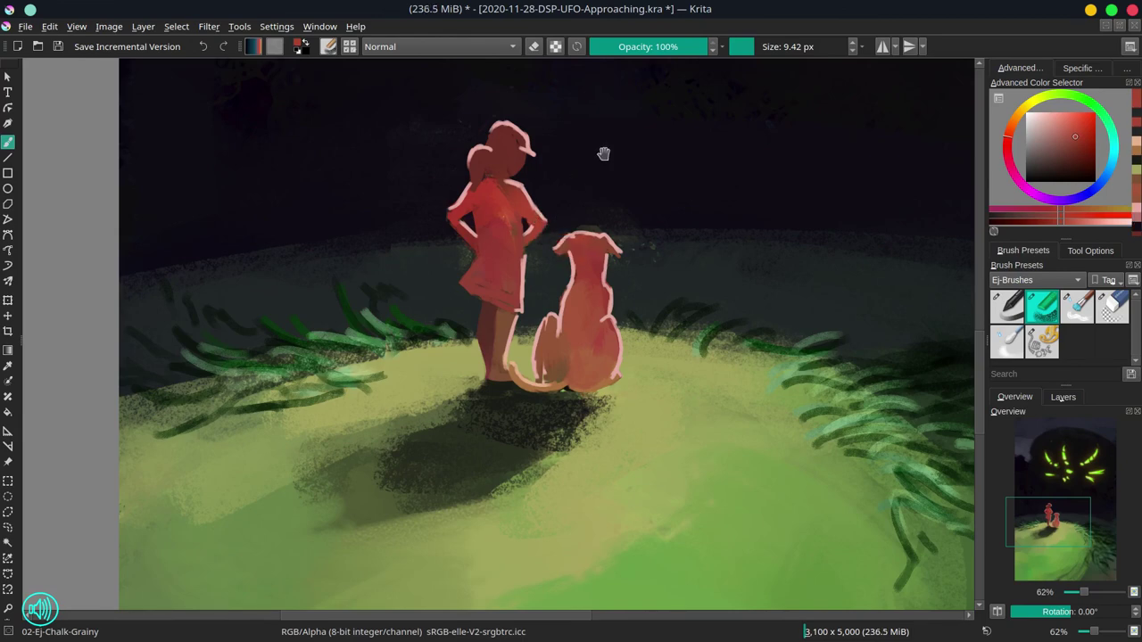
pyautogui.moveTo(601, 153); pyautogui.dragTo(619, 185)
# Step: Paint out the girl's cap brim with sampled background colour and reshape her face edge with the pink rim light, refining it at about 6 px
pyautogui.keyDown('ctrl'); pyautogui.click(548, 153); pyautogui.keyUp('ctrl')
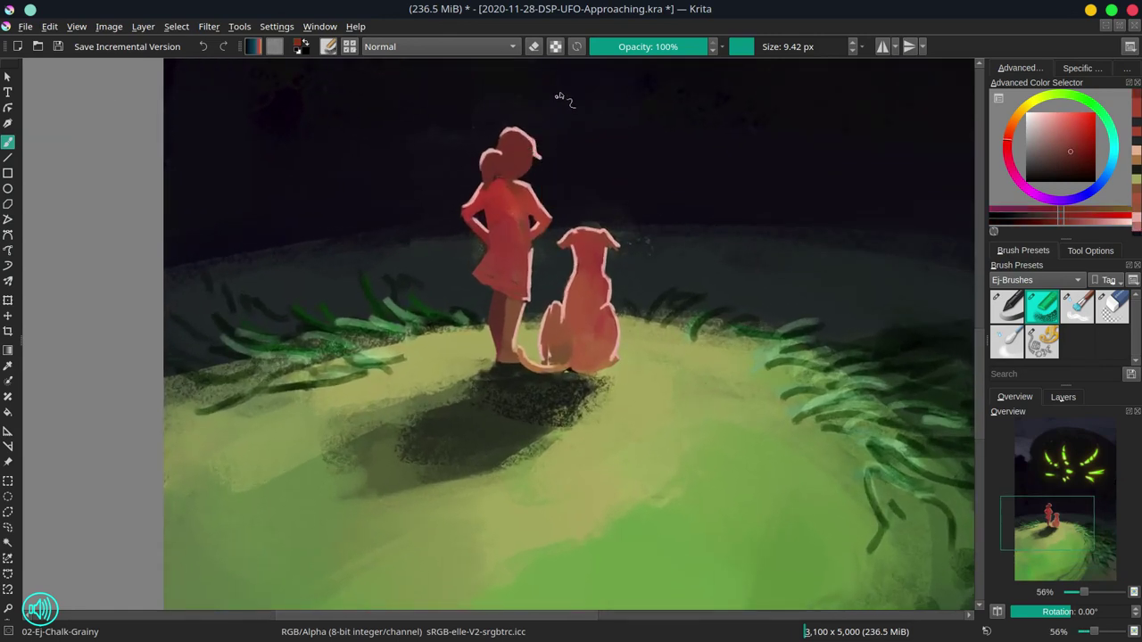
pyautogui.keyDown('ctrl'); pyautogui.click(546, 146); pyautogui.keyUp('ctrl')
pyautogui.press(']')
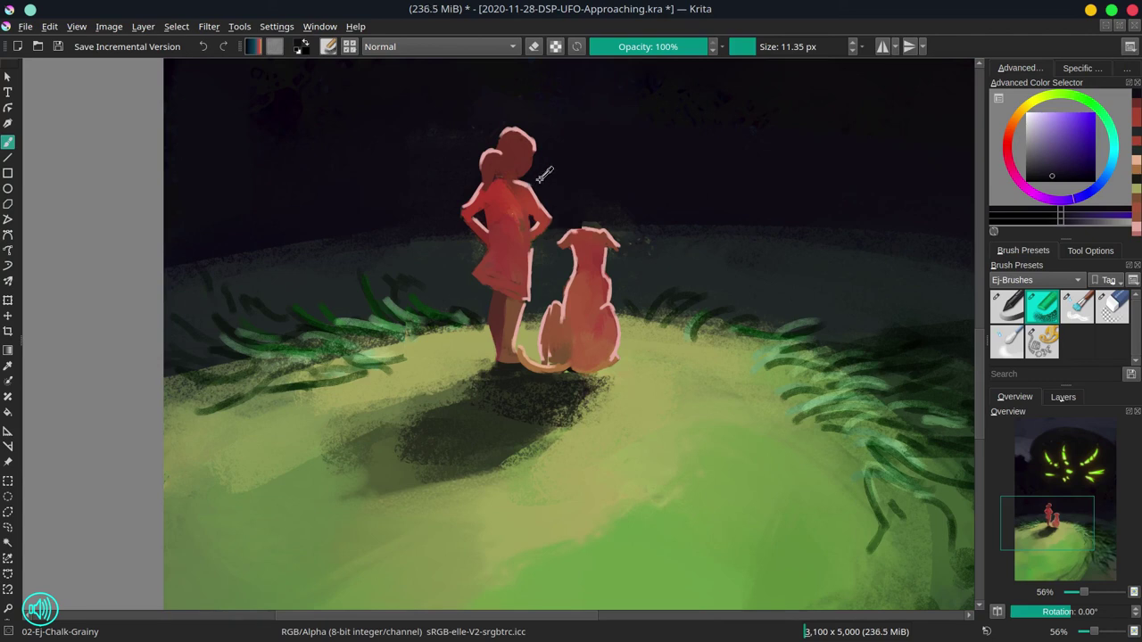
pyautogui.keyDown('ctrl'); pyautogui.click(510, 136); pyautogui.keyUp('ctrl')
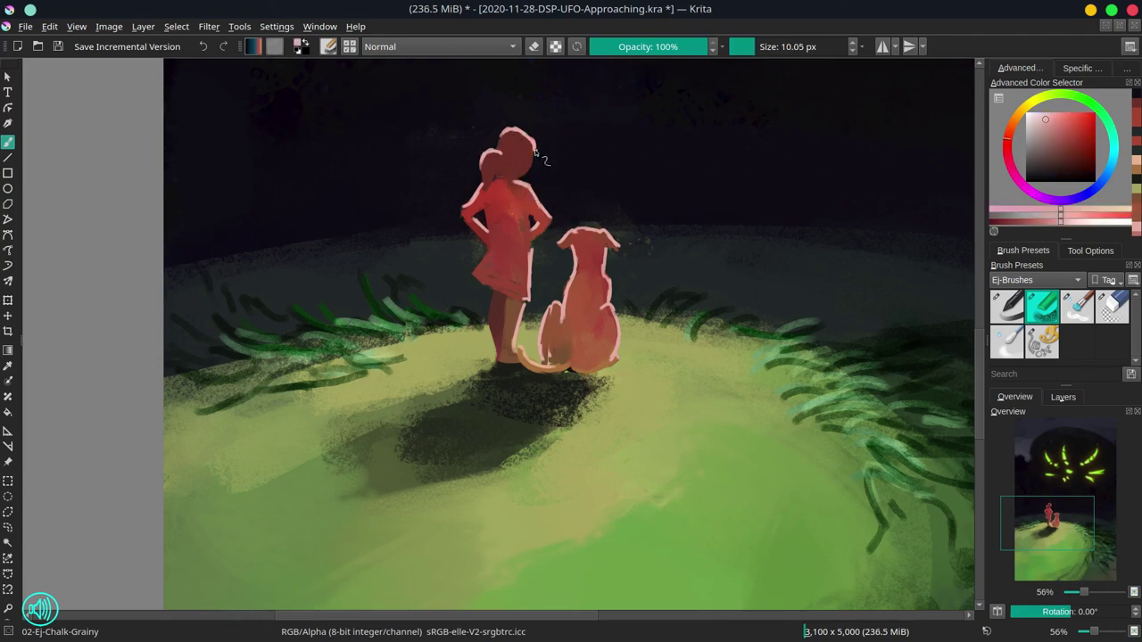
pyautogui.press('[')
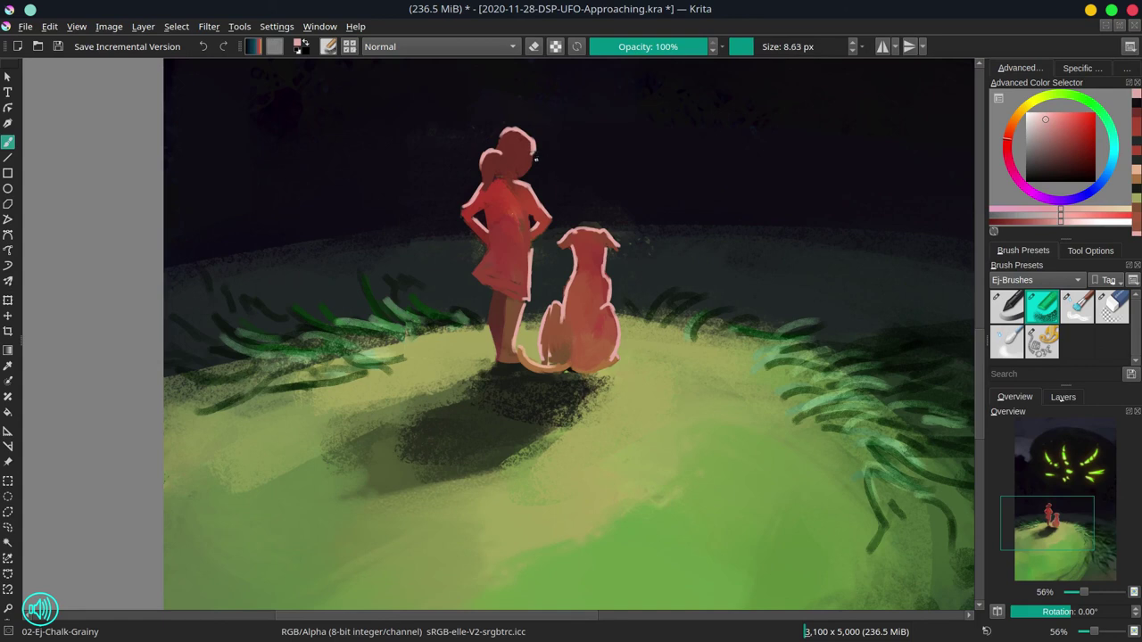
pyautogui.moveTo(536, 160); pyautogui.dragTo(532, 158)
pyautogui.keyDown('ctrl'); pyautogui.click(535, 176); pyautogui.keyUp('ctrl')
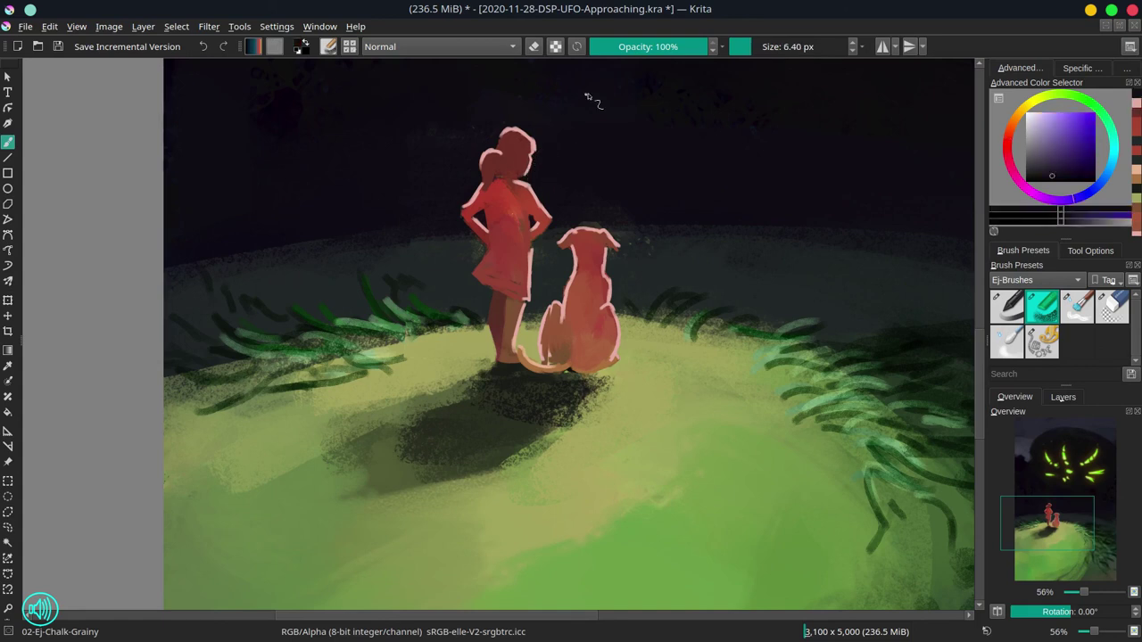
# Step: Bring the whole painting into view and save the document
pyautogui.moveTo(633, 189); pyautogui.dragTo(625, 316)
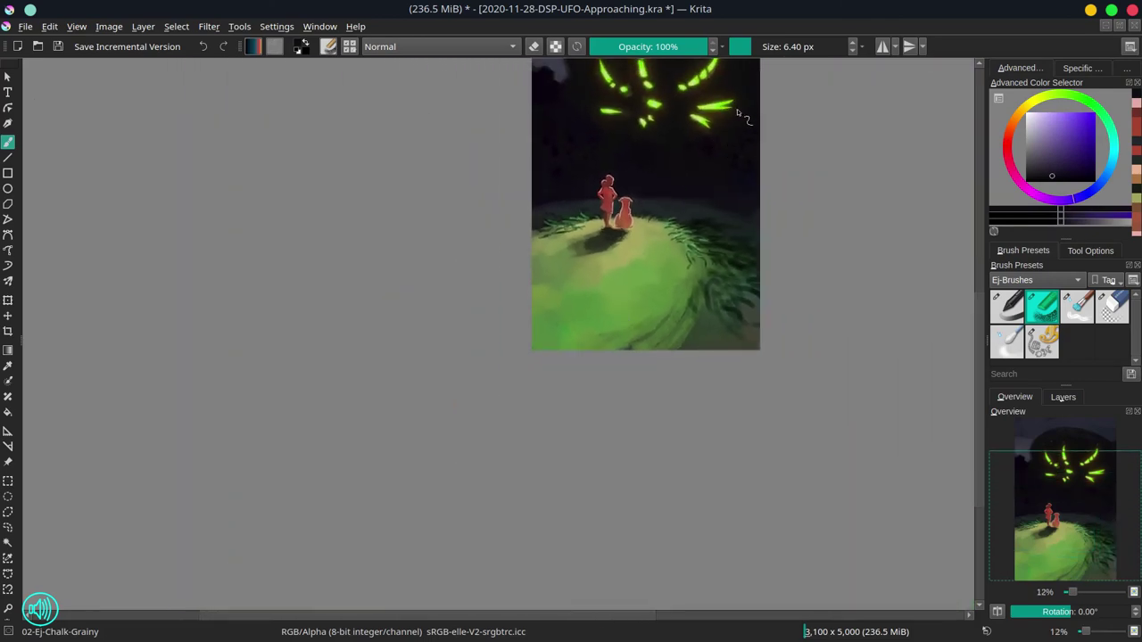
pyautogui.moveTo(793, 126); pyautogui.dragTo(766, 240)
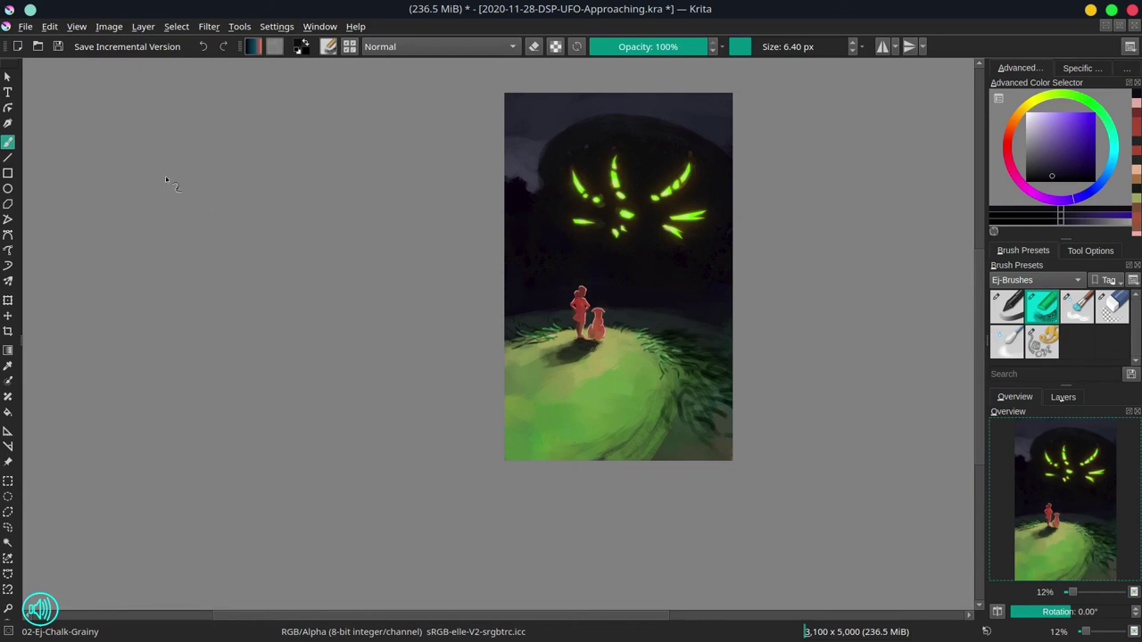
pyautogui.click(58, 47)
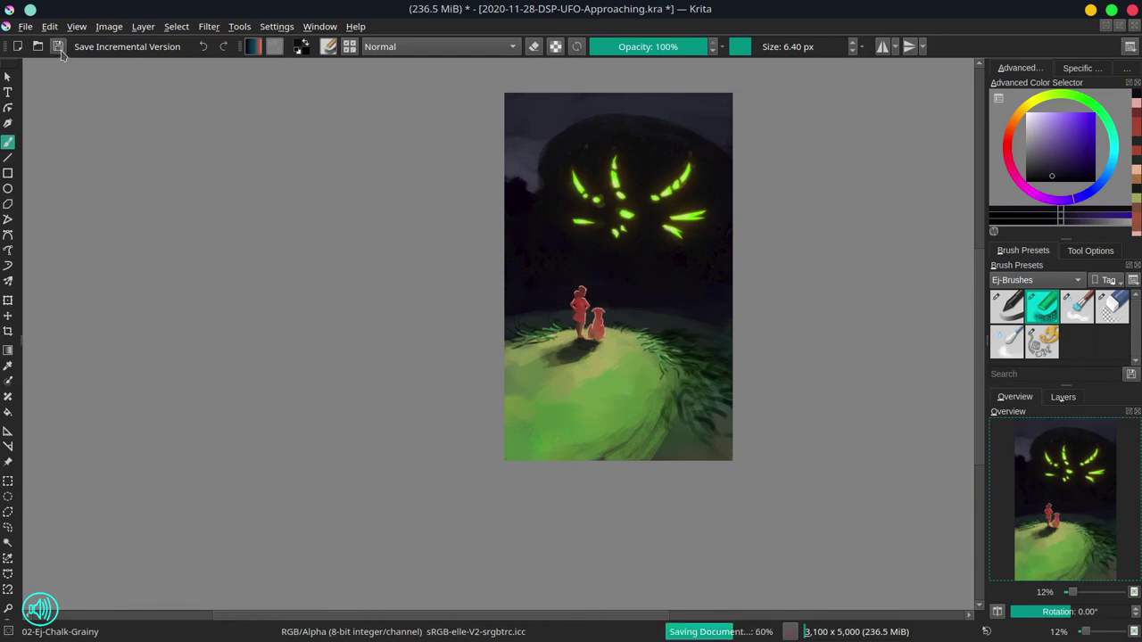